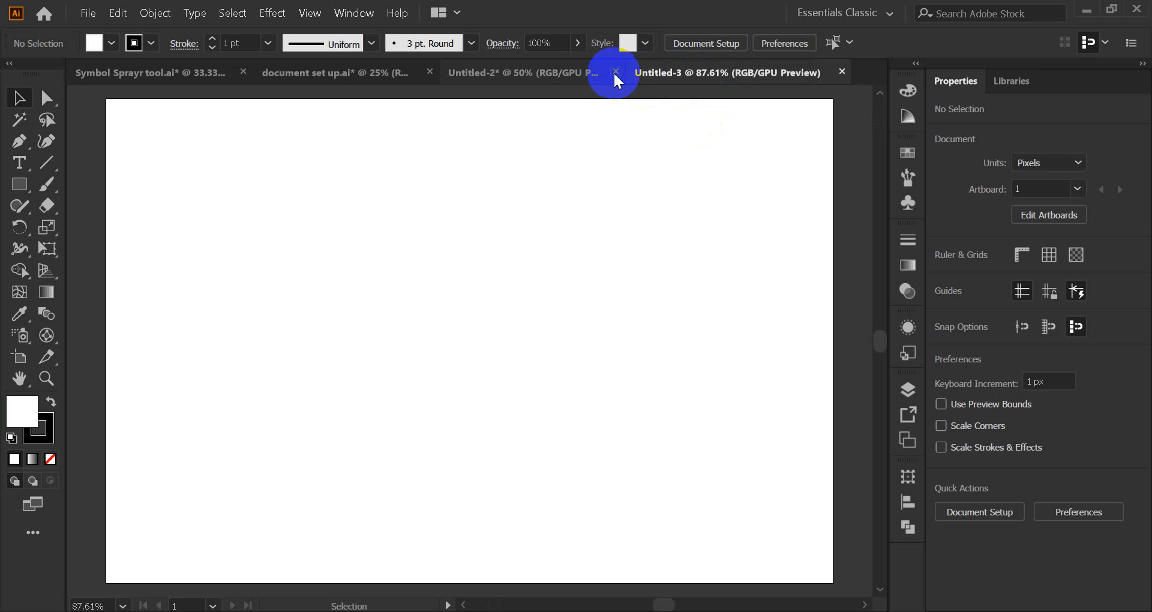
Step: Close Untitled-2 without saving its changes and return to the blank Untitled-3 document
{"action": "left_click", "coordinate": [615, 71]}
{"action": "left_click", "coordinate": [667, 337]}
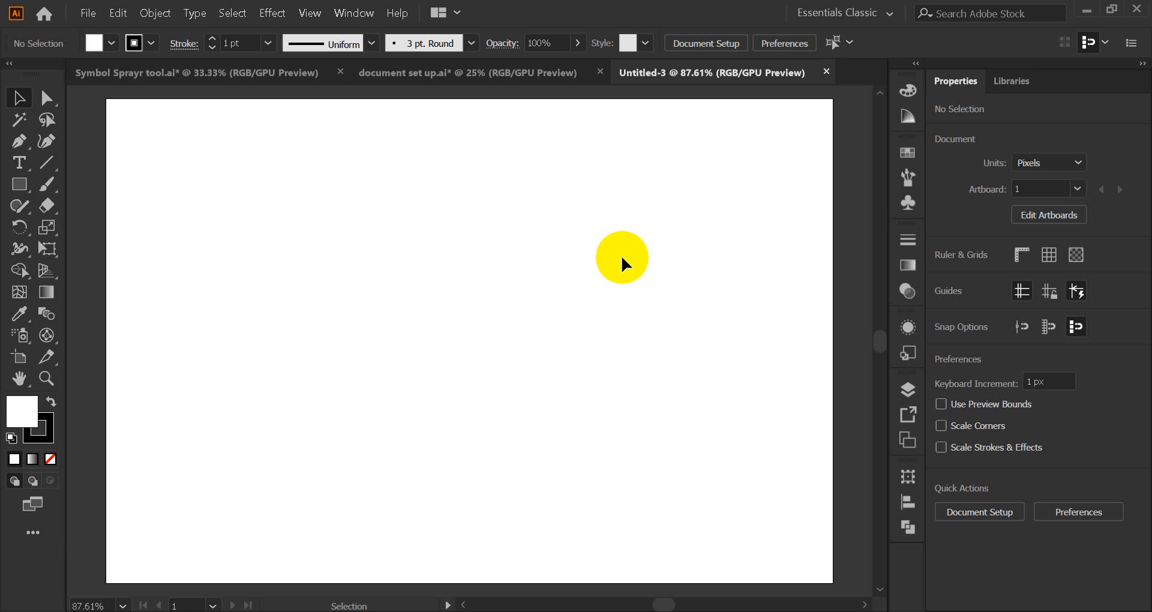
{"action": "left_click", "coordinate": [22, 105]}
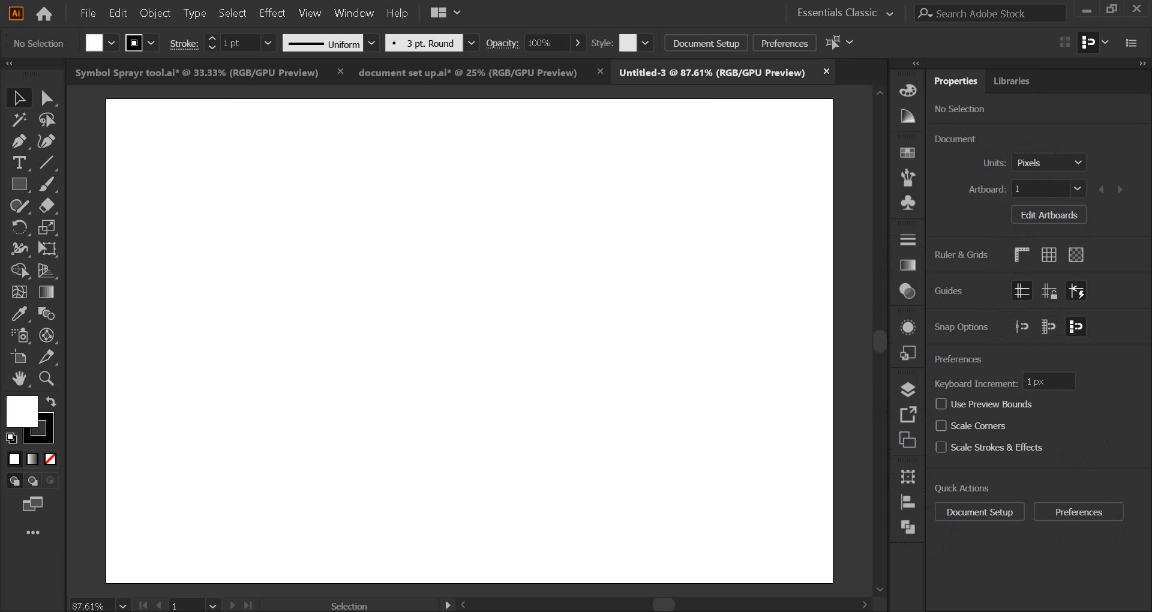
{"action": "left_click", "coordinate": [527, 557]}
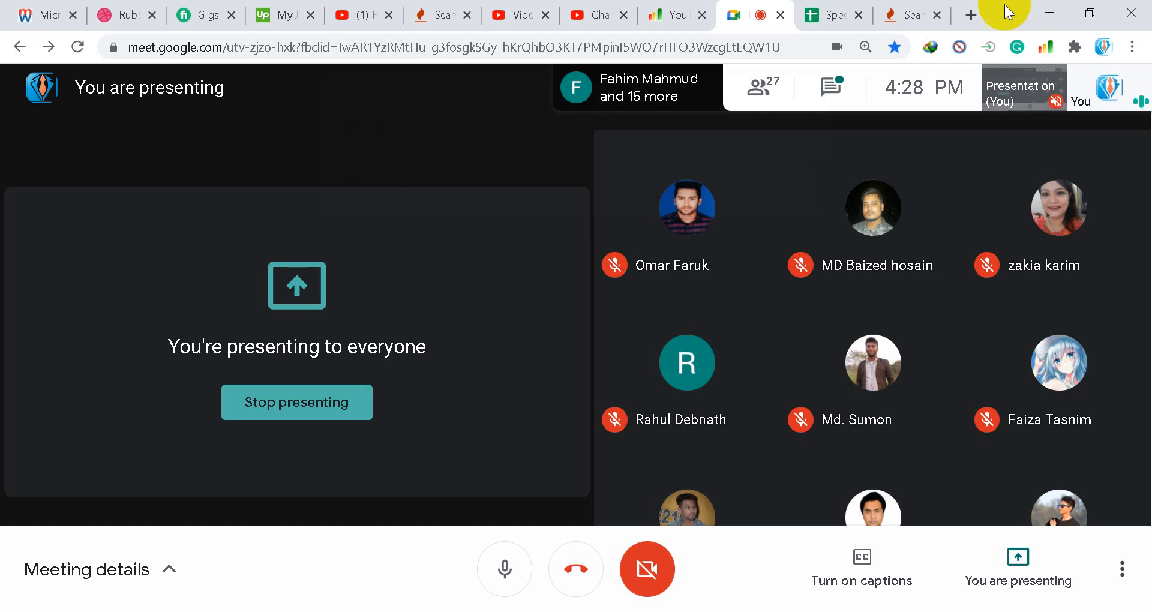
{"action": "left_click", "coordinate": [1039, 8]}
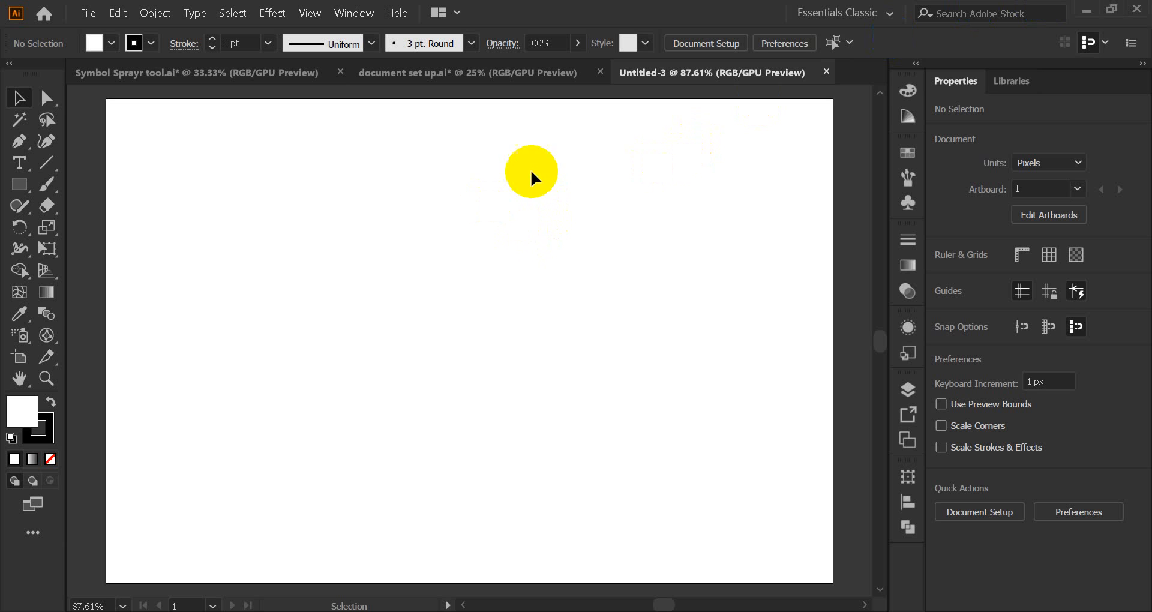
Step: Draw a 103 × 87 px rectangle at the artboard's top-left, filled black with no stroke
{"action": "left_click", "coordinate": [20, 186]}
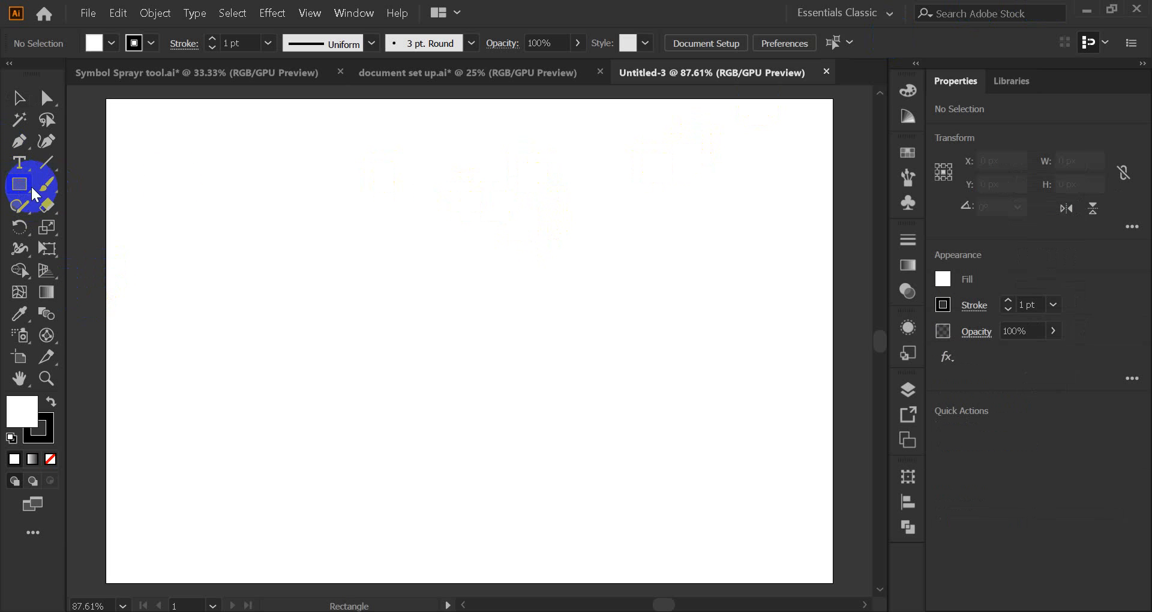
{"action": "left_click_drag", "start_coordinate": [171, 162], "coordinate": [295, 267]}
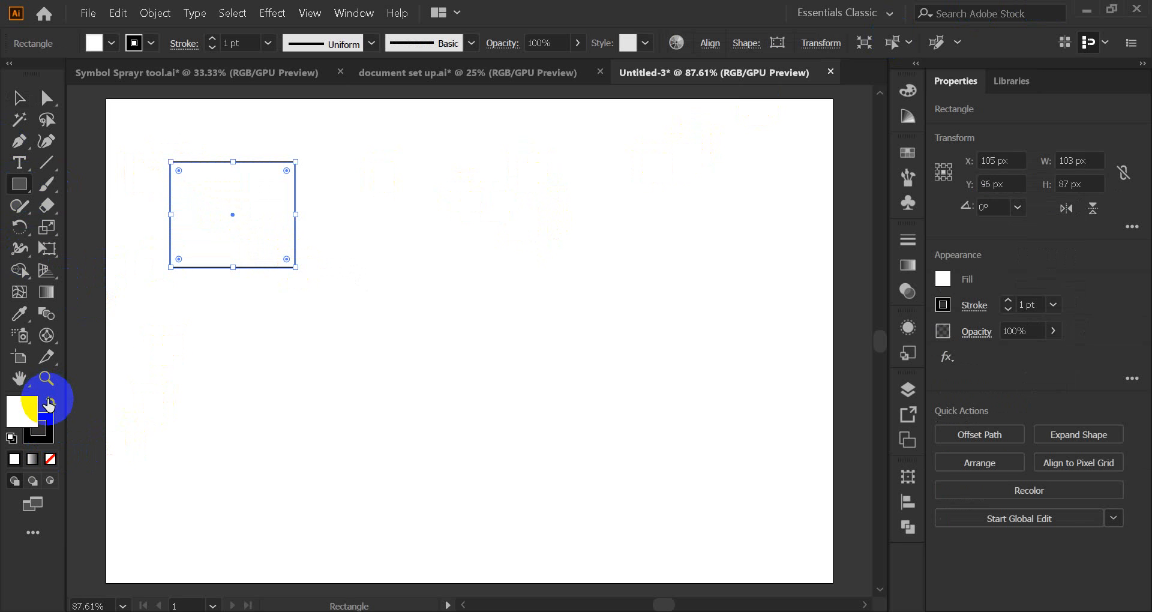
{"action": "left_click", "coordinate": [49, 403]}
{"action": "left_click", "coordinate": [50, 459]}
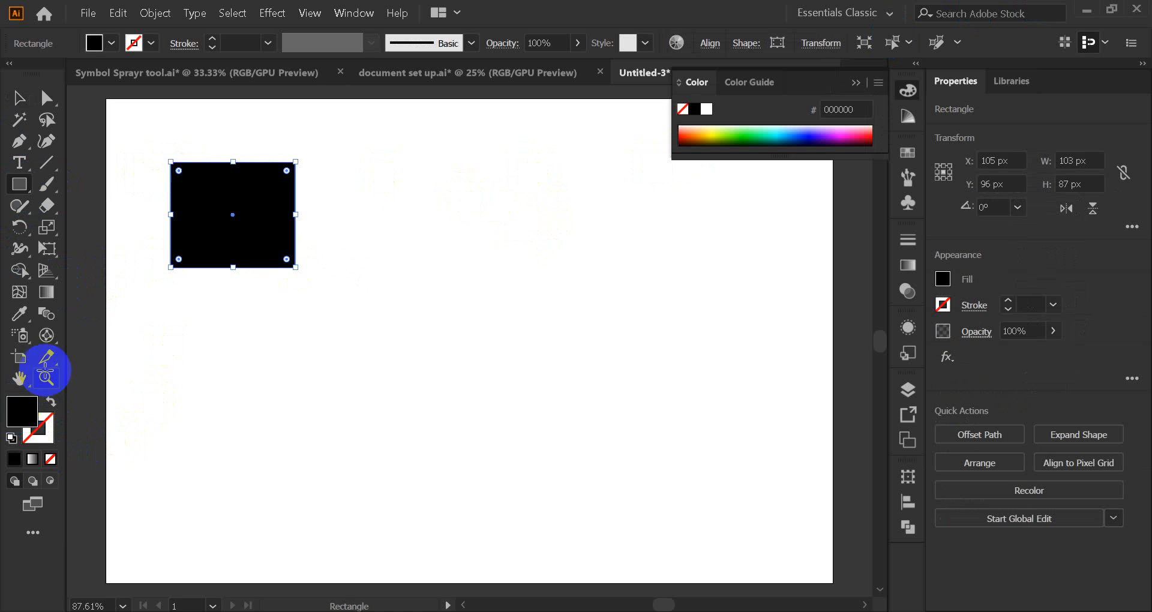
{"action": "left_click", "coordinate": [556, 571]}
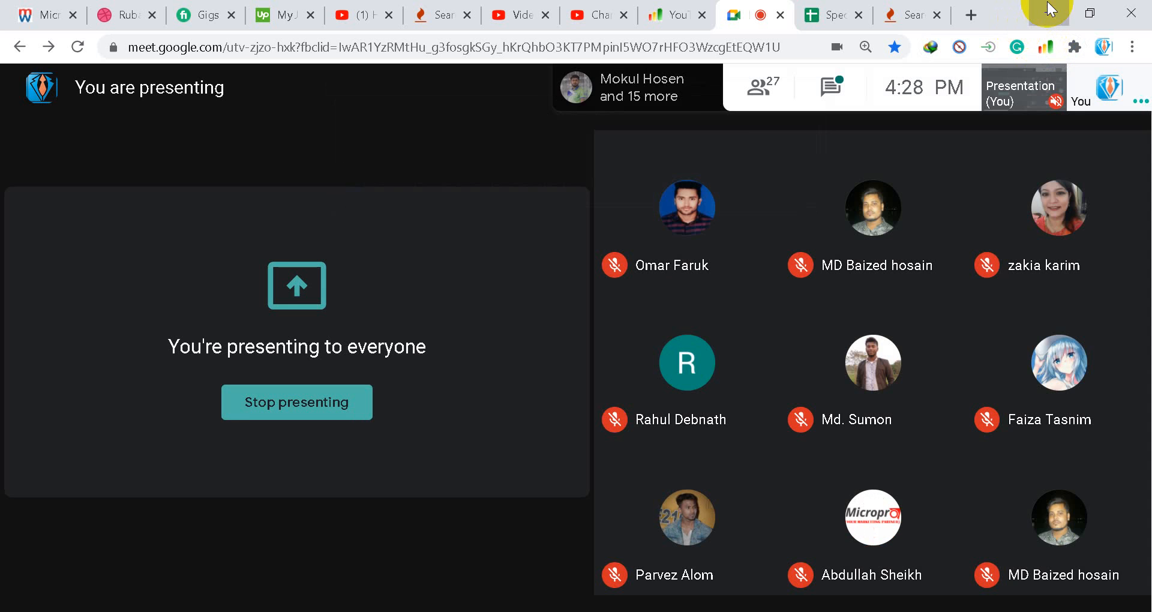
{"action": "left_click", "coordinate": [1049, 12]}
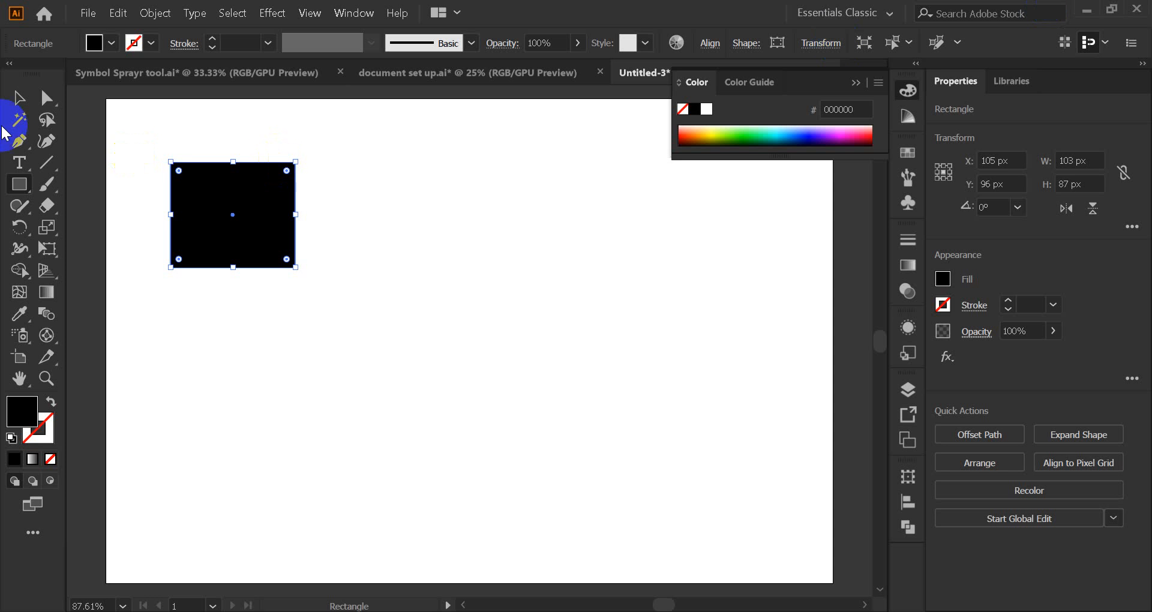
{"action": "left_click", "coordinate": [19, 97]}
Step: Duplicate the black rectangle twice to the right, forming a row of three
{"action": "left_click_drag", "start_coordinate": [210, 226], "coordinate": [217, 221]}
{"action": "left_click", "coordinate": [854, 84]}
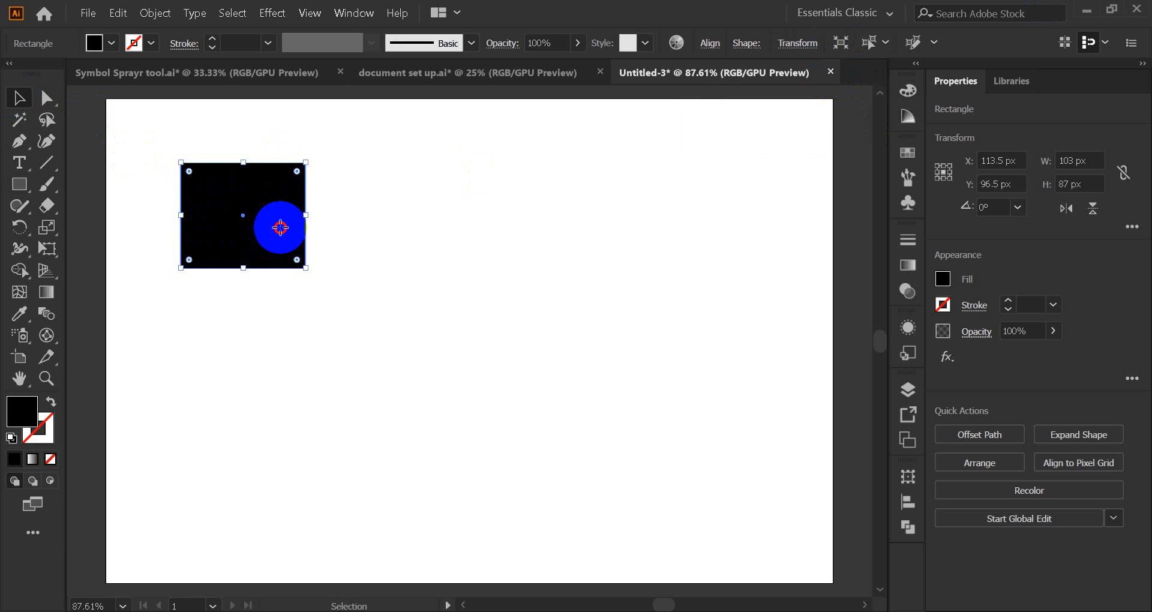
{"action": "left_click_drag", "start_coordinate": [280, 228], "coordinate": [456, 242]}
{"action": "key", "text": "ctrl+d"}
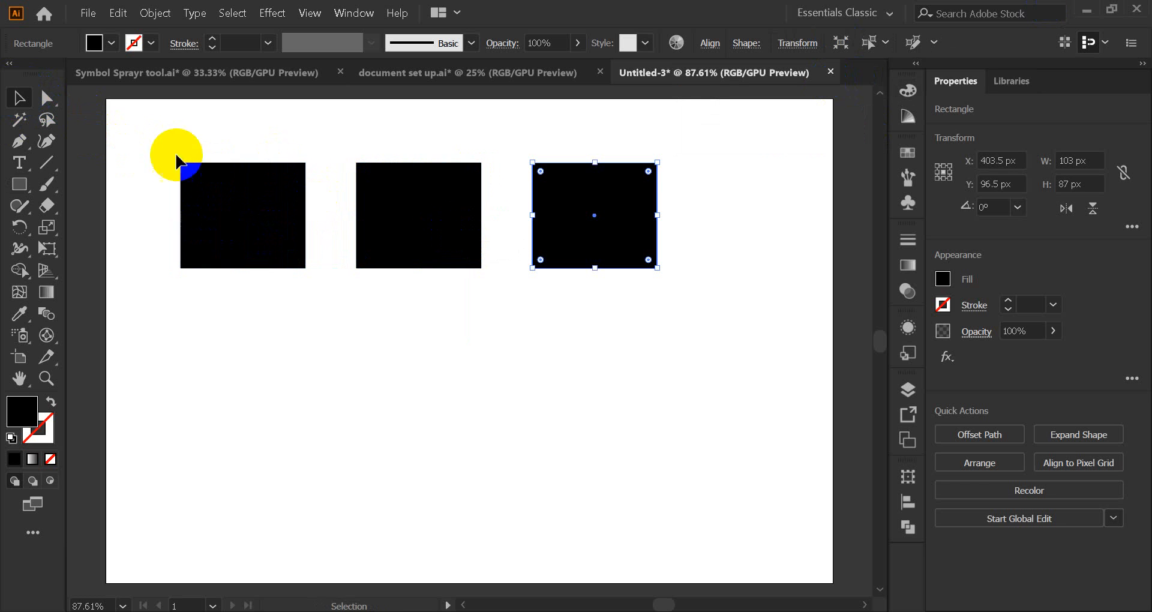
Step: Copy the row down twice to make nine rectangles and nudge the grid up
{"action": "left_click_drag", "start_coordinate": [166, 148], "coordinate": [621, 240]}
{"action": "left_click_drag", "start_coordinate": [451, 223], "coordinate": [491, 354]}
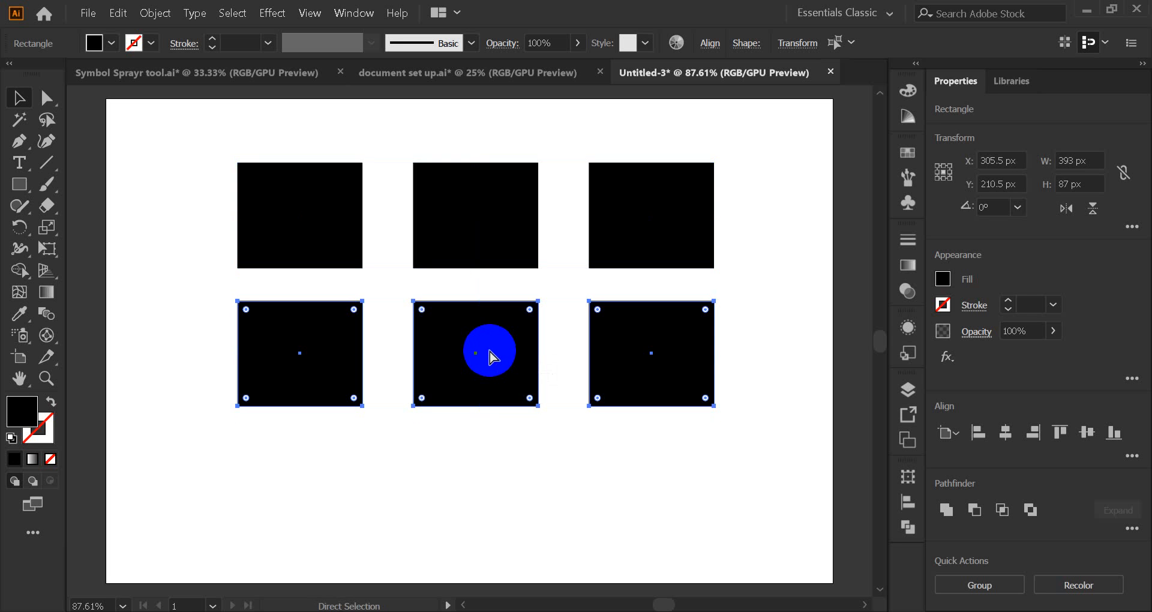
{"action": "key", "text": "ctrl+d"}
{"action": "scroll", "coordinate": [507, 295], "scroll_direction": "down", "scroll_amount": 1}
{"action": "scroll", "coordinate": [507, 295], "scroll_direction": "up", "scroll_amount": 2}
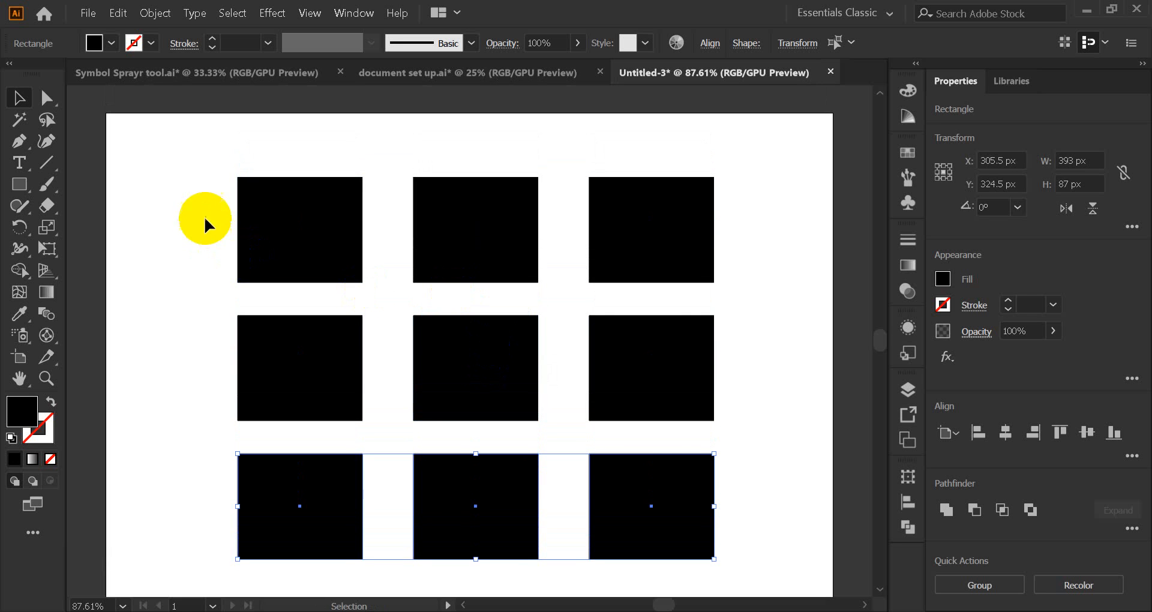
{"action": "left_click_drag", "start_coordinate": [206, 224], "coordinate": [674, 492]}
{"action": "left_click_drag", "start_coordinate": [511, 478], "coordinate": [496, 470]}
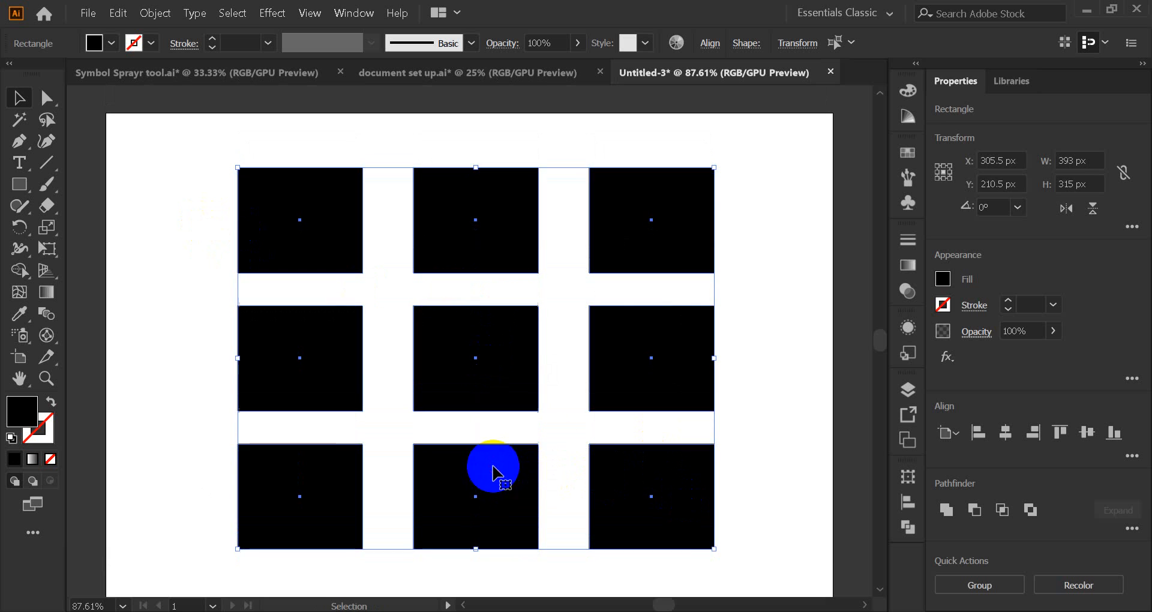
{"action": "left_click", "coordinate": [322, 282]}
{"action": "left_click", "coordinate": [326, 247]}
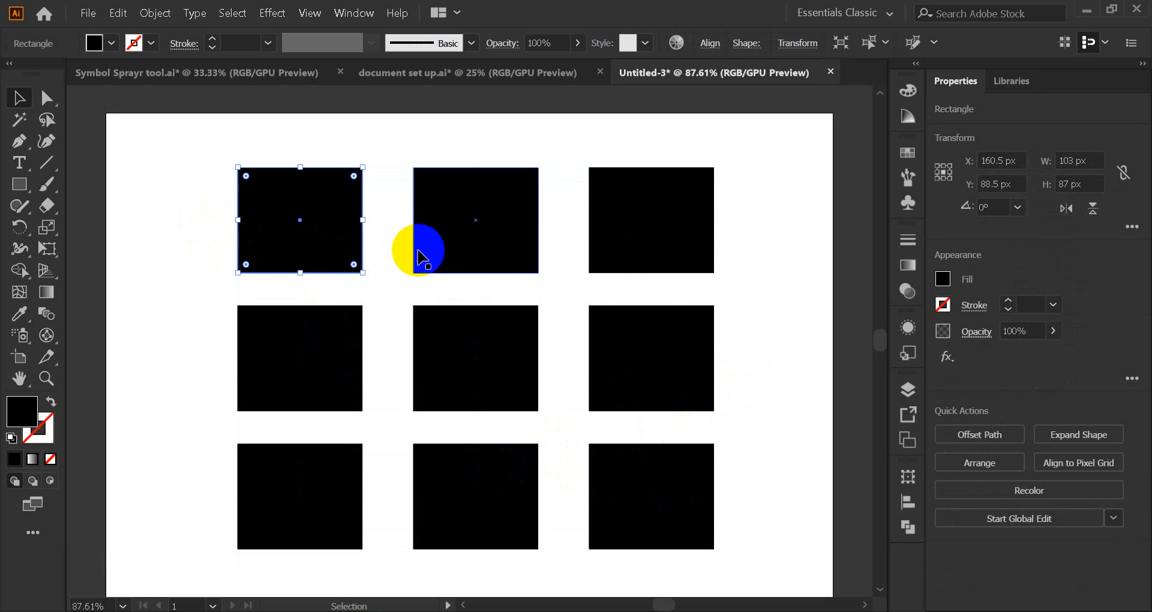
{"action": "left_click", "coordinate": [740, 227]}
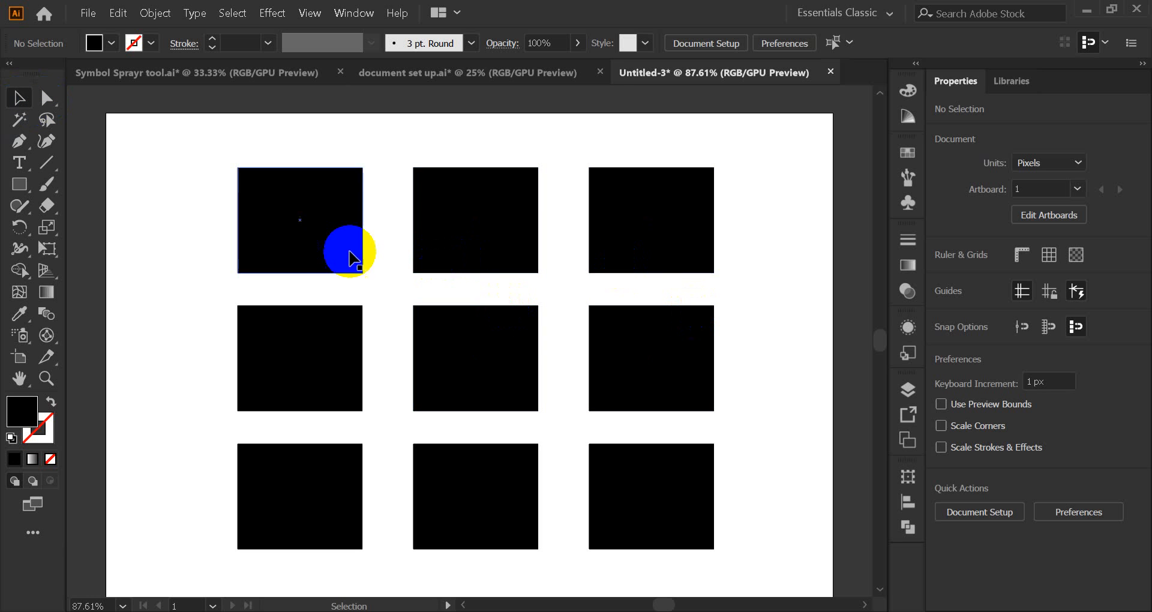
{"action": "left_click", "coordinate": [316, 234]}
{"action": "left_click", "coordinate": [652, 498]}
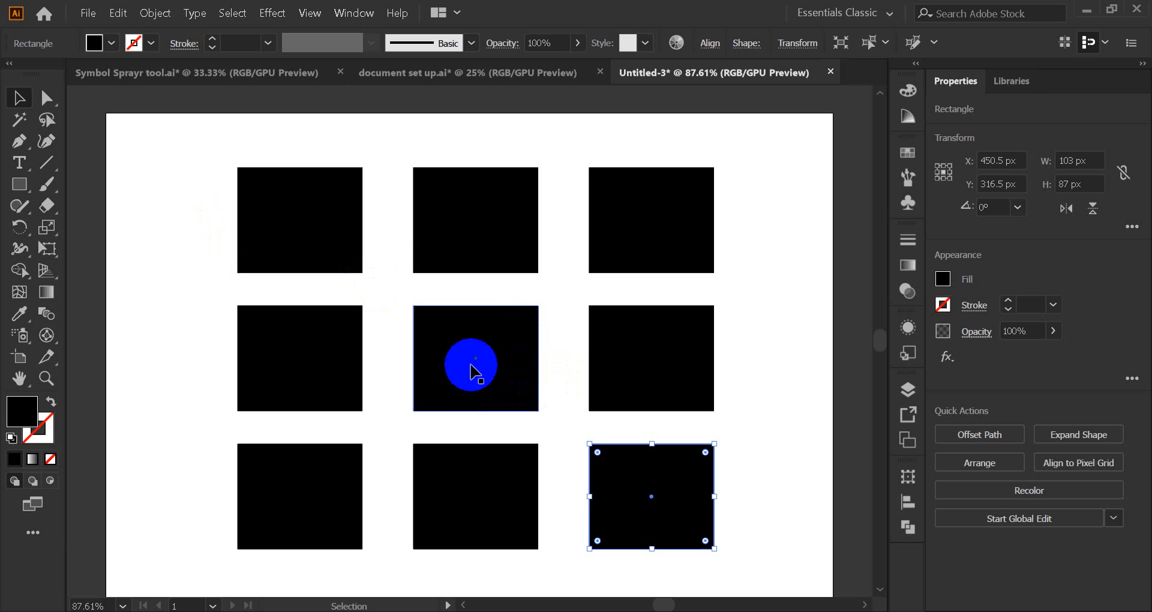
{"action": "left_click", "coordinate": [472, 373]}
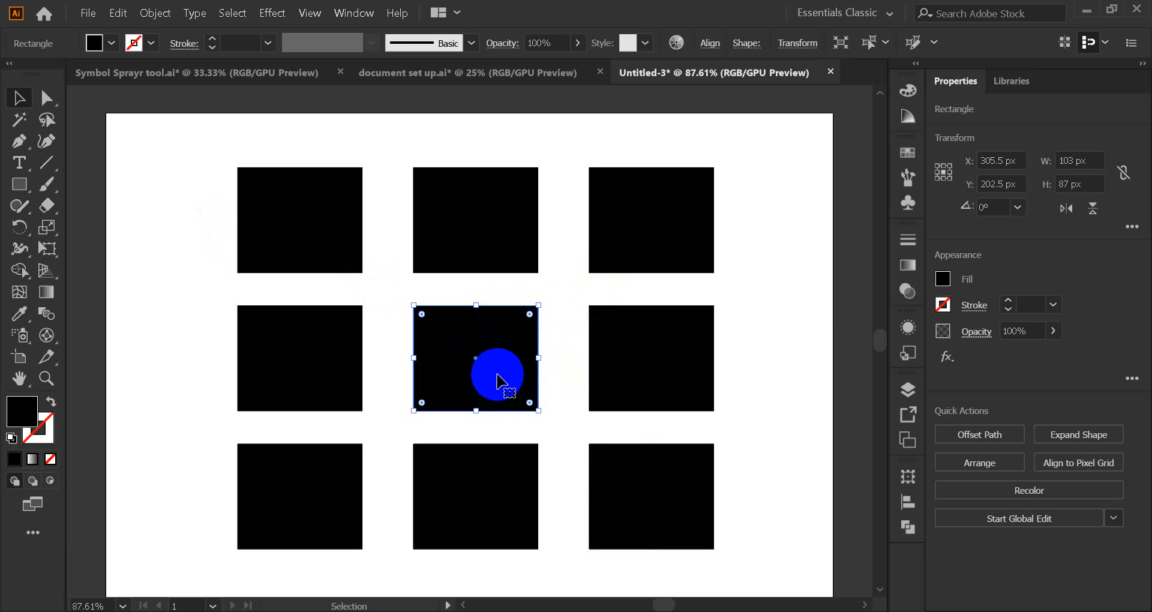
Step: Fill the centre rectangle red and the bottom-right square green
{"action": "left_click", "coordinate": [906, 157]}
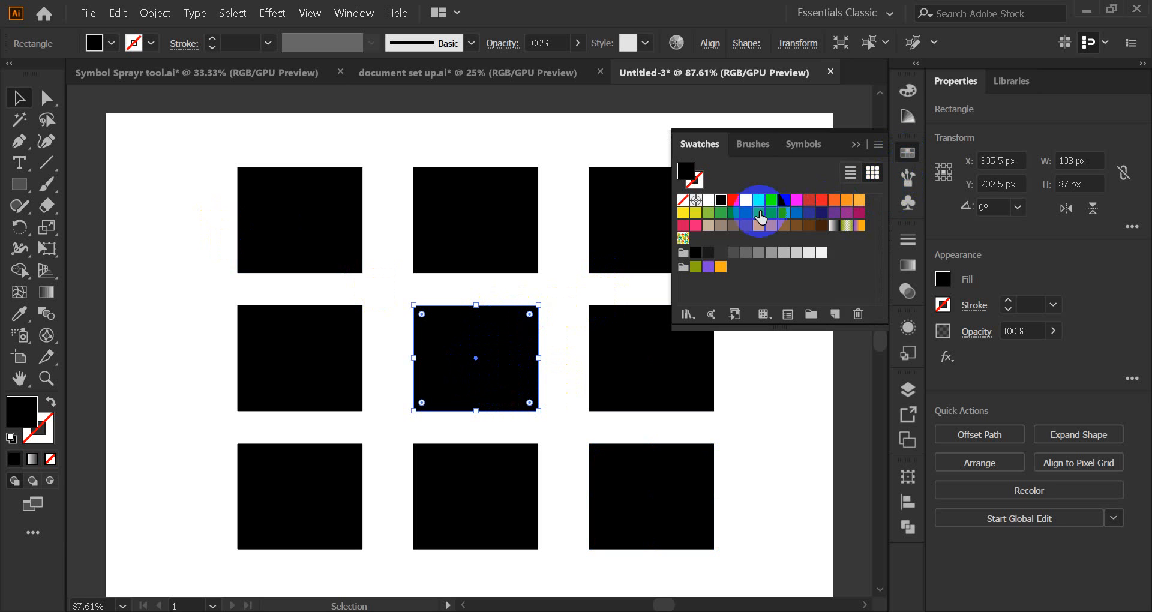
{"action": "left_click", "coordinate": [733, 199]}
{"action": "left_click", "coordinate": [857, 144]}
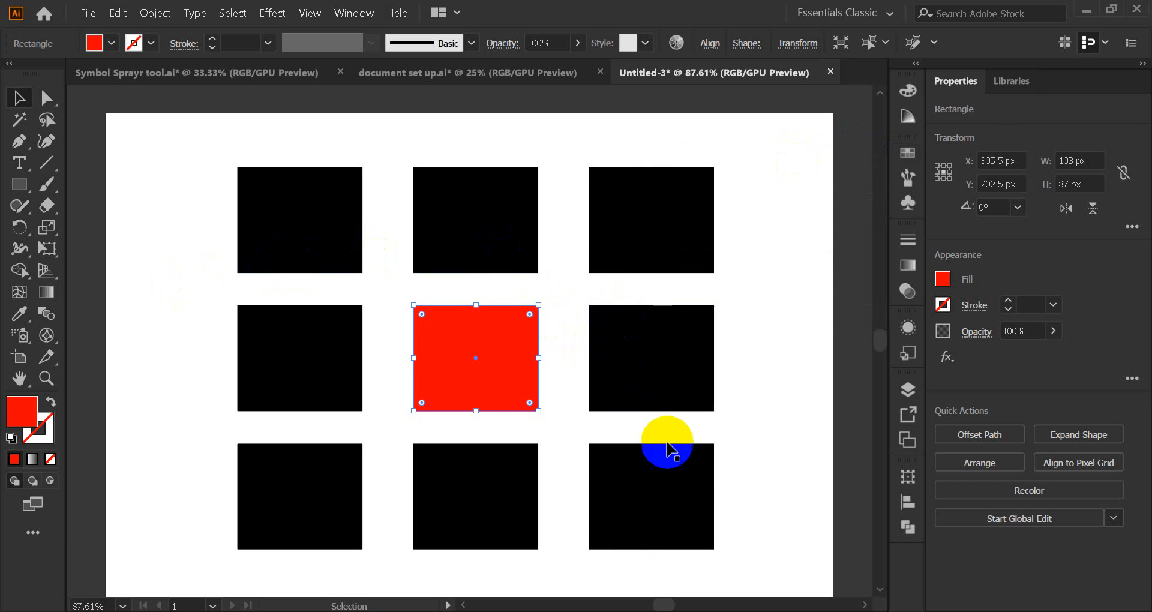
{"action": "left_click", "coordinate": [666, 499]}
{"action": "left_click", "coordinate": [907, 154]}
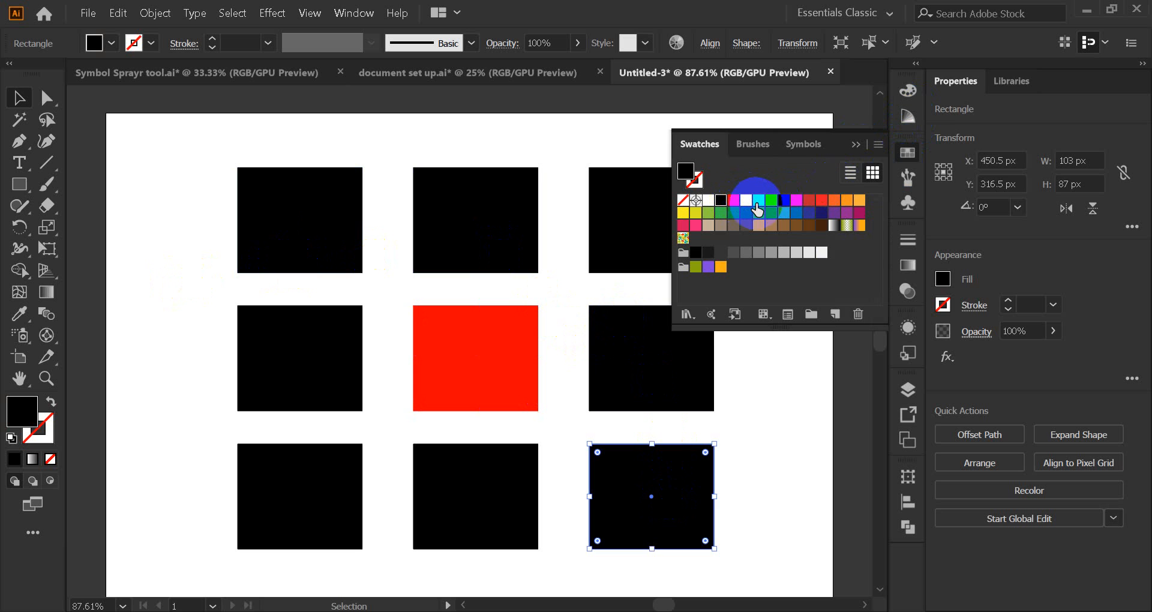
{"action": "left_click", "coordinate": [758, 199]}
{"action": "left_click", "coordinate": [795, 280]}
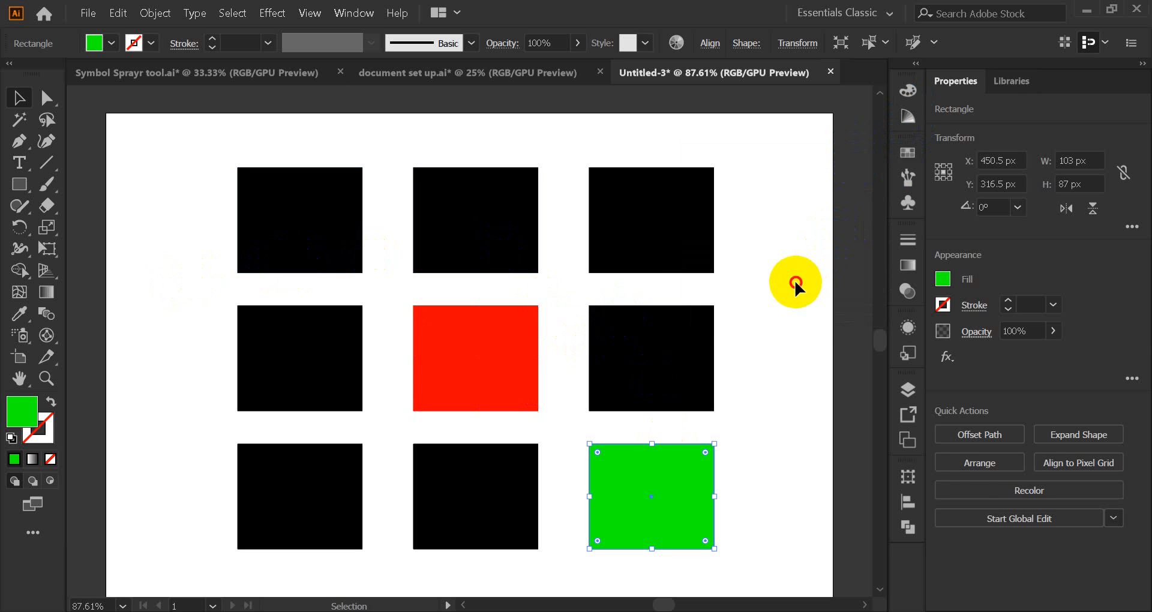
Step: Fill the bottom-left square blue
{"action": "left_click", "coordinate": [310, 479]}
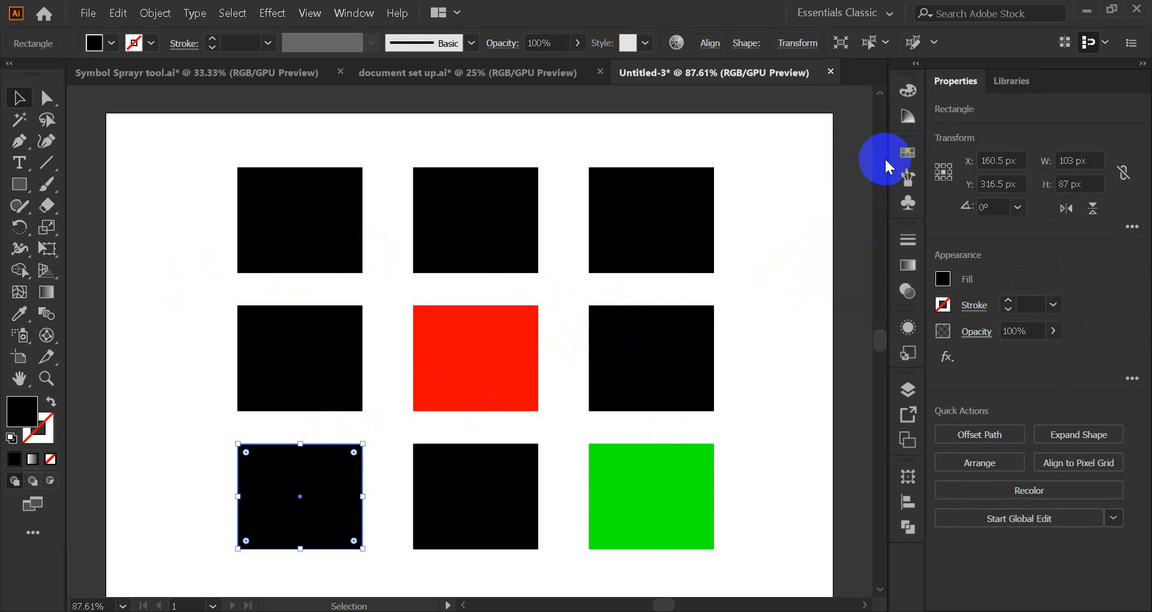
{"action": "left_click", "coordinate": [905, 155]}
{"action": "left_click", "coordinate": [821, 199]}
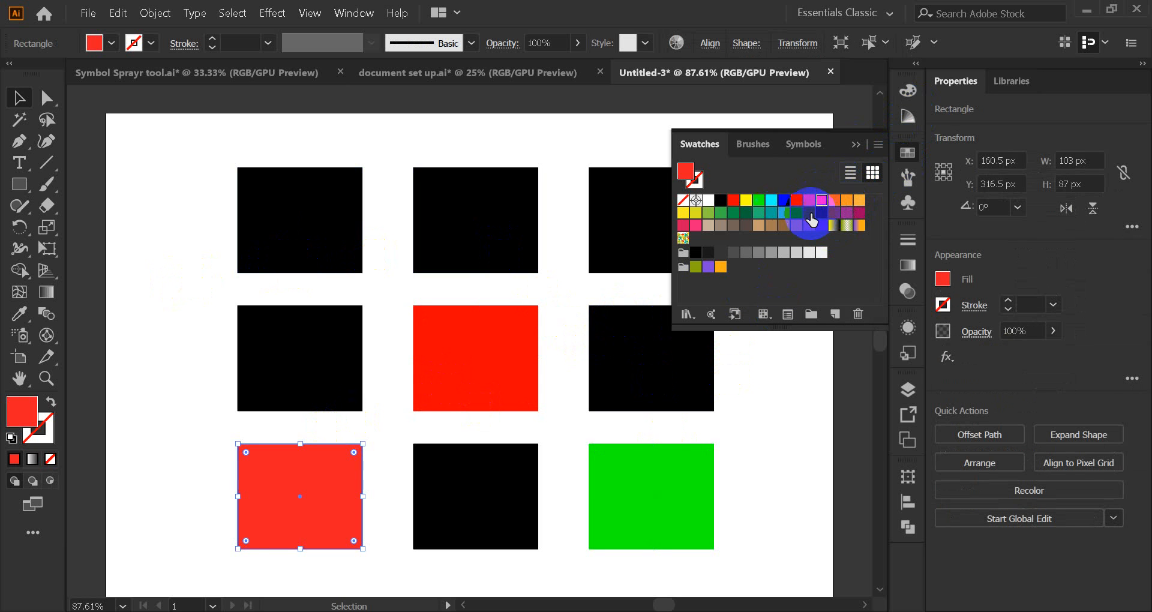
{"action": "left_click", "coordinate": [783, 202]}
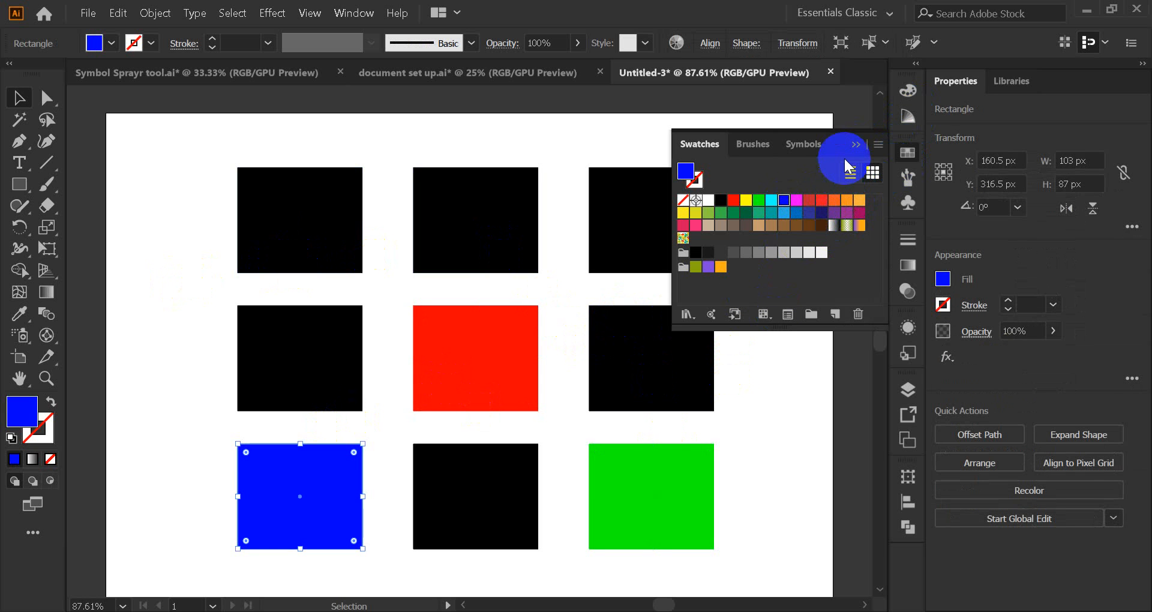
{"action": "left_click", "coordinate": [855, 145]}
{"action": "left_click", "coordinate": [798, 252]}
Step: Fill the top-right square yellow
{"action": "left_click", "coordinate": [678, 216]}
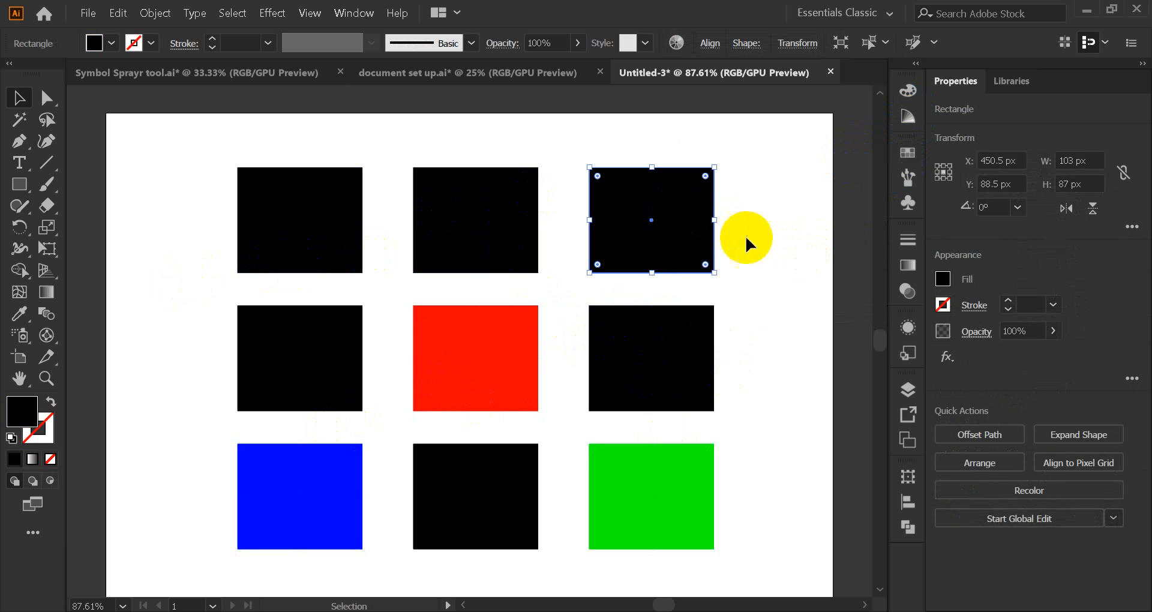
{"action": "left_click", "coordinate": [908, 156]}
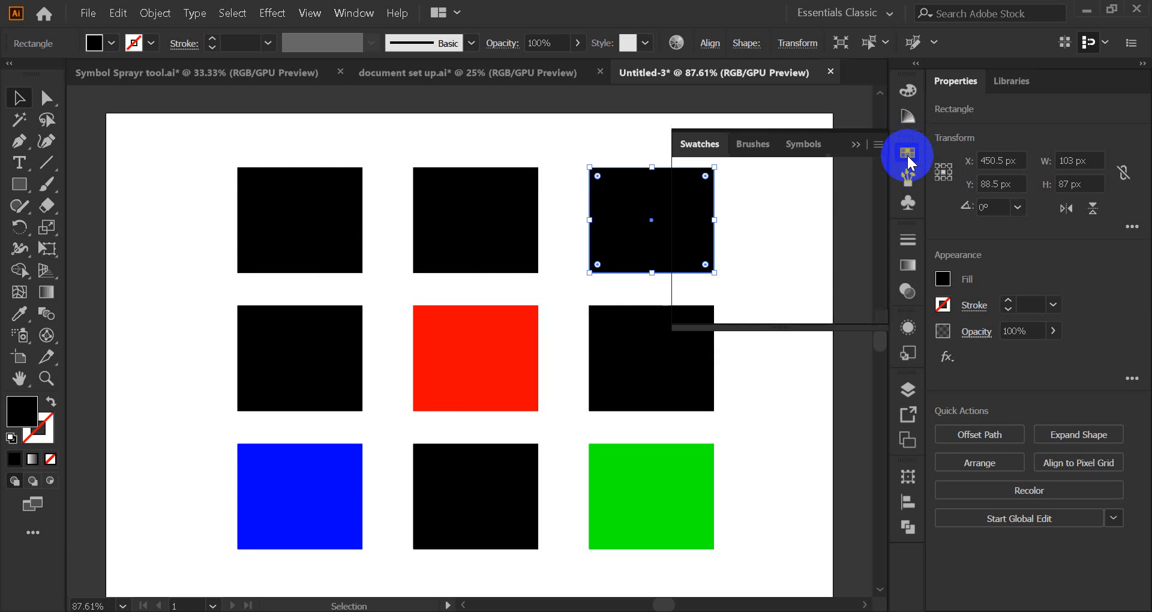
{"action": "left_click", "coordinate": [748, 200]}
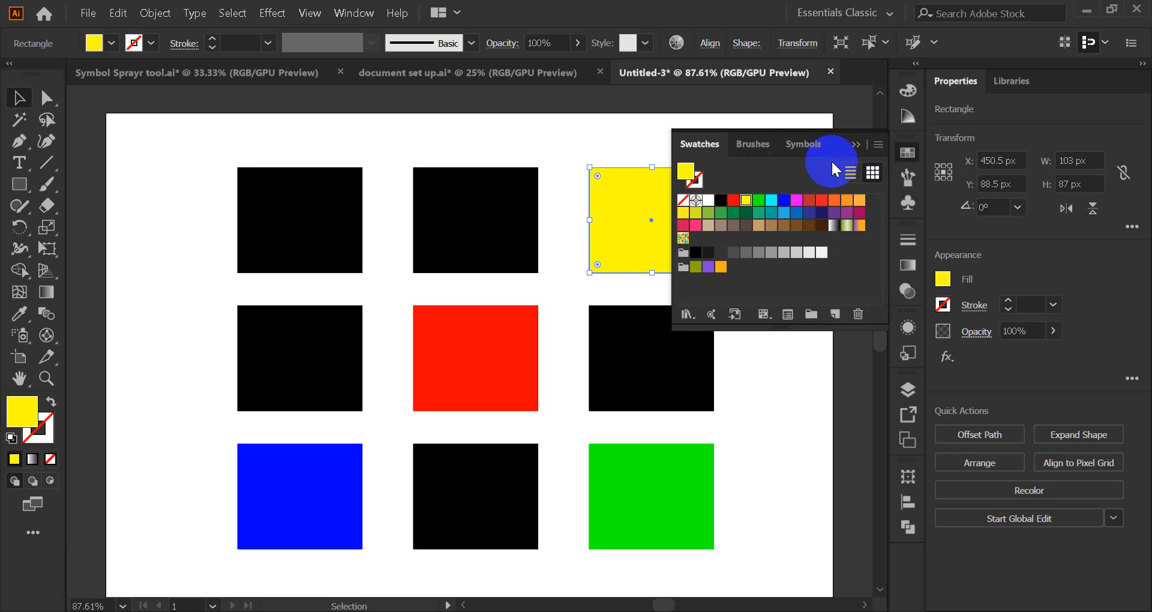
{"action": "left_click", "coordinate": [856, 150]}
{"action": "left_click", "coordinate": [765, 279]}
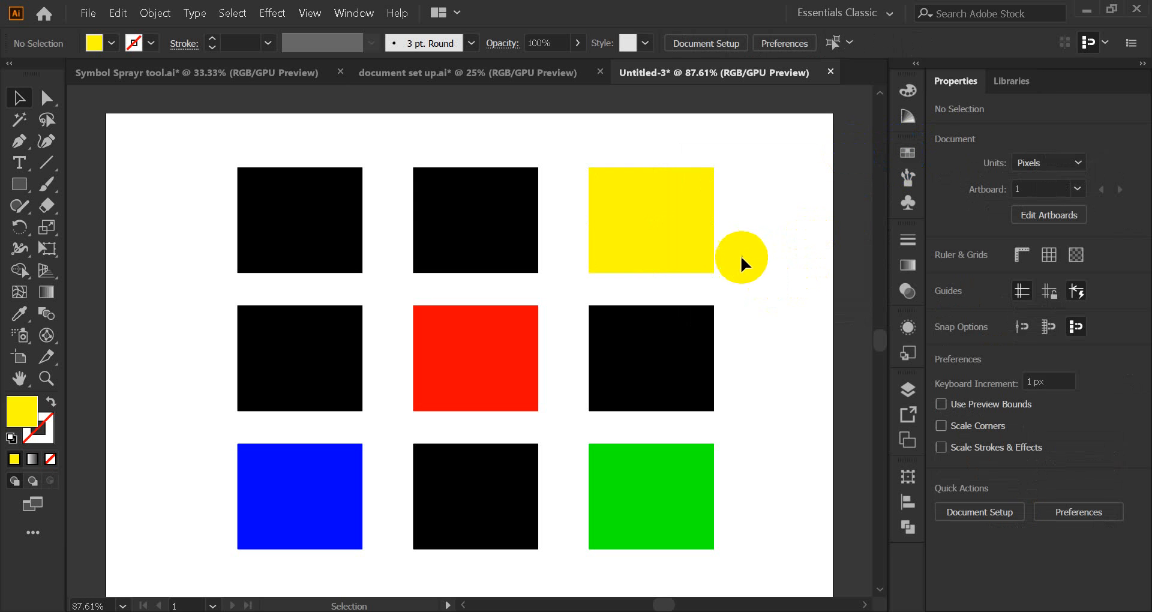
{"action": "left_click", "coordinate": [320, 243]}
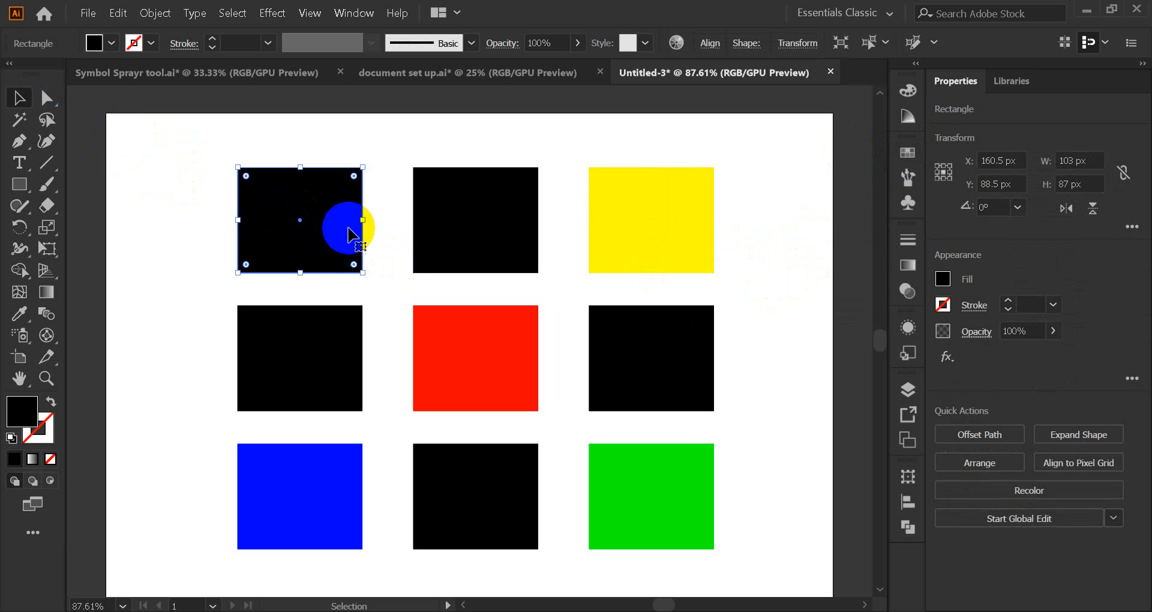
Step: Drag the top-left, bottom-middle and middle-right black squares out of their grid slots
{"action": "left_click_drag", "start_coordinate": [318, 234], "coordinate": [255, 187]}
{"action": "left_click", "coordinate": [342, 239]}
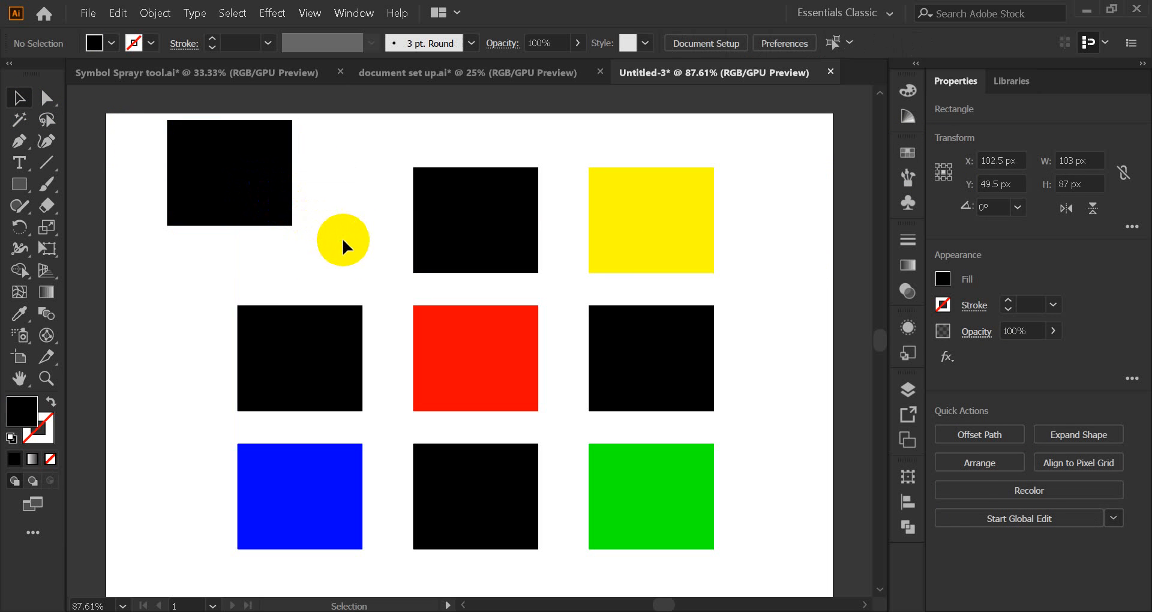
{"action": "left_click", "coordinate": [476, 487]}
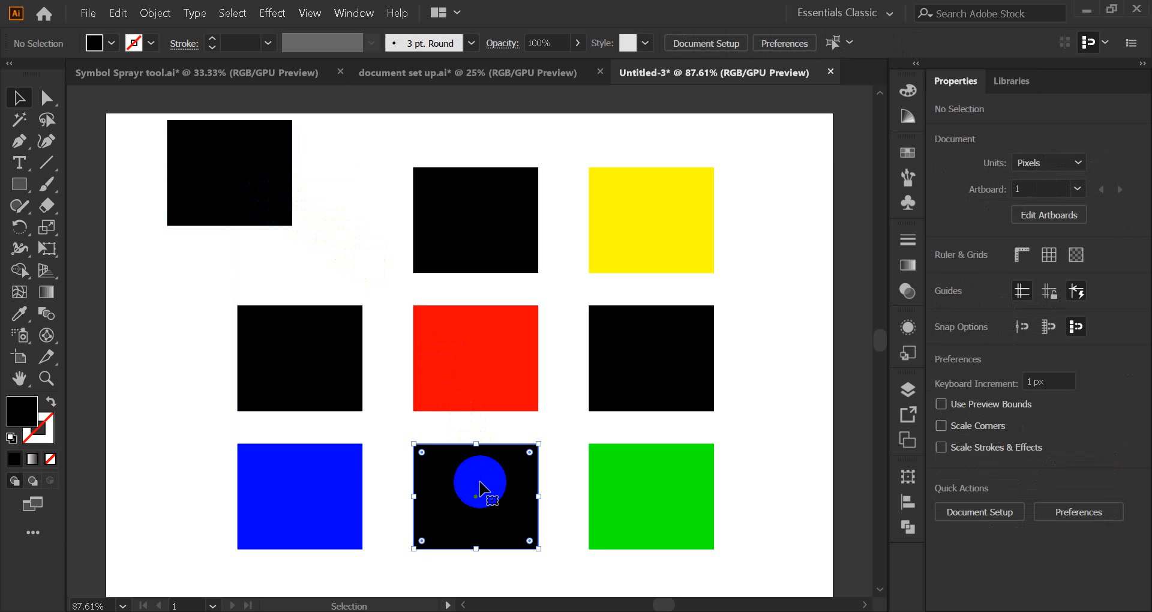
{"action": "left_click_drag", "start_coordinate": [477, 491], "coordinate": [713, 538]}
{"action": "left_click", "coordinate": [771, 426]}
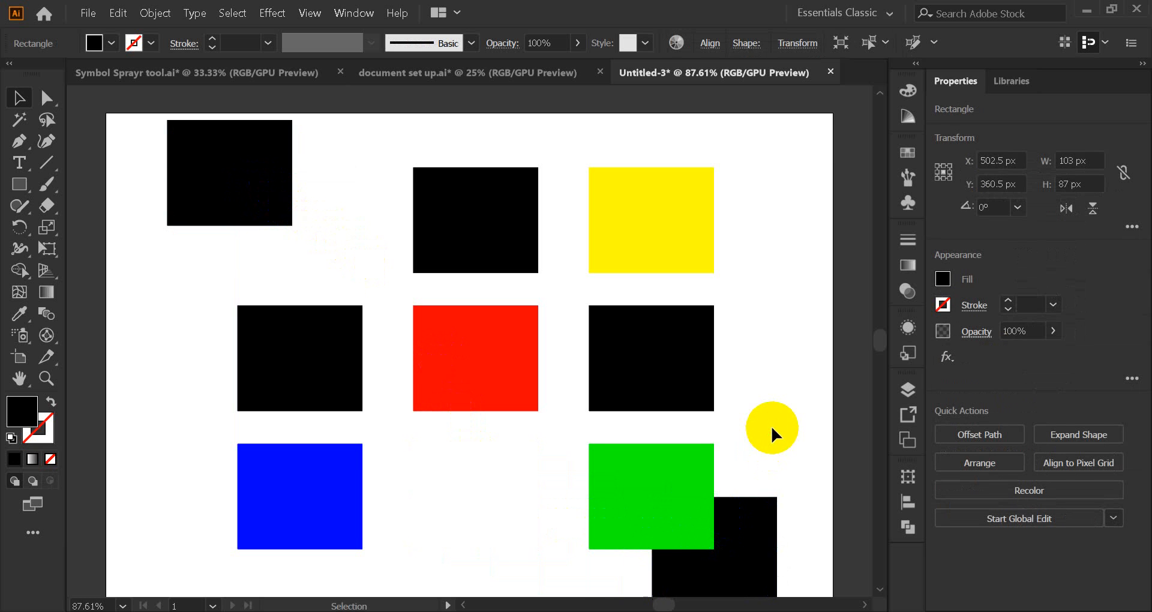
{"action": "scroll", "coordinate": [768, 413], "scroll_direction": "down", "scroll_amount": 1}
{"action": "scroll", "coordinate": [767, 414], "scroll_direction": "up", "scroll_amount": 1}
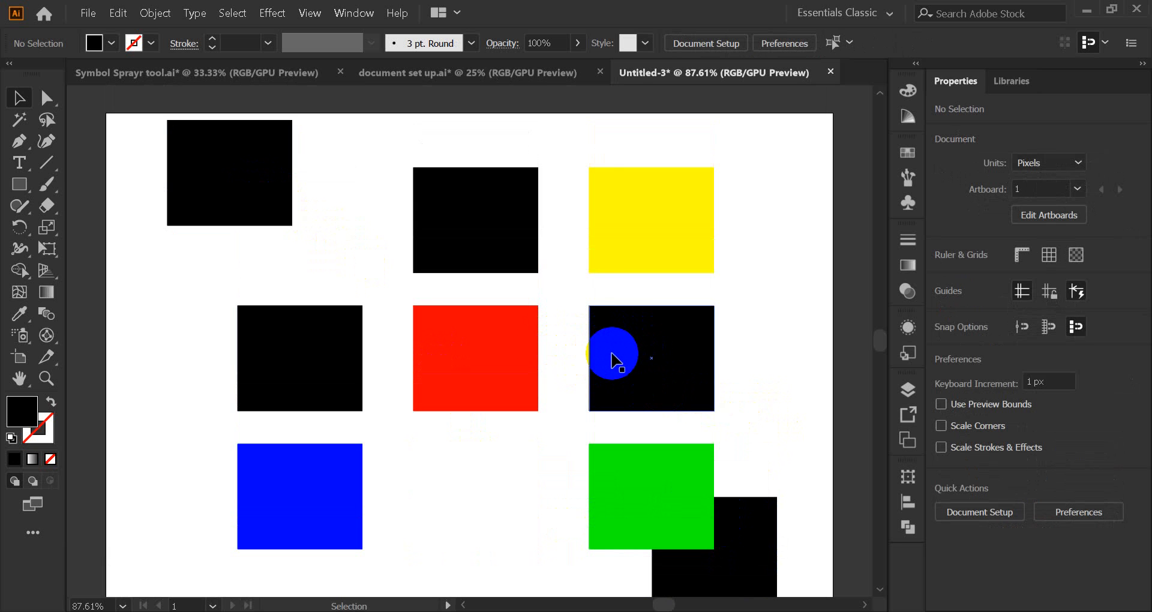
{"action": "left_click", "coordinate": [622, 360]}
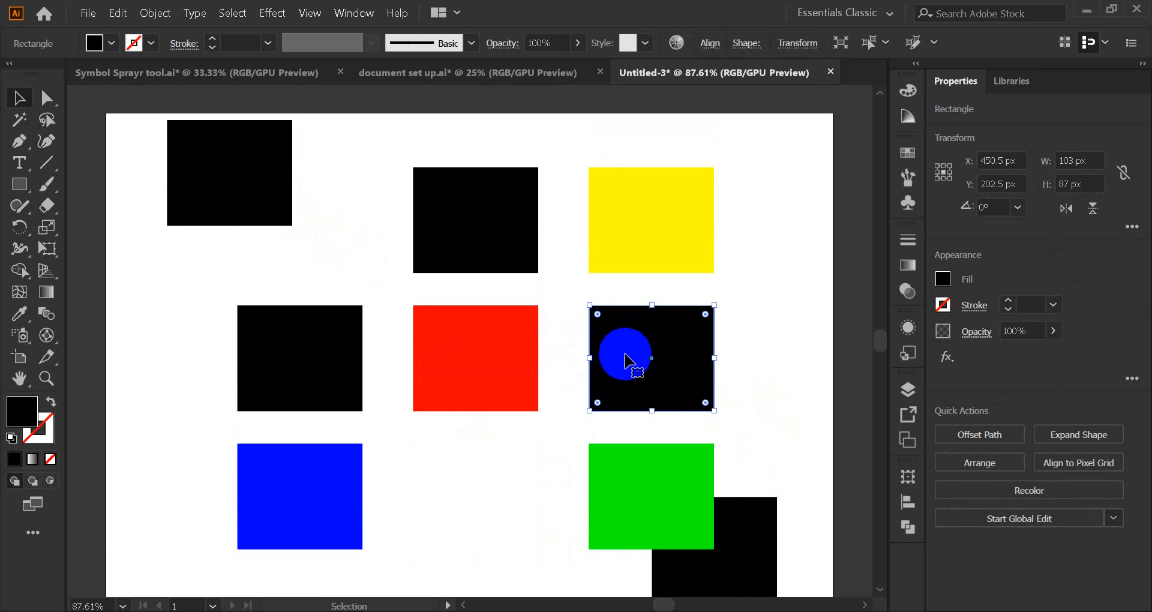
{"action": "left_click_drag", "start_coordinate": [624, 360], "coordinate": [802, 162]}
{"action": "left_click", "coordinate": [774, 311]}
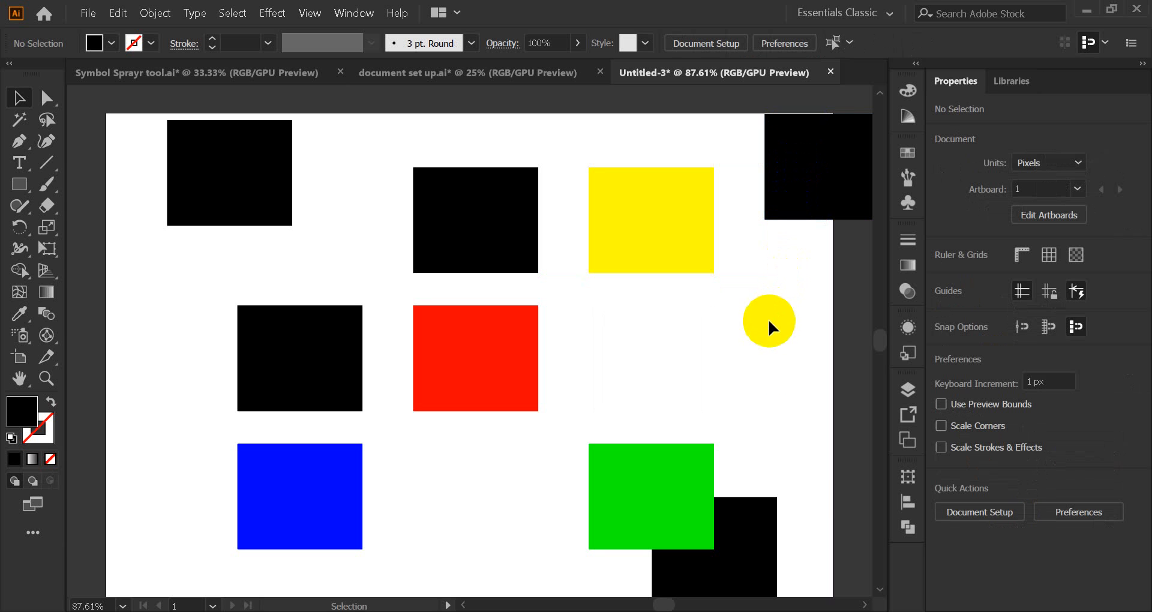
{"action": "left_click", "coordinate": [741, 549]}
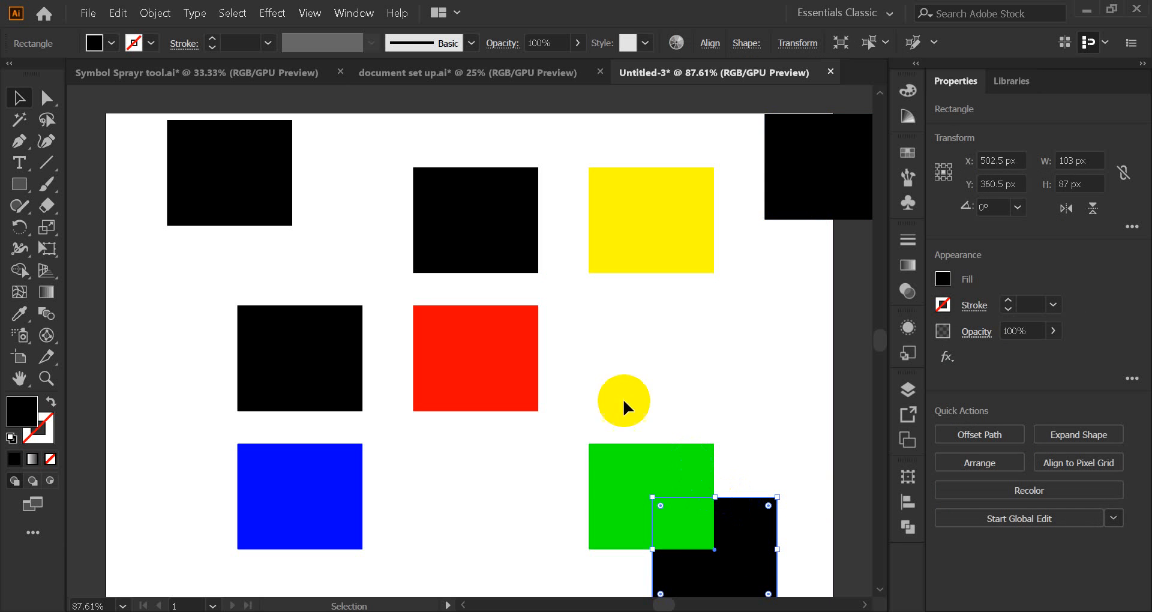
Step: Delete the middle-left black square and the green square
{"action": "left_click", "coordinate": [329, 359]}
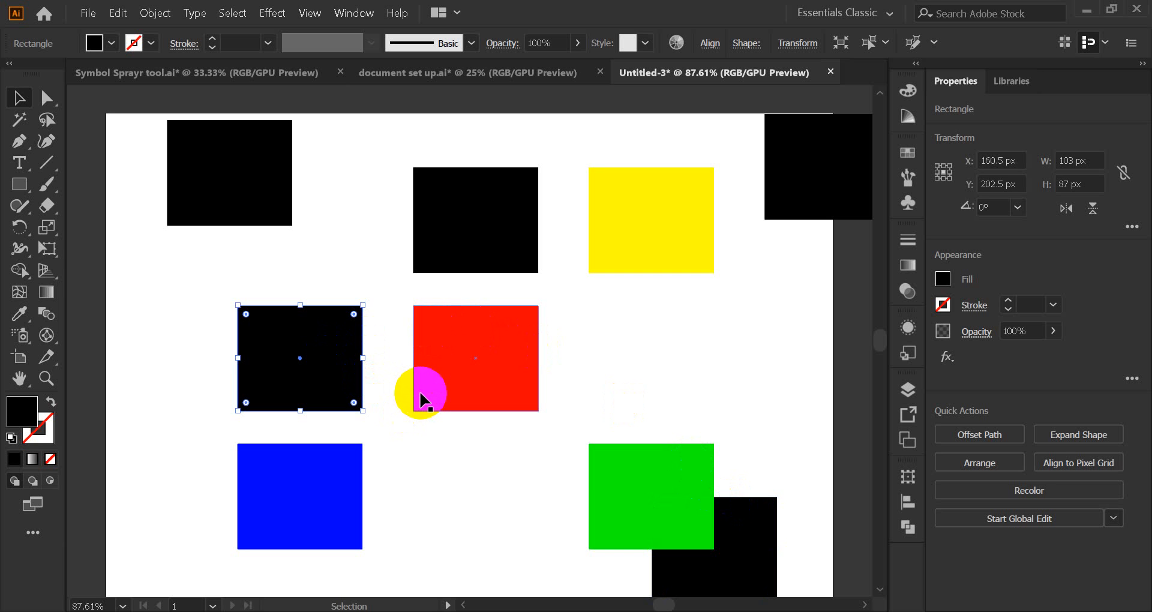
{"action": "key", "text": "Delete"}
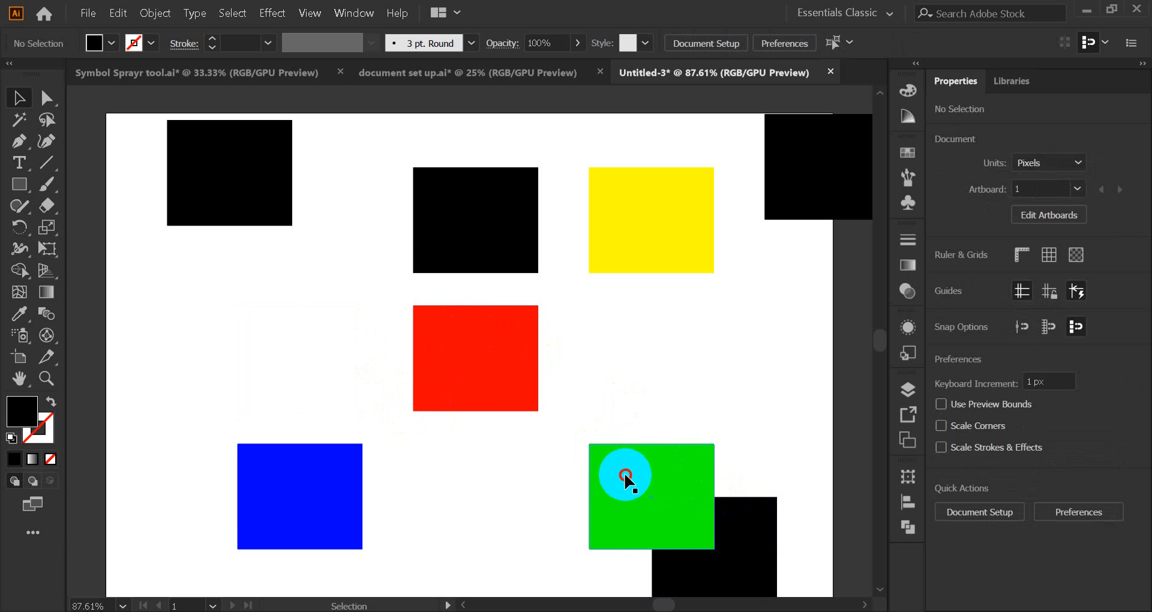
{"action": "left_click", "coordinate": [605, 468]}
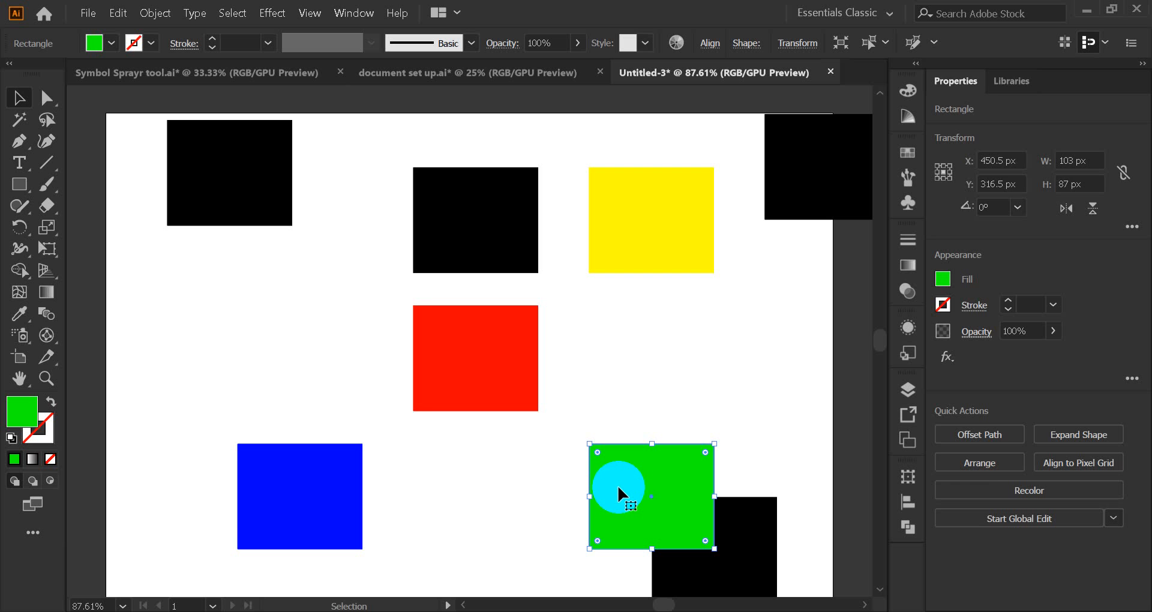
{"action": "key", "text": "Delete"}
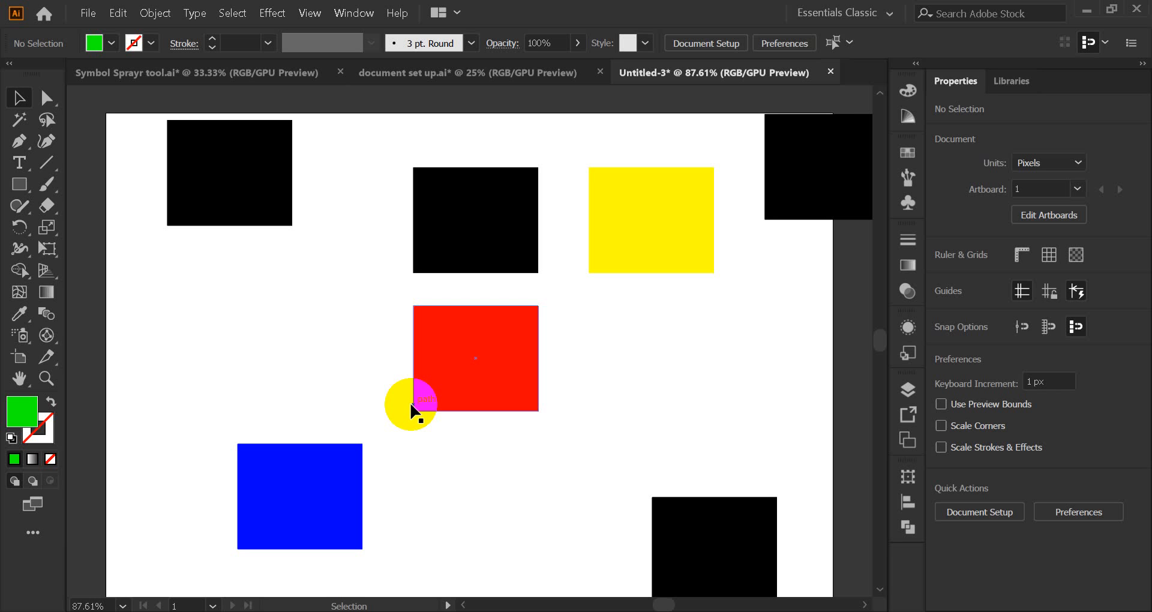
Step: Undo the deletions and square moves, restoring the full 3x3 grid
{"action": "key", "text": "ctrl"}
{"action": "key", "text": "ctrl+f"}
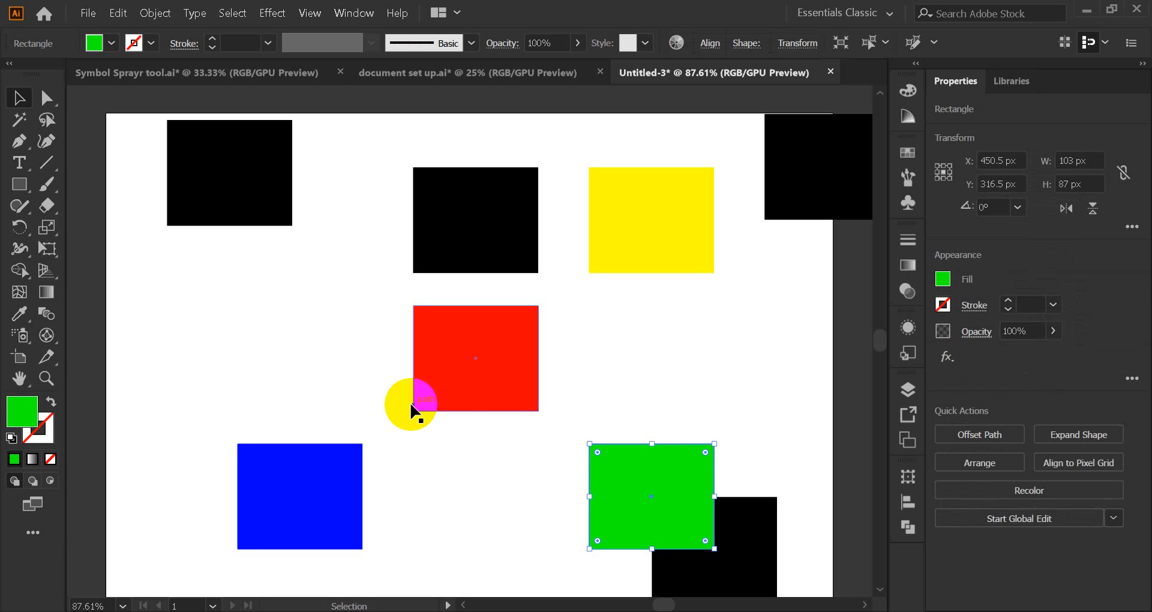
{"action": "key", "text": "ctrl+z"}
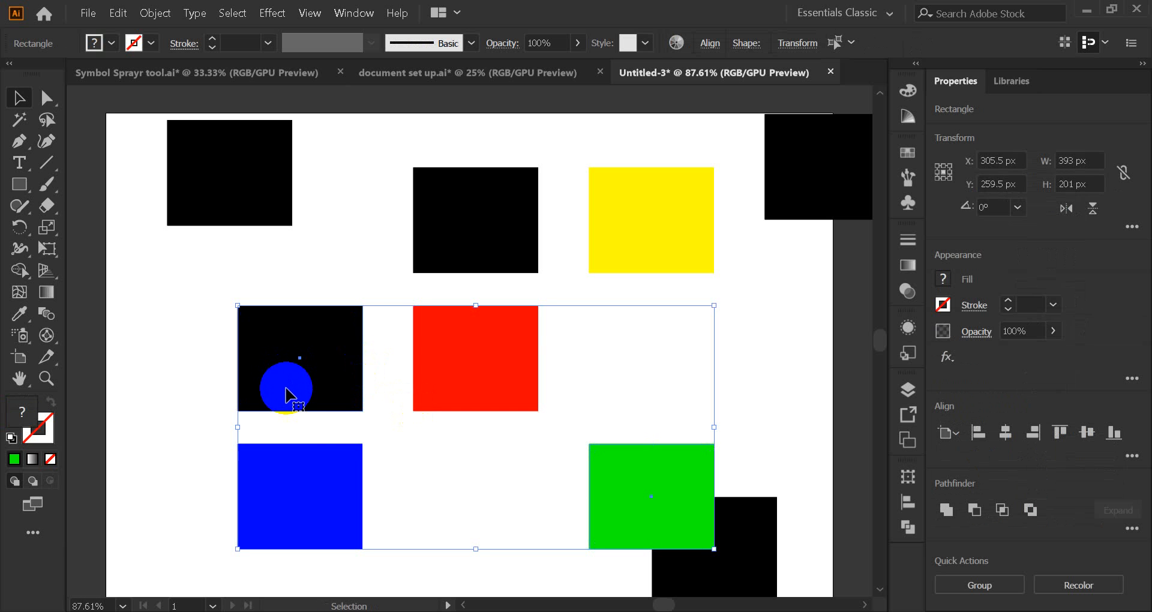
{"action": "key", "text": "ctrl+z"}
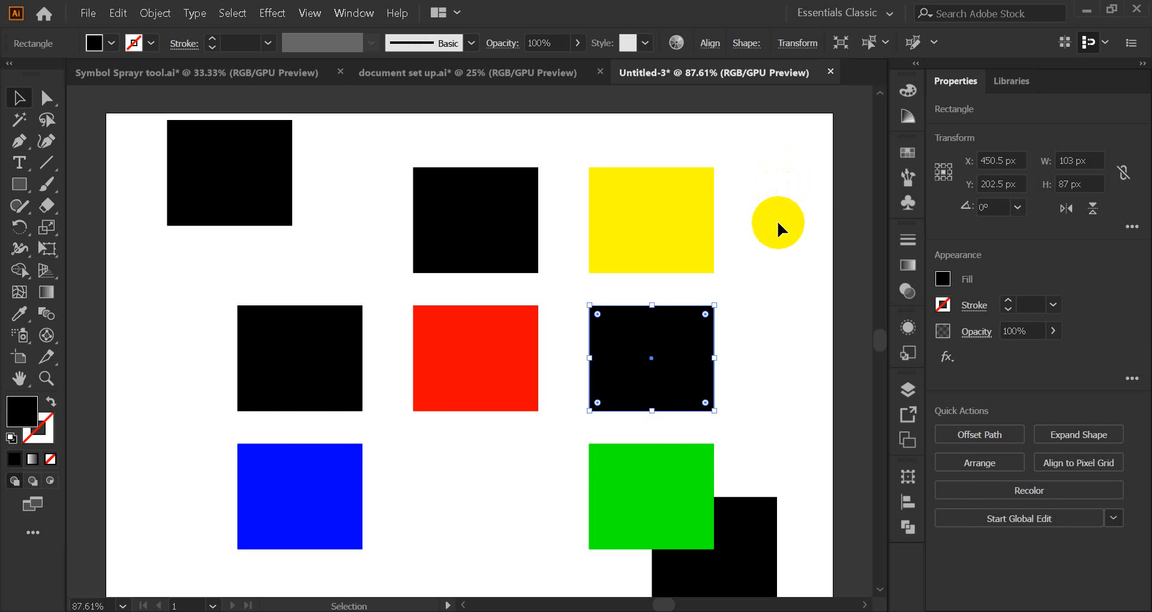
{"action": "key", "text": "ctrl+z"}
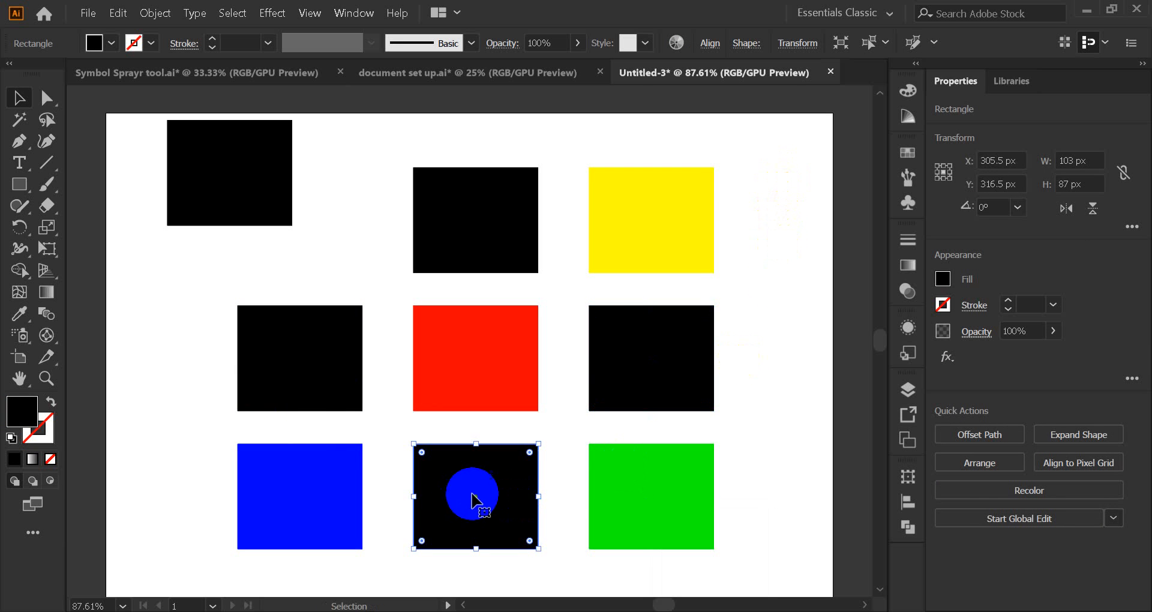
{"action": "key", "text": "ctrl+z"}
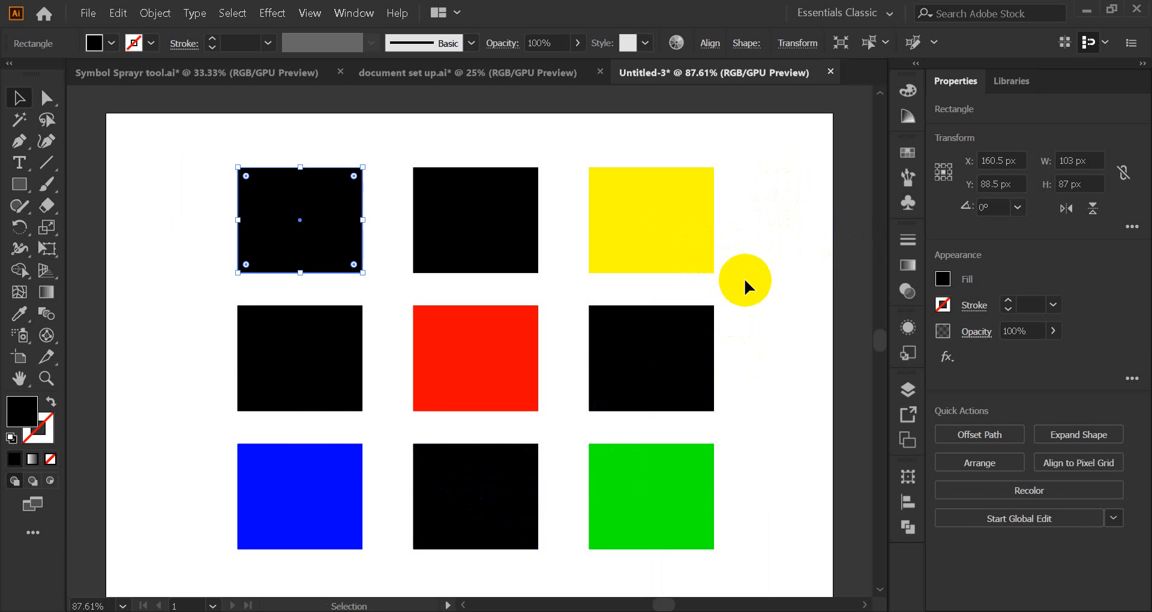
{"action": "left_click", "coordinate": [744, 279]}
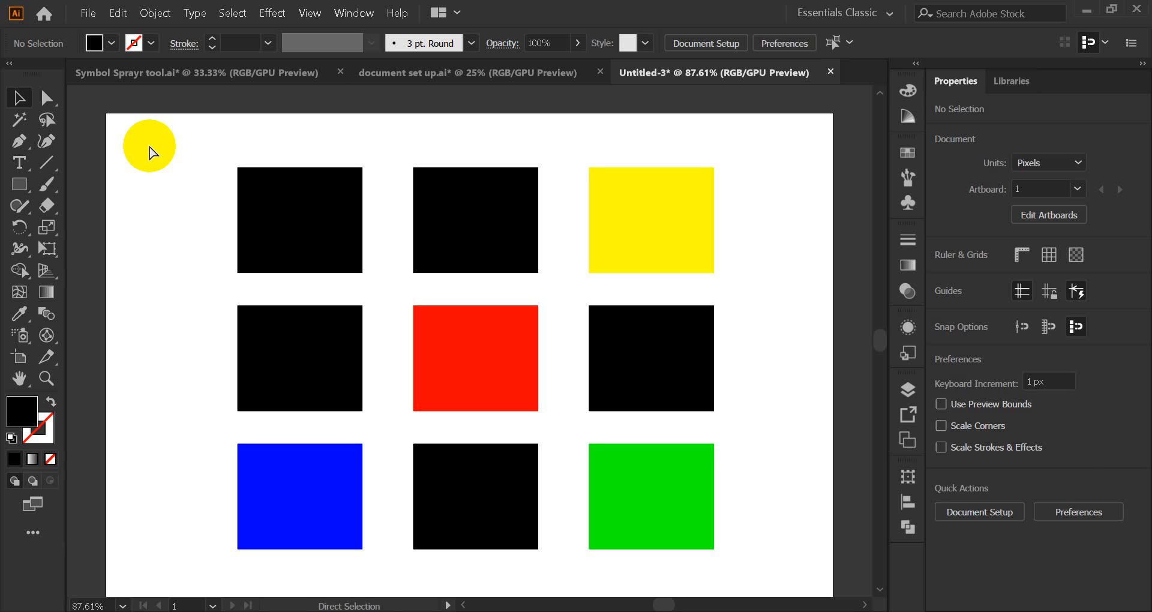
{"action": "key", "text": "ctrl+shift+z"}
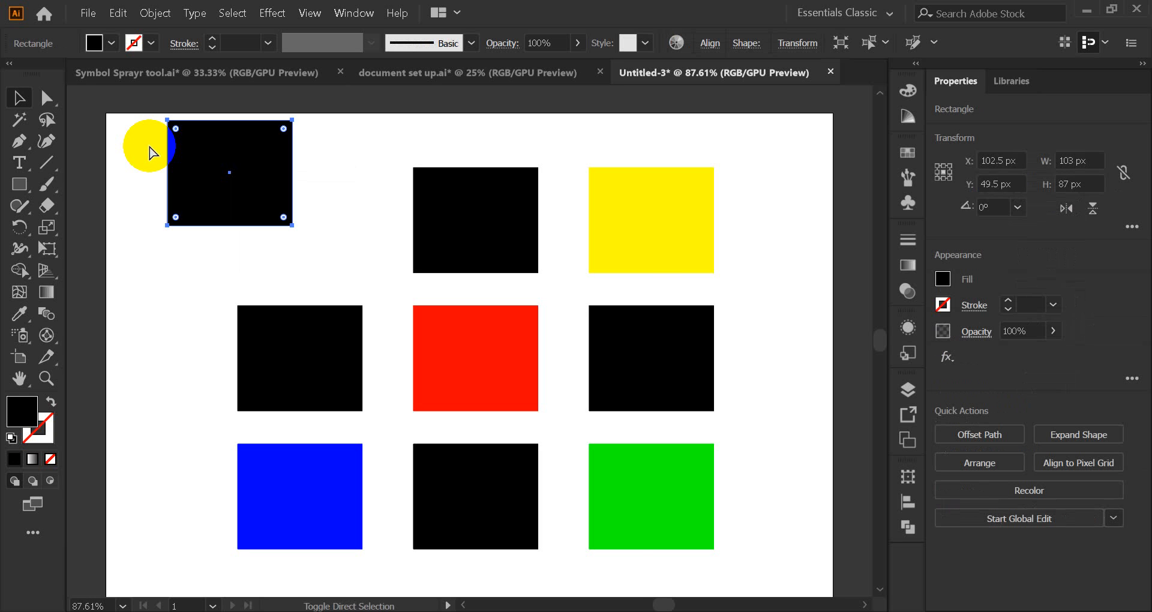
{"action": "key", "text": "ctrl+shift+z"}
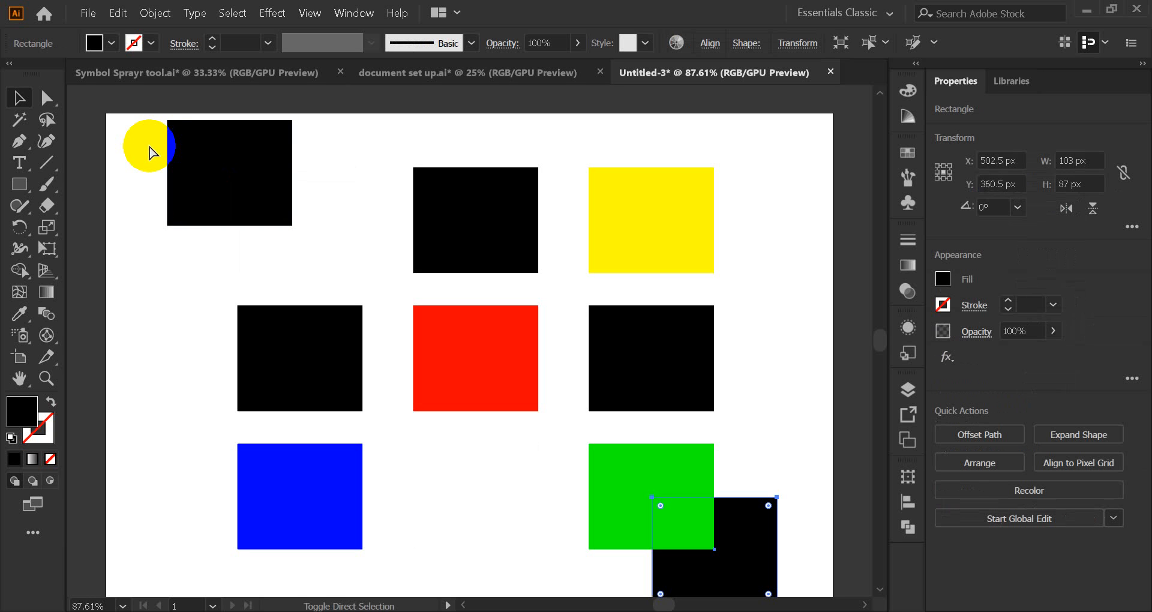
{"action": "key", "text": "ctrl+shift+z"}
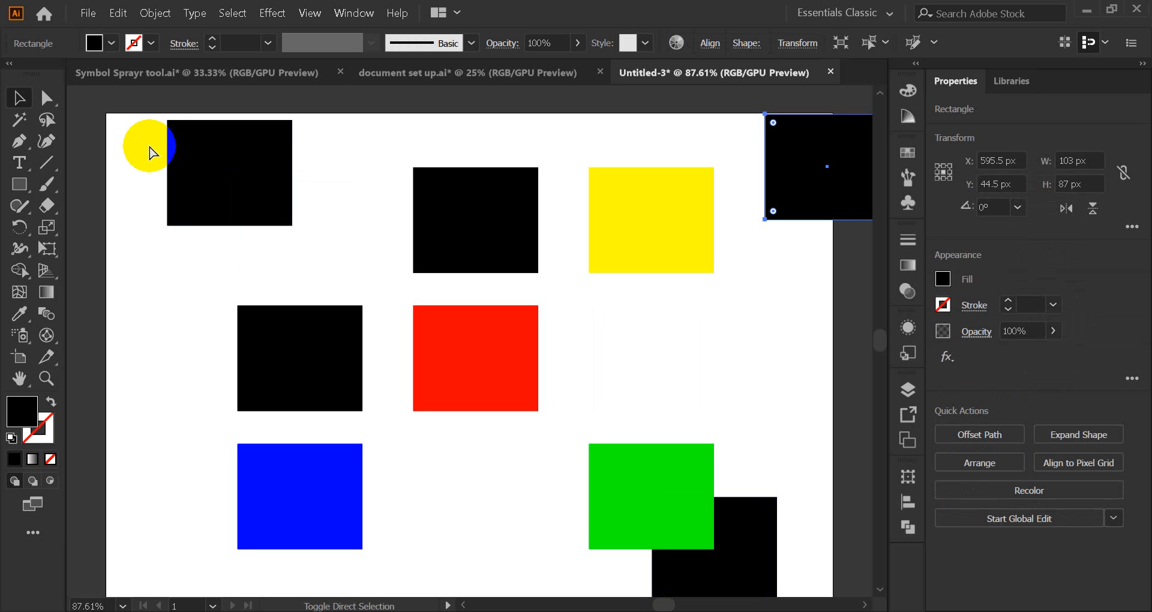
{"action": "key", "text": "ctrl+z"}
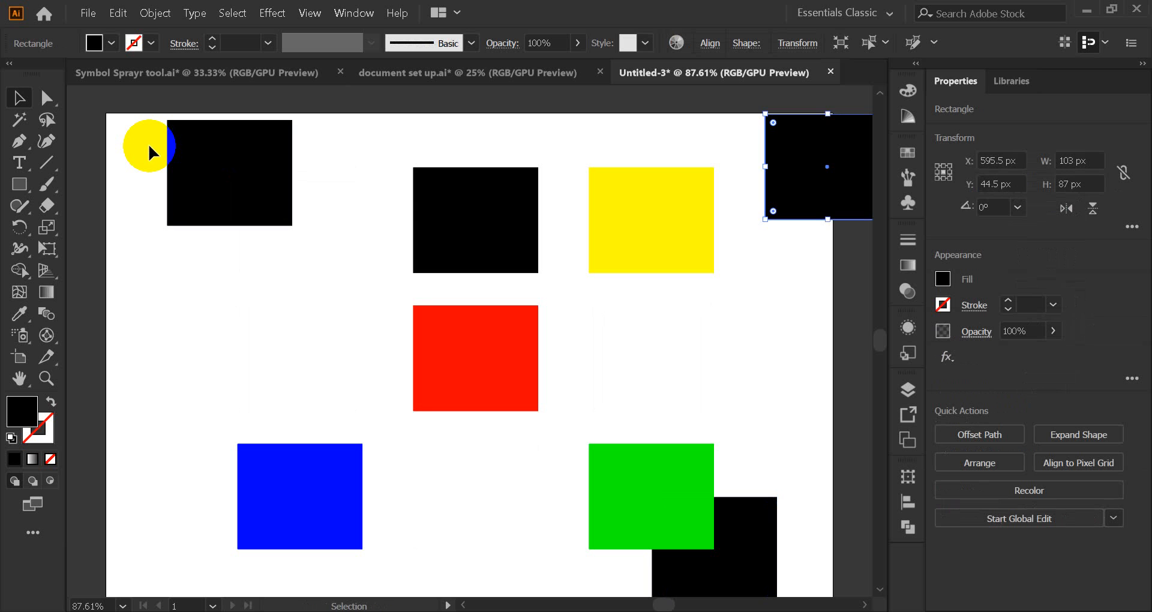
{"action": "key", "text": "ctrl+z"}
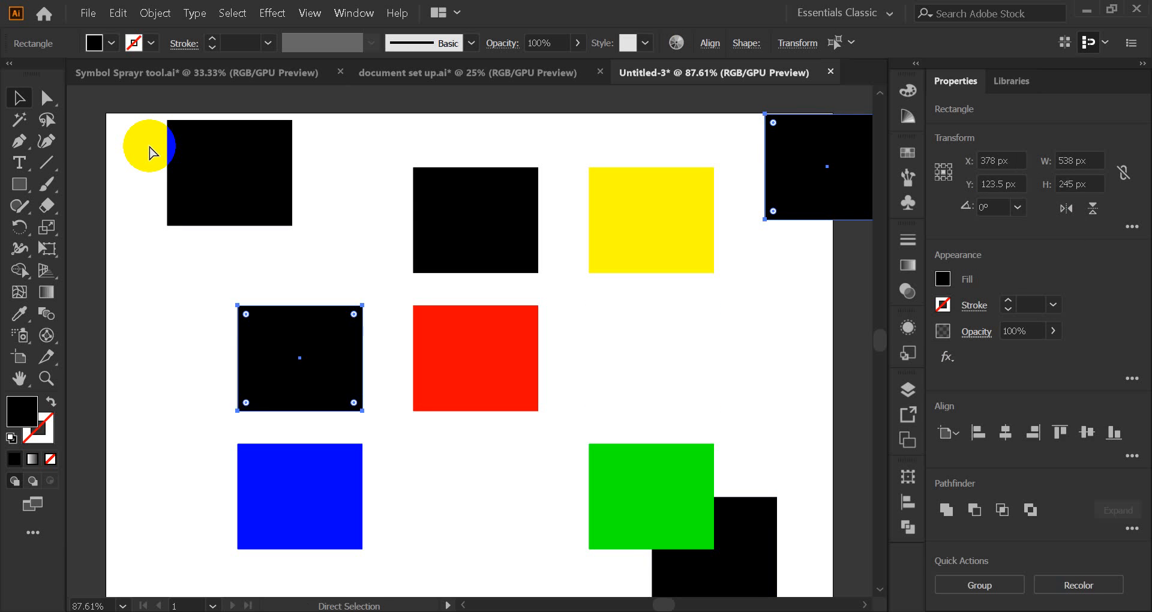
{"action": "key", "text": "ctrl+z"}
{"action": "key", "text": "ctrl+z"}
{"action": "key", "text": "ctrl+z"}
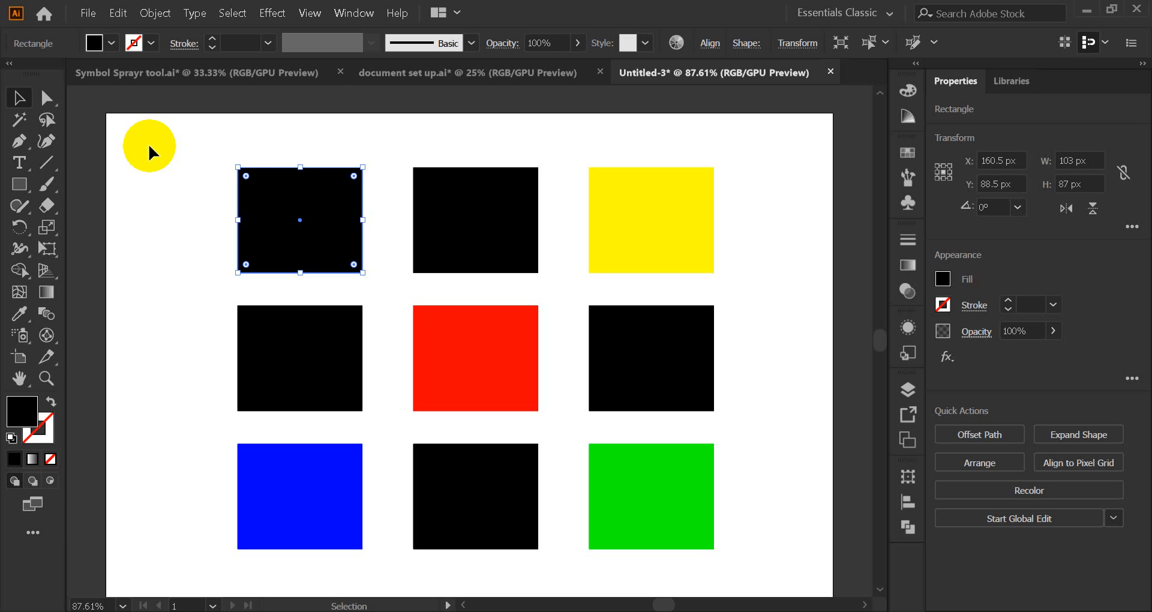
Step: Zoom to 400% on the red centre square and select it
{"action": "left_click", "coordinate": [463, 359]}
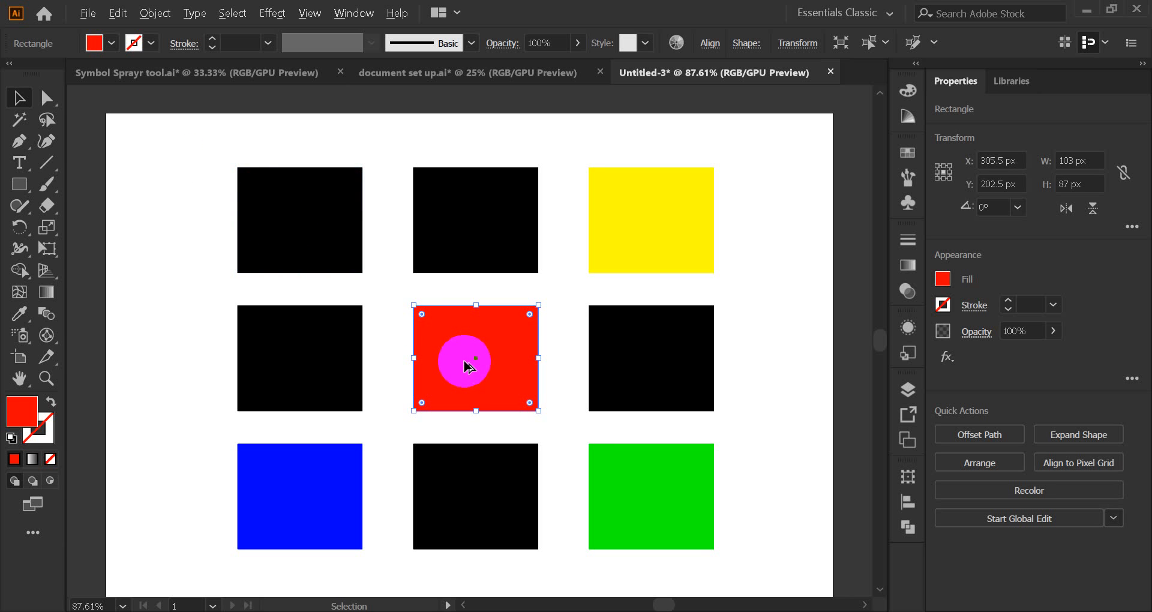
{"action": "scroll", "coordinate": [463, 361], "scroll_direction": "up", "scroll_amount": 4}
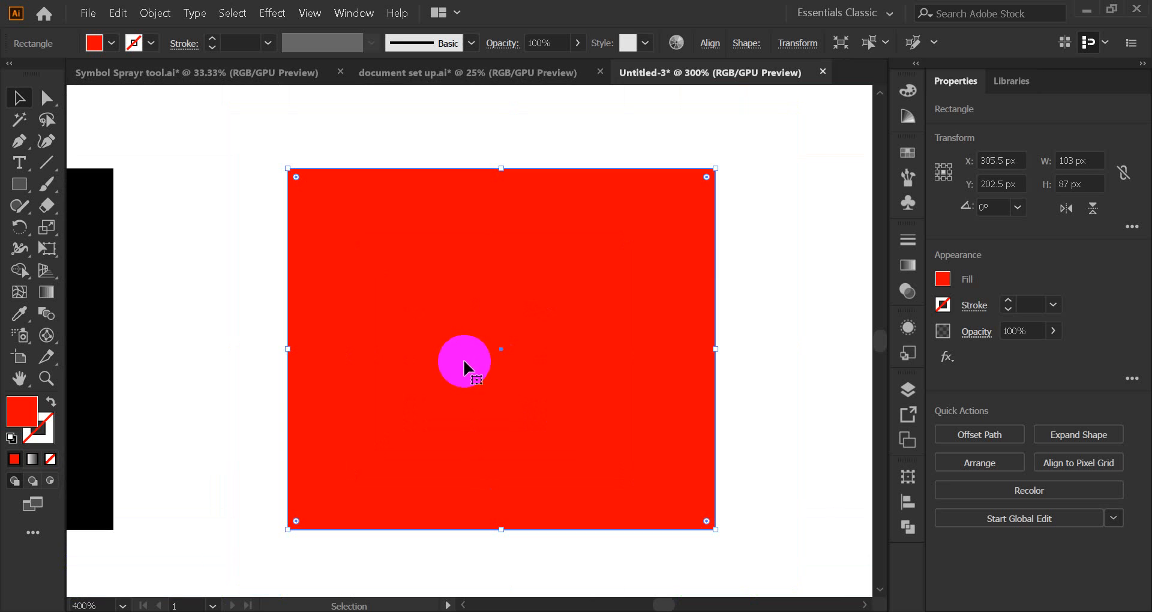
{"action": "left_click", "coordinate": [766, 205]}
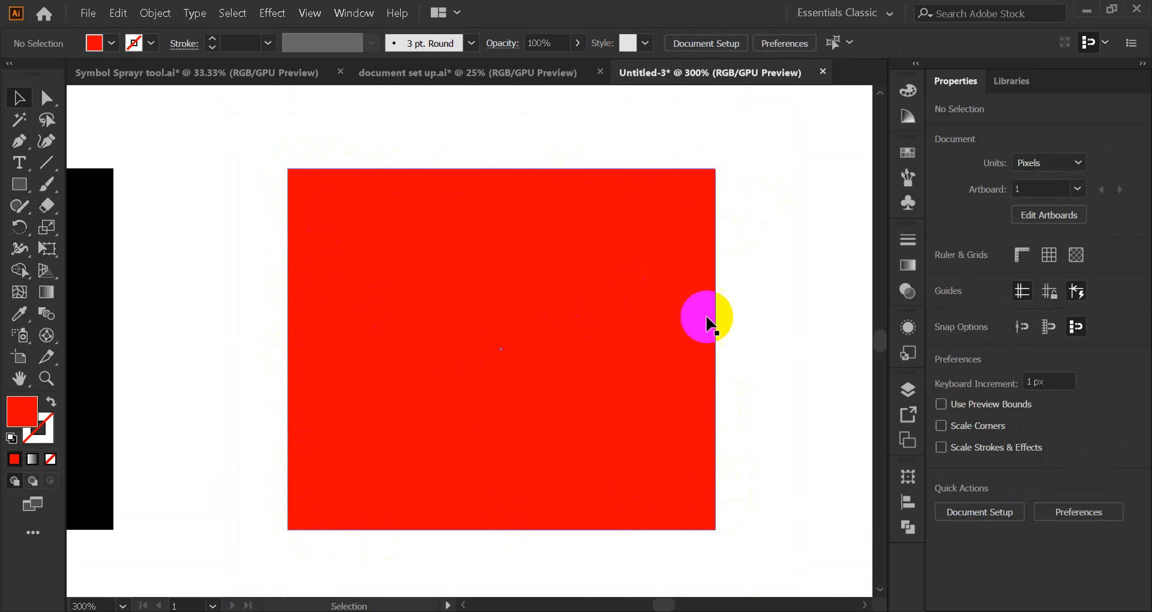
{"action": "left_click", "coordinate": [549, 362]}
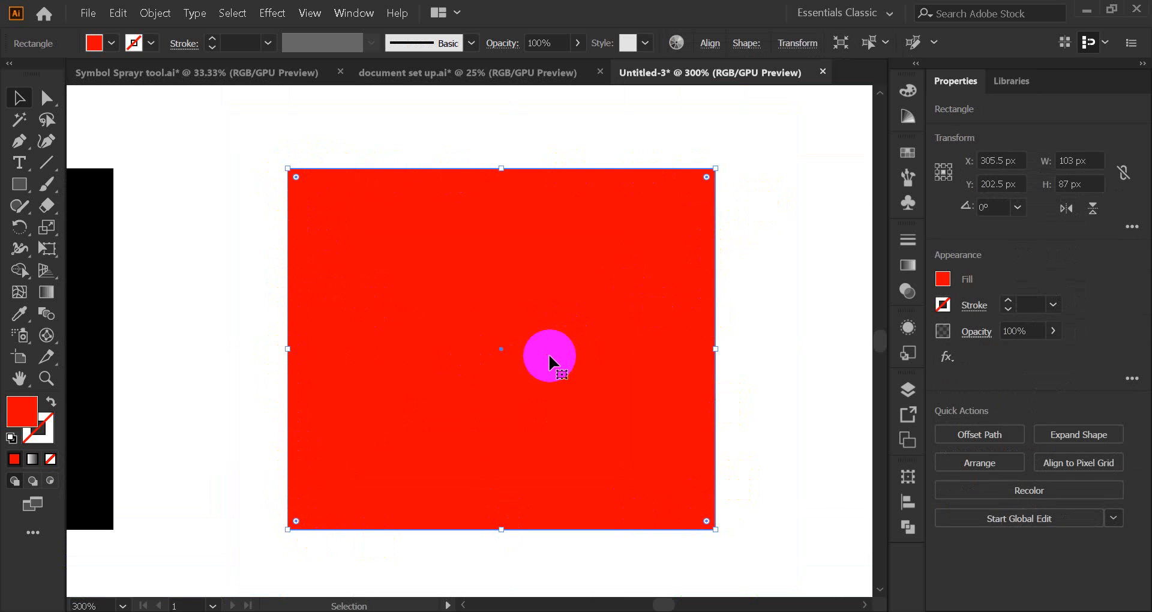
{"action": "scroll", "coordinate": [549, 356], "scroll_direction": "up", "scroll_amount": 1}
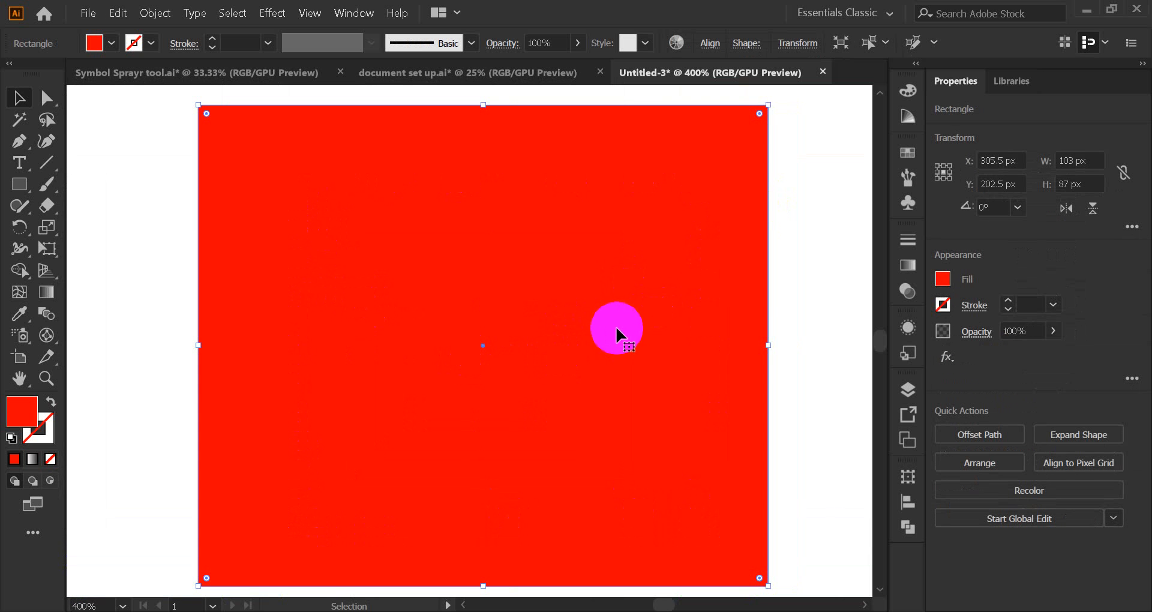
{"action": "scroll", "coordinate": [619, 332], "scroll_direction": "down", "scroll_amount": 1}
{"action": "scroll", "coordinate": [625, 335], "scroll_direction": "up", "scroll_amount": 1}
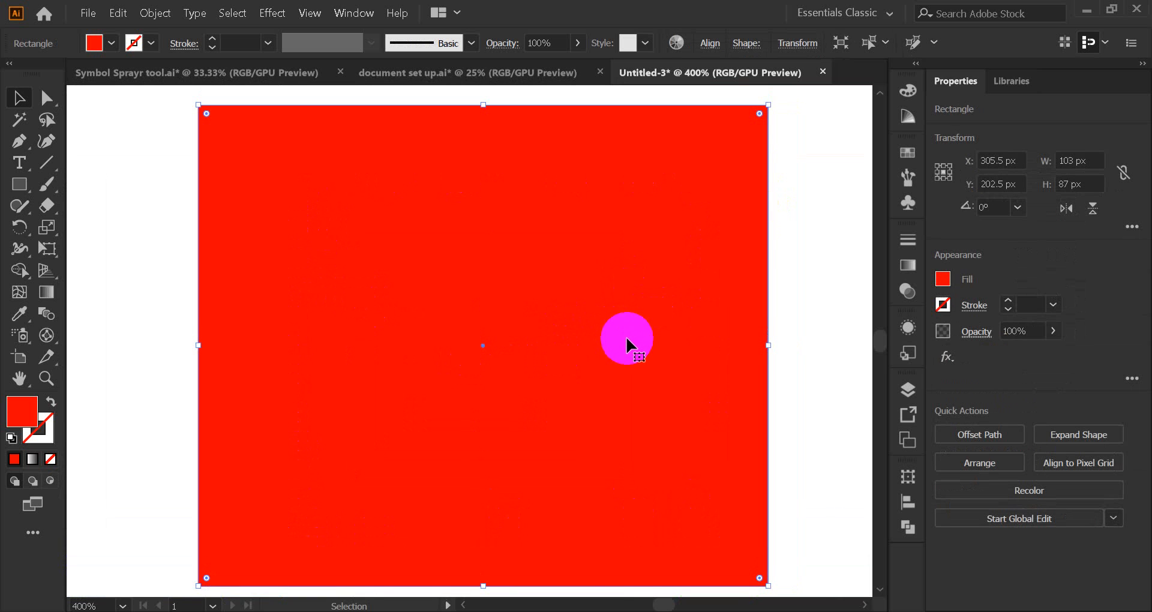
{"action": "left_click", "coordinate": [789, 217]}
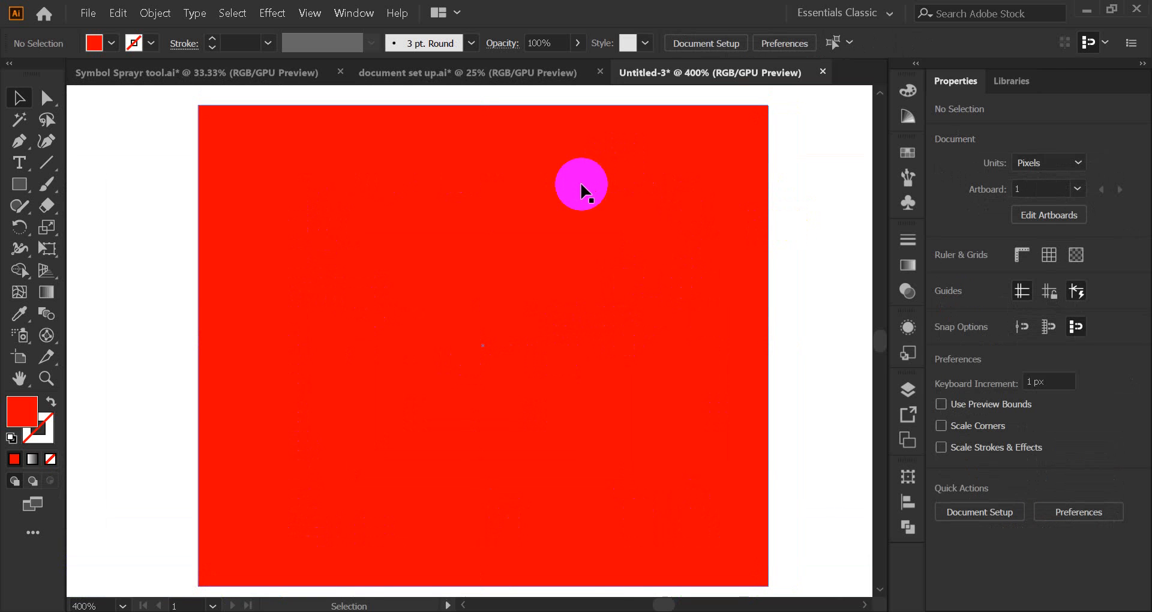
{"action": "left_click", "coordinate": [581, 186]}
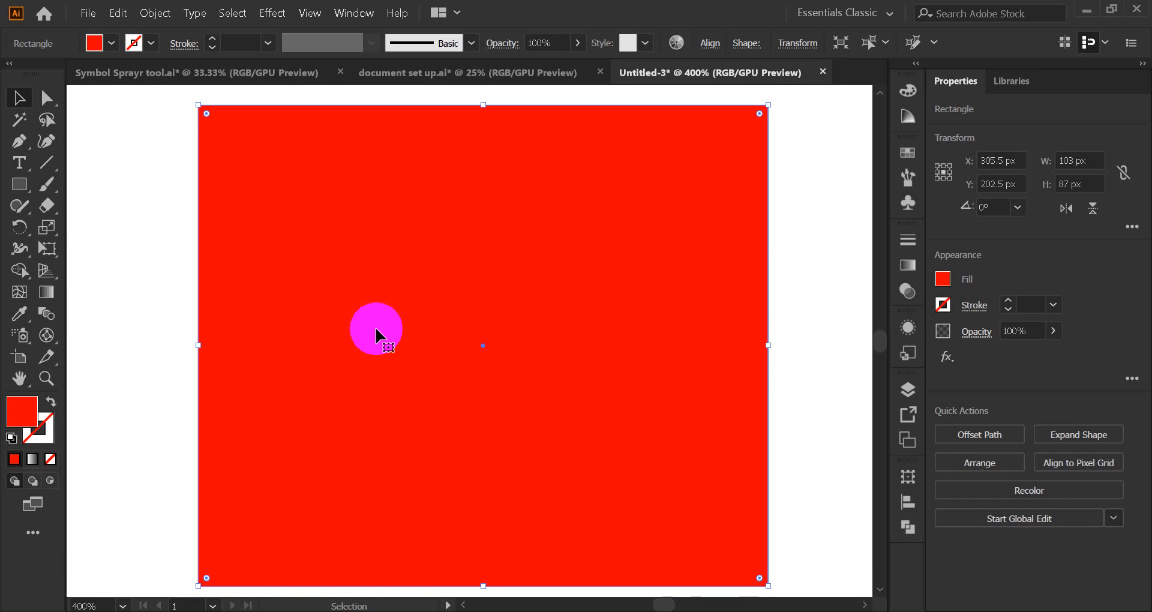
{"action": "left_click", "coordinate": [21, 423]}
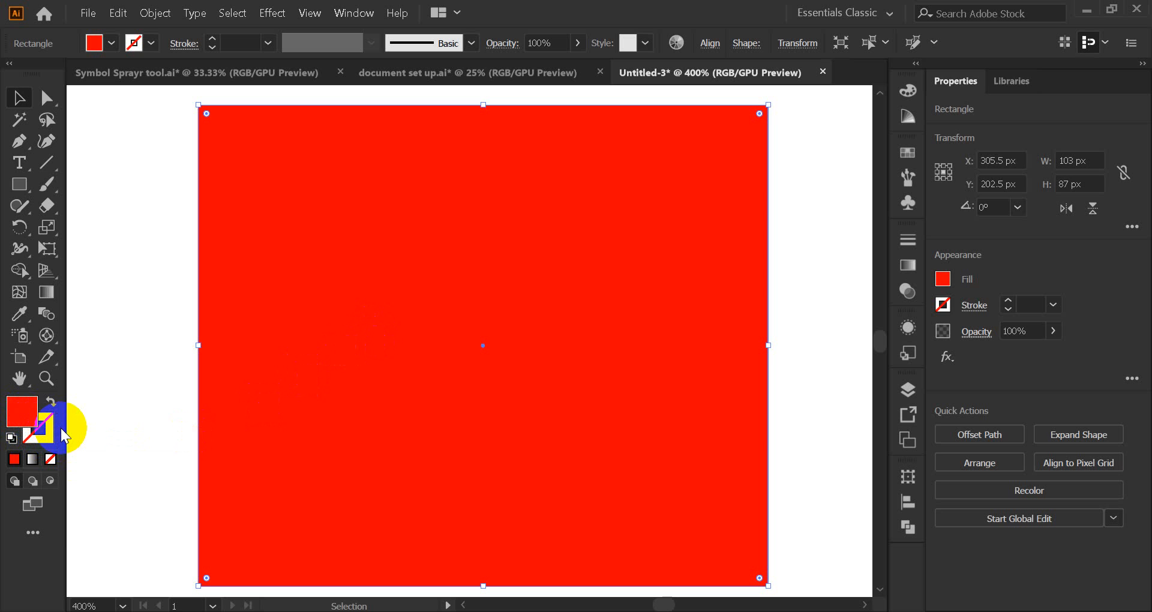
Step: Give the red square a black 1 pt stroke from the Swatches panel
{"action": "left_click", "coordinate": [19, 410]}
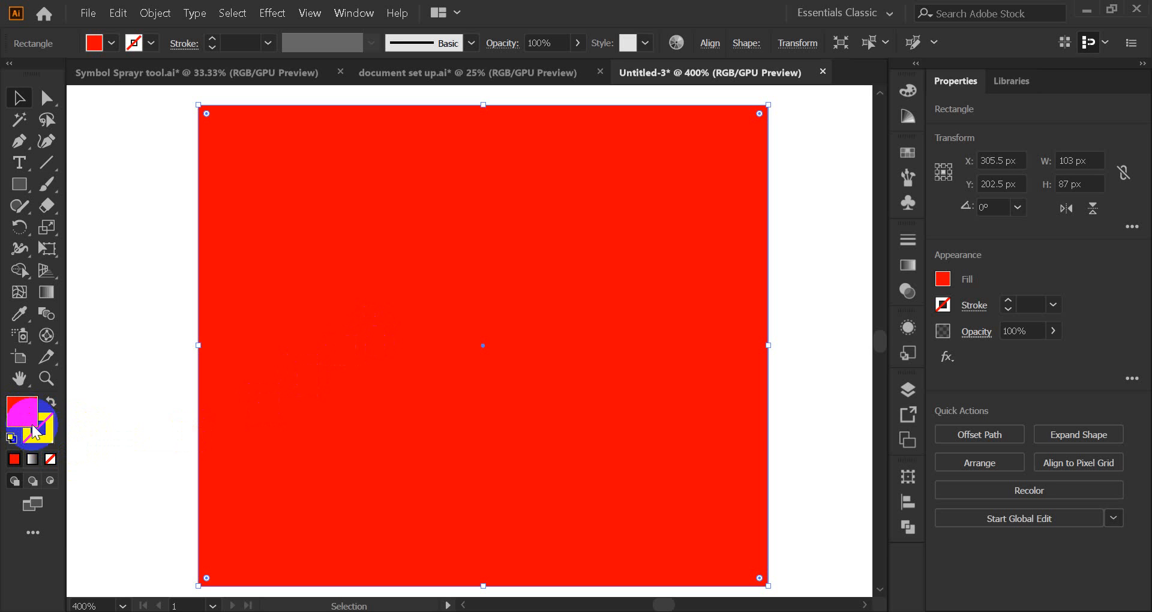
{"action": "left_click", "coordinate": [48, 427]}
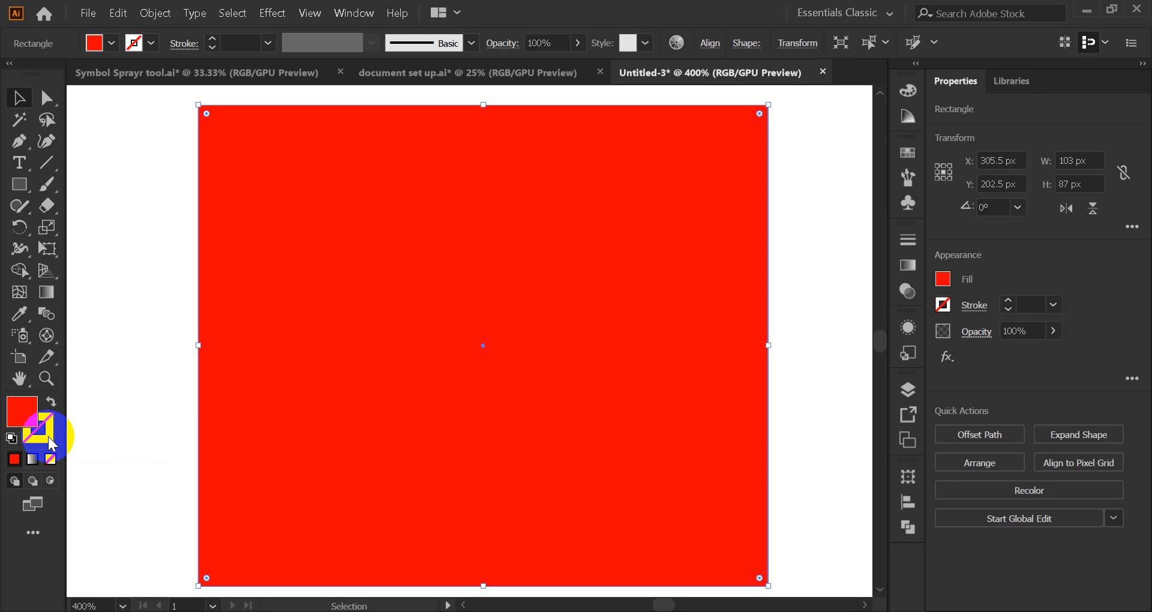
{"action": "left_click", "coordinate": [20, 419]}
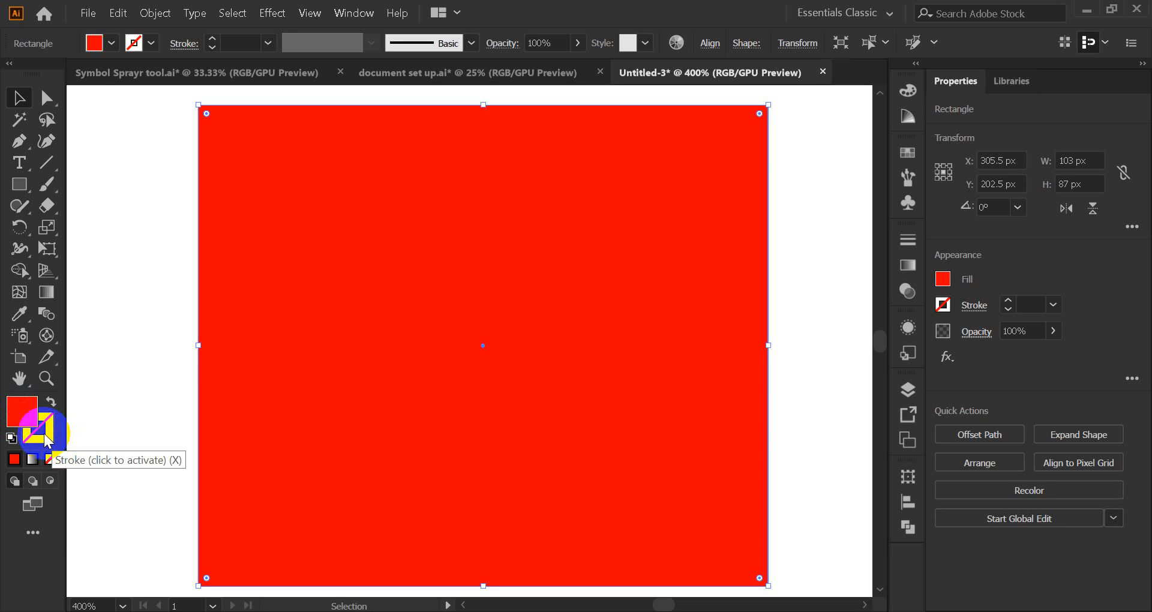
{"action": "left_click", "coordinate": [48, 440]}
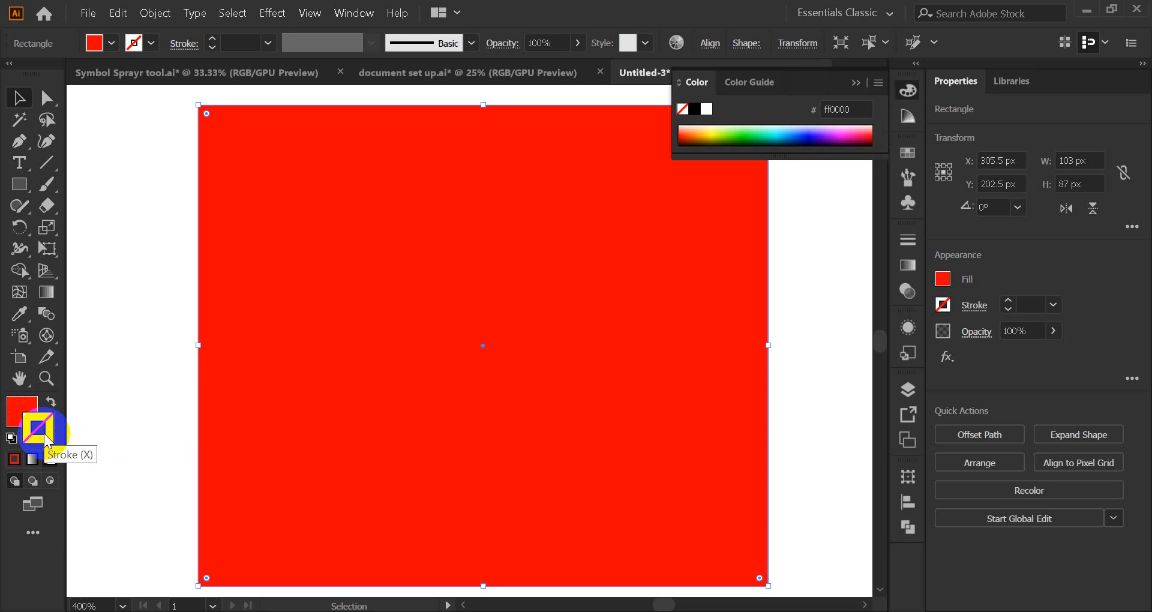
{"action": "left_click", "coordinate": [856, 83]}
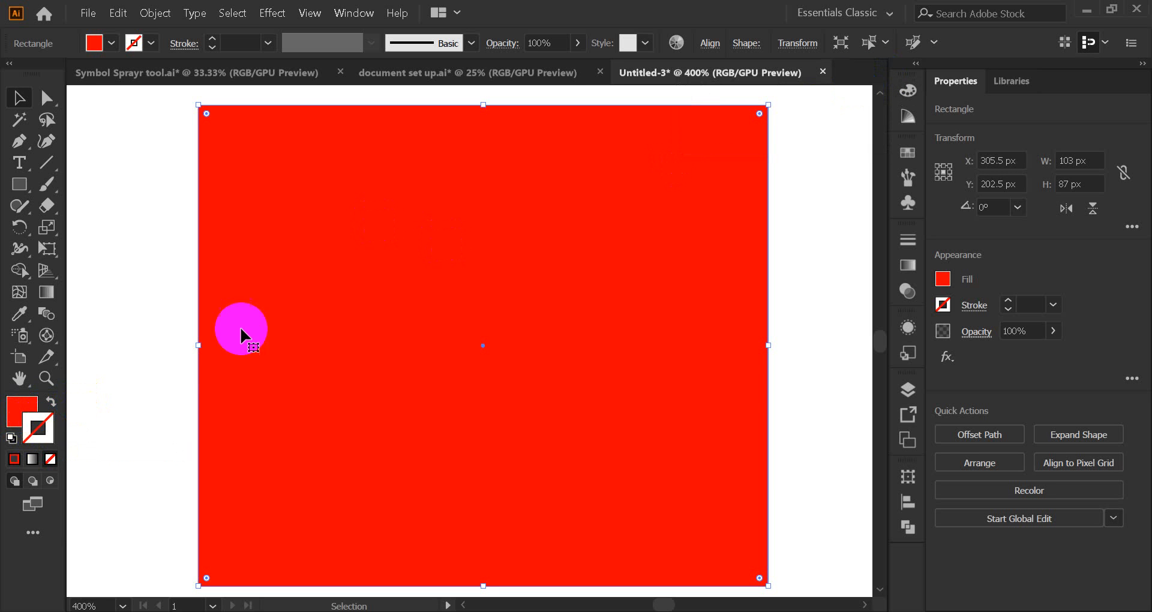
{"action": "left_click", "coordinate": [907, 153]}
{"action": "left_click", "coordinate": [721, 200]}
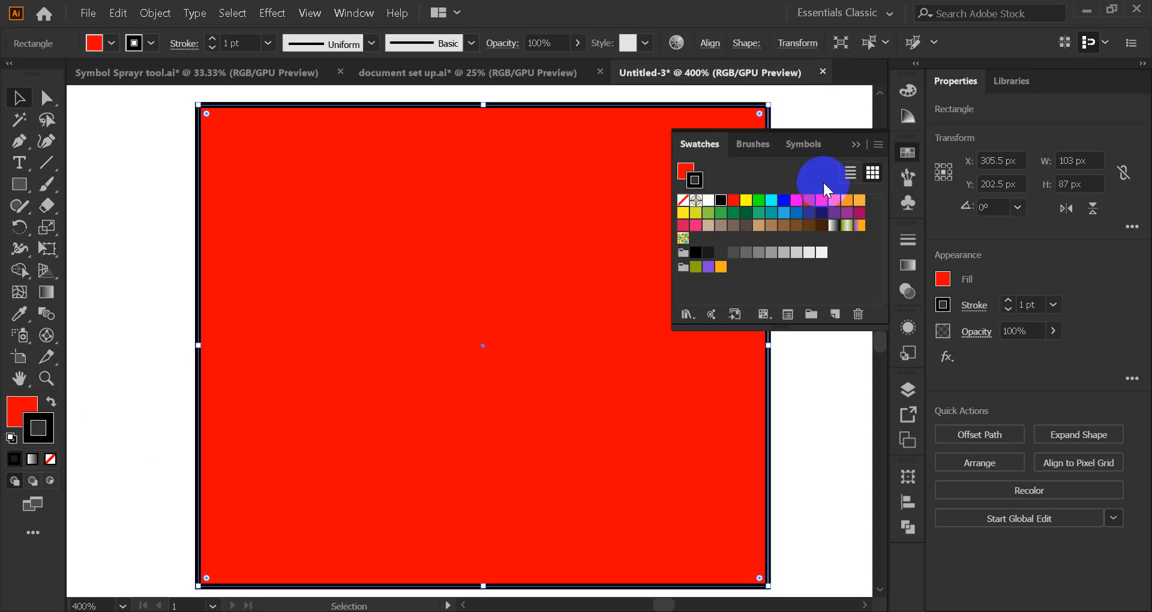
{"action": "left_click", "coordinate": [856, 144]}
{"action": "left_click", "coordinate": [798, 193]}
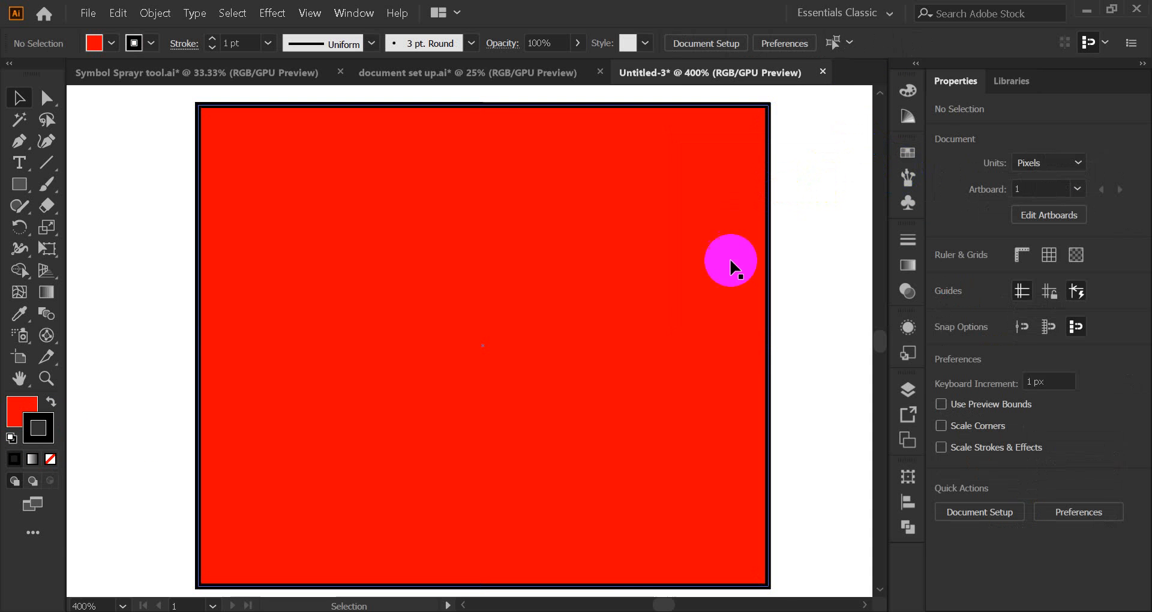
{"action": "left_click", "coordinate": [511, 560]}
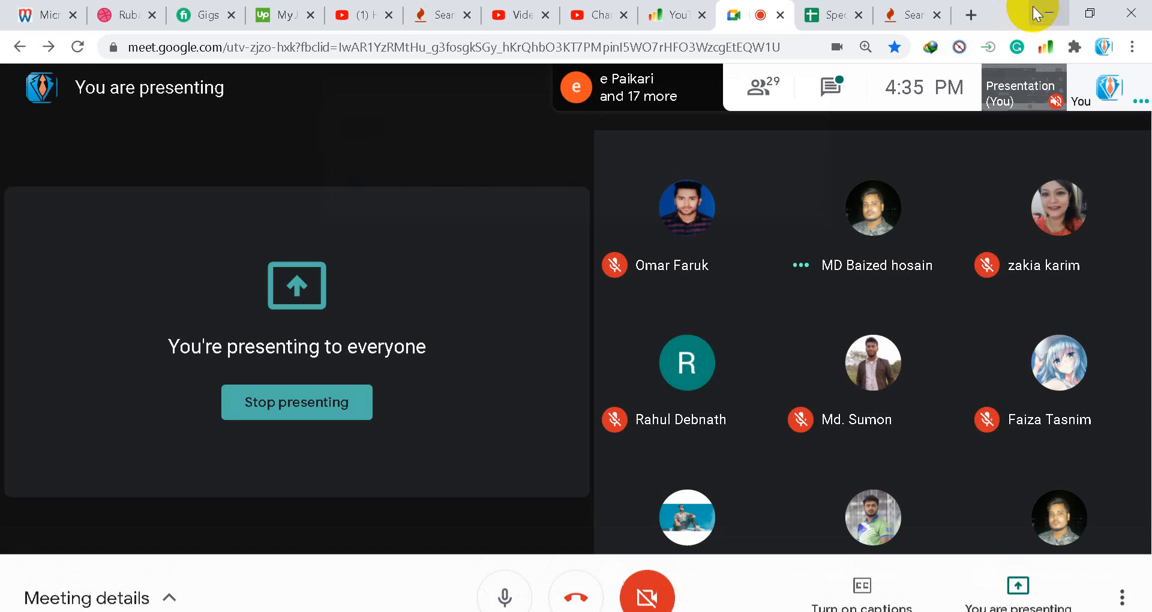
Step: Minimise the Chrome window to bring Illustrator back to the front
{"action": "left_click", "coordinate": [1048, 13]}
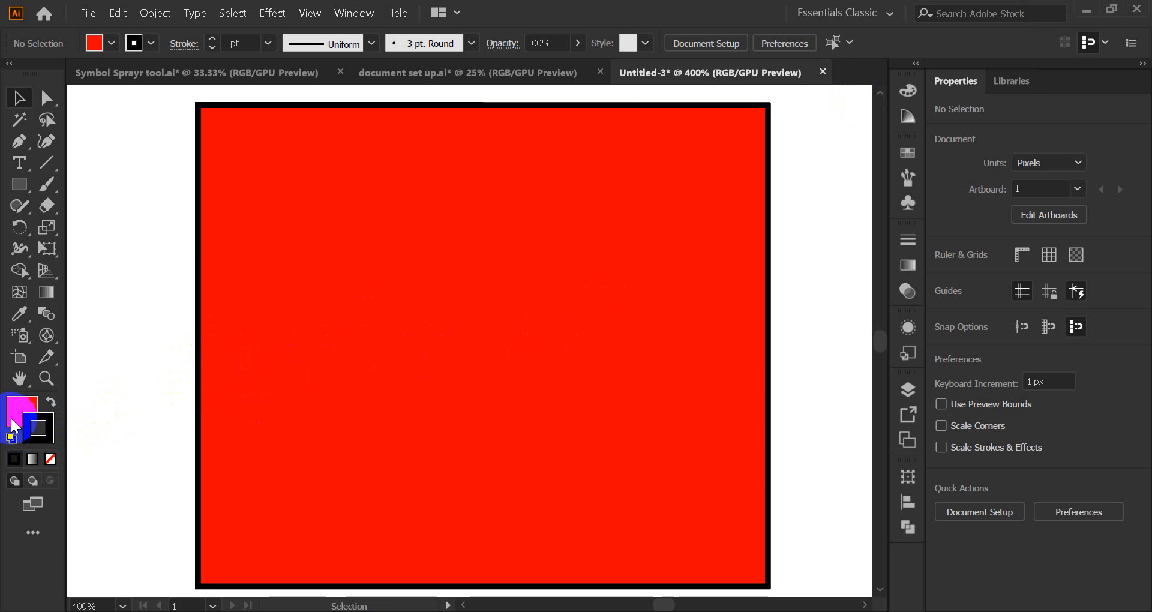
Step: Try cyan, yellow, green, teal and brown strokes on the red square, settling on dark blue
{"action": "left_click", "coordinate": [238, 383]}
{"action": "left_click", "coordinate": [906, 157]}
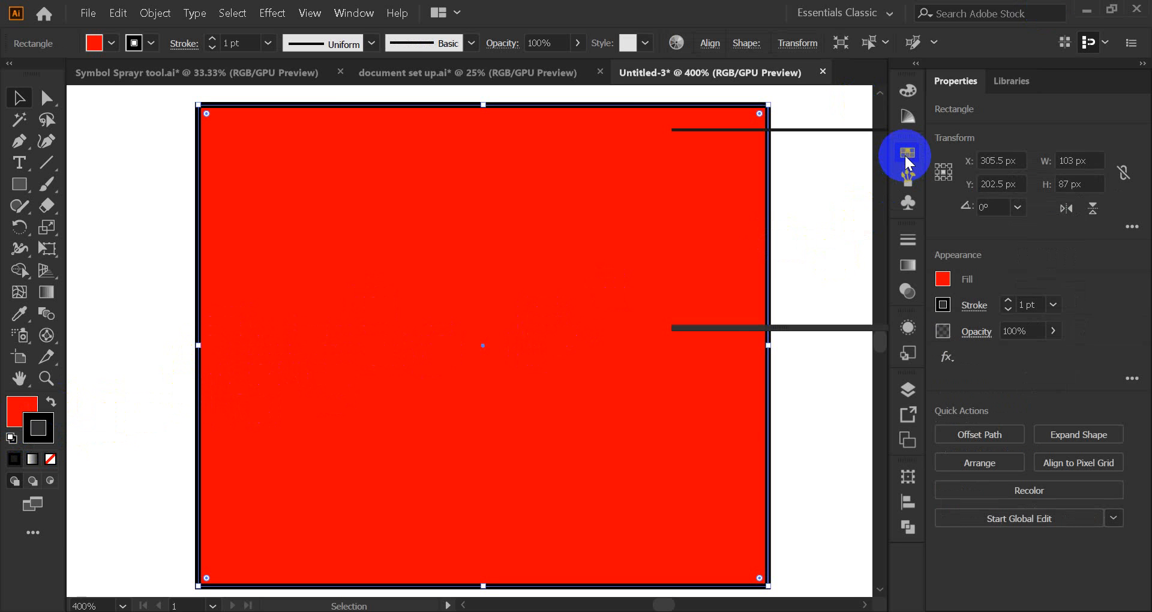
{"action": "left_click", "coordinate": [759, 200]}
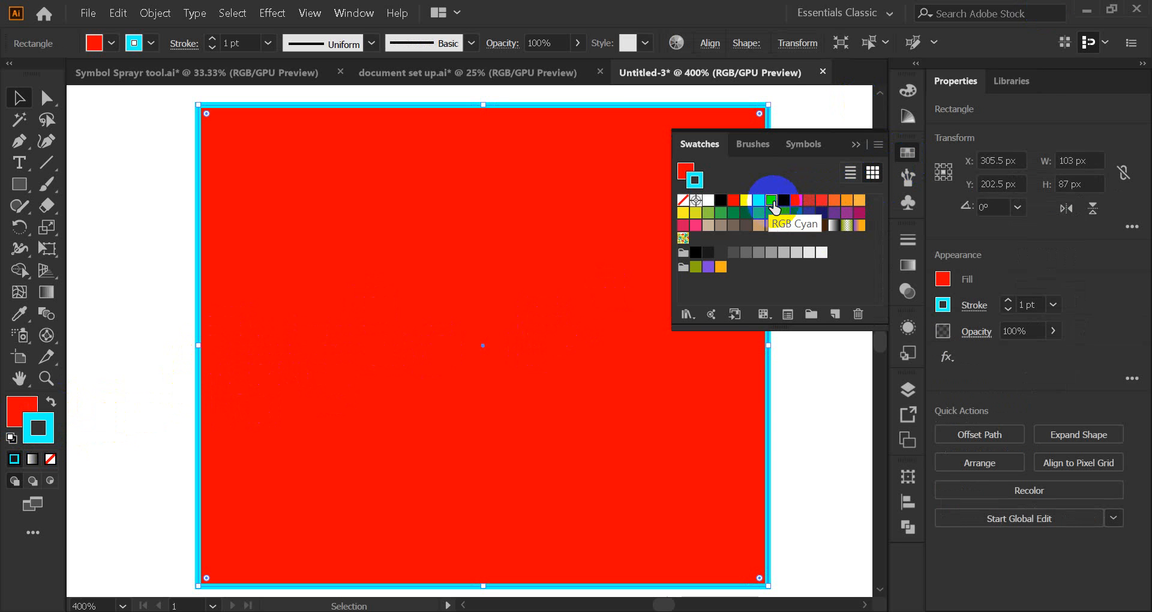
{"action": "left_click", "coordinate": [746, 200]}
{"action": "left_click", "coordinate": [758, 200]}
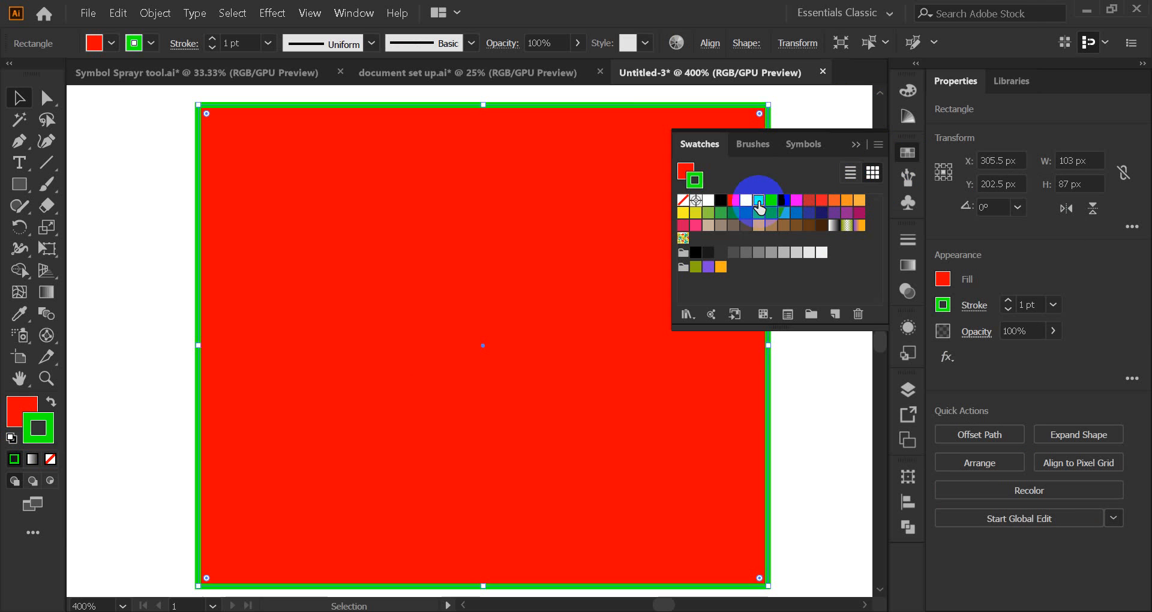
{"action": "left_click", "coordinate": [759, 213]}
{"action": "left_click", "coordinate": [796, 225]}
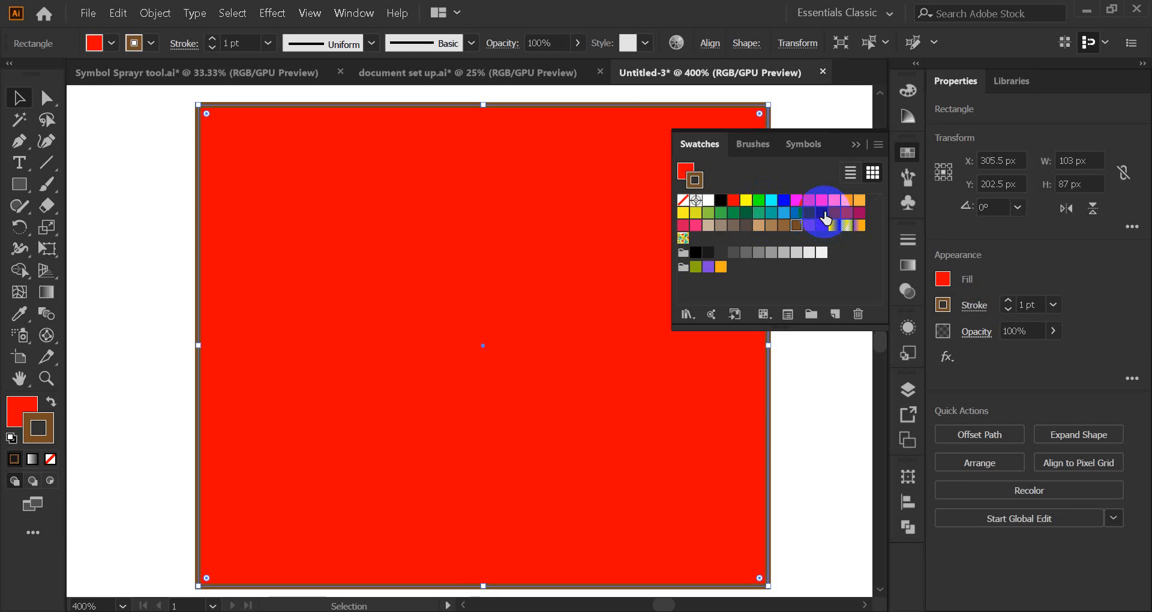
{"action": "left_click", "coordinate": [822, 213]}
{"action": "left_click", "coordinate": [854, 143]}
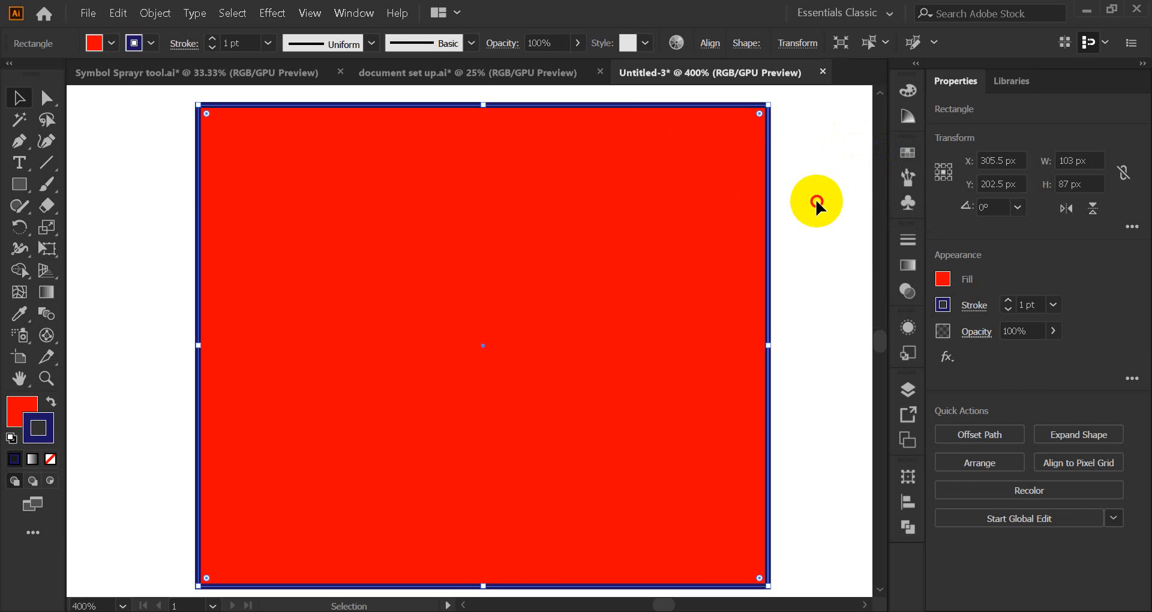
{"action": "left_click", "coordinate": [817, 203]}
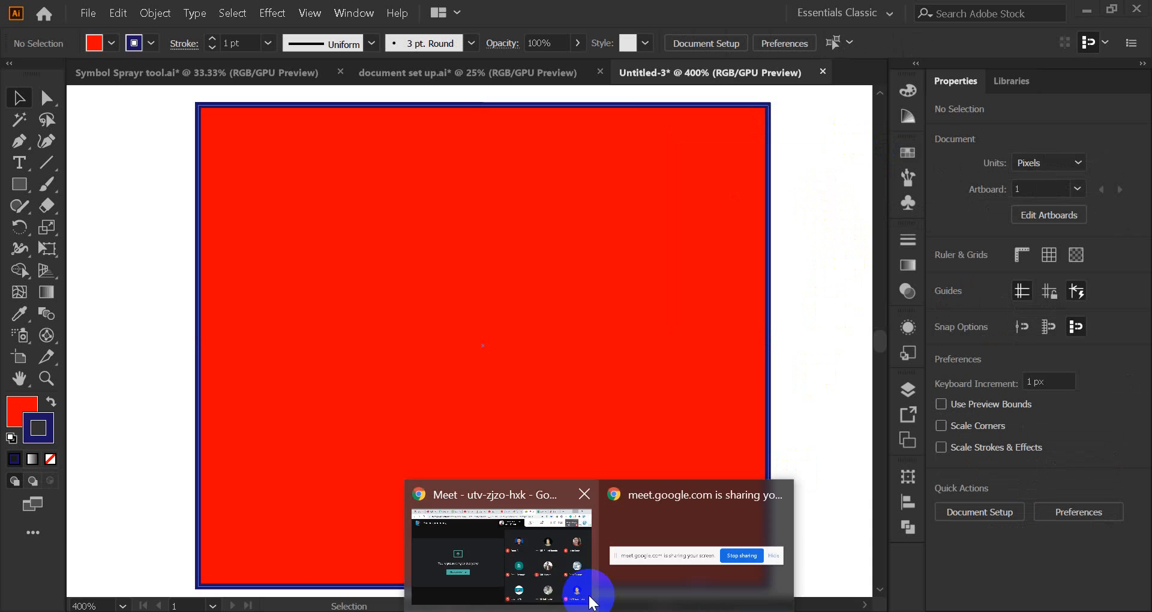
{"action": "left_click", "coordinate": [586, 586]}
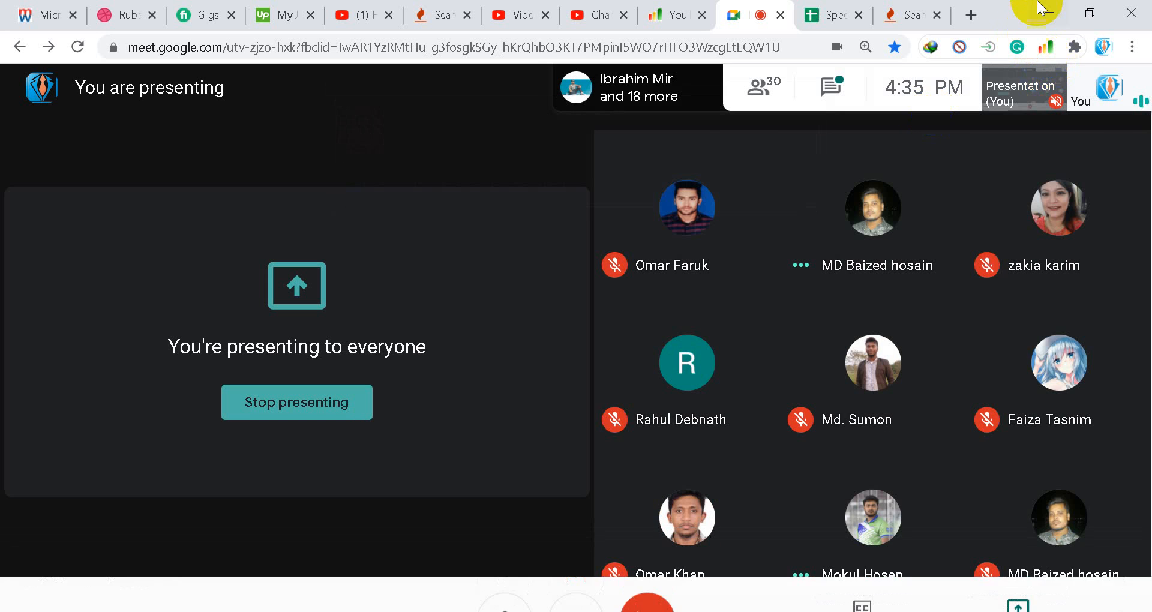
{"action": "left_click", "coordinate": [1048, 13]}
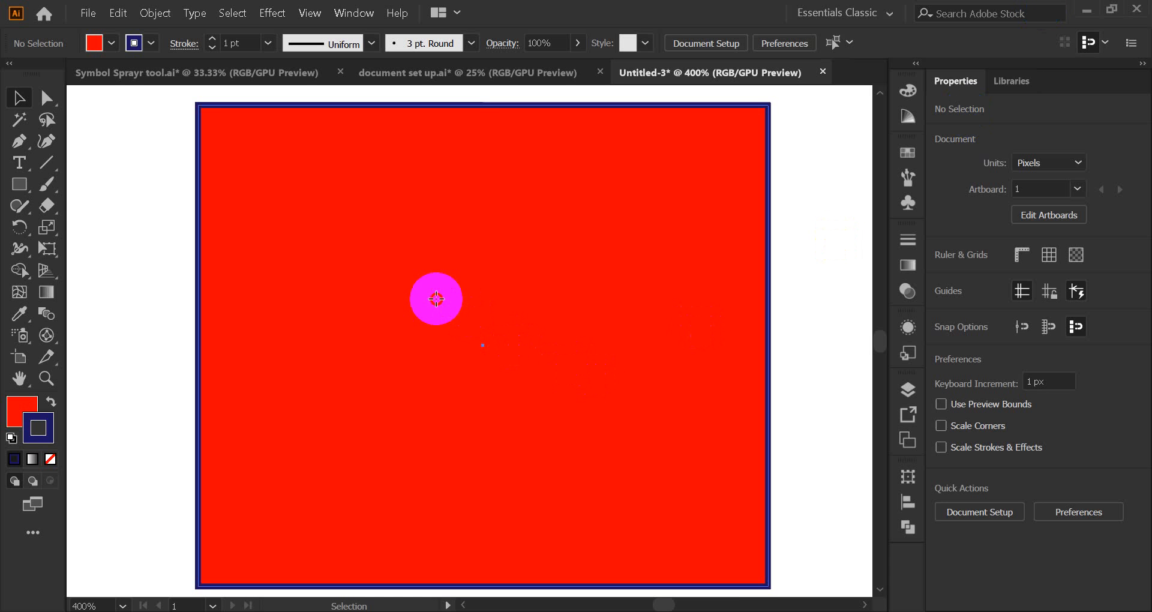
Step: Try light grey, dark grey, black, red and green fills on the square, settling on yellow
{"action": "left_click", "coordinate": [429, 300]}
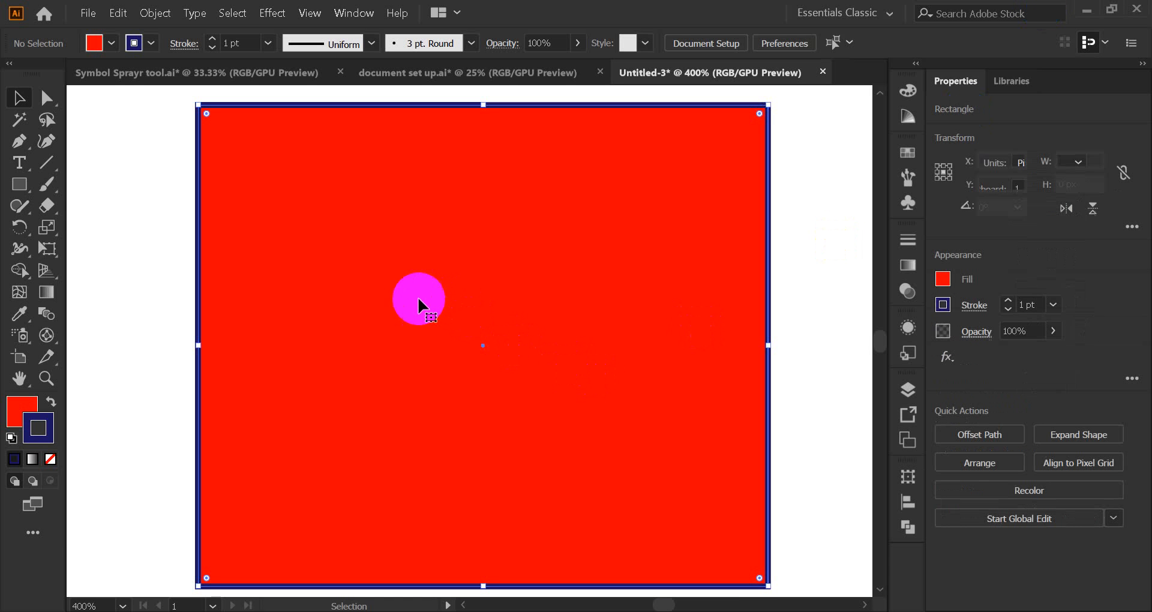
{"action": "left_click", "coordinate": [17, 413]}
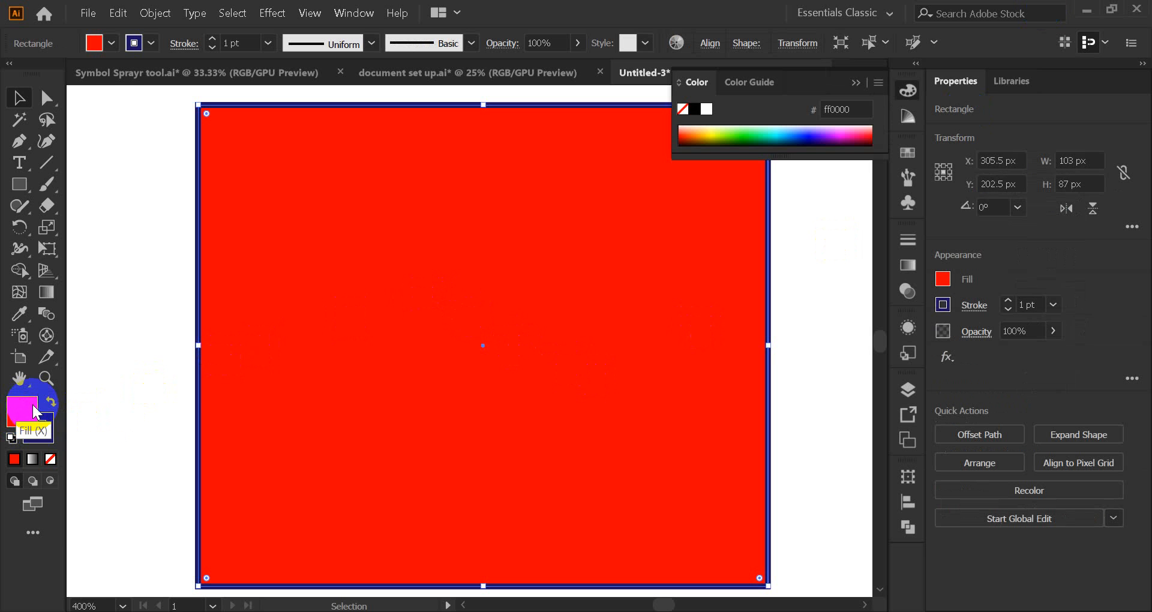
{"action": "left_click", "coordinate": [906, 157]}
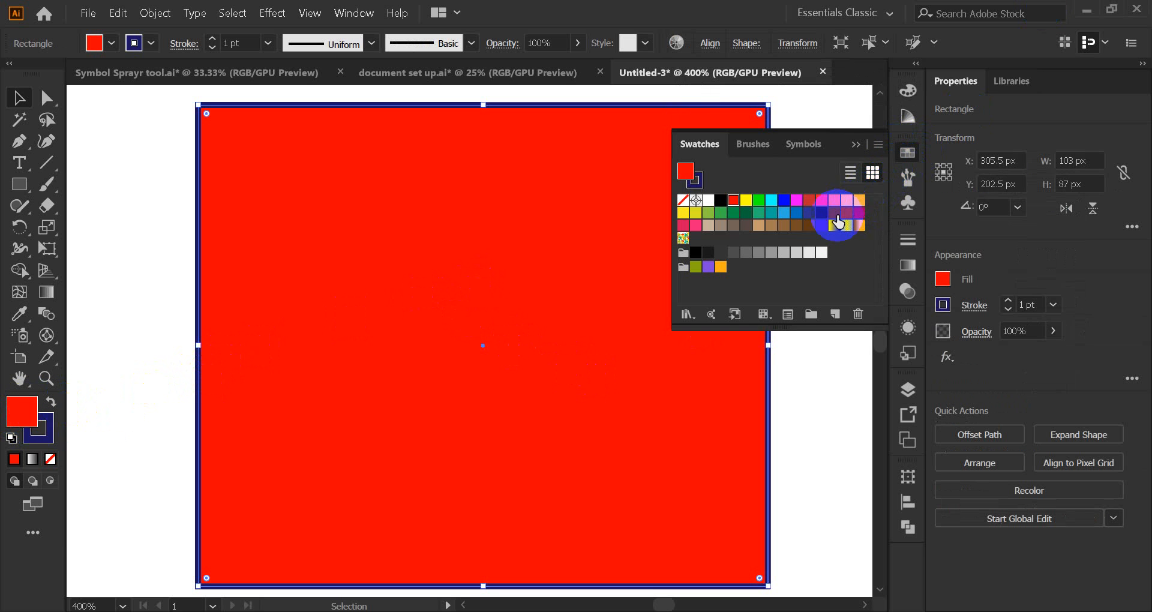
{"action": "left_click", "coordinate": [821, 252]}
{"action": "left_click", "coordinate": [733, 252]}
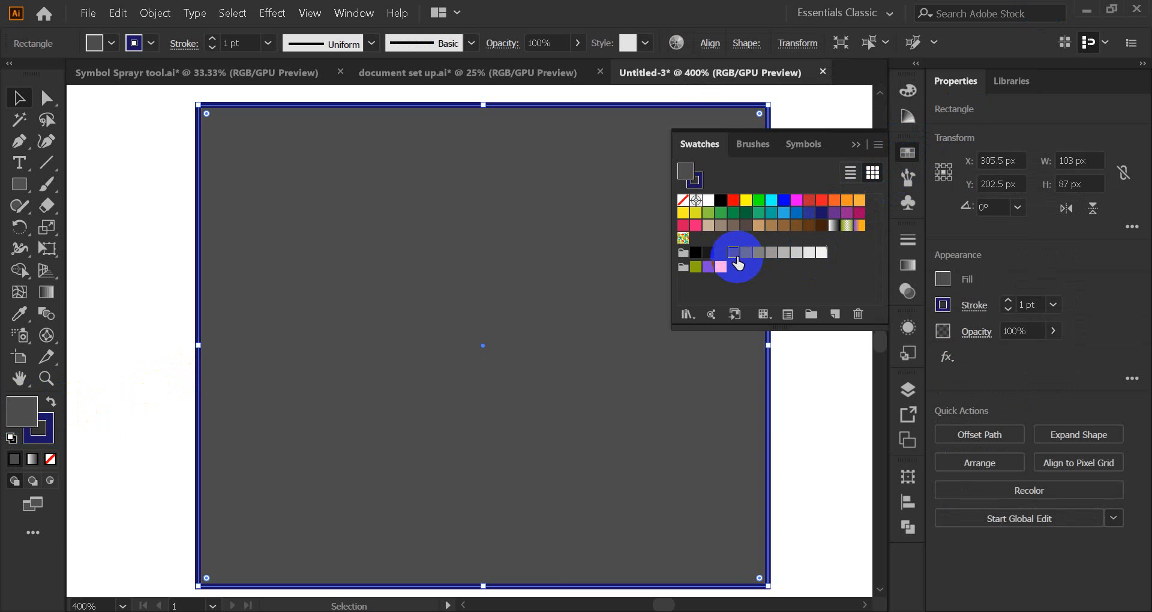
{"action": "left_click", "coordinate": [696, 252]}
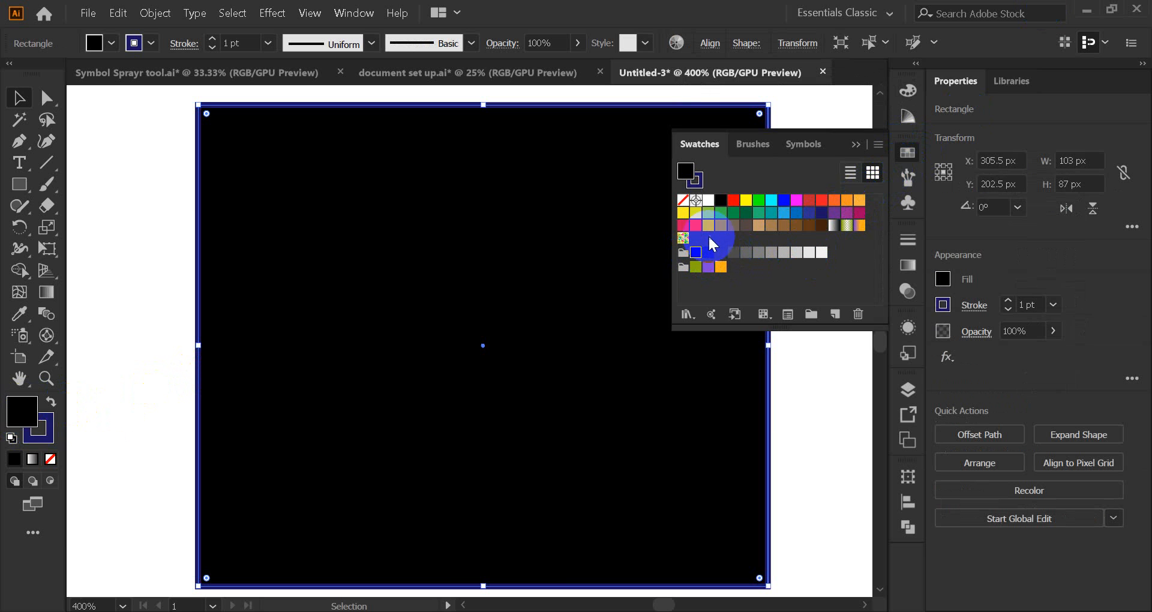
{"action": "left_click", "coordinate": [737, 204]}
{"action": "left_click", "coordinate": [747, 202]}
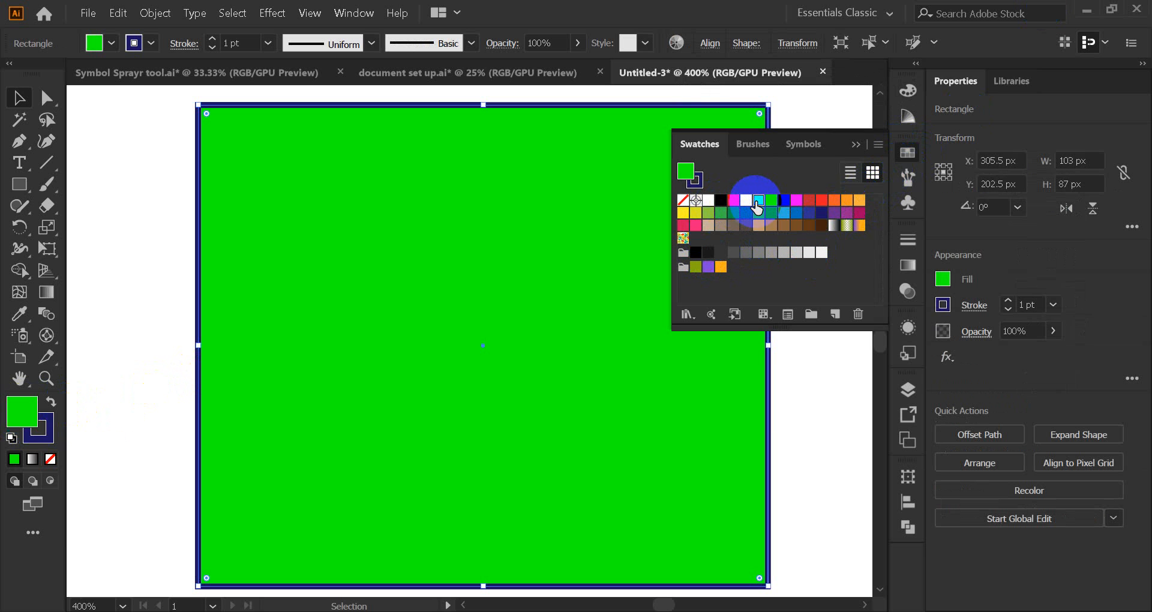
{"action": "left_click", "coordinate": [745, 202]}
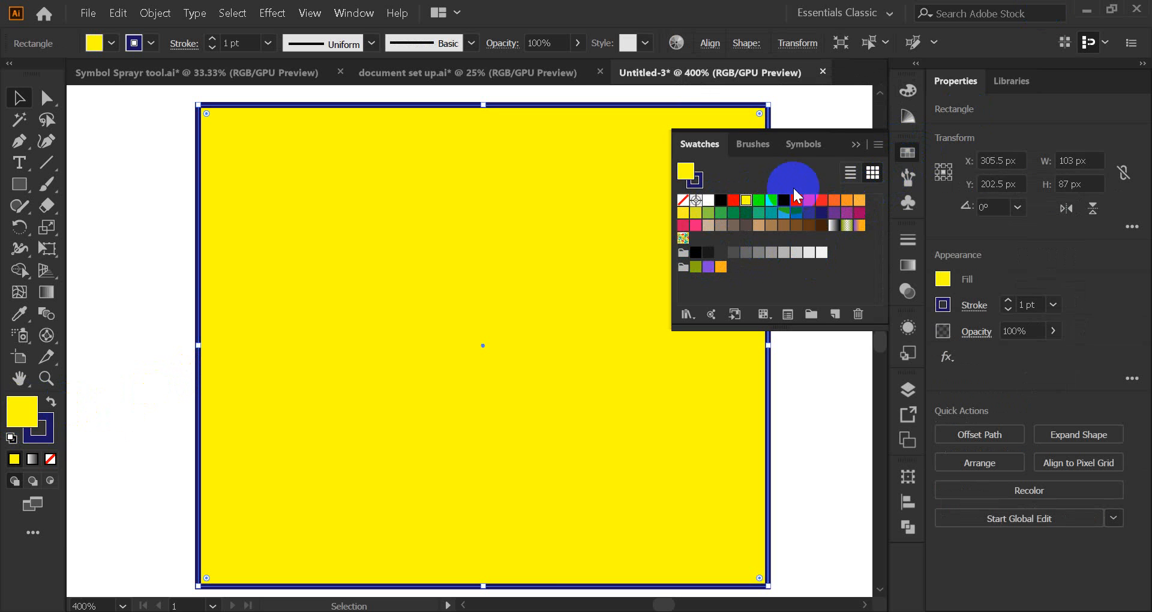
{"action": "left_click", "coordinate": [857, 148]}
Step: Reselect the yellow square and set its fill to None
{"action": "left_click", "coordinate": [807, 216]}
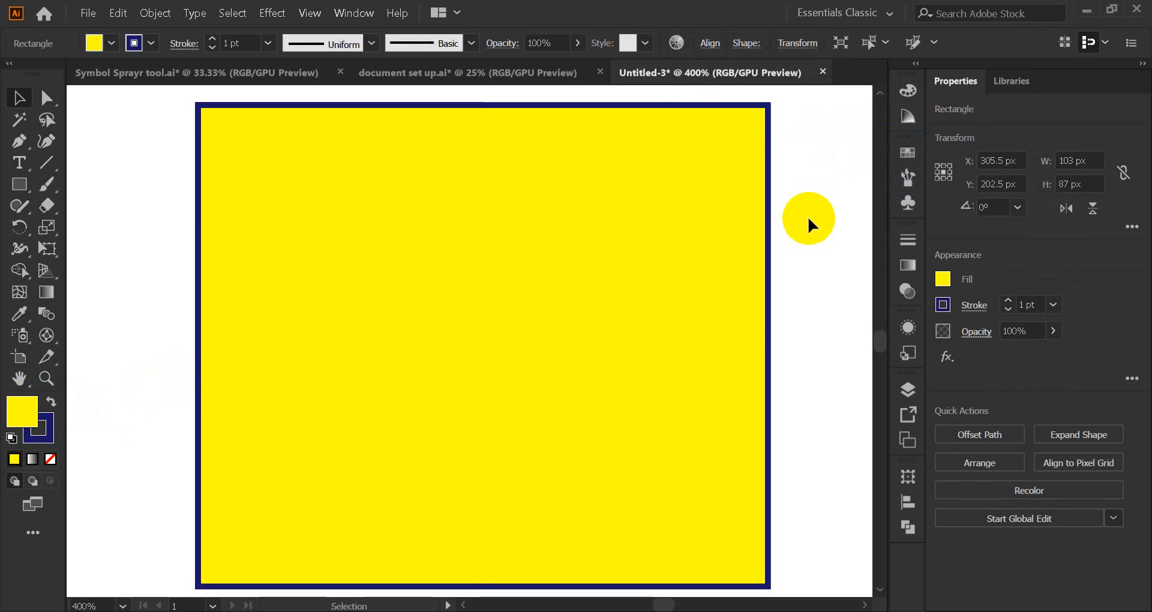
{"action": "left_click", "coordinate": [526, 294]}
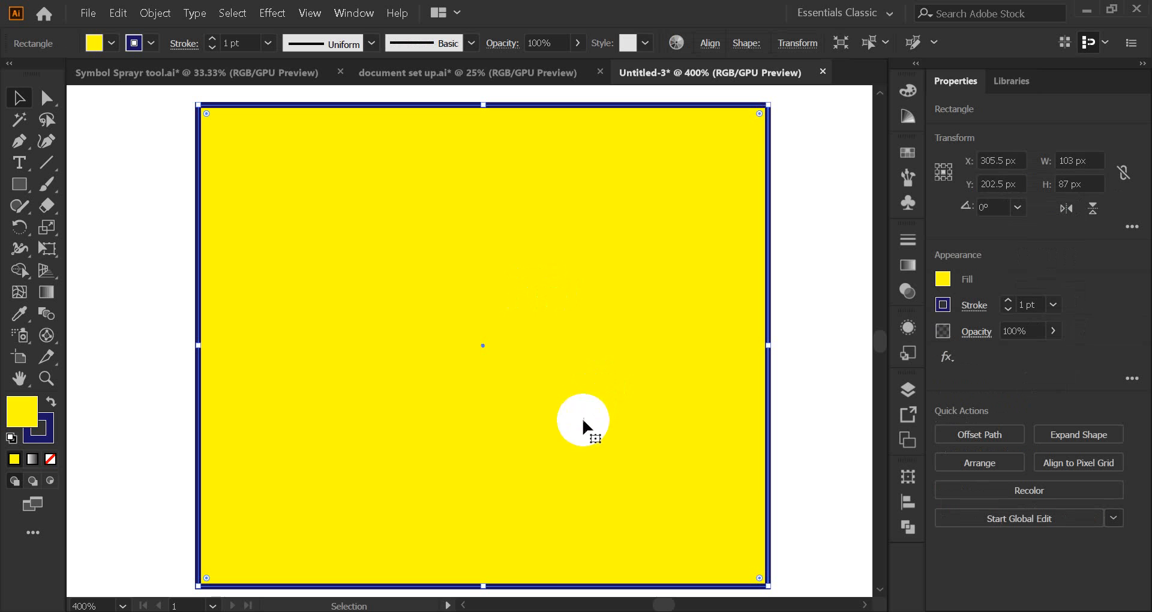
{"action": "left_click", "coordinate": [51, 460]}
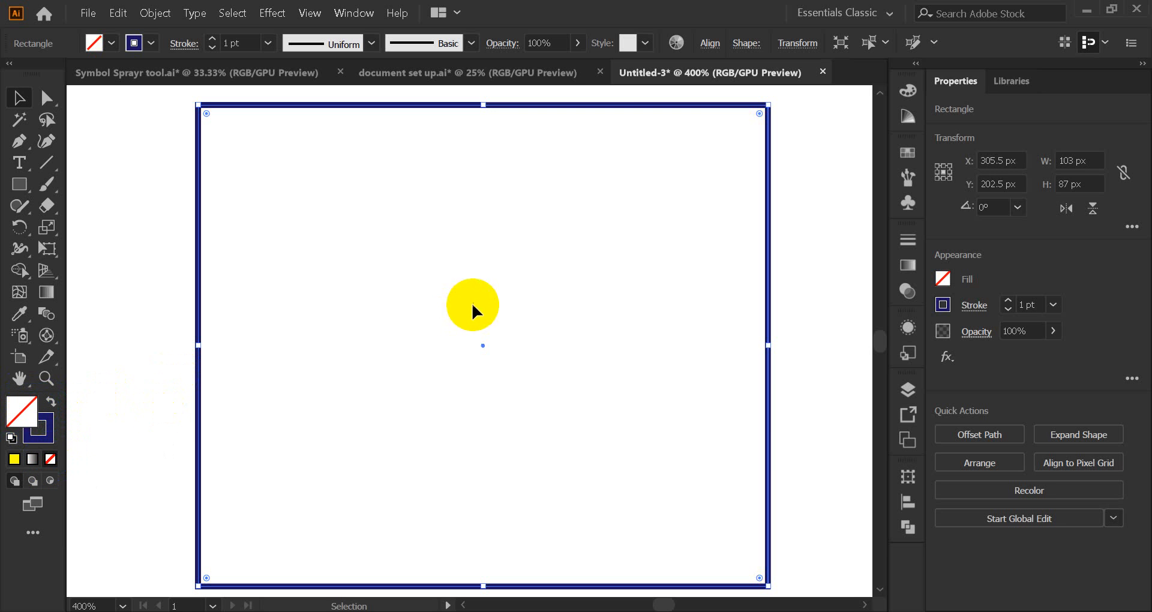
Step: Undo the fill change with Ctrl+Z to bring back the square's yellow fill
{"action": "left_click", "coordinate": [804, 259]}
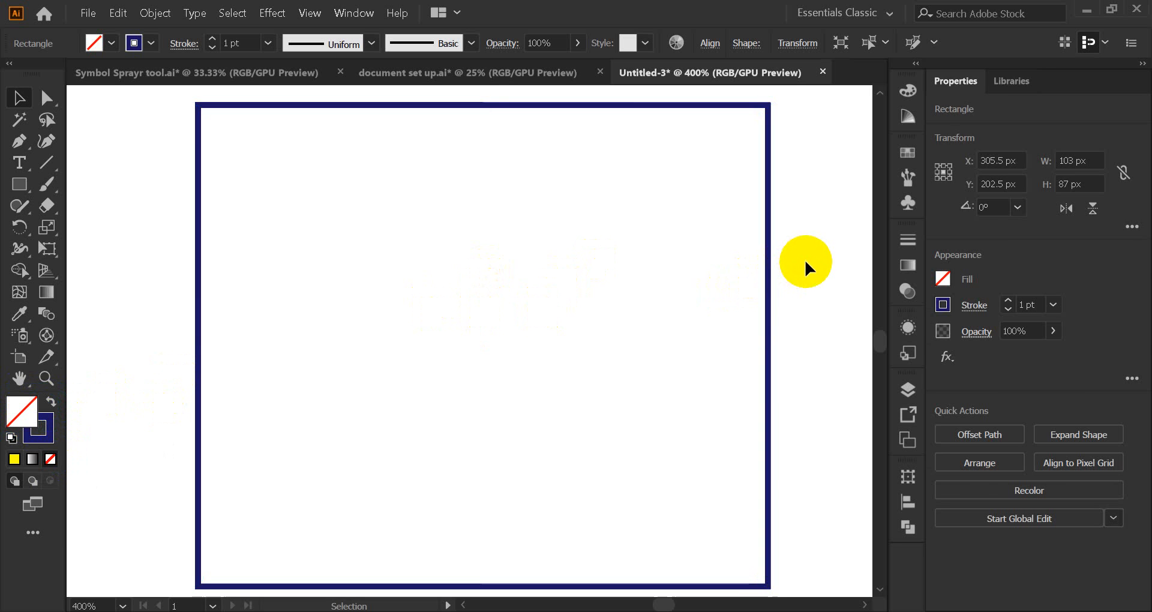
{"action": "left_click", "coordinate": [14, 459]}
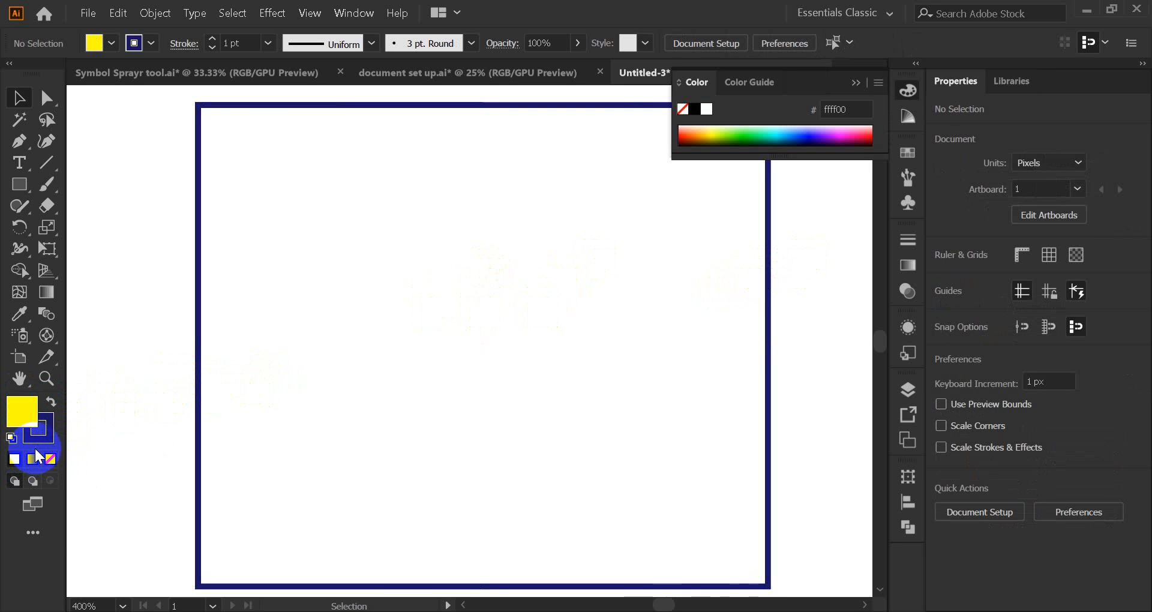
{"action": "left_click", "coordinate": [855, 82]}
{"action": "key", "text": "slash"}
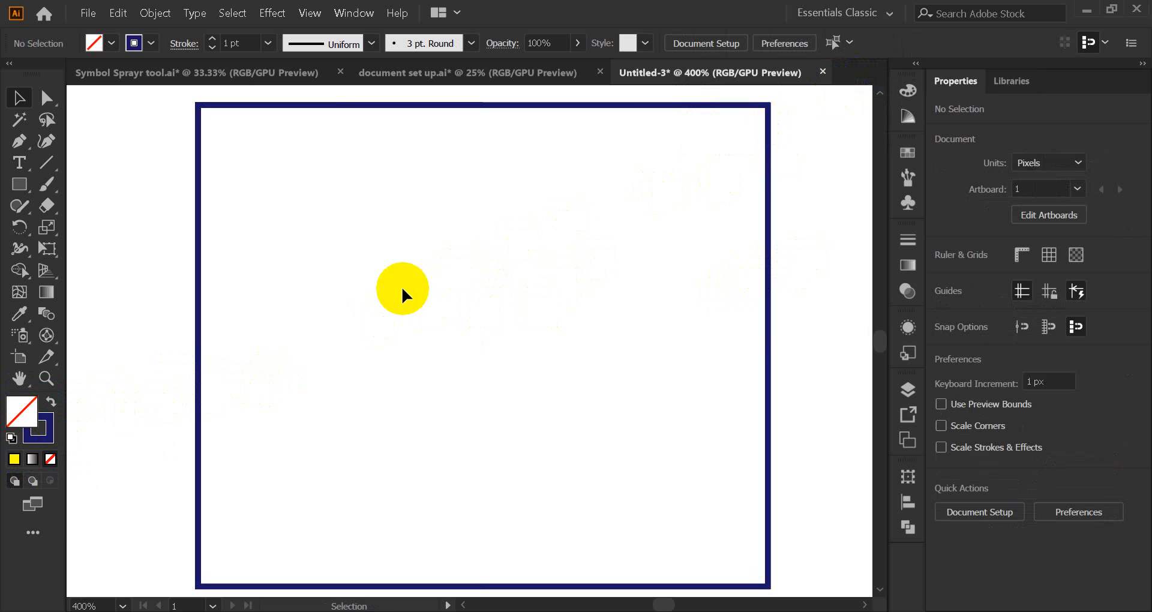
{"action": "key", "text": "ctrl+z"}
Step: Reselect the yellow square, remove its dark blue outline, then restore it
{"action": "left_click", "coordinate": [147, 330]}
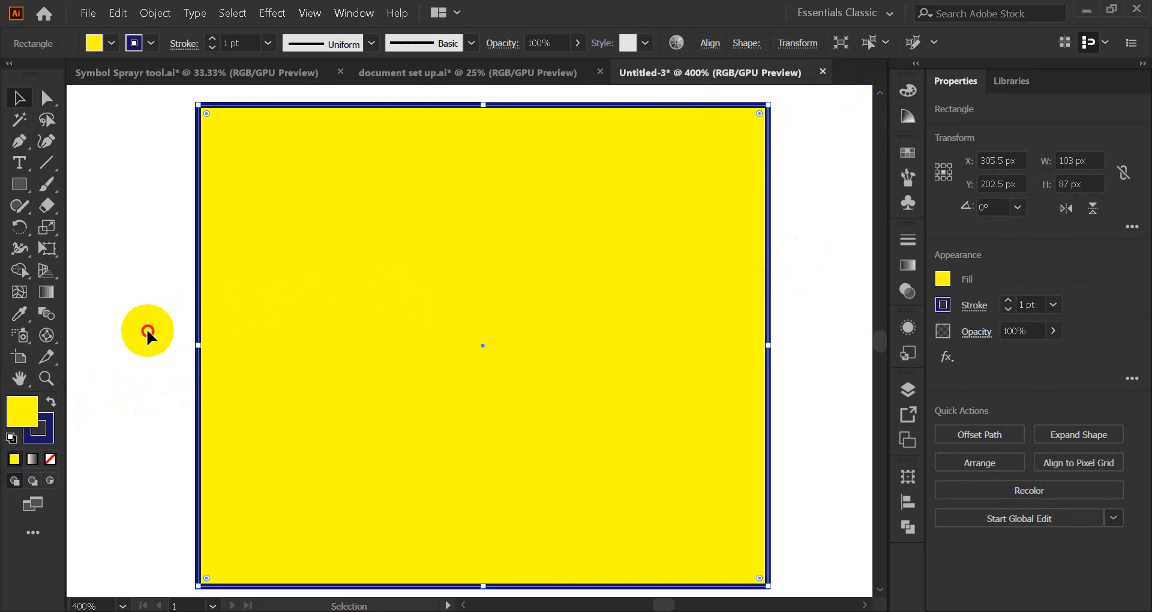
{"action": "left_click", "coordinate": [216, 398]}
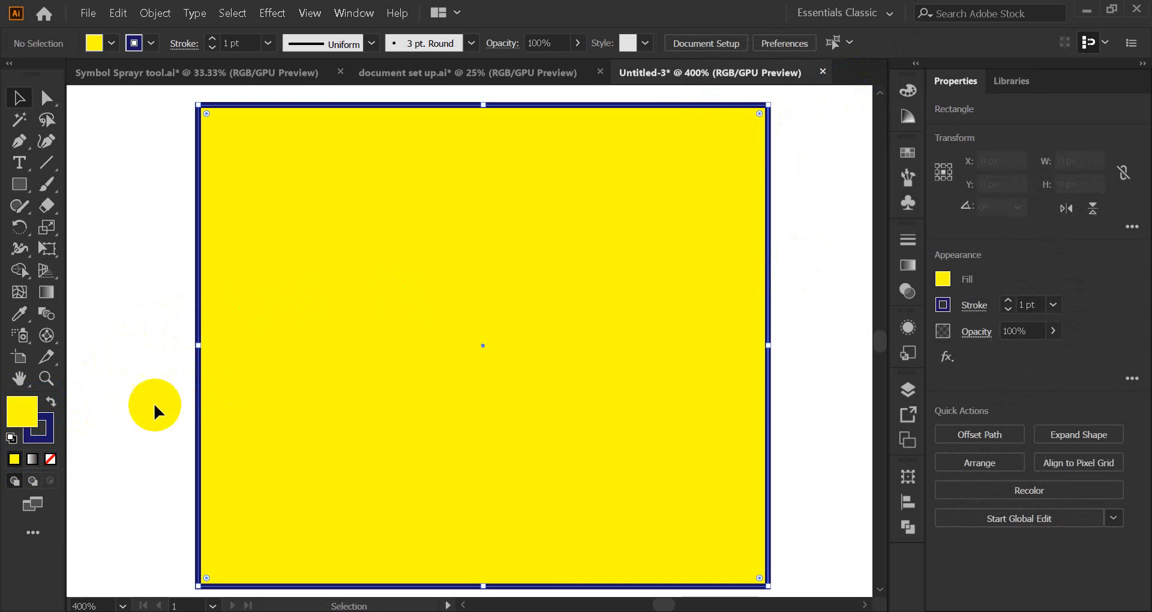
{"action": "left_click", "coordinate": [48, 428]}
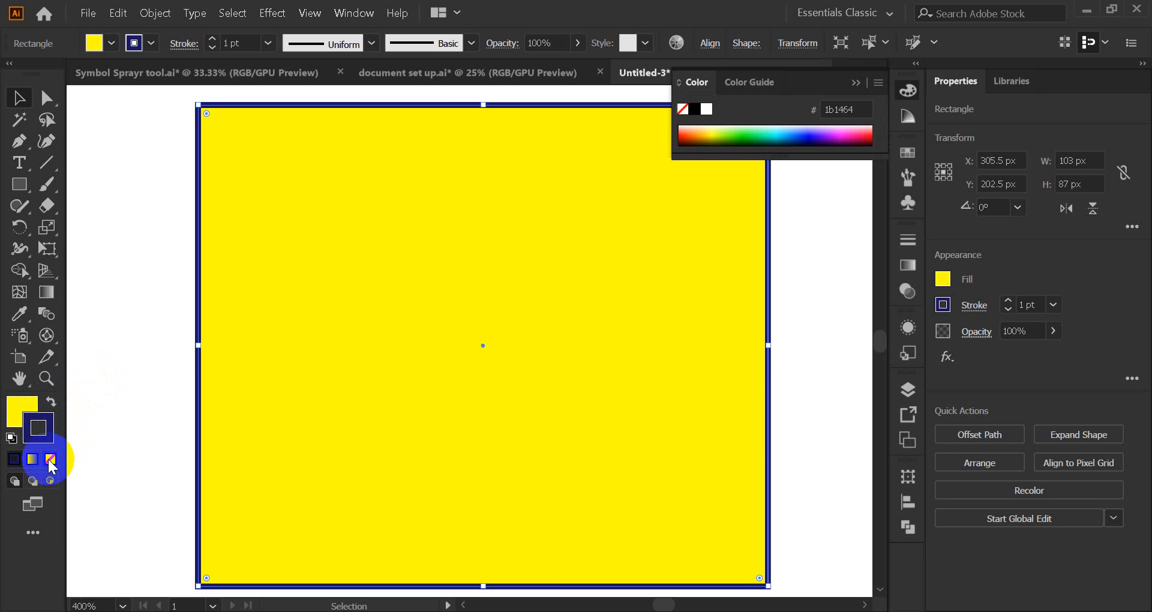
{"action": "left_click", "coordinate": [50, 458]}
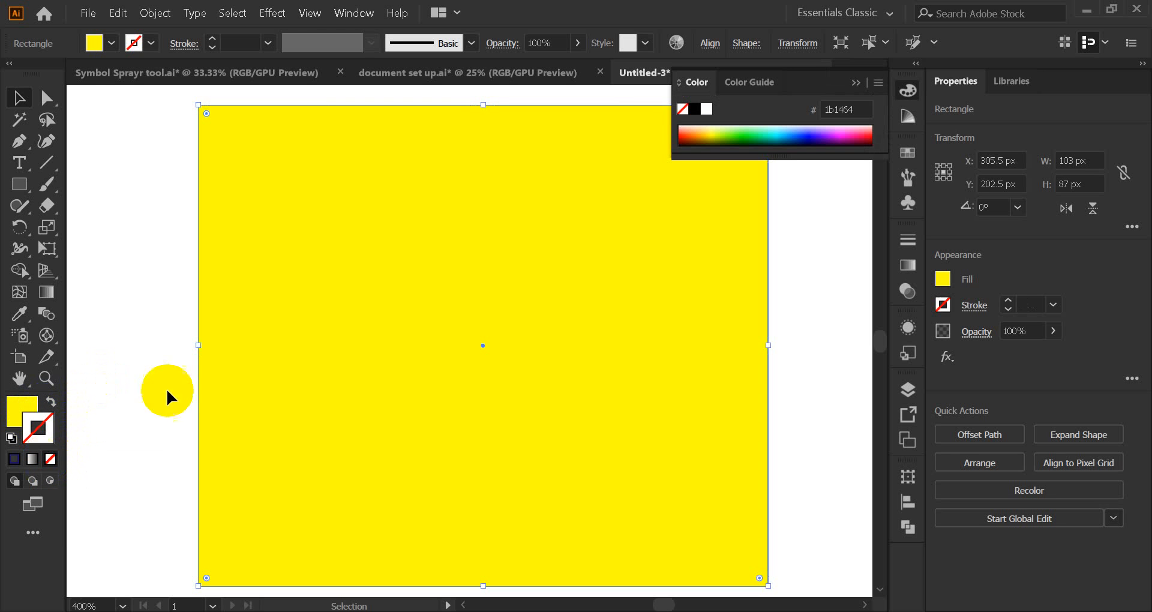
{"action": "left_click", "coordinate": [856, 82]}
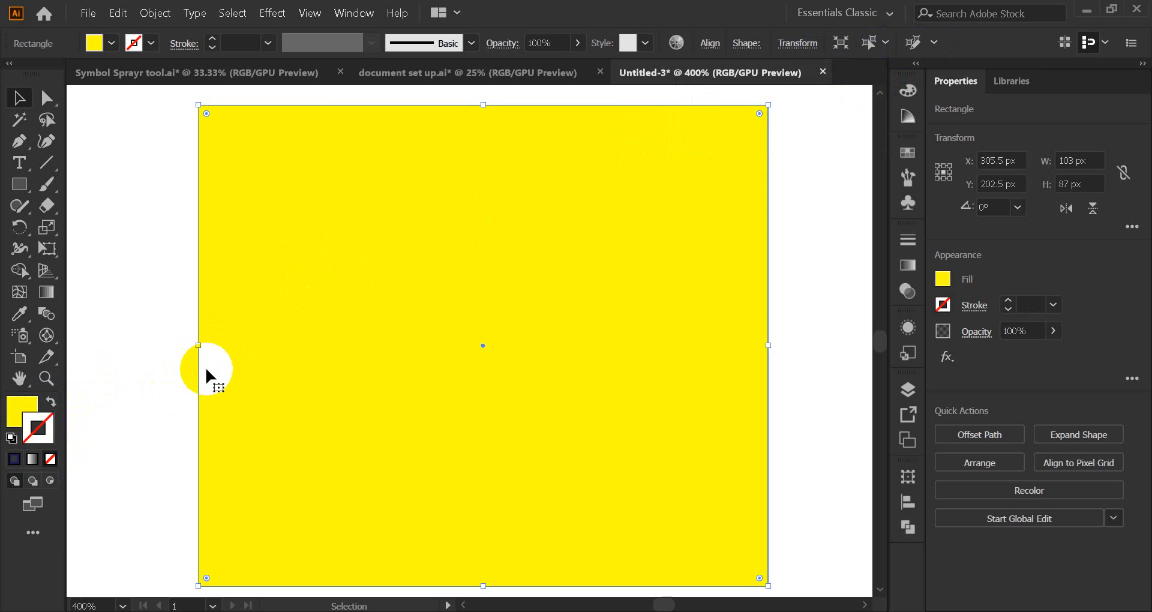
{"action": "double_click", "coordinate": [34, 432]}
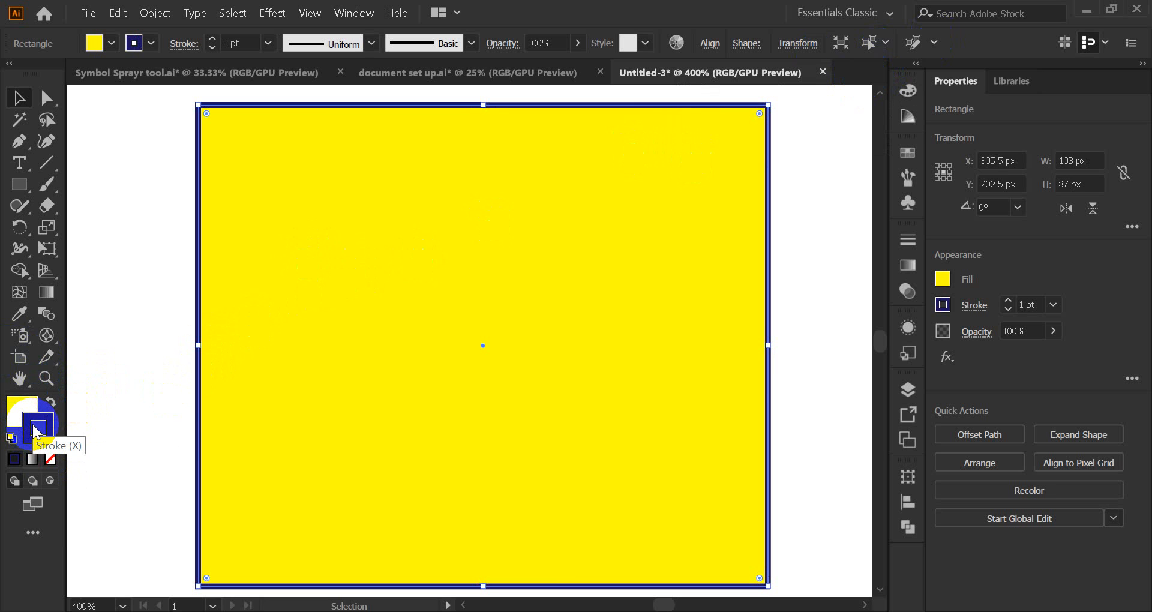
Step: Set the square's fill to None, removing the yellow, and deselect it
{"action": "left_click", "coordinate": [19, 412]}
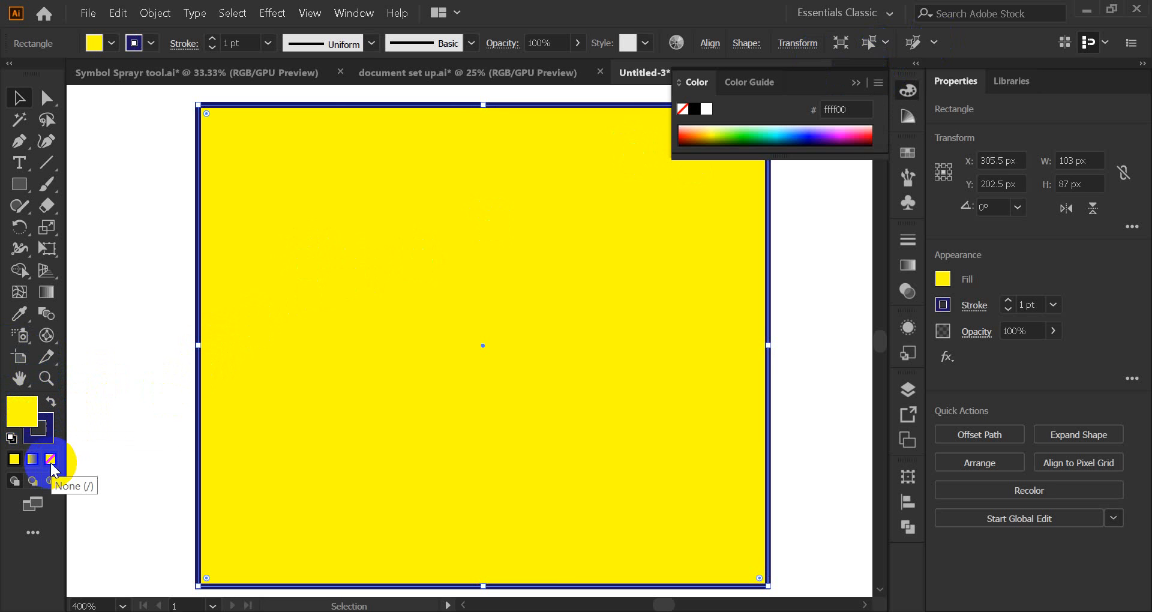
{"action": "left_click", "coordinate": [50, 460]}
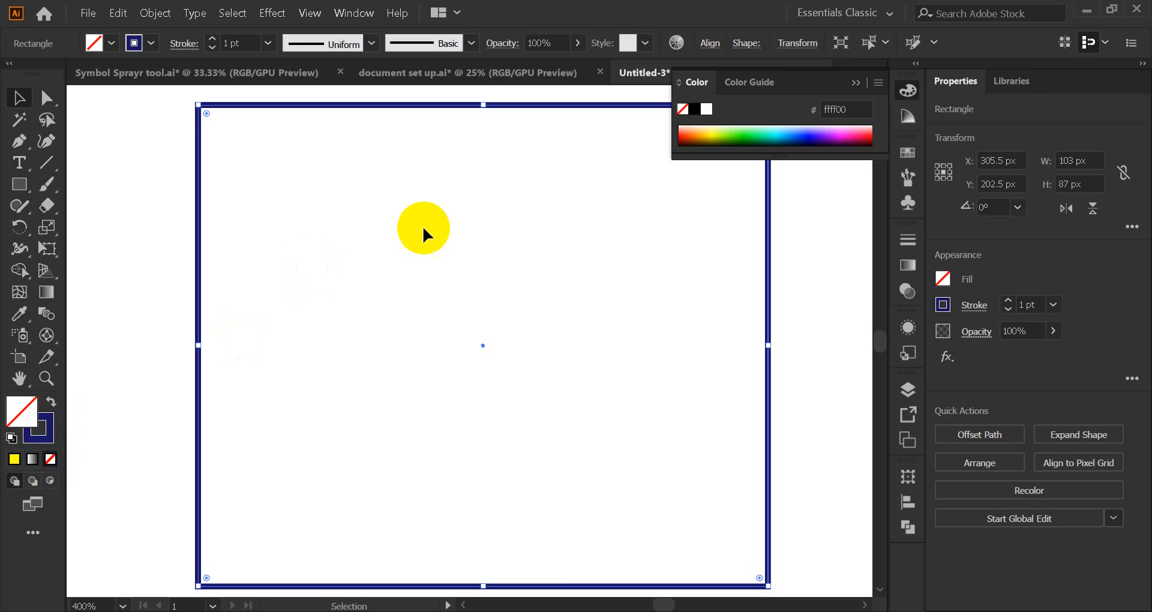
{"action": "left_click", "coordinate": [855, 82]}
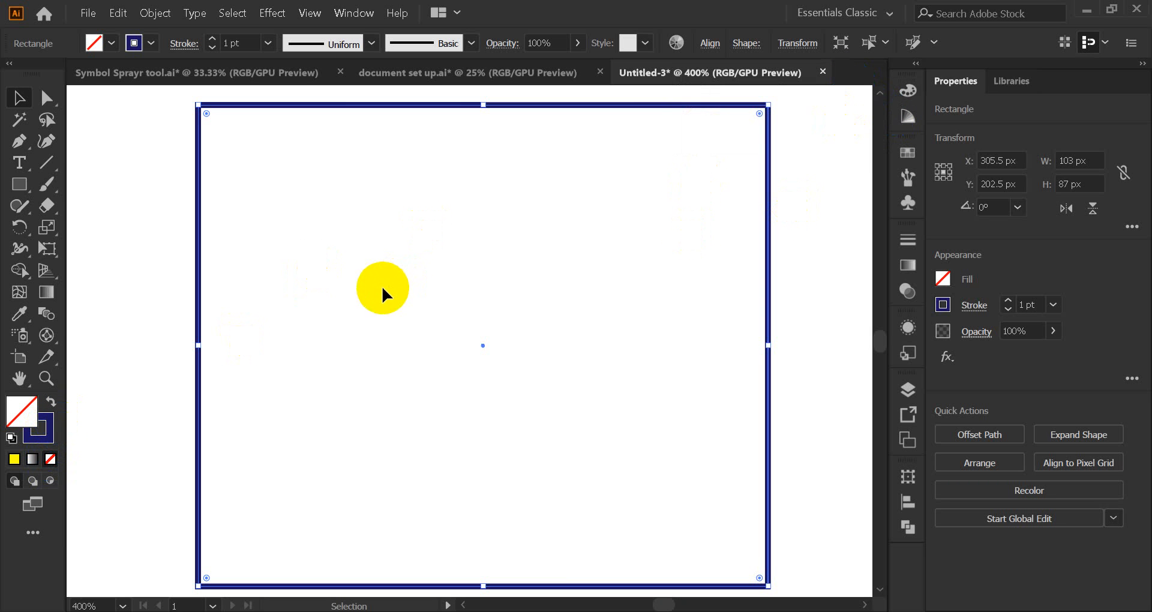
{"action": "left_click", "coordinate": [117, 296]}
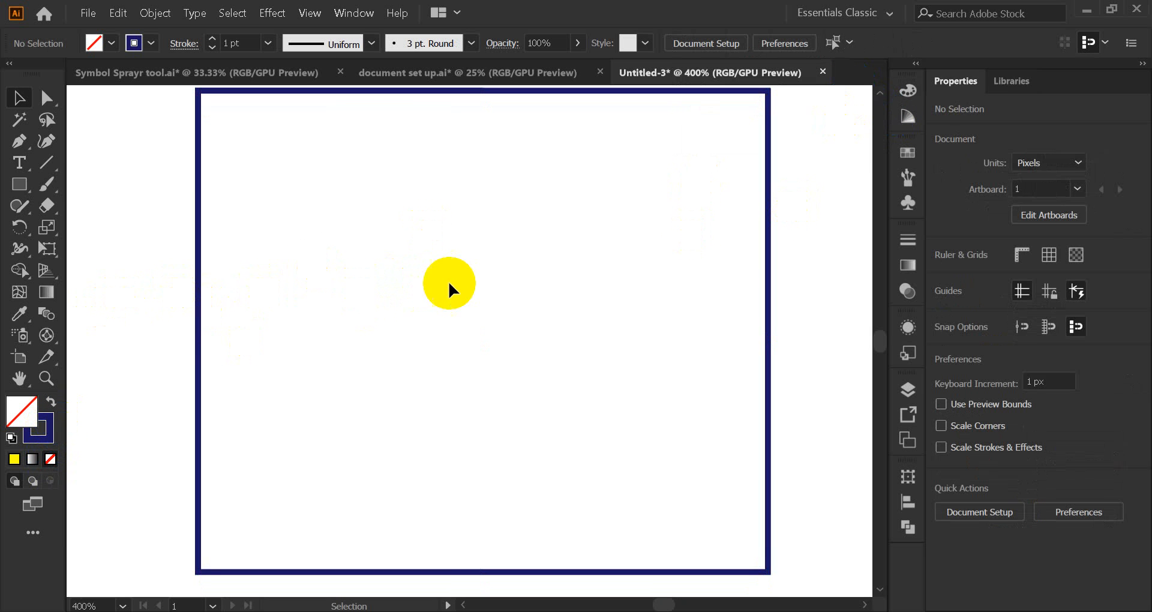
Step: Reselect the unfilled square by its outline and make its fill active again
{"action": "scroll", "coordinate": [452, 281], "scroll_direction": "up", "scroll_amount": 1}
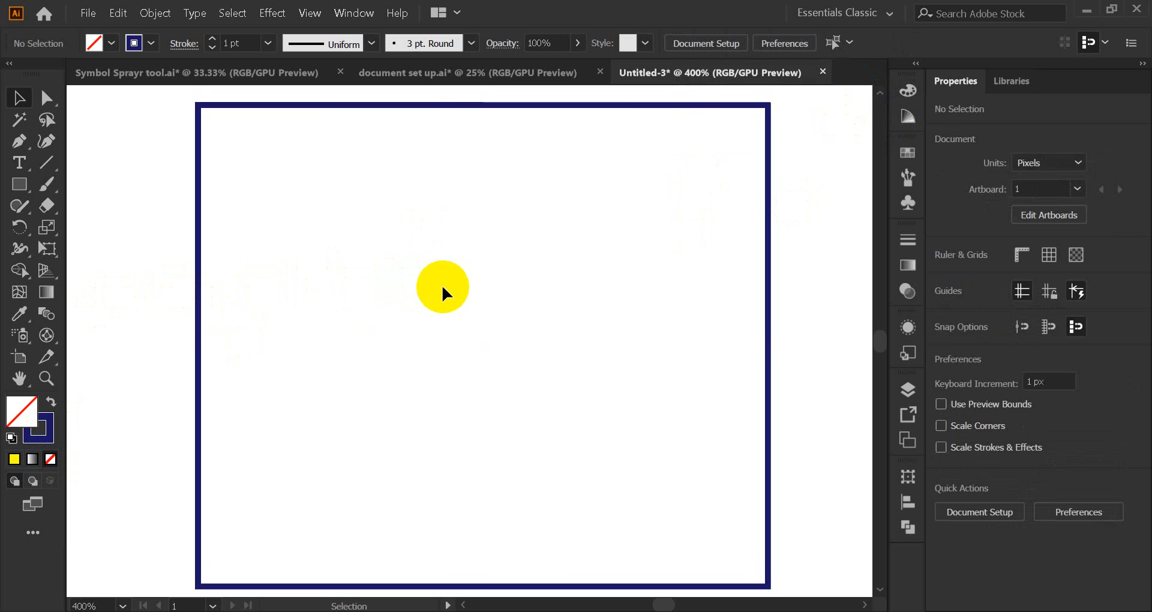
{"action": "scroll", "coordinate": [444, 293], "scroll_direction": "down", "scroll_amount": 1}
{"action": "scroll", "coordinate": [436, 288], "scroll_direction": "up", "scroll_amount": 1}
{"action": "left_click", "coordinate": [198, 339]}
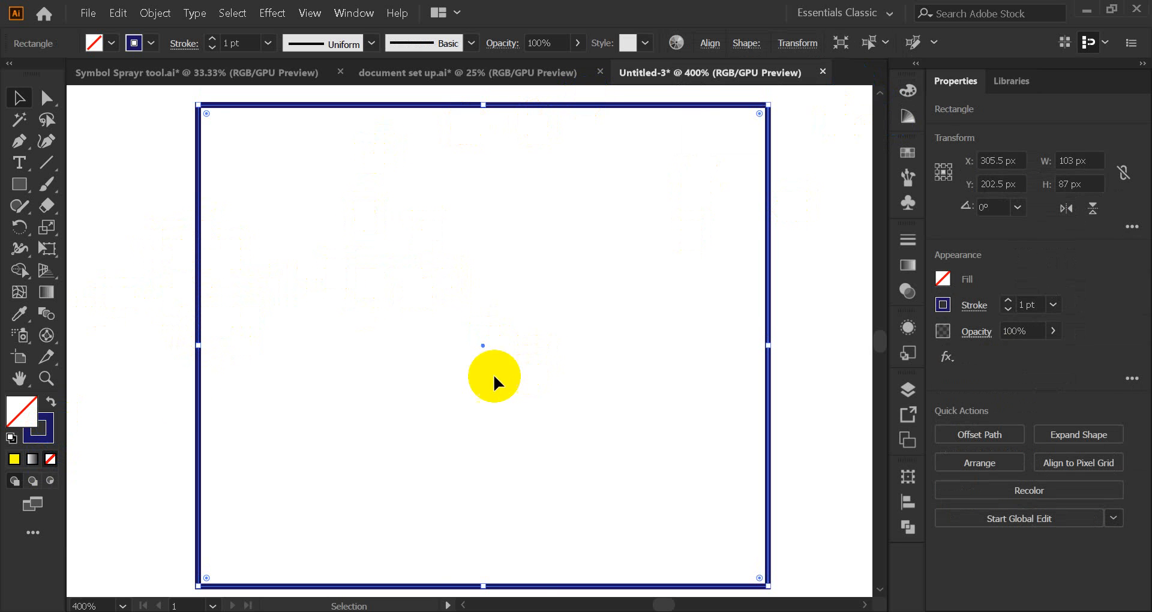
{"action": "left_click", "coordinate": [20, 413]}
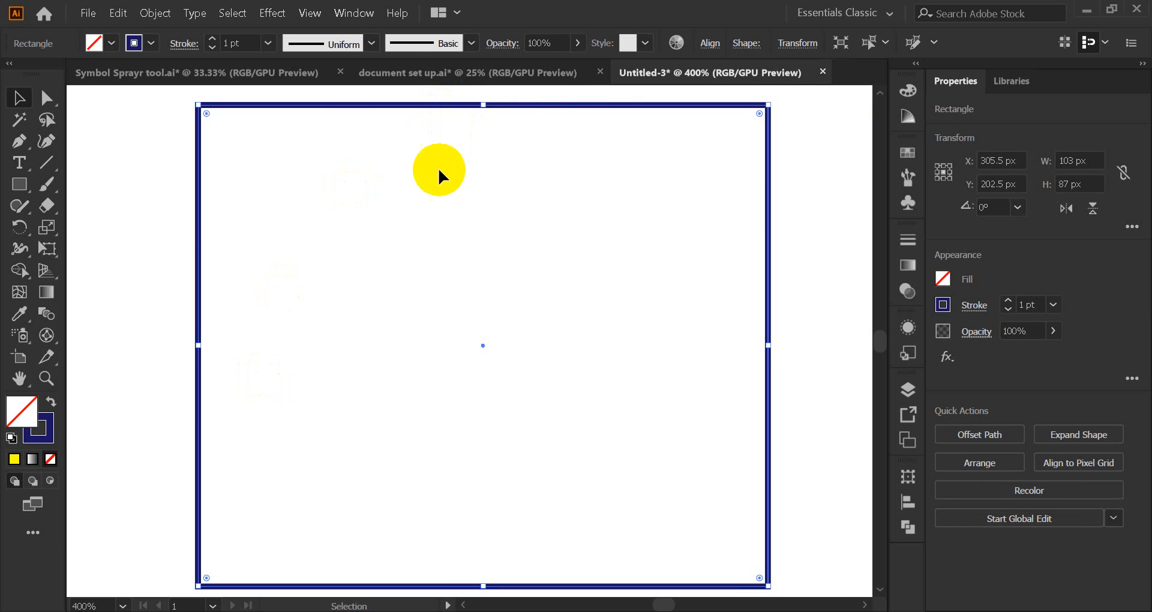
{"action": "scroll", "coordinate": [433, 178], "scroll_direction": "down", "scroll_amount": 1}
{"action": "scroll", "coordinate": [415, 204], "scroll_direction": "up", "scroll_amount": 1}
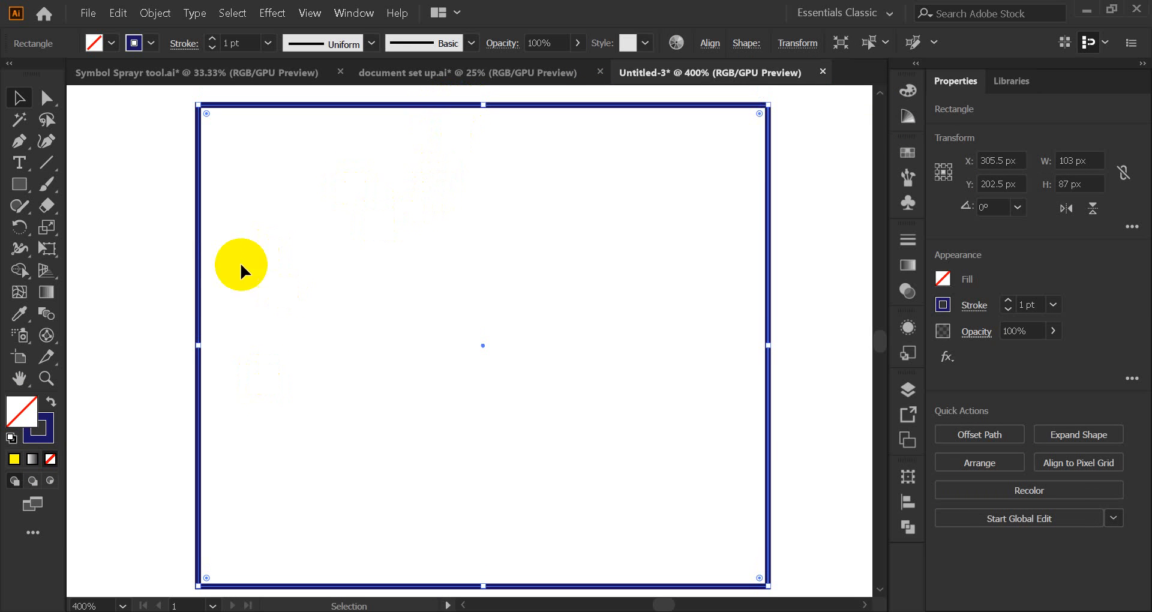
{"action": "left_click", "coordinate": [60, 406]}
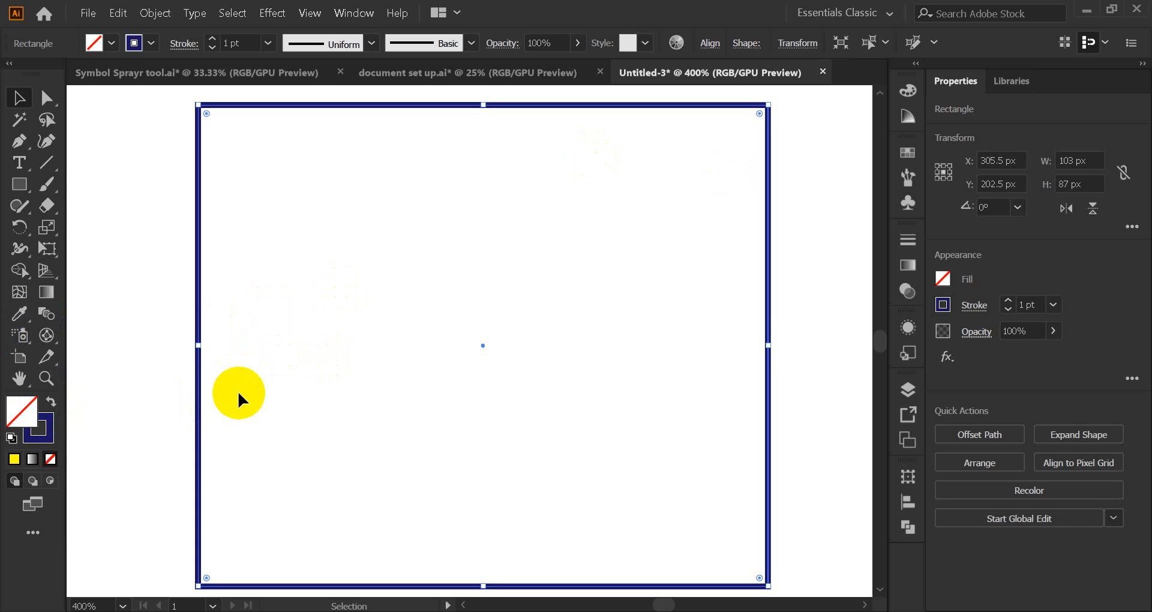
Step: Swap the square's fill and stroke, leaving an unfilled mint-green outline
{"action": "left_click", "coordinate": [51, 402]}
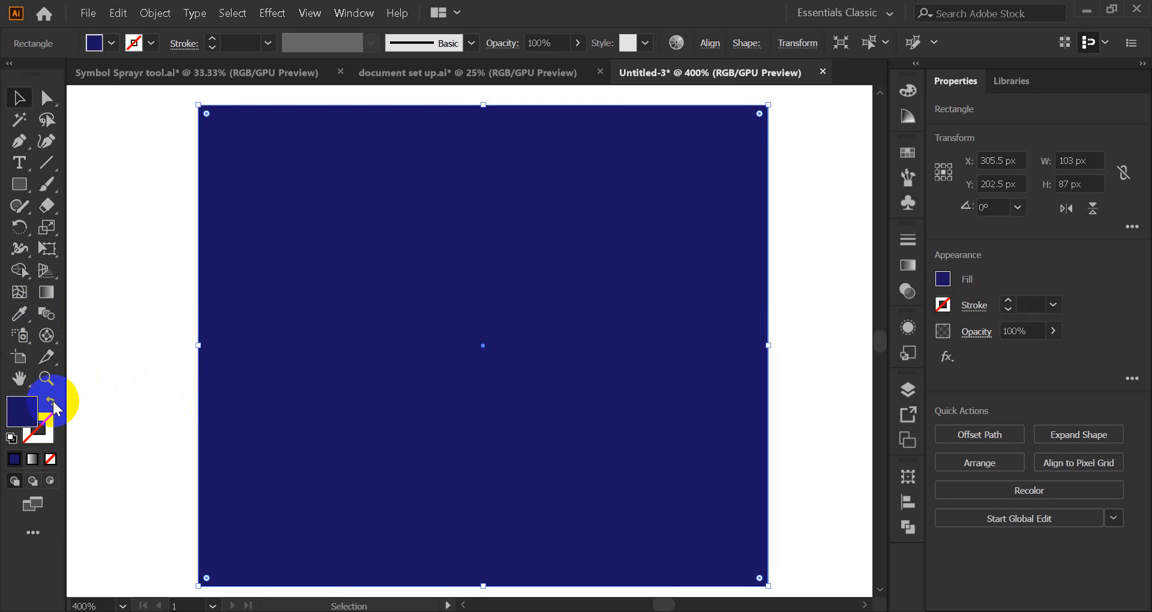
{"action": "left_click", "coordinate": [164, 349]}
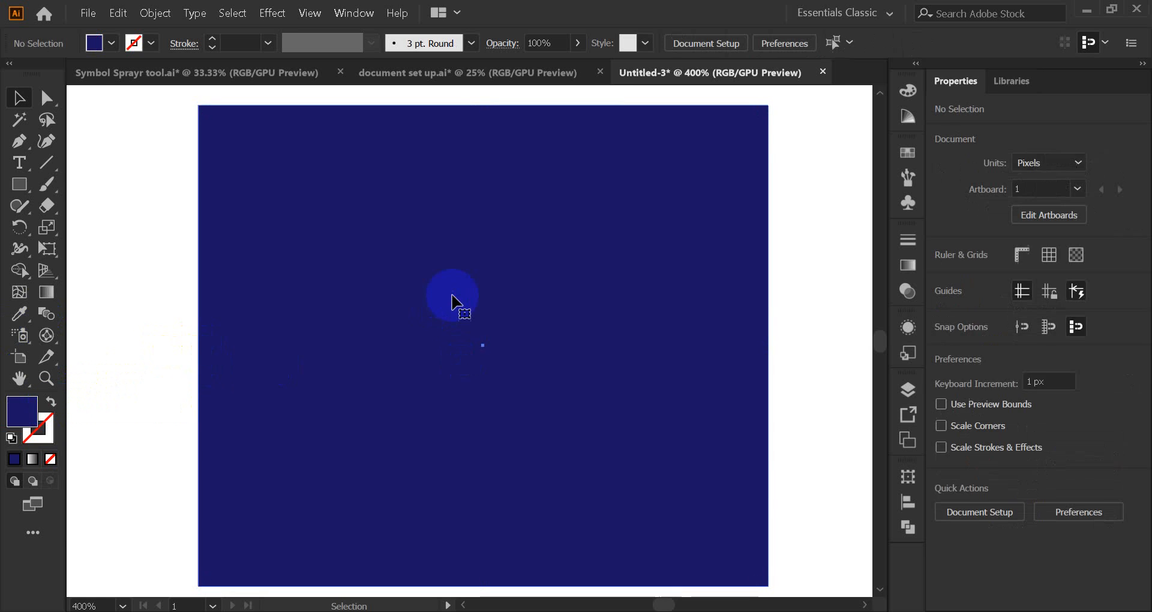
{"action": "left_click", "coordinate": [452, 304]}
{"action": "left_click", "coordinate": [185, 277]}
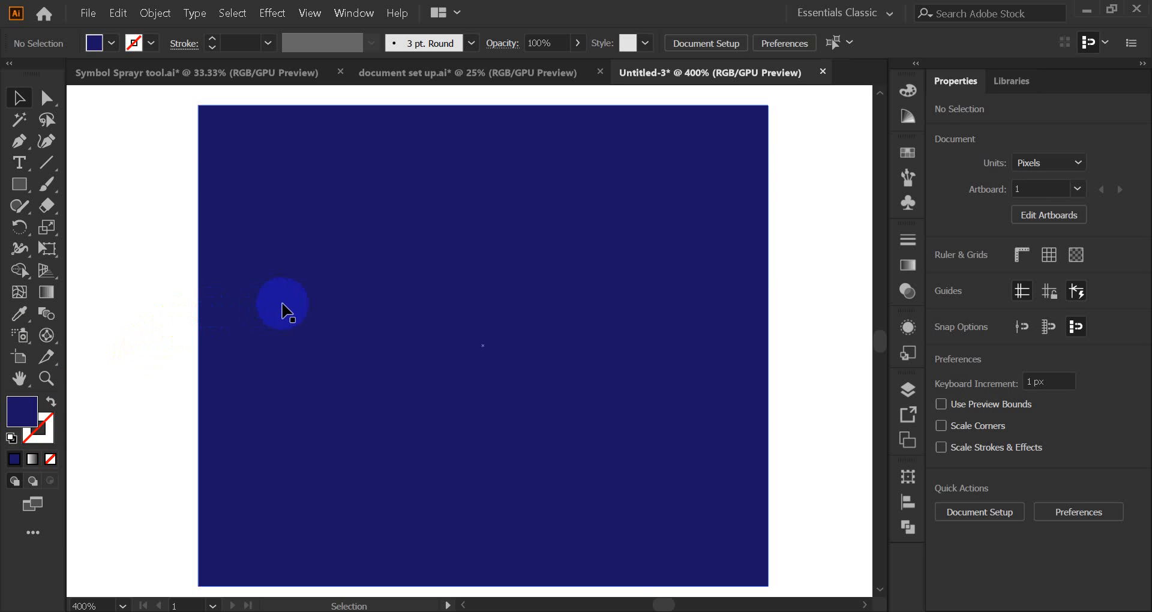
{"action": "mouse_move", "coordinate": [598, 611]}
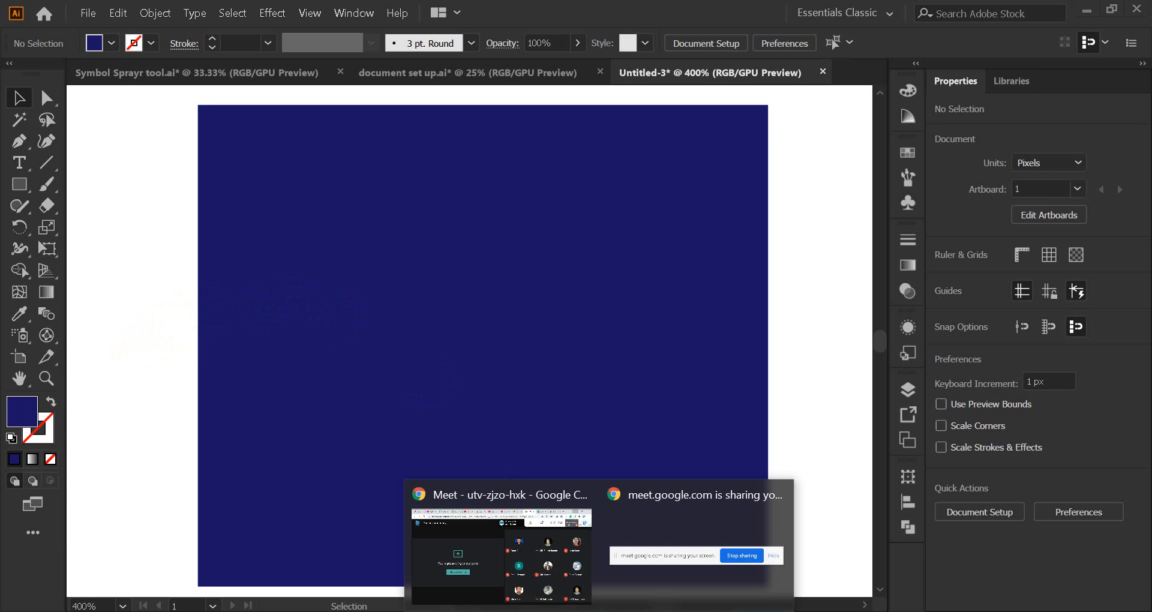
{"action": "left_click", "coordinate": [954, 611]}
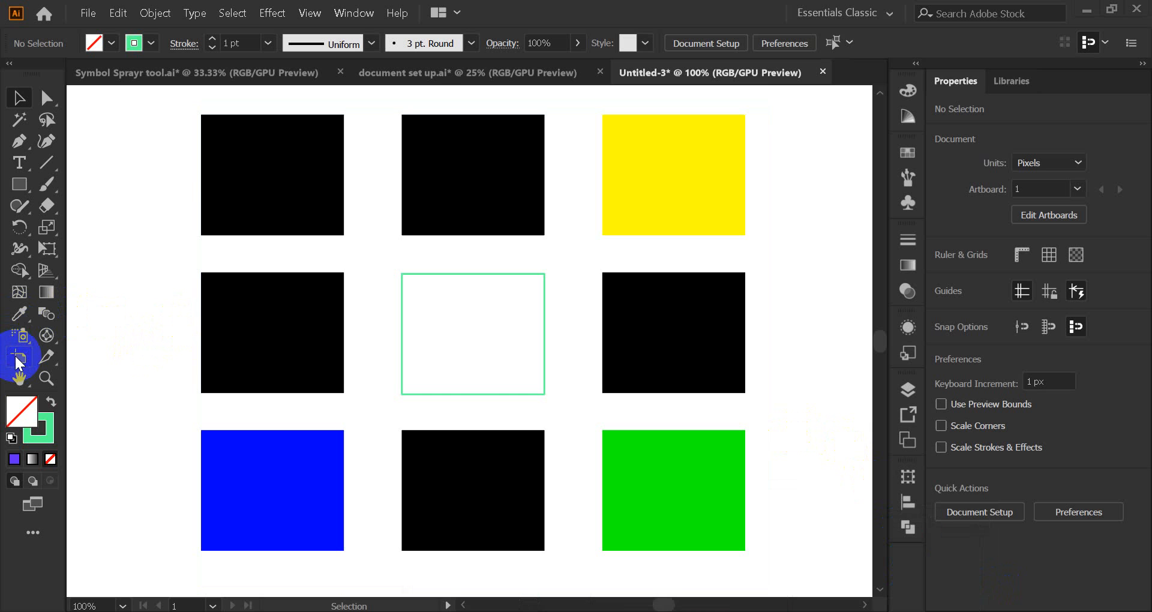
Step: Zoom out and pan so the artboard with the 3x3 square grid sits centred
{"action": "scroll", "coordinate": [118, 343], "scroll_direction": "down", "scroll_amount": 1}
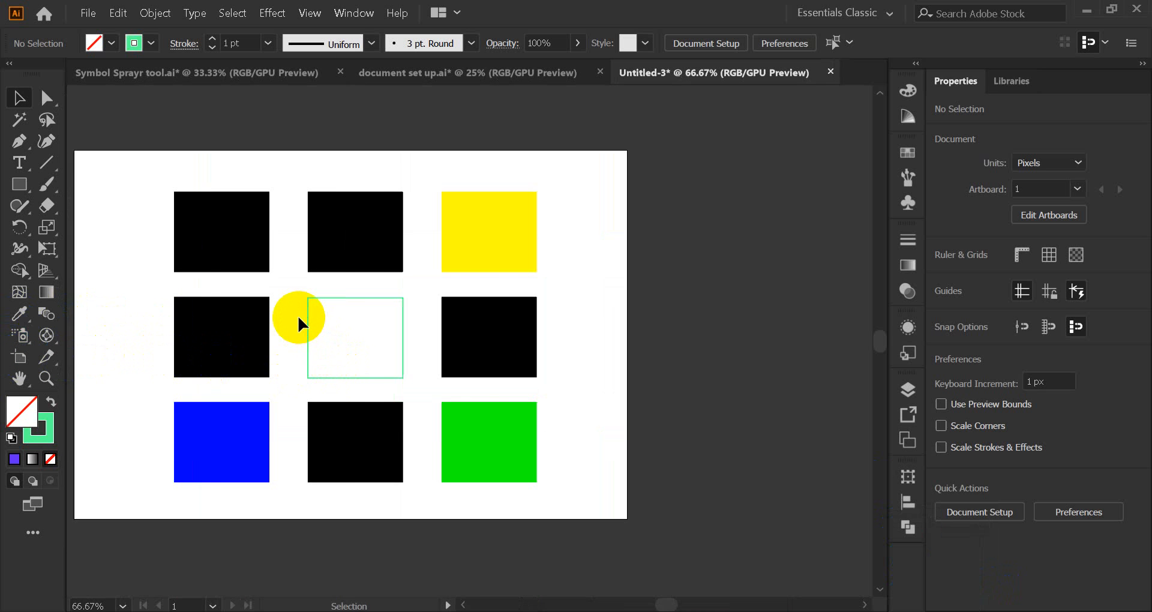
{"action": "left_click_drag", "start_coordinate": [298, 314], "coordinate": [395, 322]}
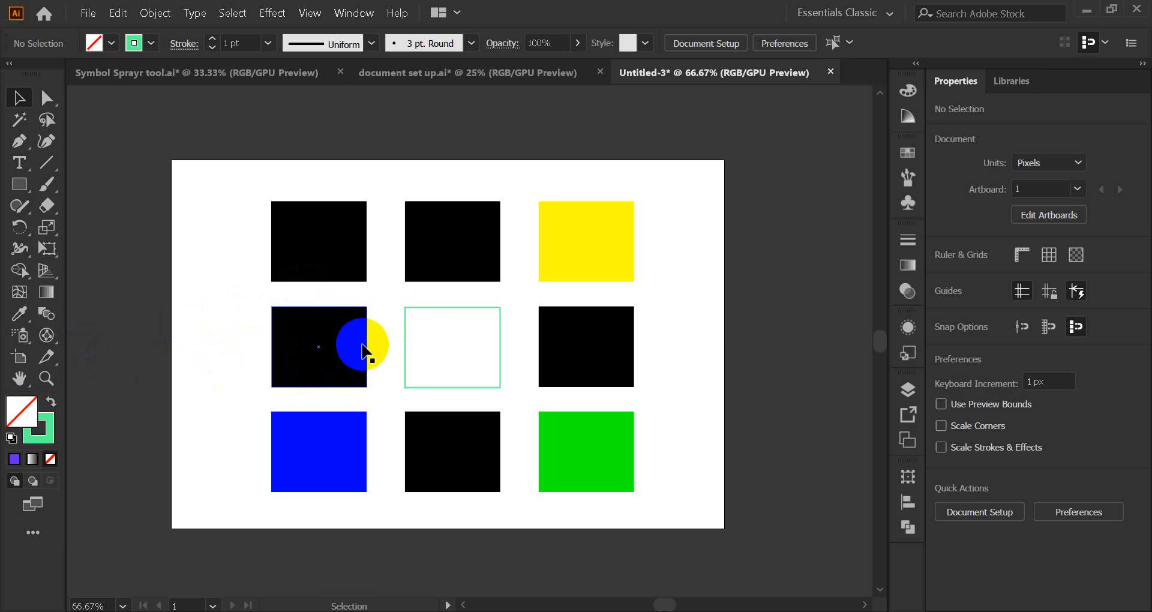
Step: With the Artboard tool, pull the left edge and bottom-right corner in toward the grid
{"action": "key", "text": "shift"}
{"action": "key", "text": "shift+o"}
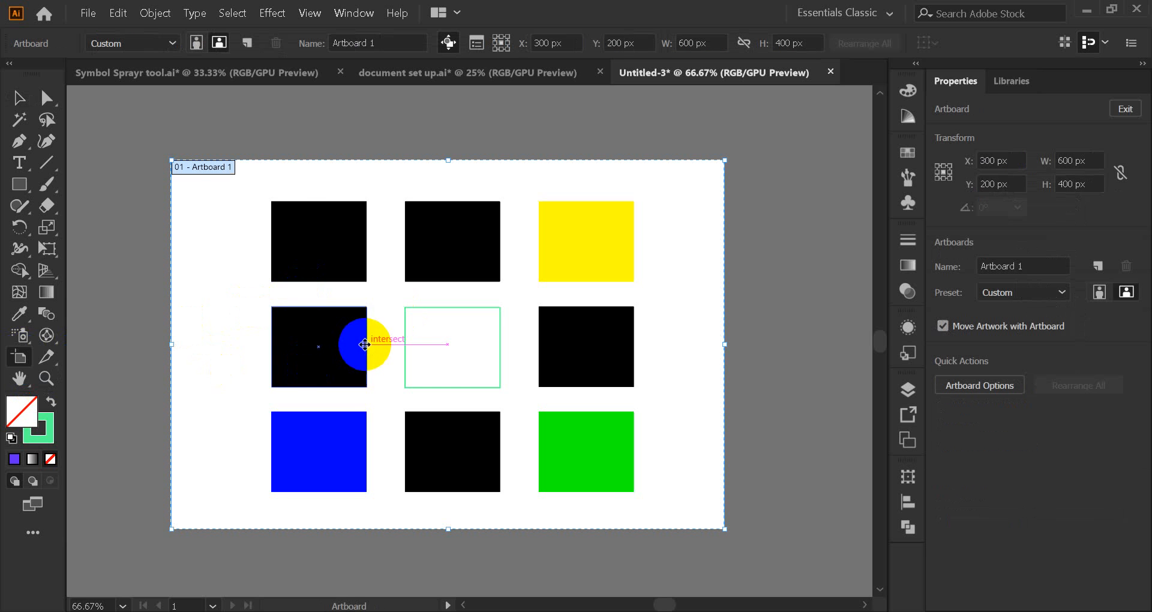
{"action": "left_click", "coordinate": [18, 99]}
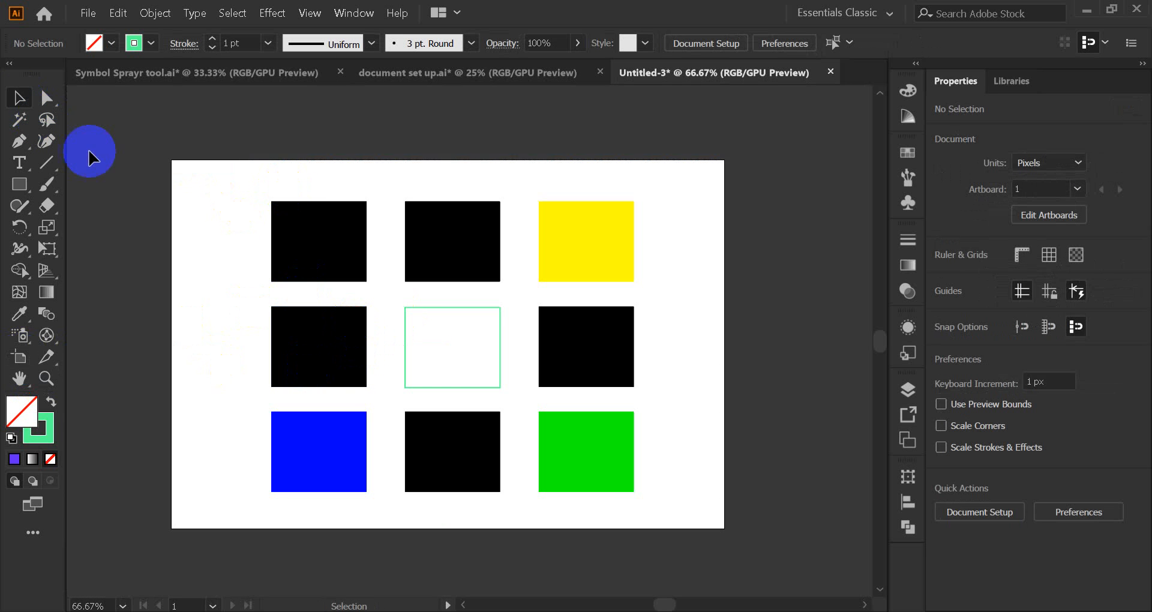
{"action": "left_click", "coordinate": [14, 360]}
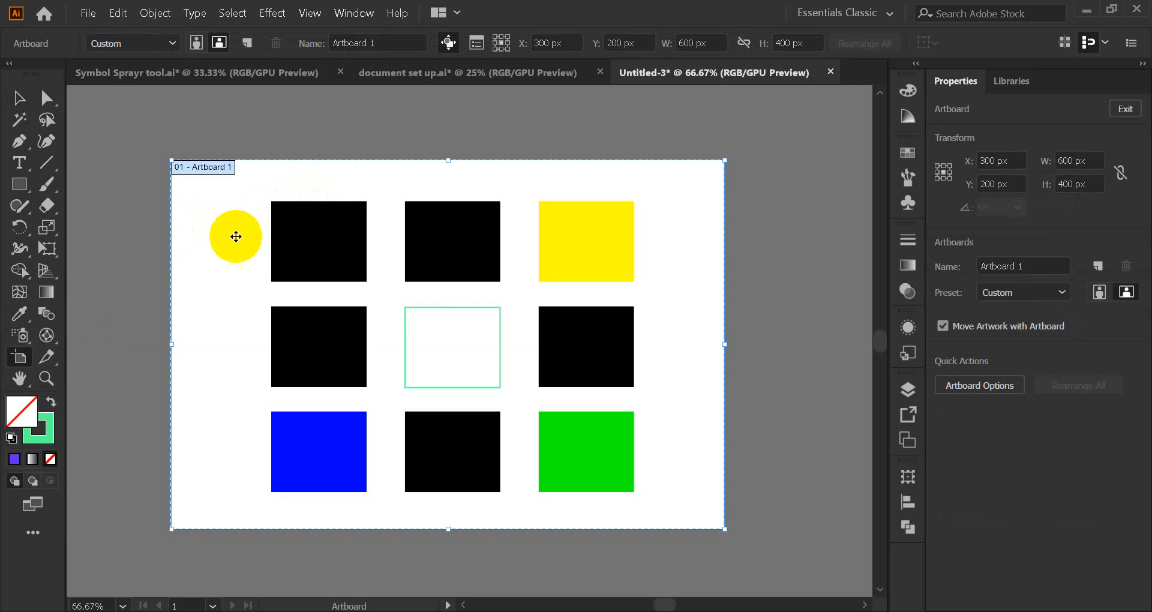
{"action": "left_click_drag", "start_coordinate": [172, 350], "coordinate": [249, 349]}
{"action": "left_click_drag", "start_coordinate": [724, 528], "coordinate": [642, 499]}
Step: Bring the artboard's top edge down close to the squares and finish artboard editing
{"action": "left_click_drag", "start_coordinate": [446, 160], "coordinate": [458, 117]}
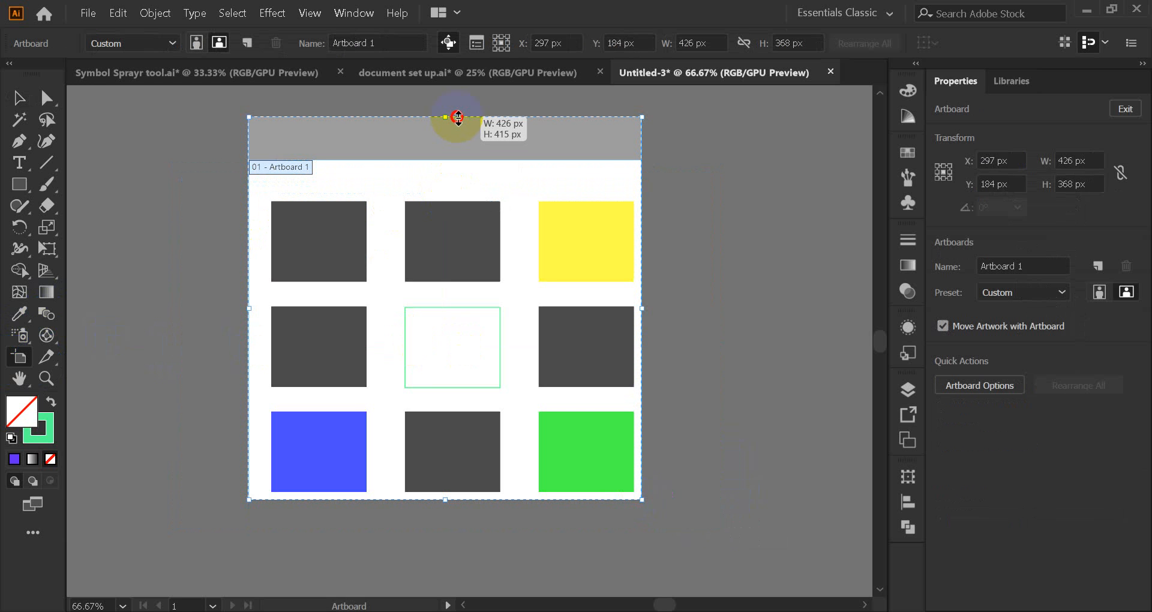
{"action": "left_click_drag", "start_coordinate": [457, 117], "coordinate": [419, 149]}
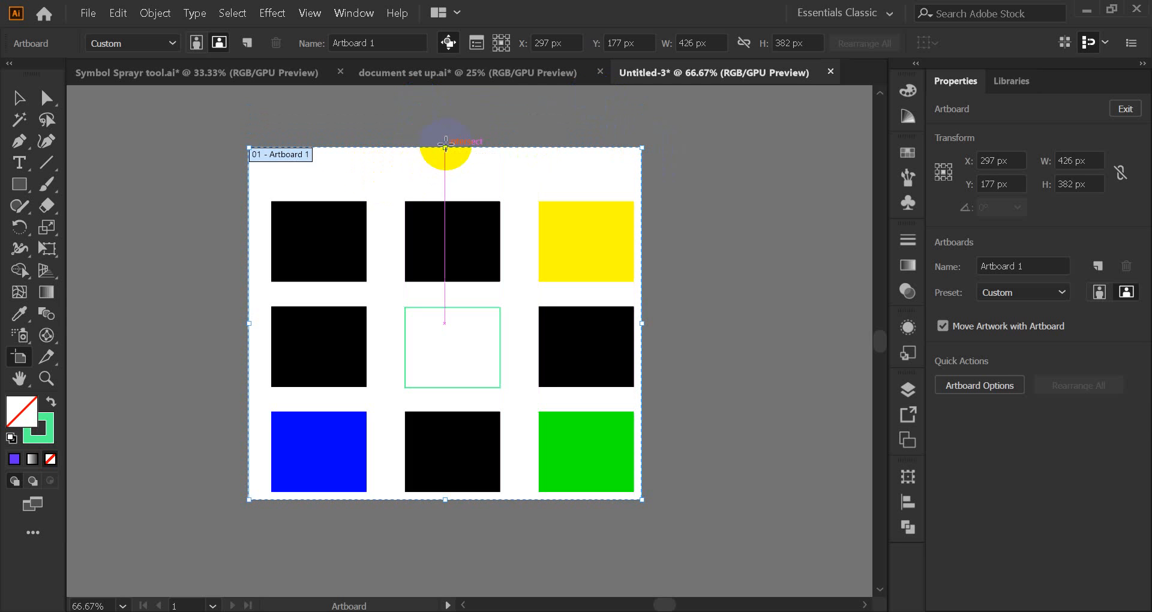
{"action": "left_click_drag", "start_coordinate": [447, 147], "coordinate": [450, 188]}
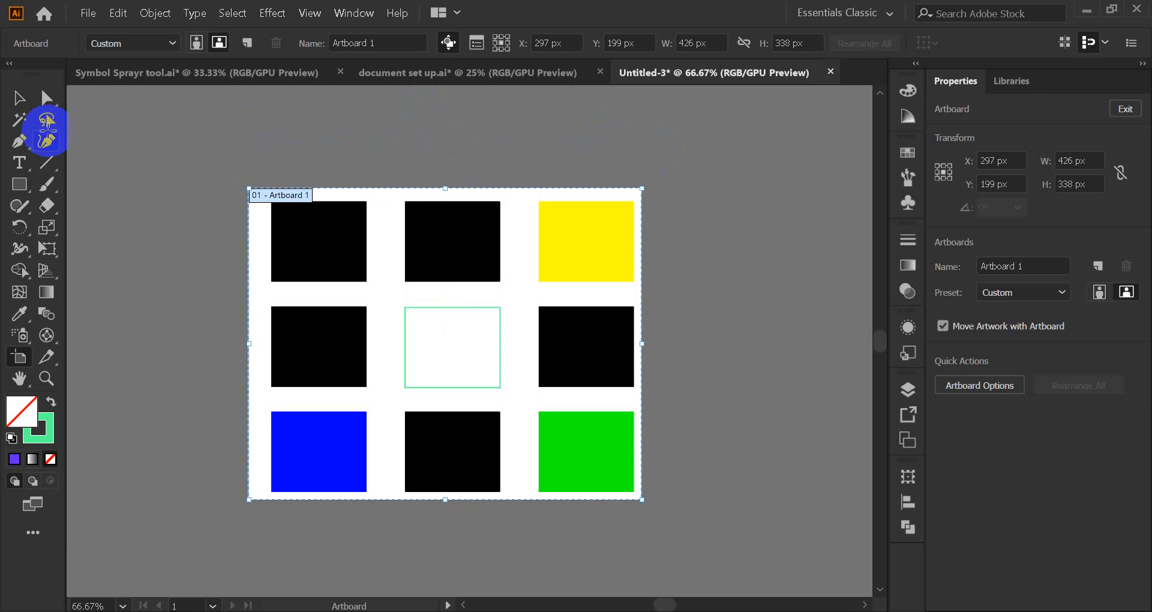
{"action": "left_click", "coordinate": [20, 97]}
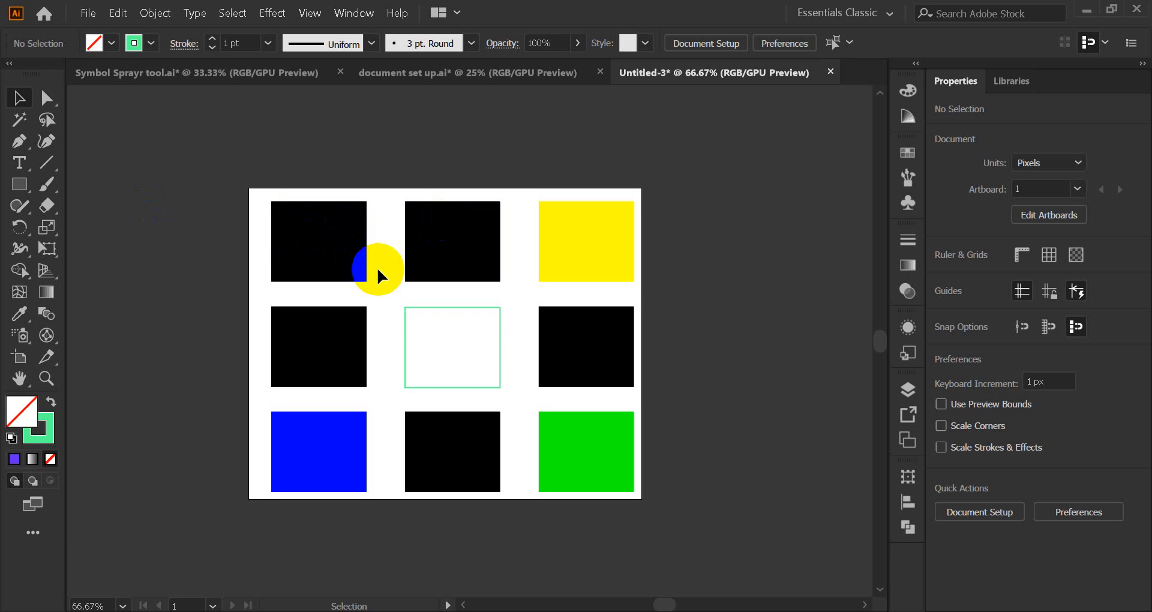
{"action": "mouse_move", "coordinate": [599, 611]}
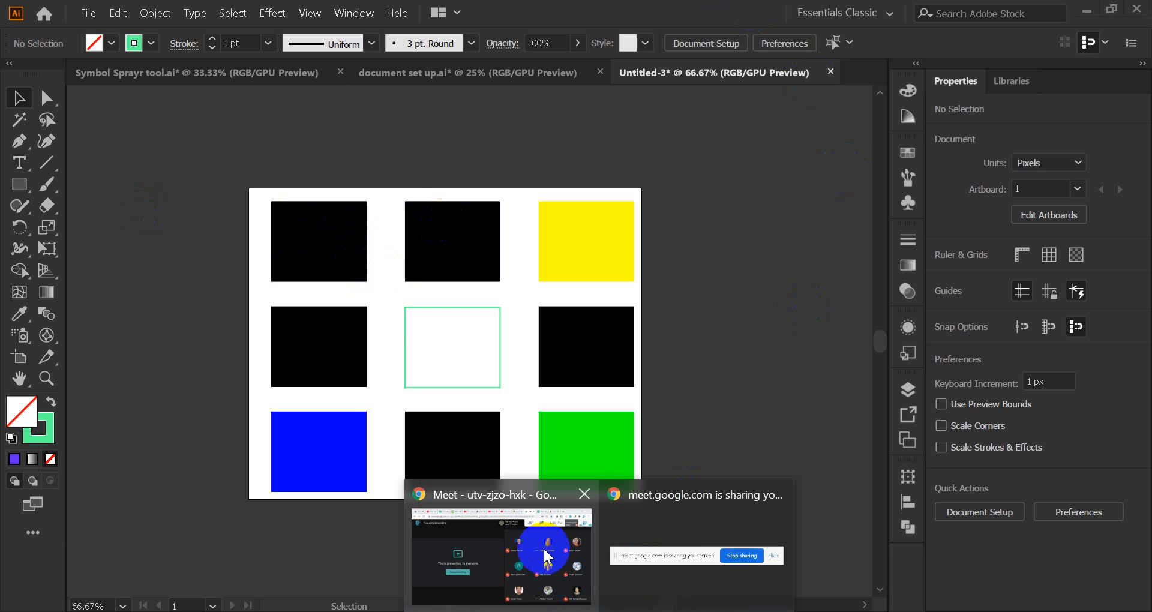
{"action": "left_click", "coordinate": [547, 555]}
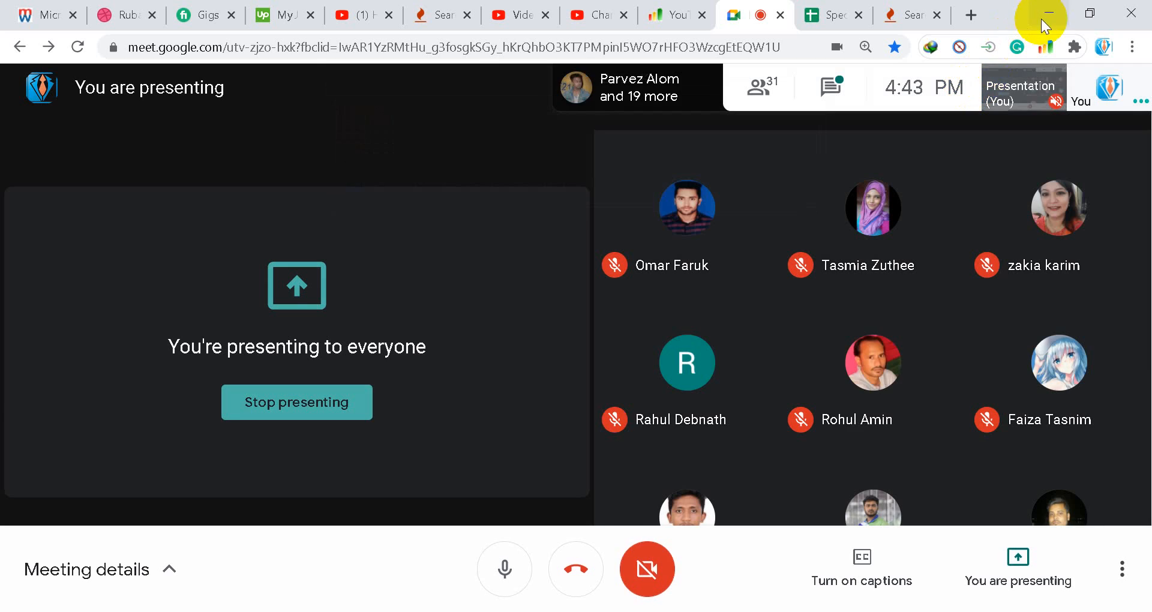
{"action": "left_click", "coordinate": [1042, 21]}
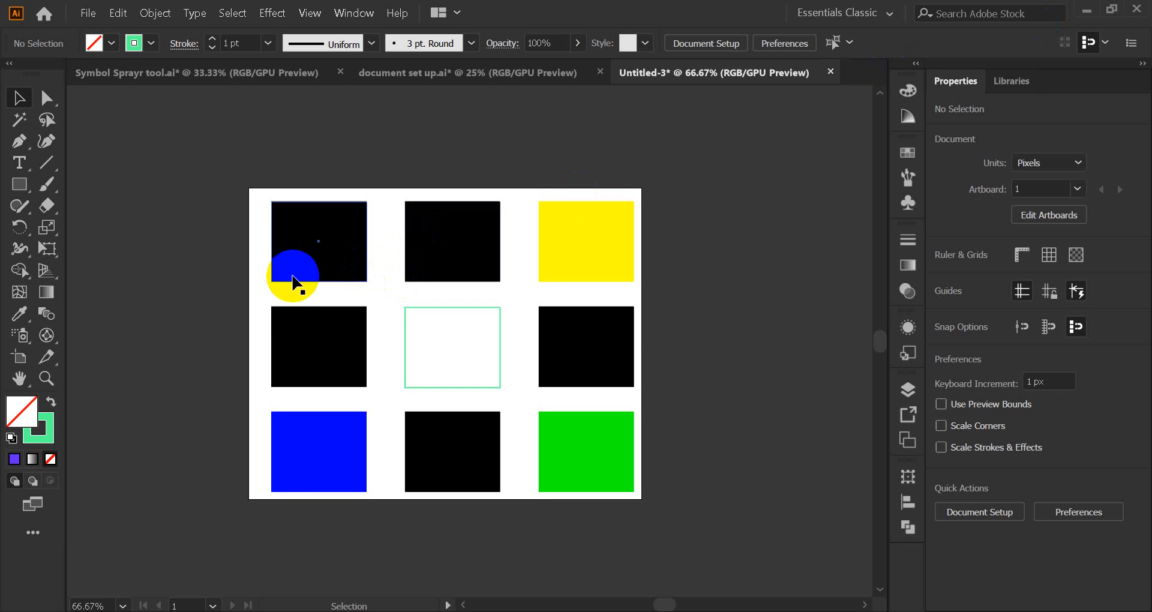
Step: Enter width 1000 px and height 800 px for the artboard in the control bar
{"action": "left_click", "coordinate": [19, 359]}
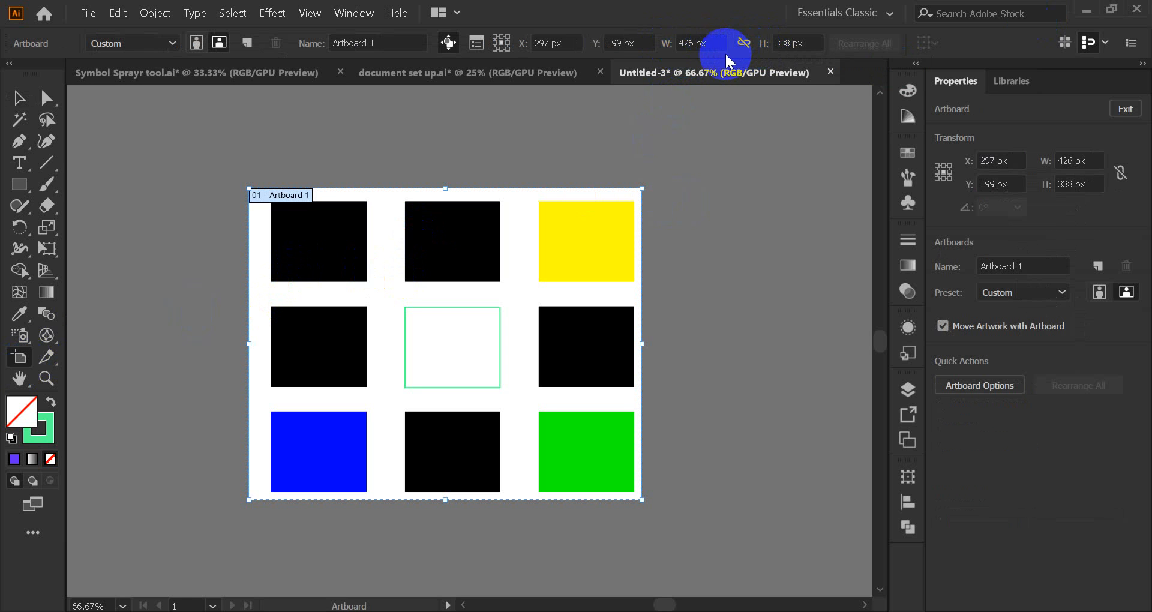
{"action": "left_click", "coordinate": [677, 44]}
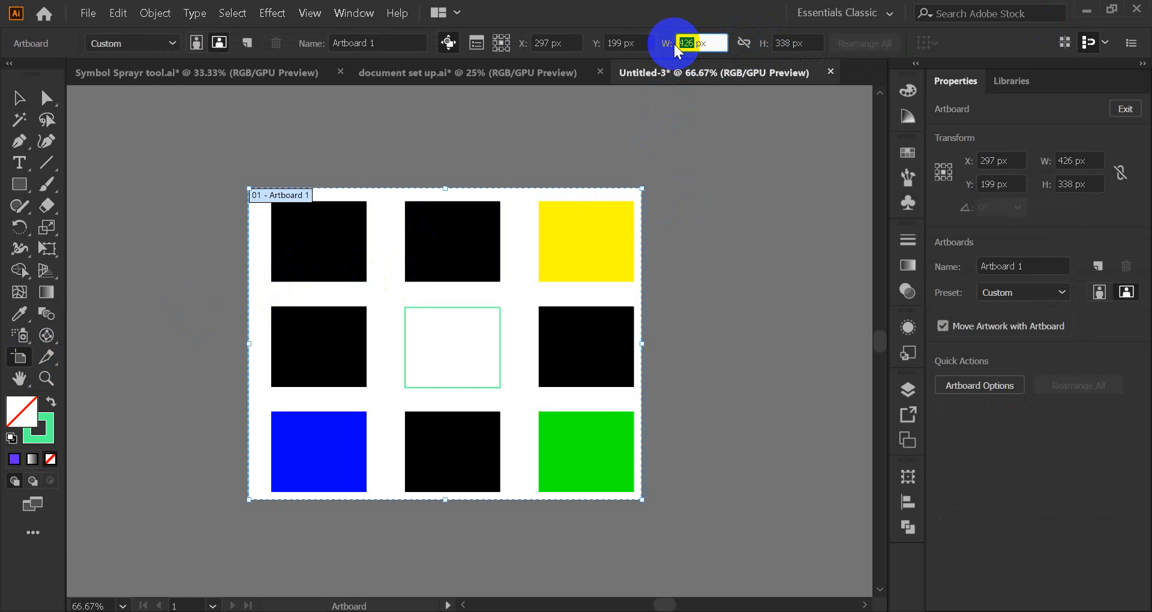
{"action": "type", "text": "1000"}
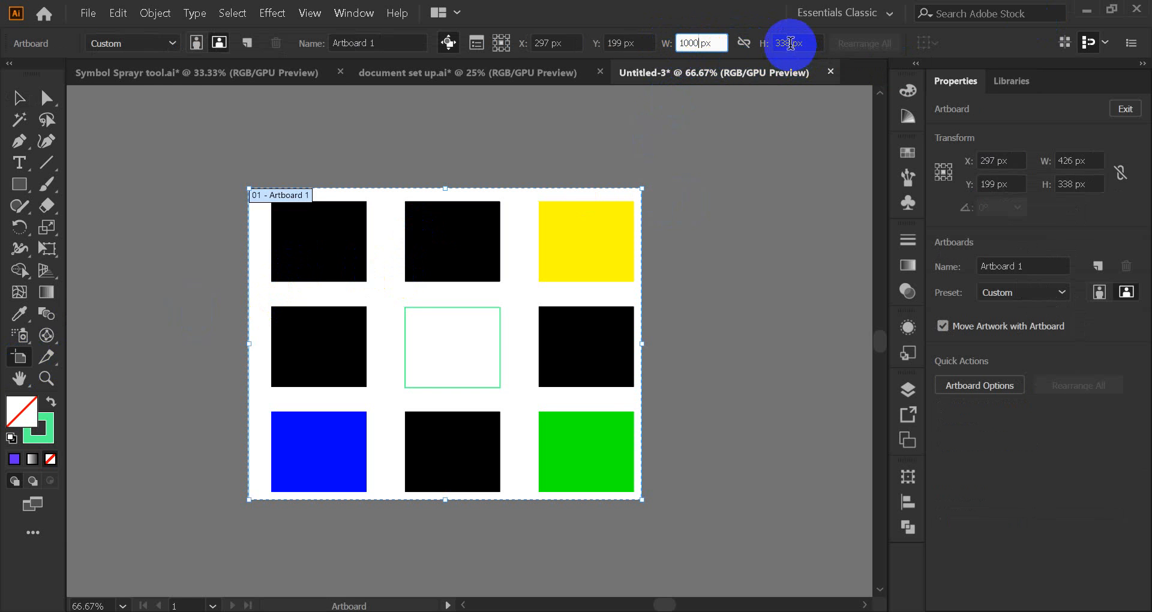
{"action": "left_click", "coordinate": [793, 46]}
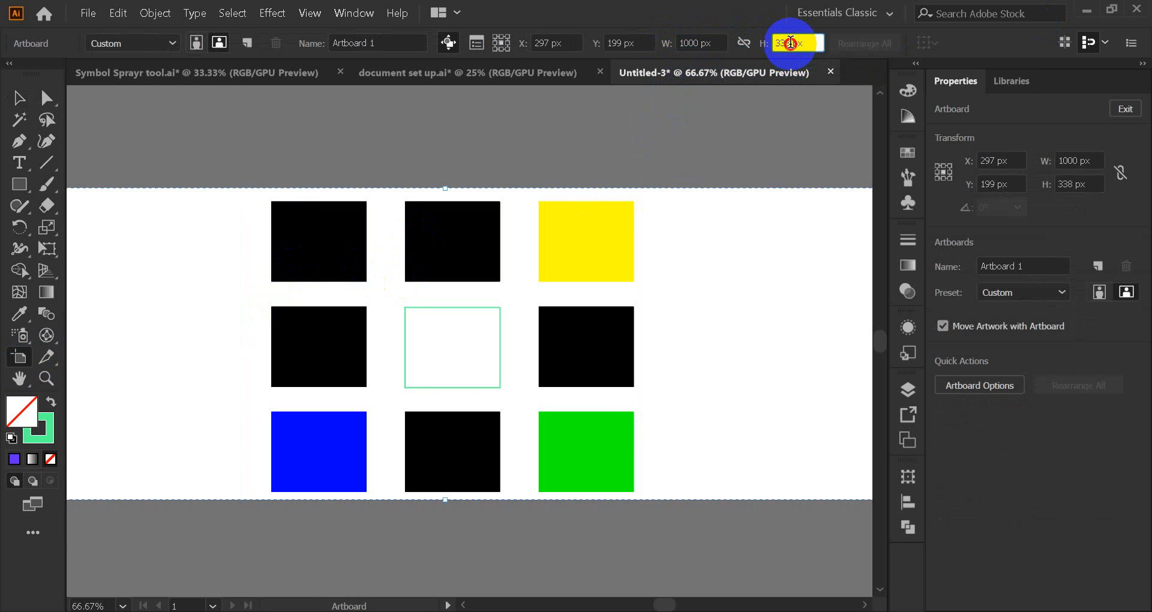
{"action": "type", "text": "800"}
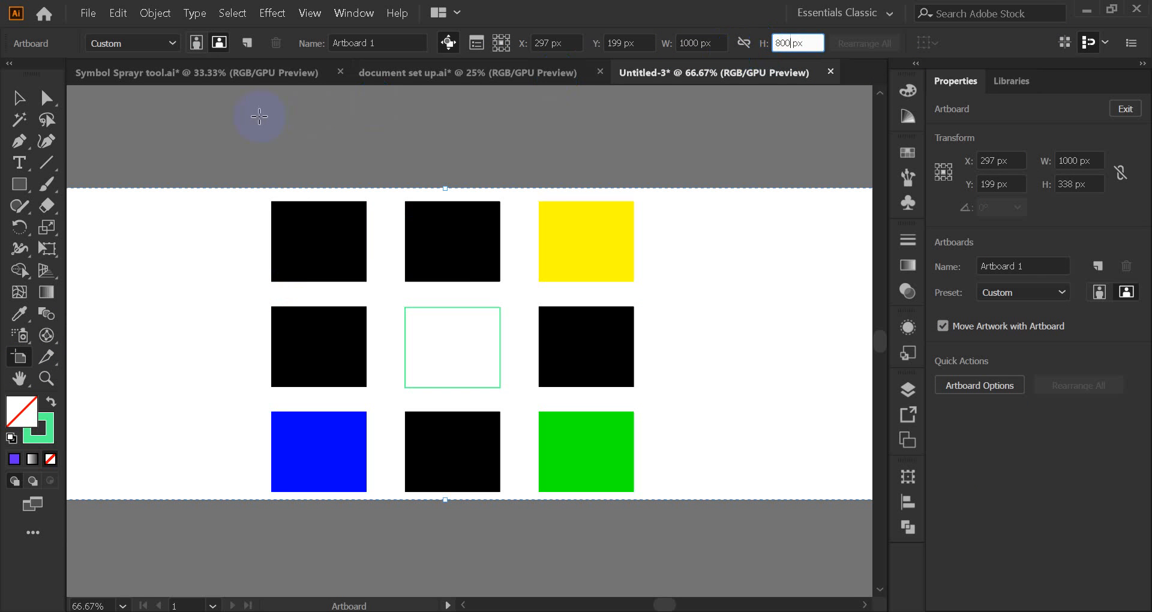
{"action": "left_click", "coordinate": [627, 72]}
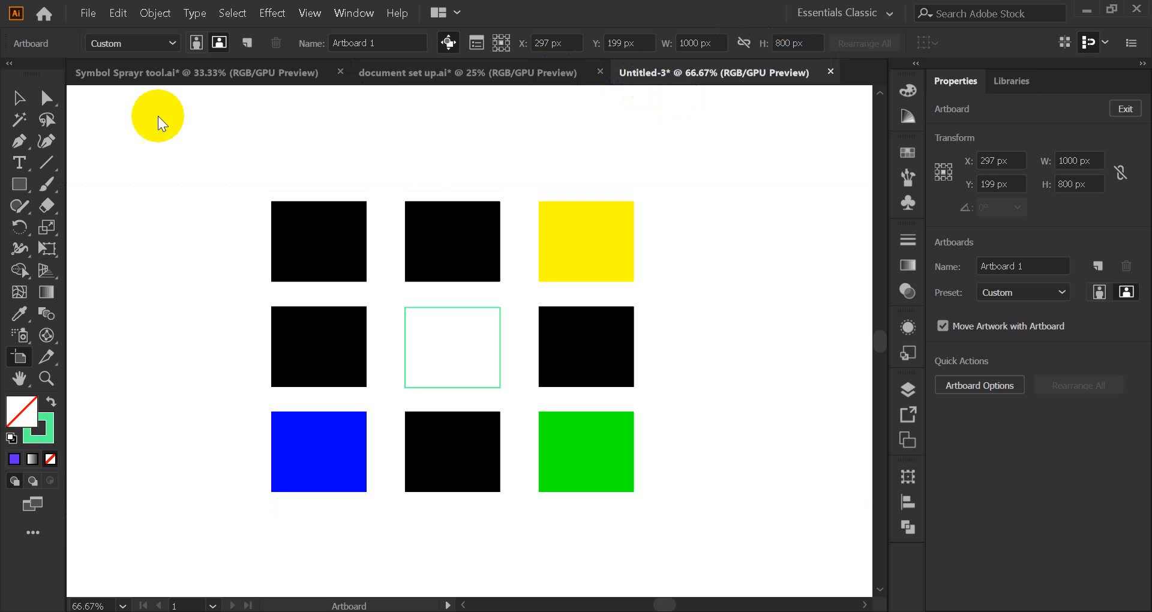
{"action": "scroll", "coordinate": [444, 270], "scroll_direction": "down", "scroll_amount": 2}
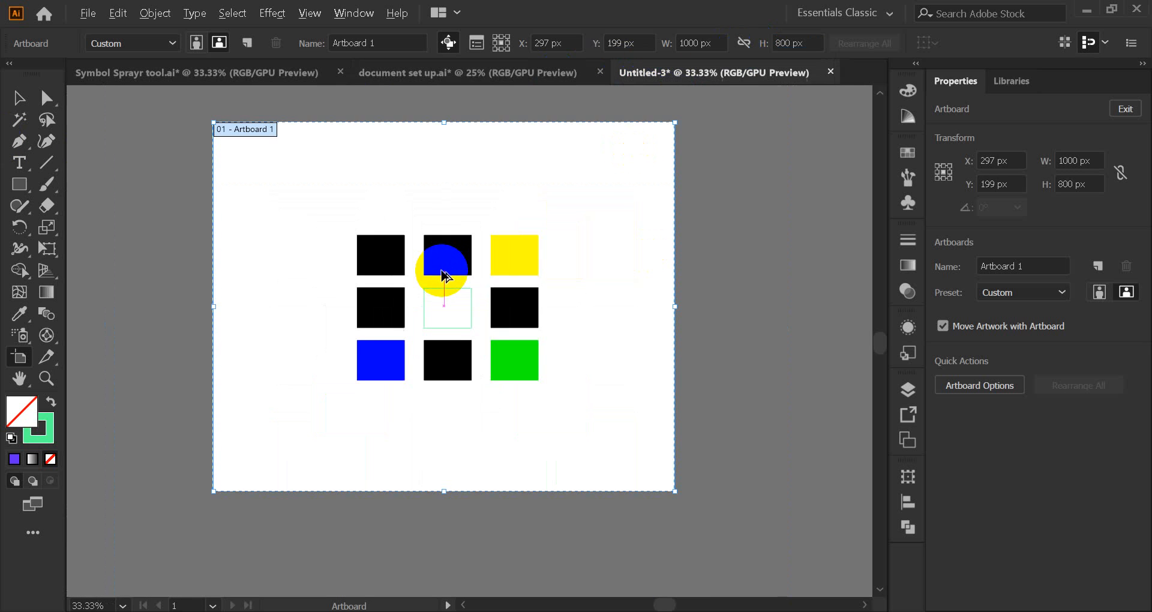
{"action": "scroll", "coordinate": [386, 275], "scroll_direction": "up", "scroll_amount": 1}
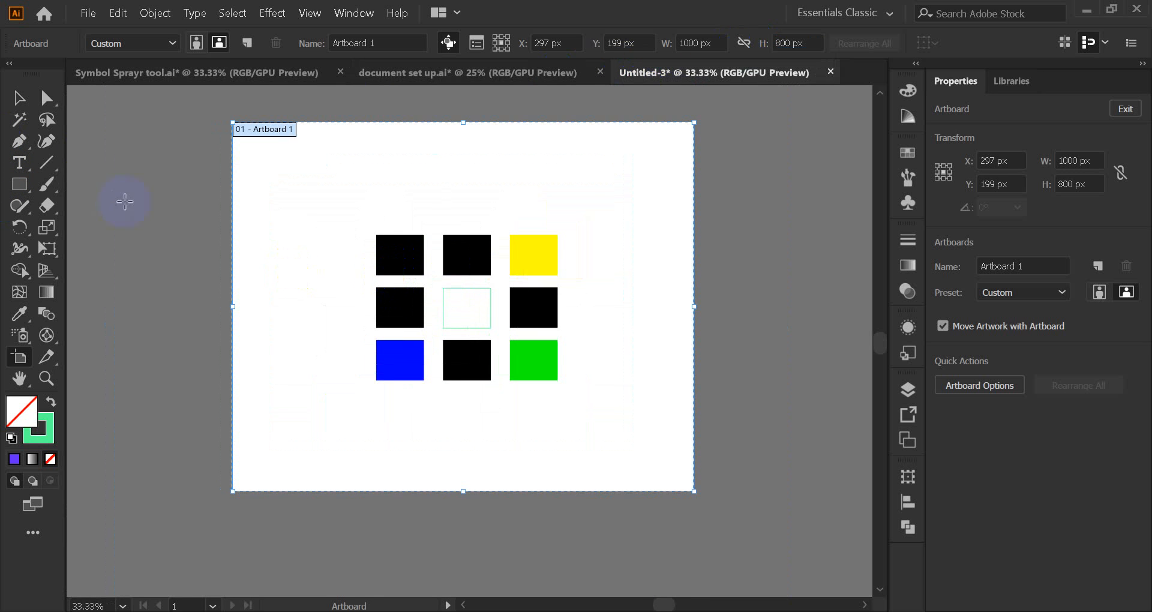
{"action": "scroll", "coordinate": [124, 201], "scroll_direction": "up", "scroll_amount": 1}
{"action": "left_click", "coordinate": [18, 98]}
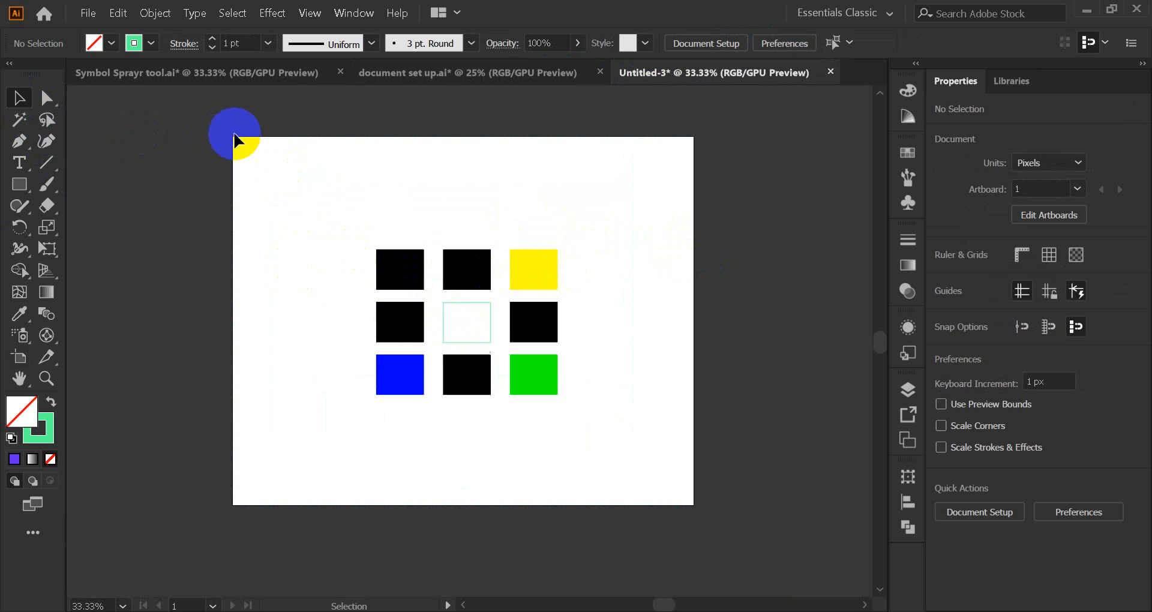
{"action": "left_click_drag", "start_coordinate": [239, 136], "coordinate": [688, 511]}
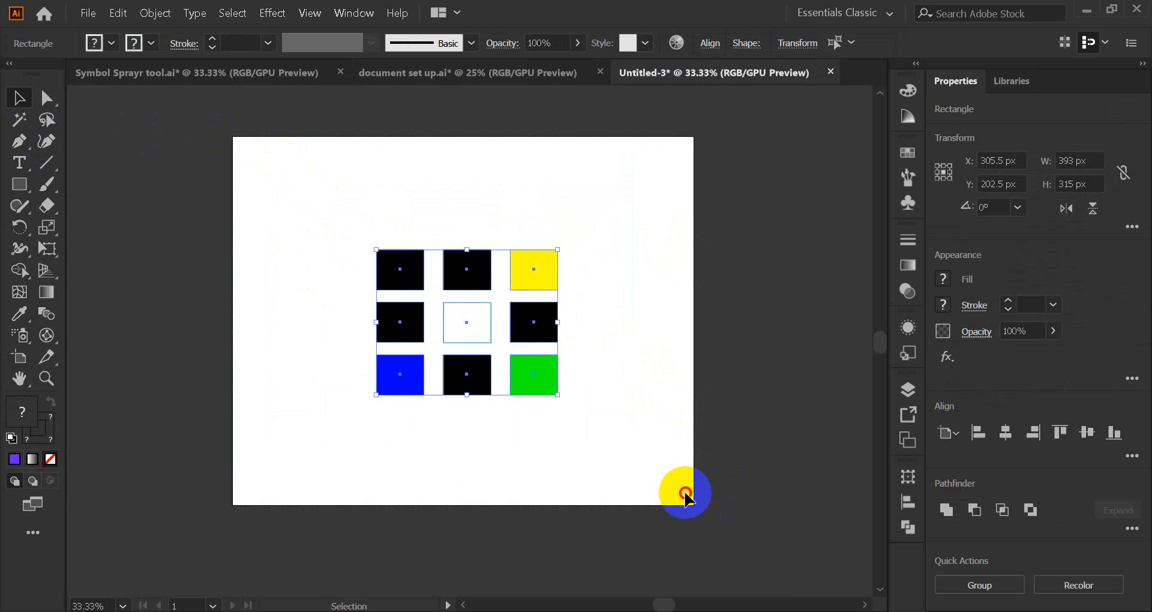
{"action": "left_click", "coordinate": [658, 452]}
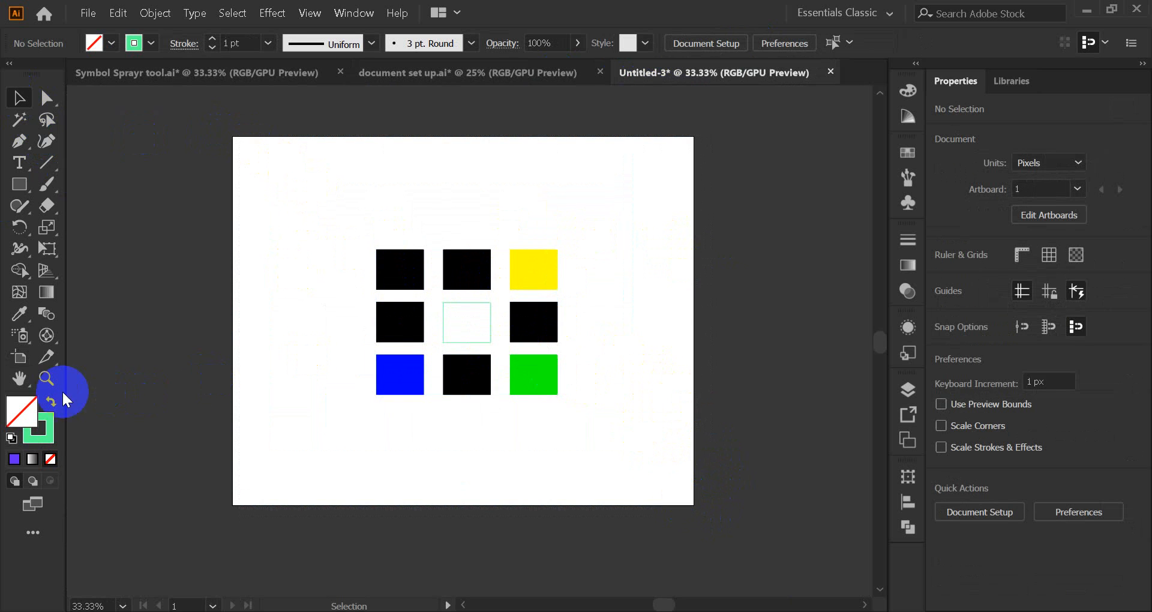
{"action": "left_click", "coordinate": [19, 358]}
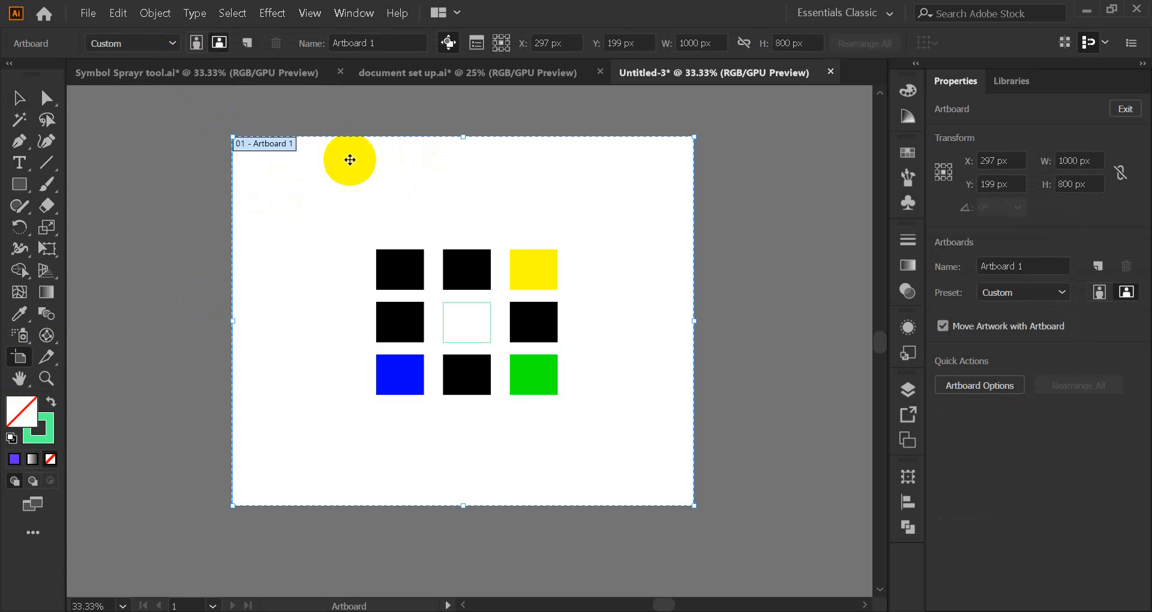
Step: Apply the Film (2K) artboard preset, giving a 2048 × 1556 px page
{"action": "left_click", "coordinate": [172, 43]}
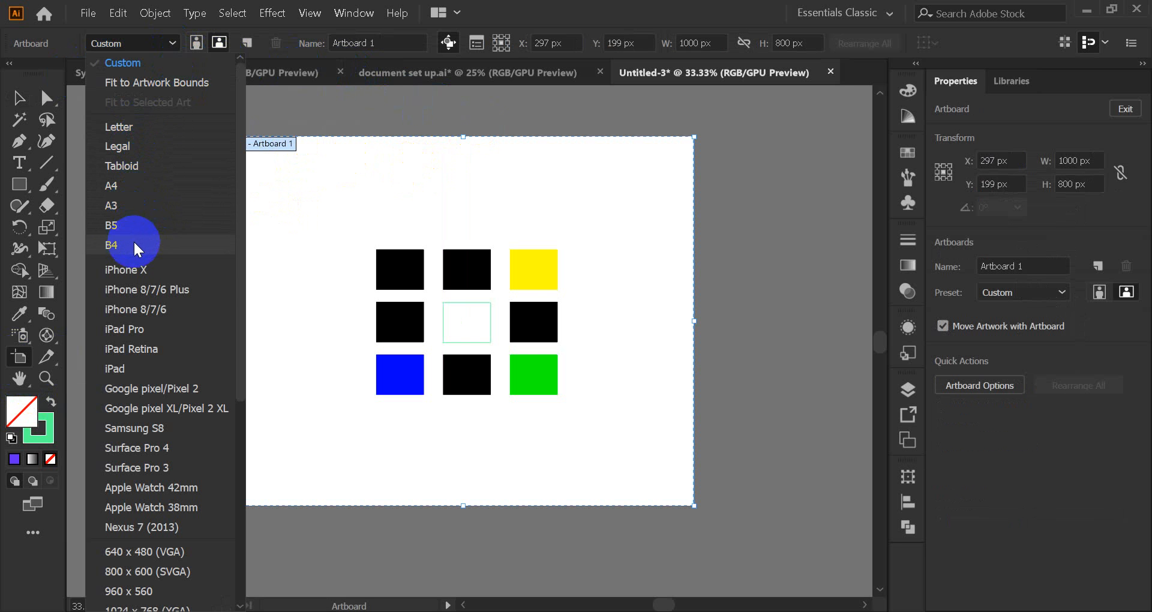
{"action": "scroll", "coordinate": [133, 240], "scroll_direction": "down", "scroll_amount": 5}
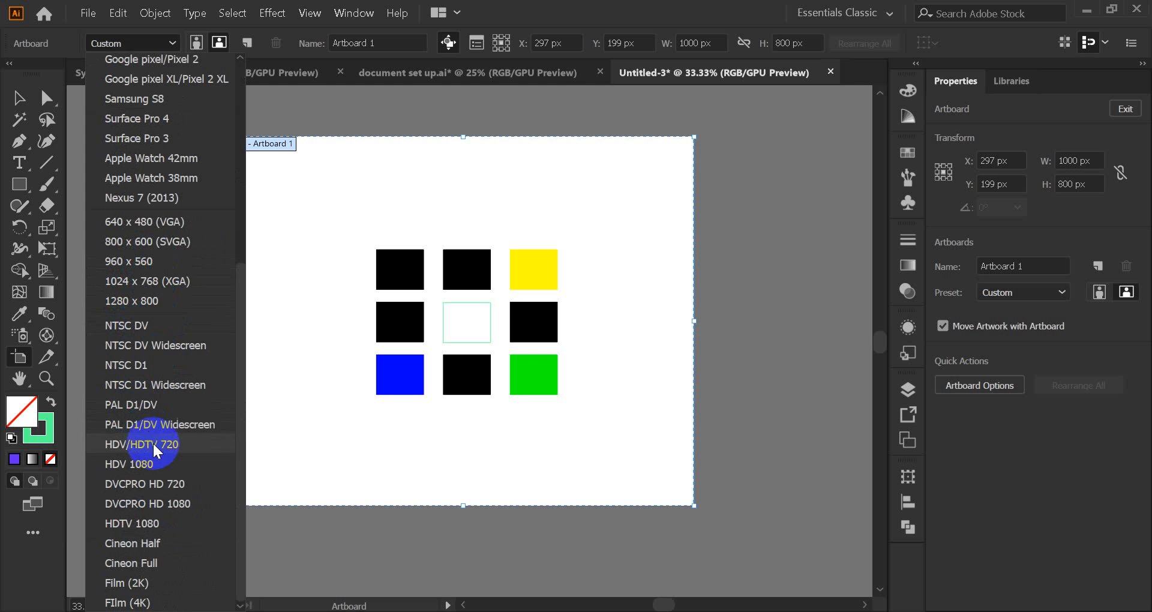
{"action": "left_click", "coordinate": [147, 581]}
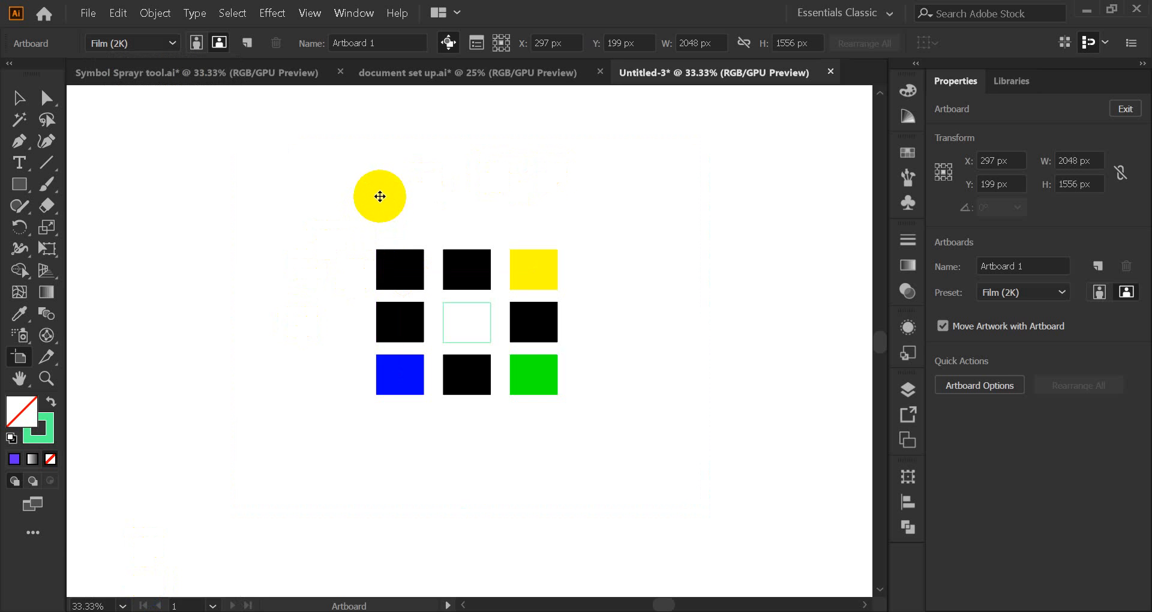
{"action": "scroll", "coordinate": [382, 204], "scroll_direction": "down", "scroll_amount": 2}
{"action": "scroll", "coordinate": [366, 217], "scroll_direction": "up", "scroll_amount": 2}
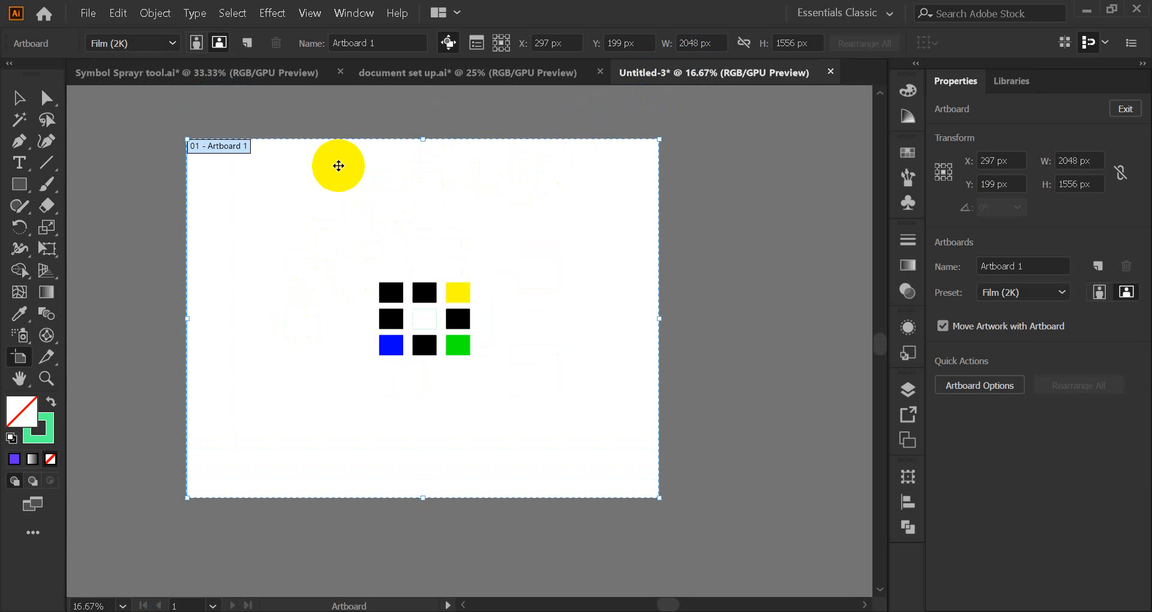
{"action": "left_click", "coordinate": [19, 101]}
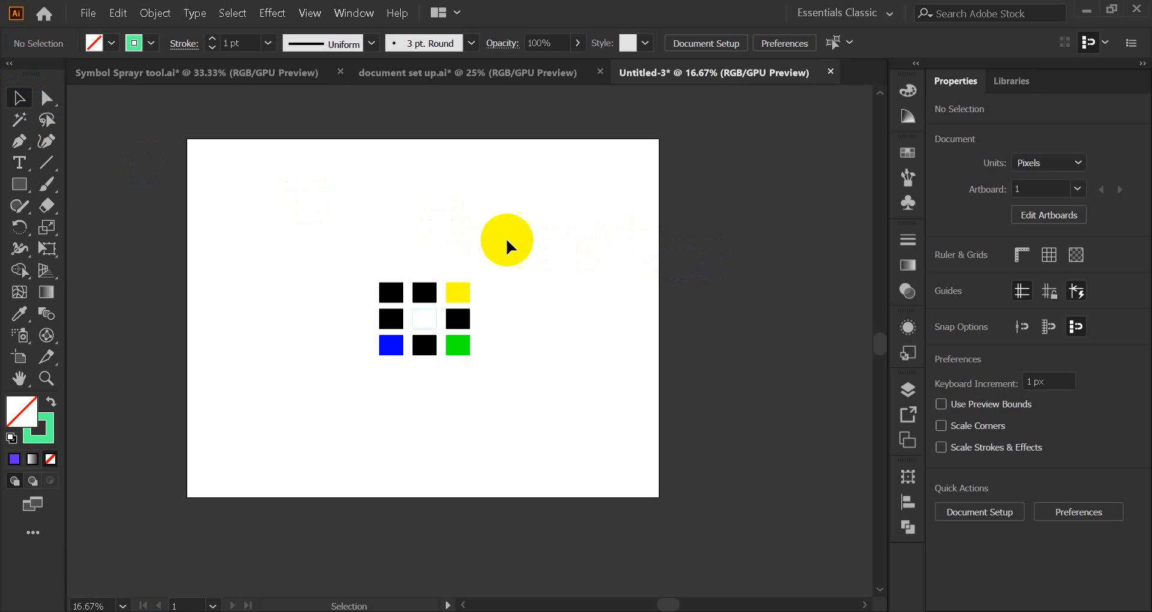
Step: Replace the 2048 px artboard width with 1000 px and set height to 800 px
{"action": "left_click", "coordinate": [19, 357]}
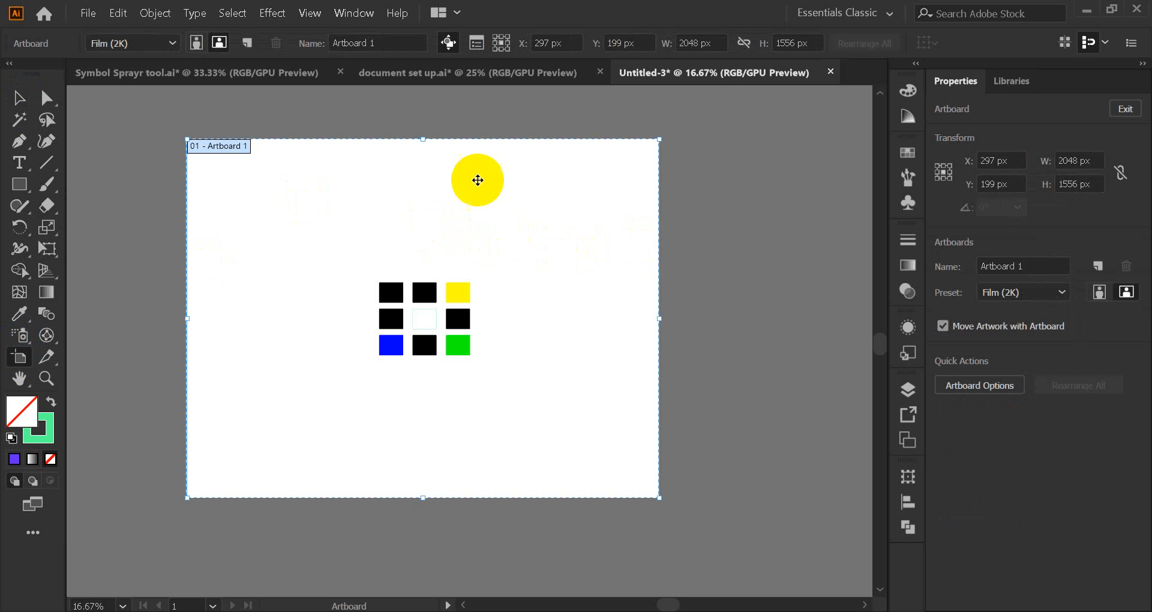
{"action": "left_click_drag", "start_coordinate": [696, 46], "coordinate": [665, 43]}
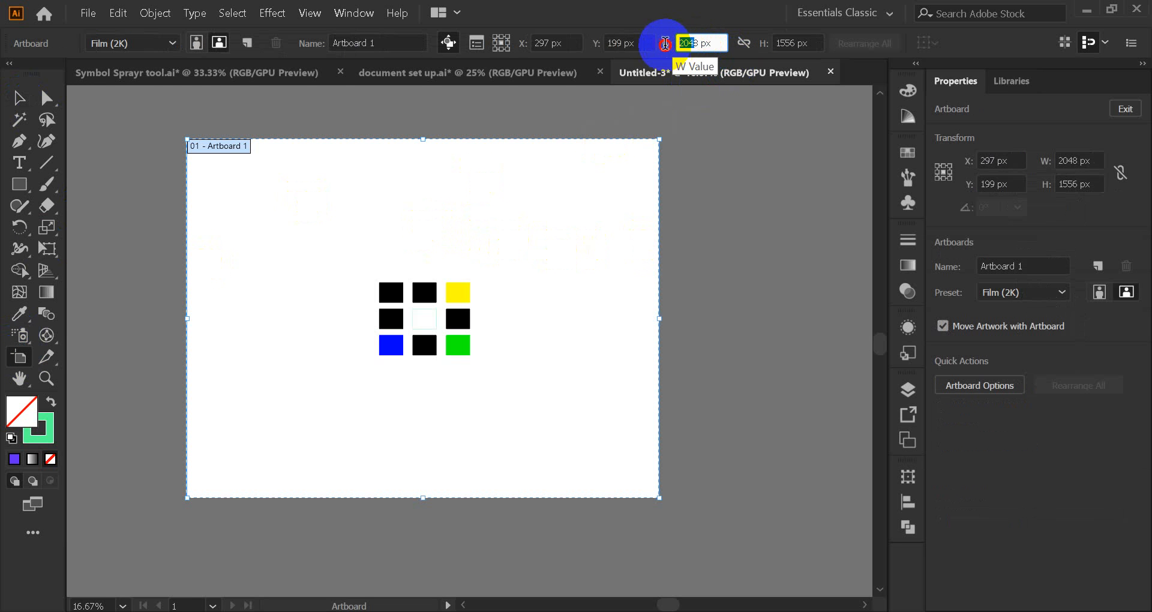
{"action": "key", "text": "BackSpace"}
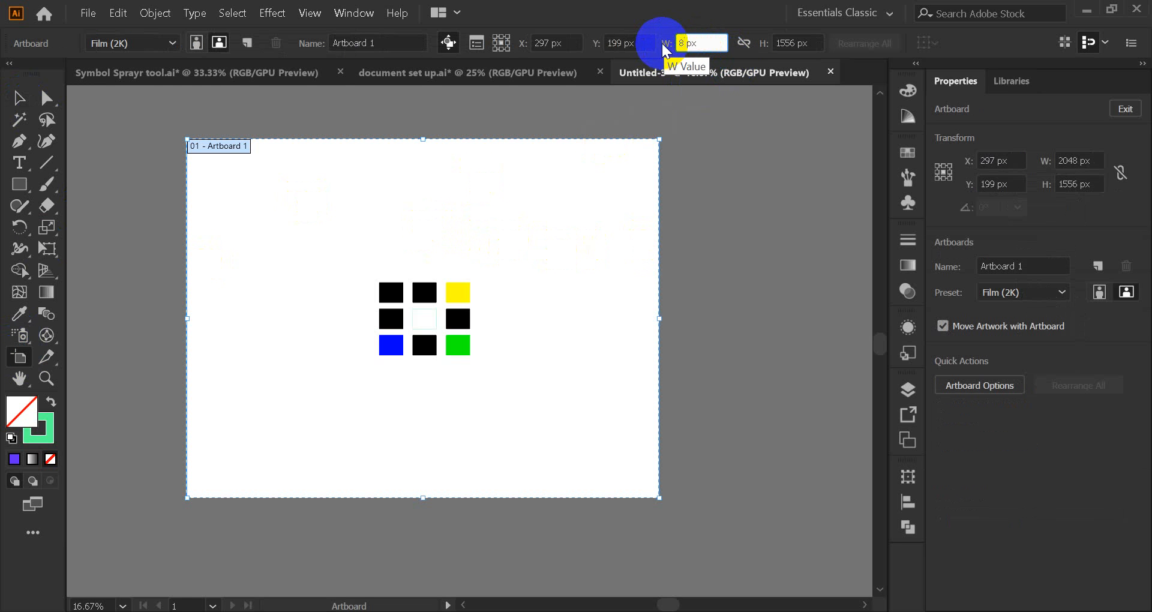
{"action": "key", "text": "Delete"}
{"action": "type", "text": "1000"}
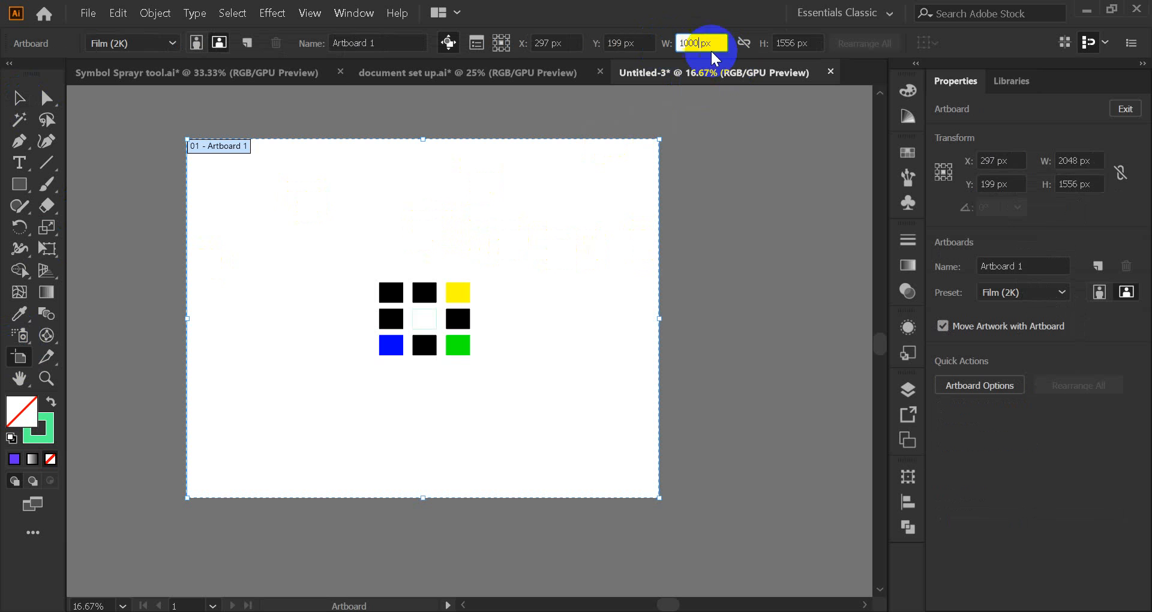
{"action": "left_click", "coordinate": [795, 43]}
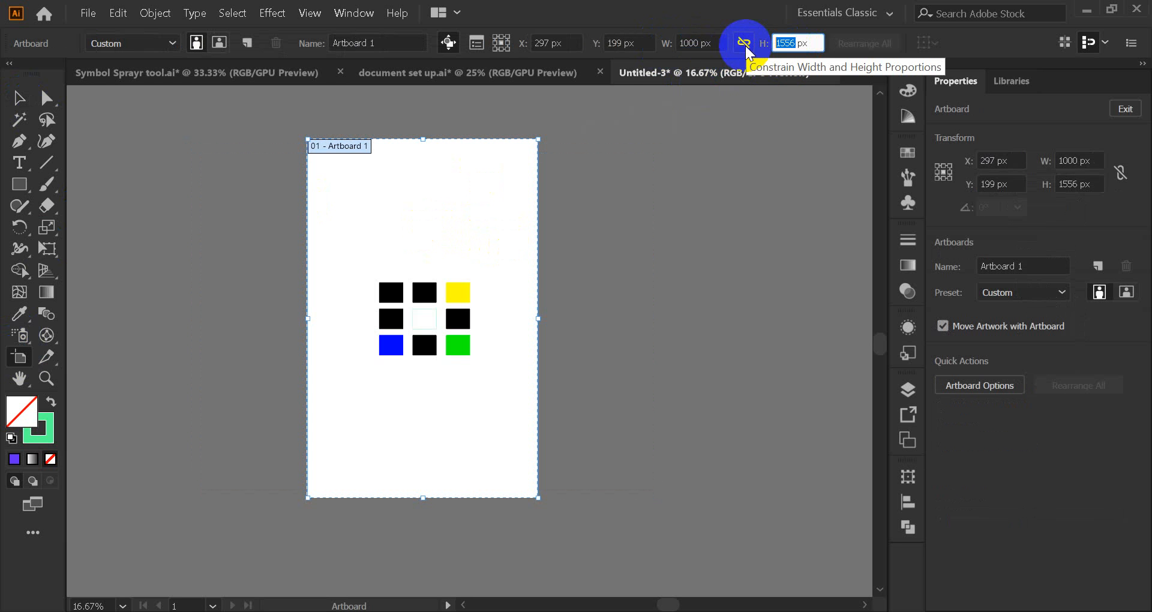
{"action": "type", "text": "800"}
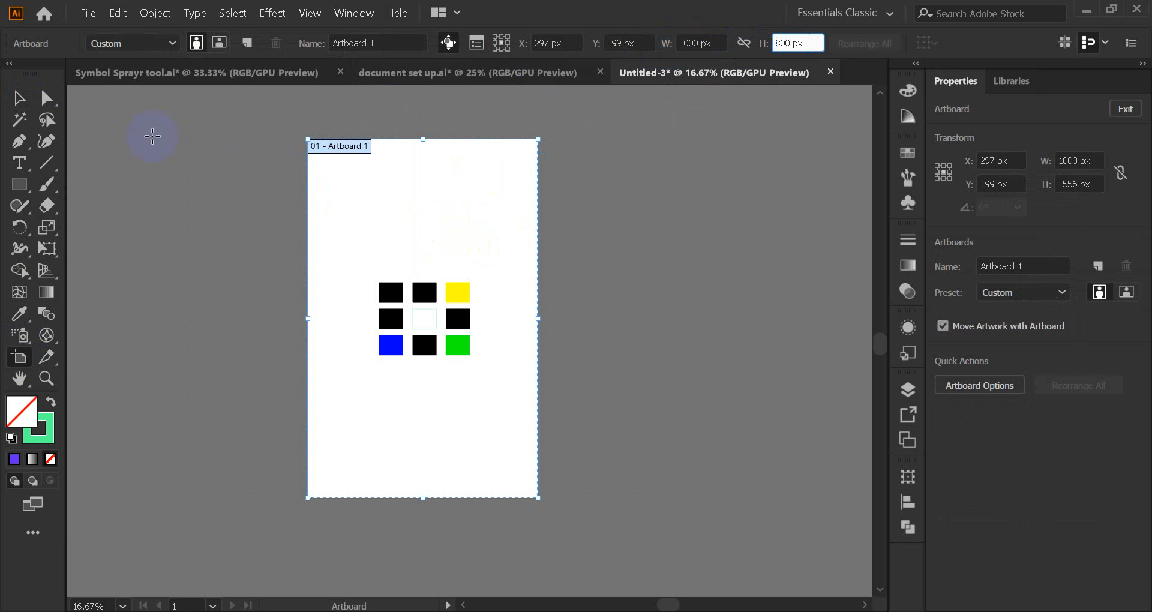
{"action": "left_click", "coordinate": [18, 99]}
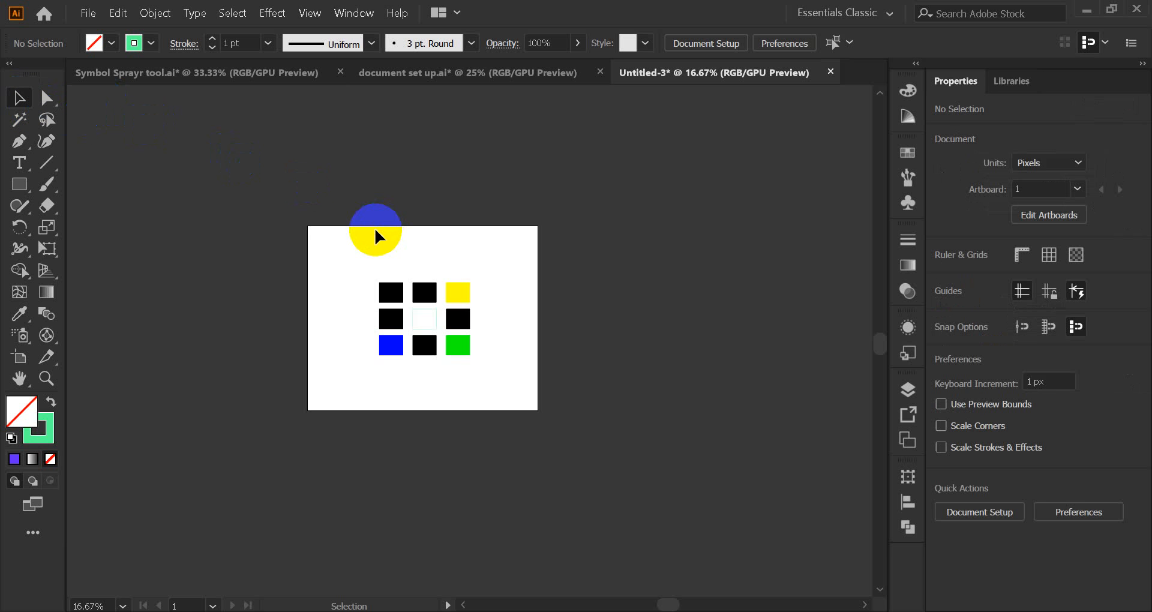
{"action": "scroll", "coordinate": [373, 229], "scroll_direction": "up", "scroll_amount": 2}
{"action": "scroll", "coordinate": [162, 270], "scroll_direction": "down", "scroll_amount": 1}
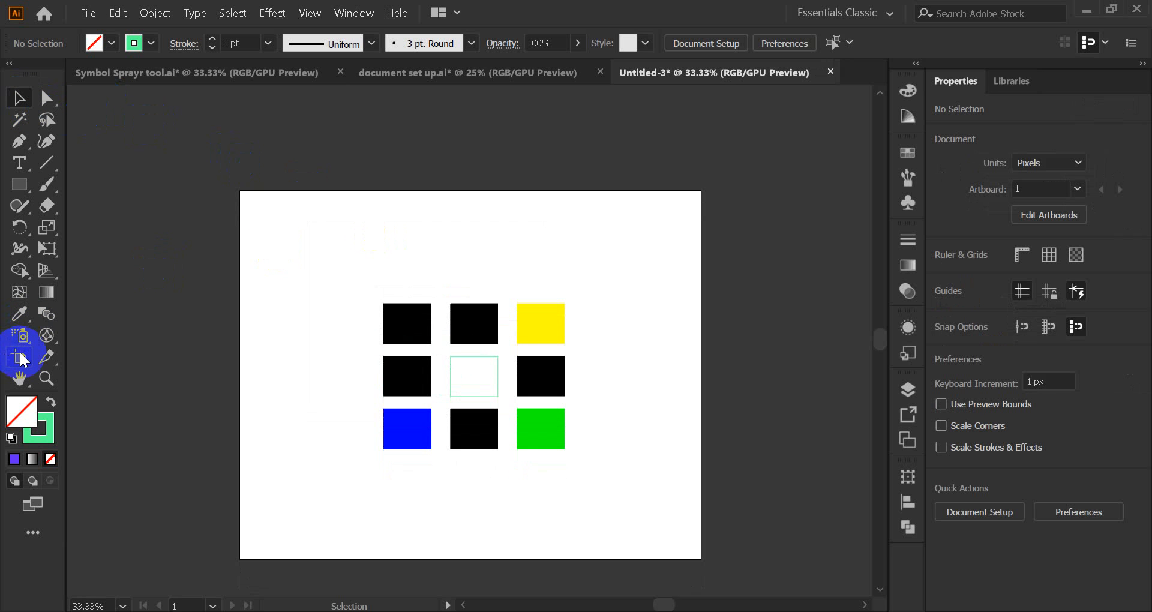
{"action": "left_click", "coordinate": [22, 358]}
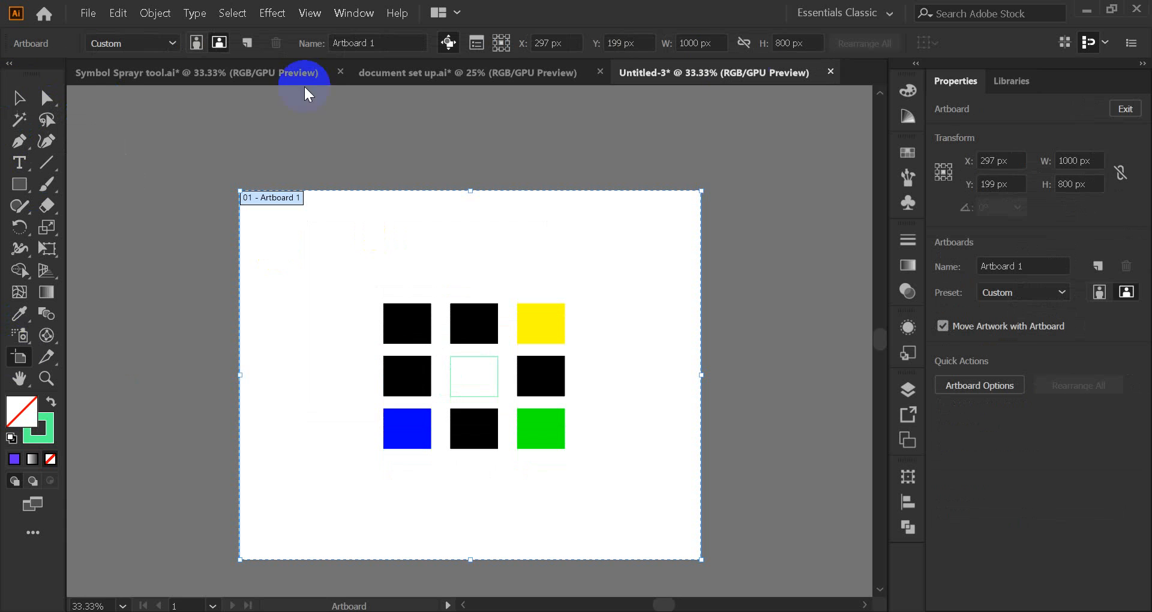
{"action": "left_click", "coordinate": [19, 98]}
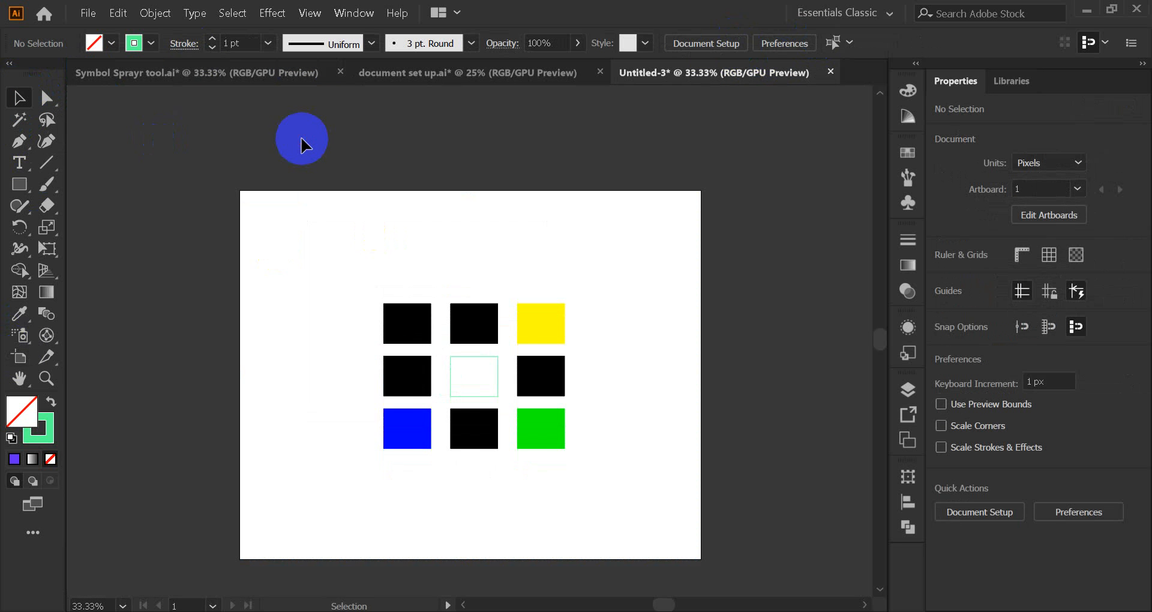
{"action": "scroll", "coordinate": [303, 144], "scroll_direction": "down", "scroll_amount": 1}
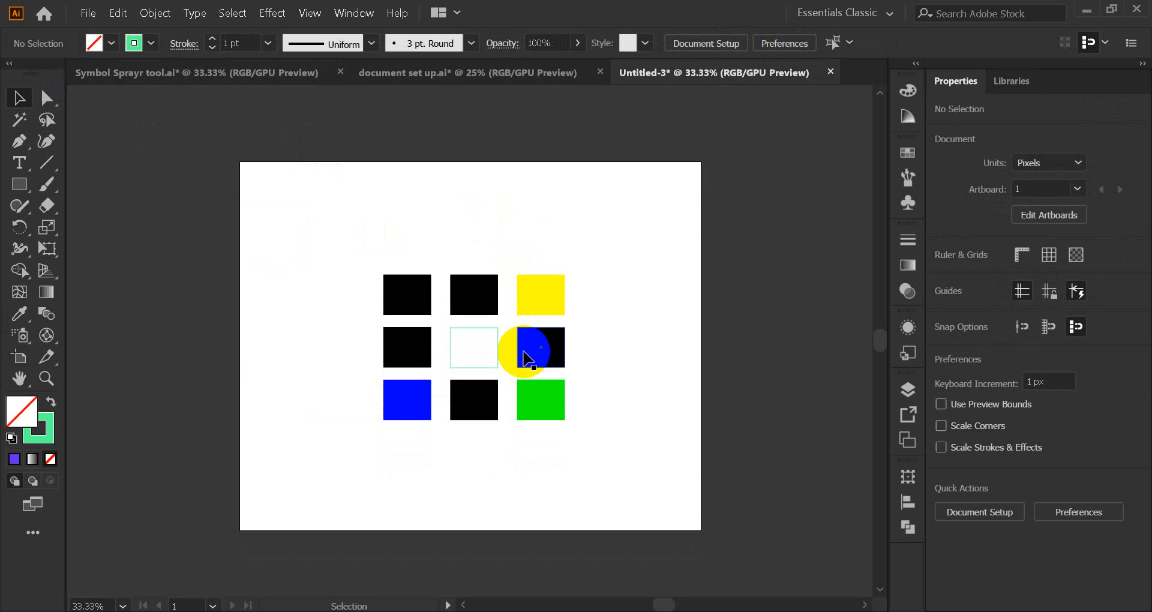
{"action": "left_click_drag", "start_coordinate": [524, 358], "coordinate": [33, 387]}
{"action": "left_click", "coordinate": [20, 356]}
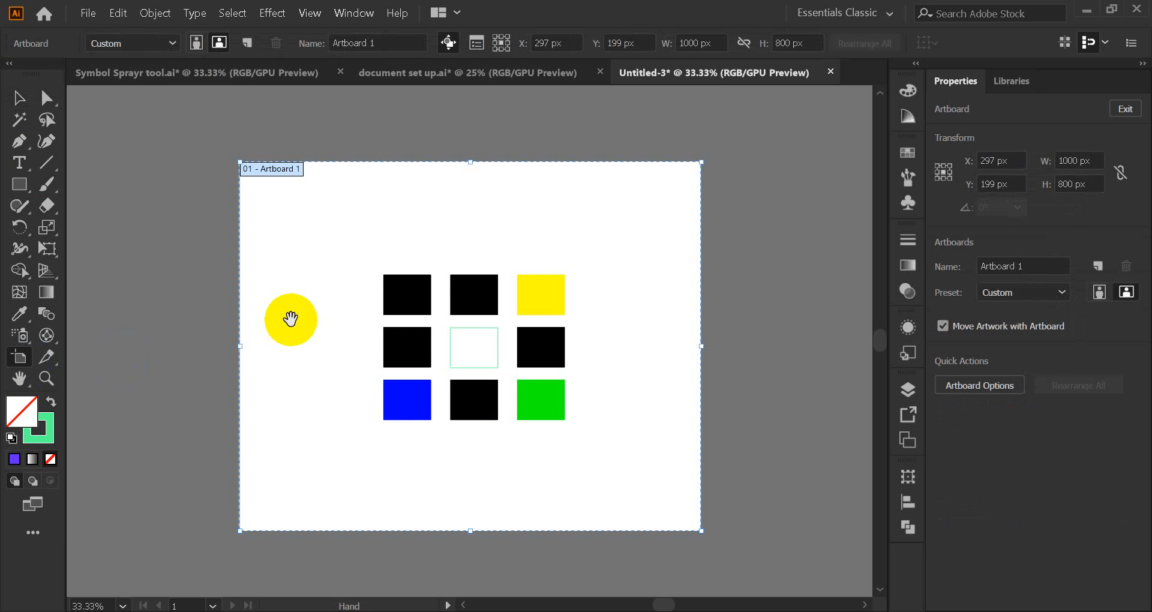
{"action": "left_click_drag", "start_coordinate": [288, 224], "coordinate": [383, 212]}
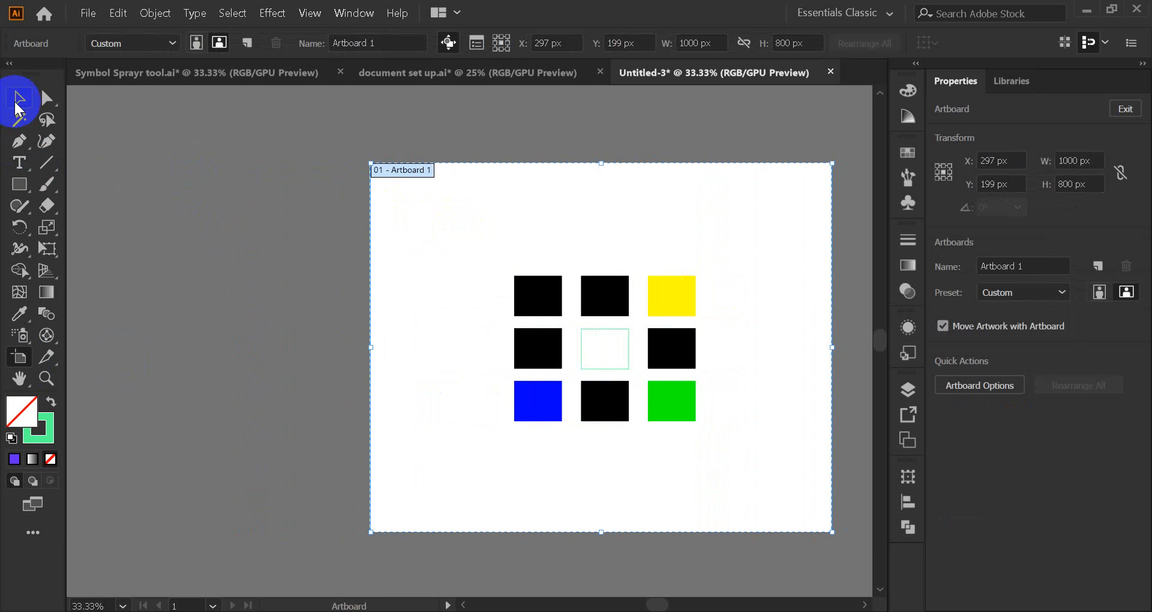
{"action": "left_click", "coordinate": [18, 99]}
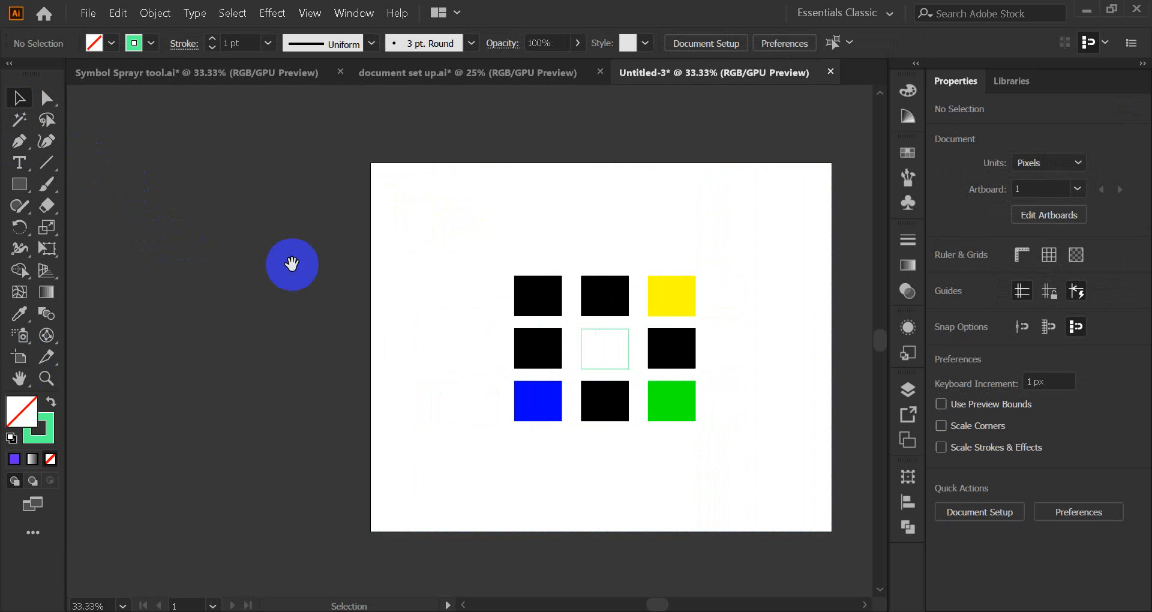
{"action": "left_click_drag", "start_coordinate": [434, 303], "coordinate": [399, 303]}
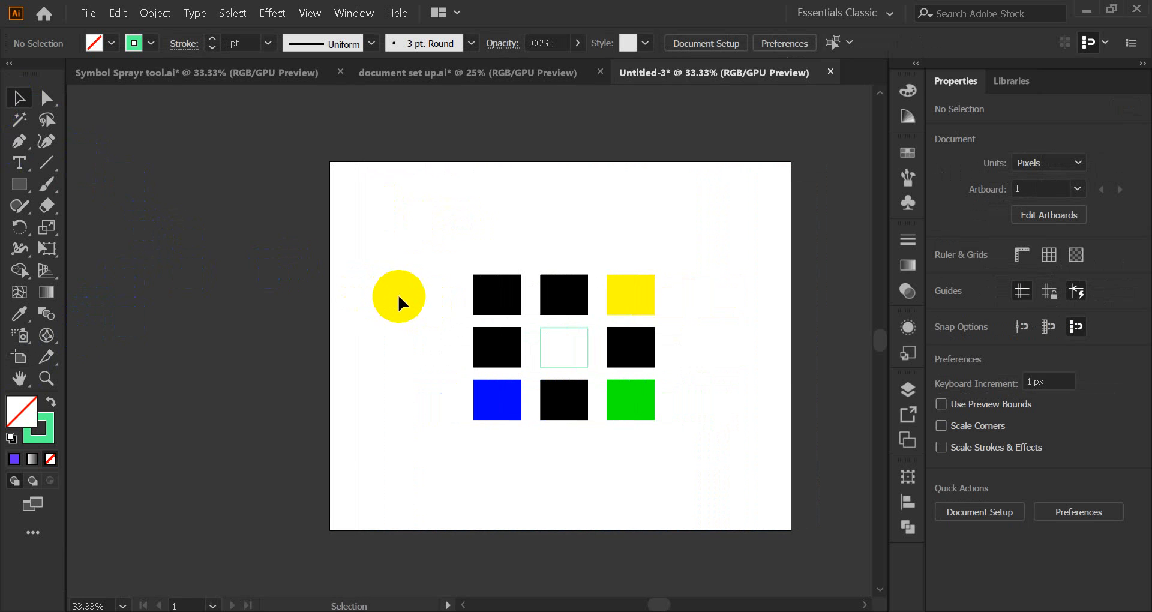
{"action": "left_click_drag", "start_coordinate": [398, 296], "coordinate": [334, 306]}
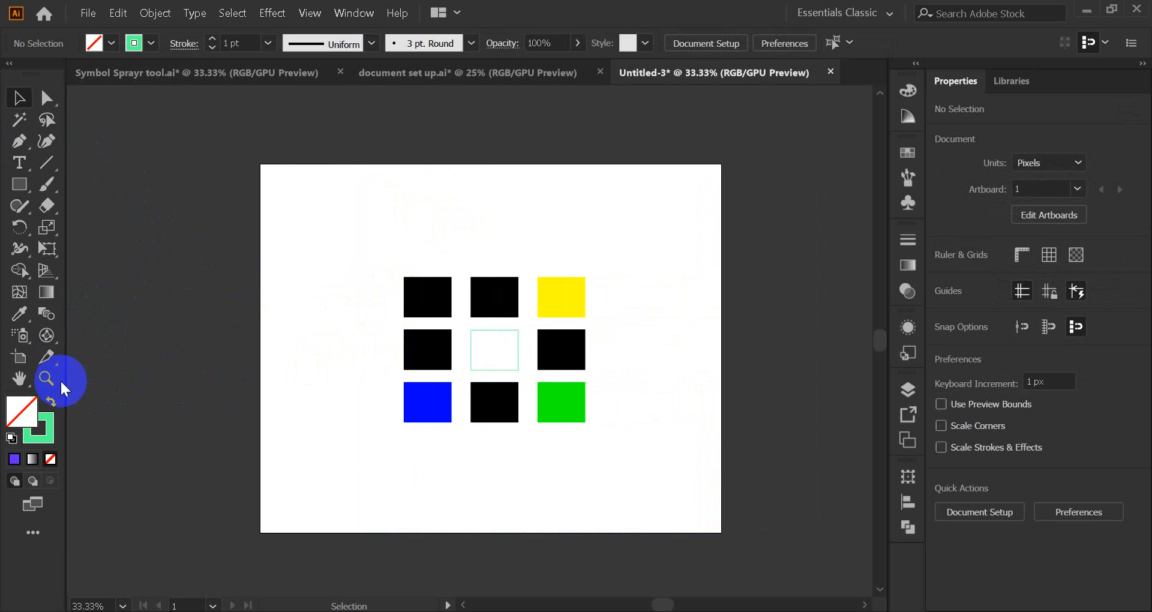
Step: Set the artboard to W 600 px and H 400 px, then pan it rightward
{"action": "left_click", "coordinate": [22, 360]}
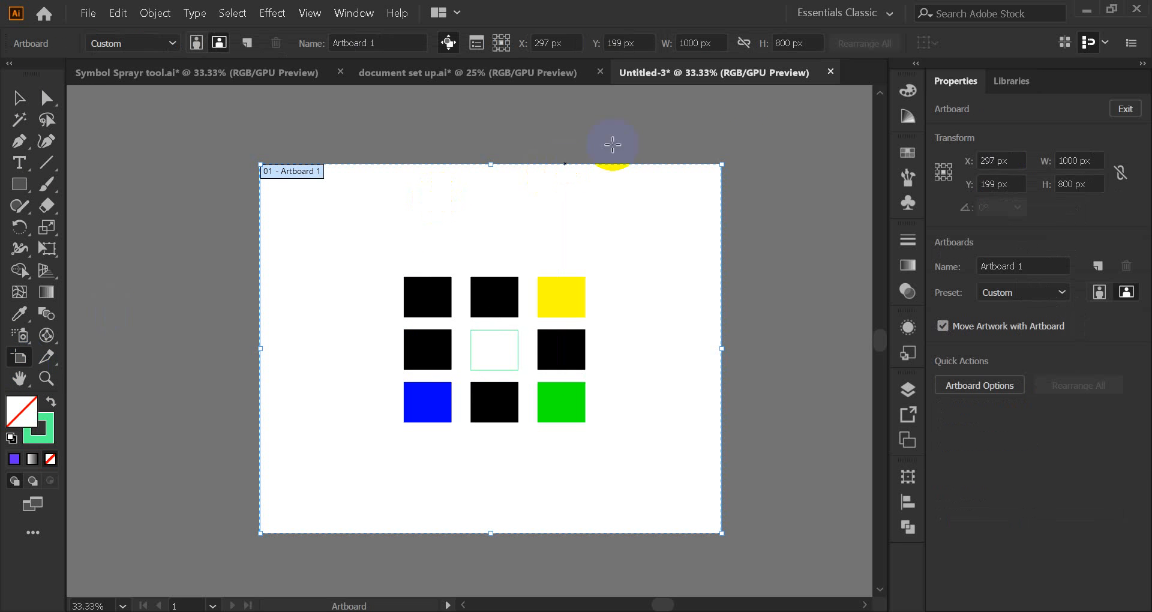
{"action": "double_click", "coordinate": [690, 43]}
{"action": "type", "text": "600"}
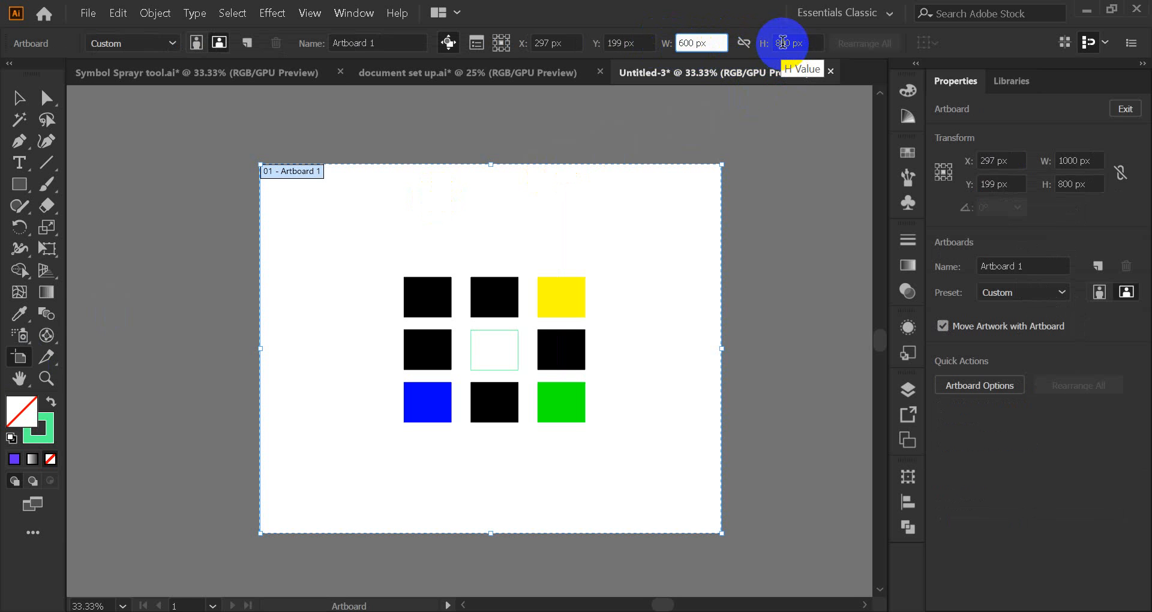
{"action": "key", "text": "Tab"}
{"action": "type", "text": "4"}
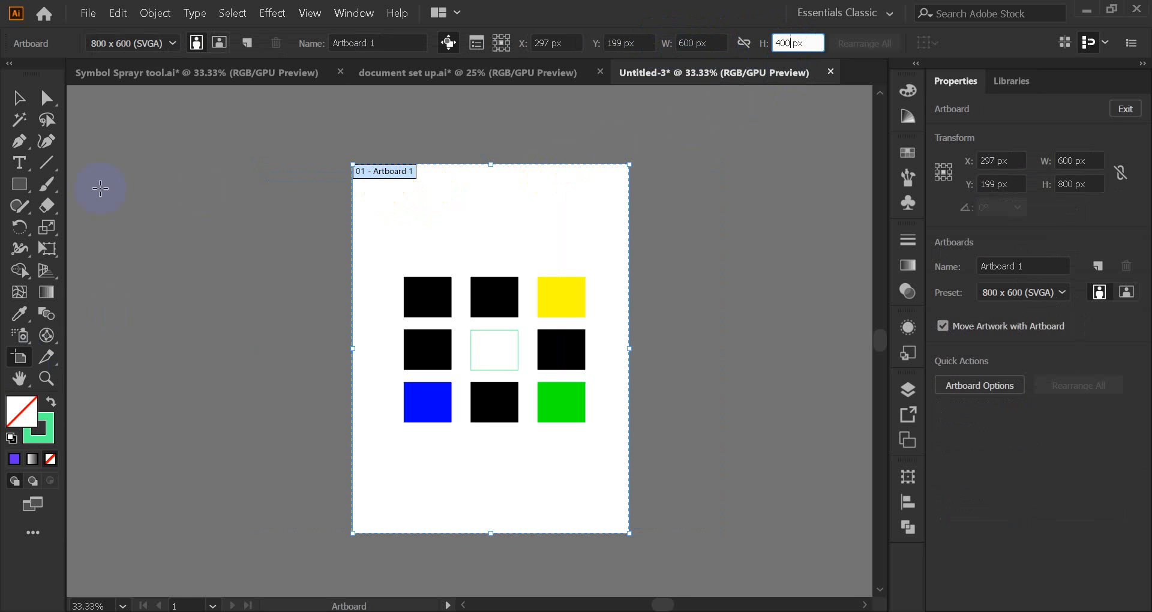
{"action": "key", "text": "Return"}
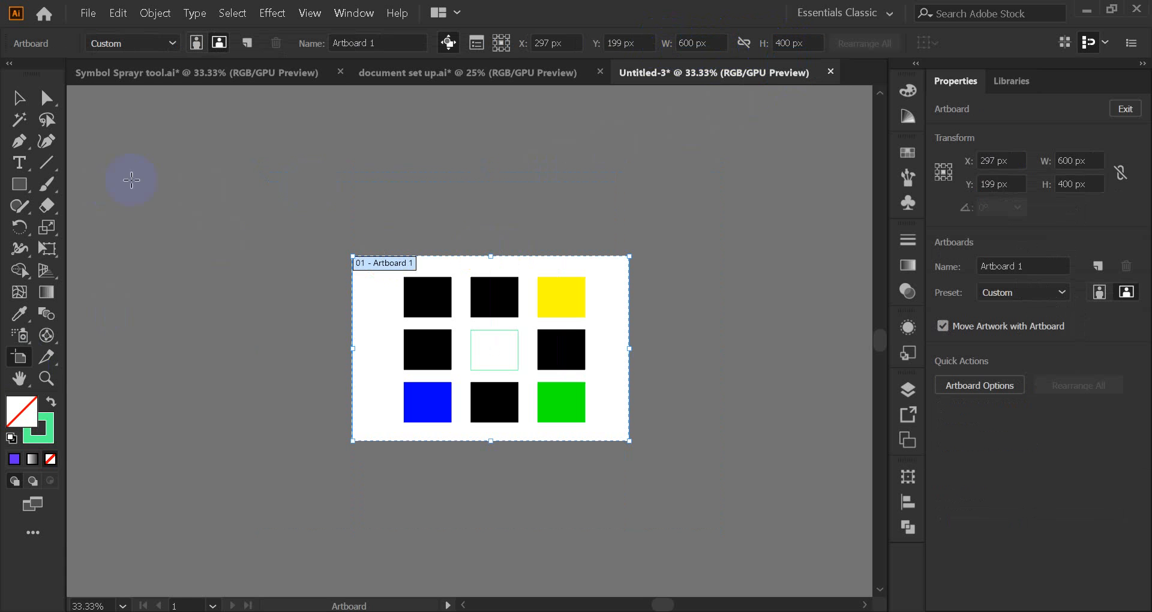
{"action": "left_click", "coordinate": [20, 107]}
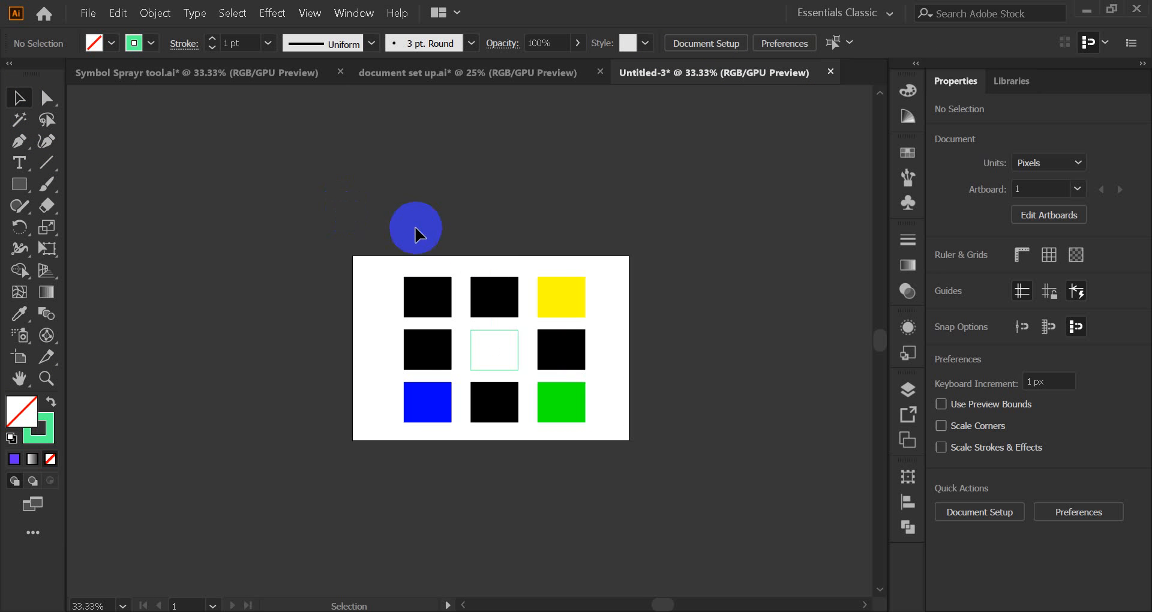
{"action": "left_click", "coordinate": [384, 344]}
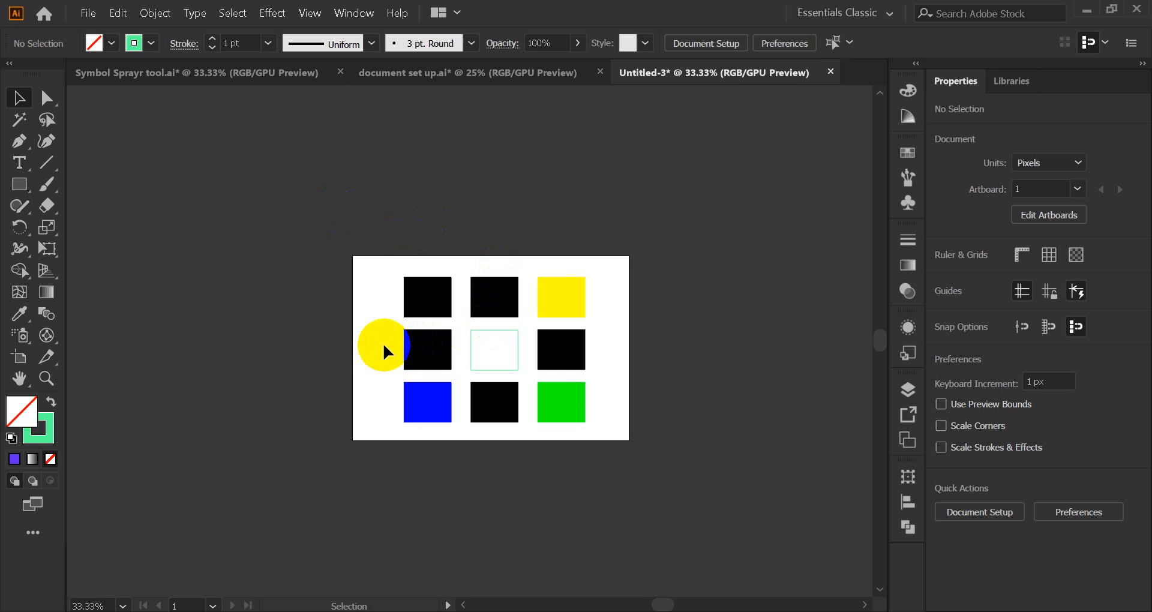
{"action": "left_click_drag", "start_coordinate": [384, 350], "coordinate": [558, 347]}
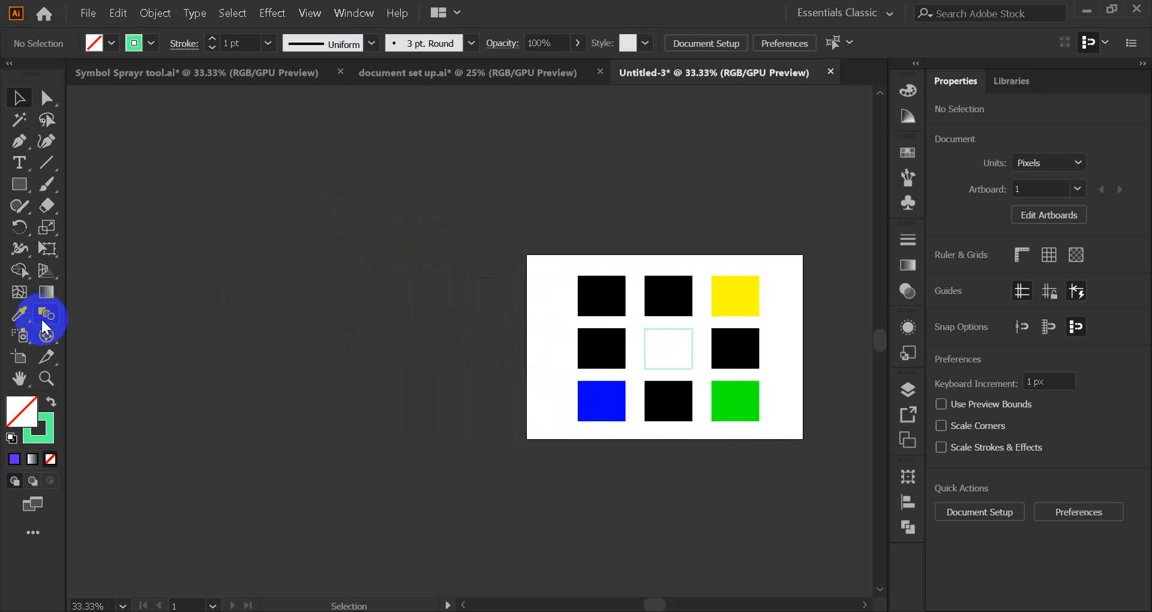
Step: Draw Artboard 2 left of the grid's artboard and set its width to 600 px
{"action": "left_click", "coordinate": [19, 356]}
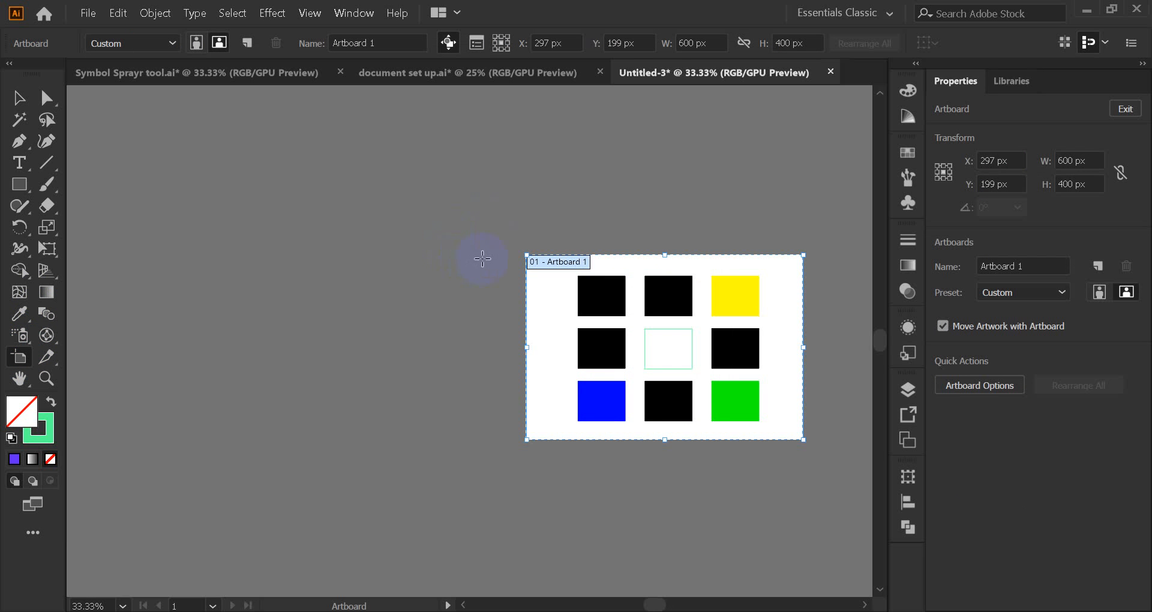
{"action": "left_click_drag", "start_coordinate": [496, 255], "coordinate": [265, 440]}
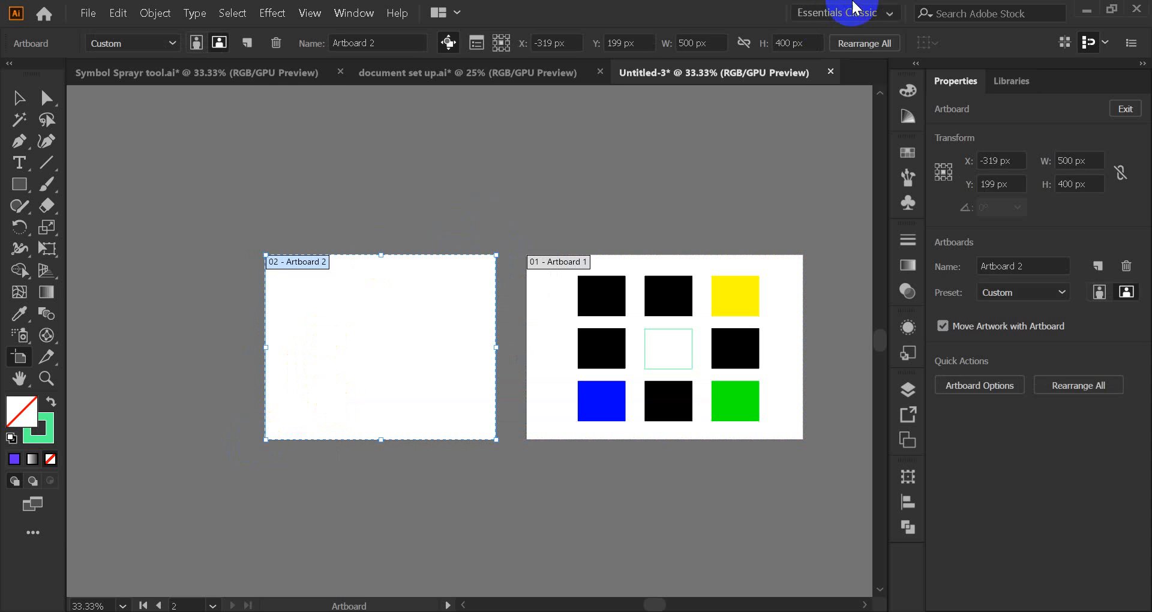
{"action": "left_click", "coordinate": [681, 43]}
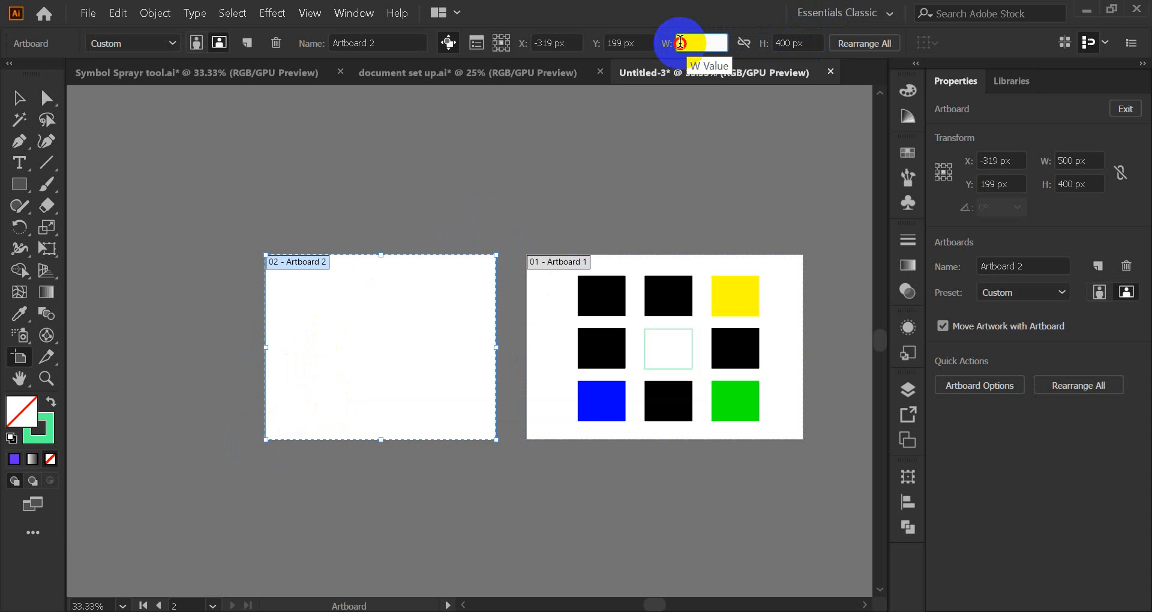
{"action": "type", "text": "6"}
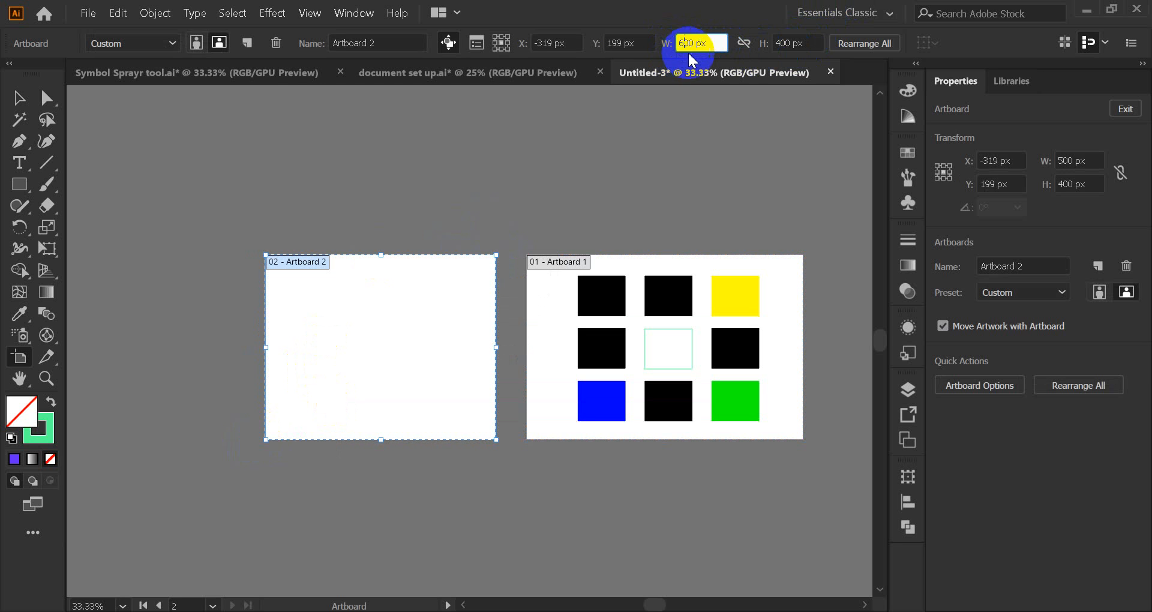
{"action": "left_click", "coordinate": [785, 40]}
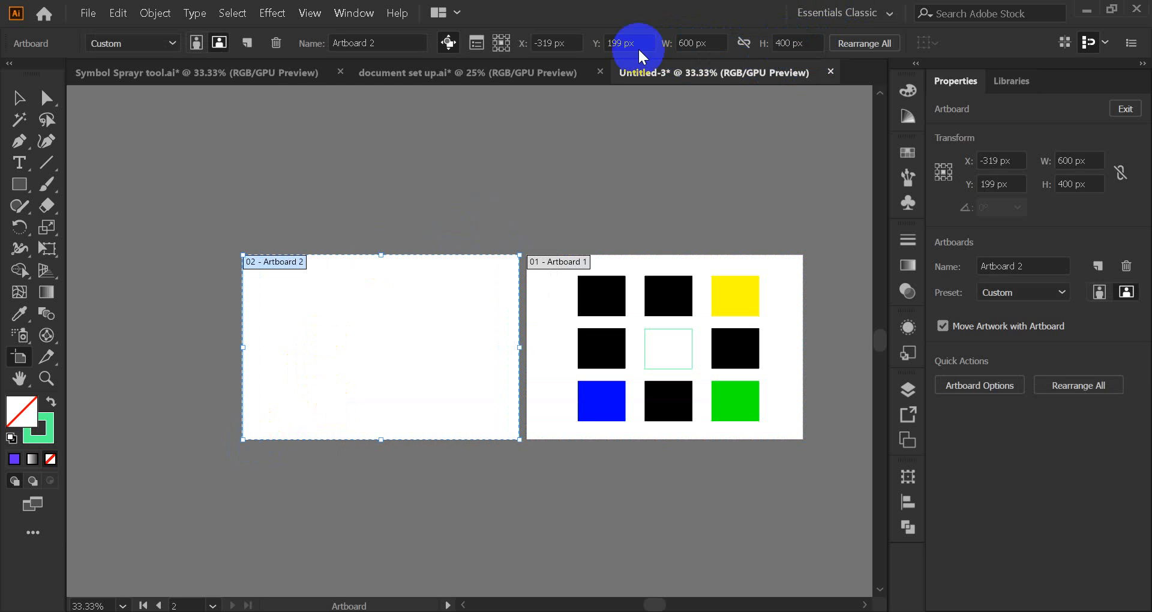
{"action": "left_click", "coordinate": [18, 97]}
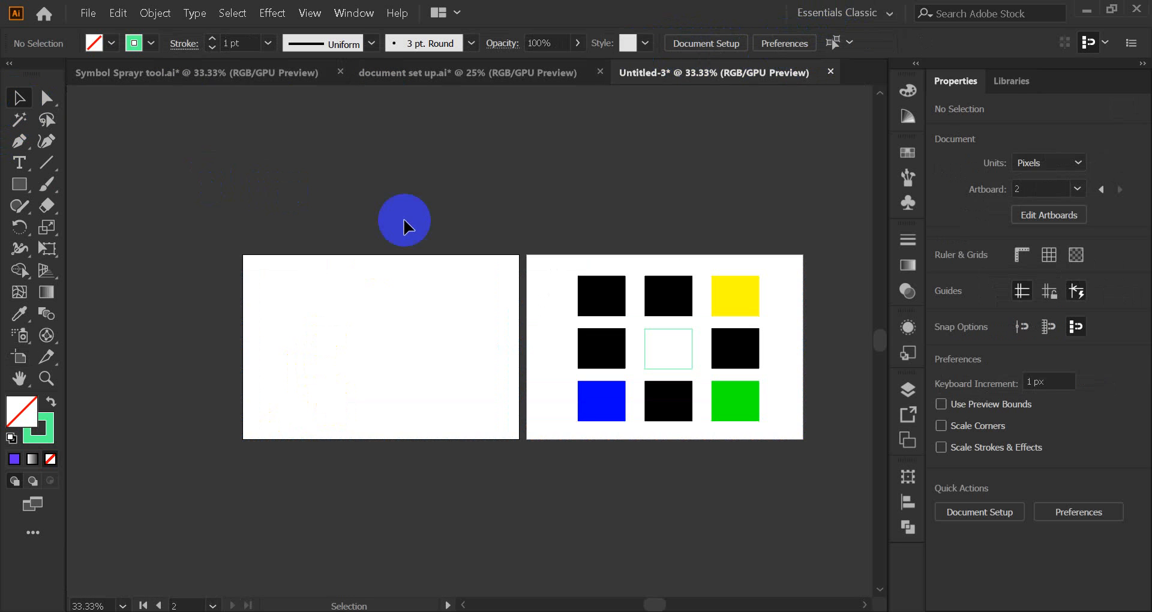
{"action": "scroll", "coordinate": [371, 270], "scroll_direction": "up", "scroll_amount": 4}
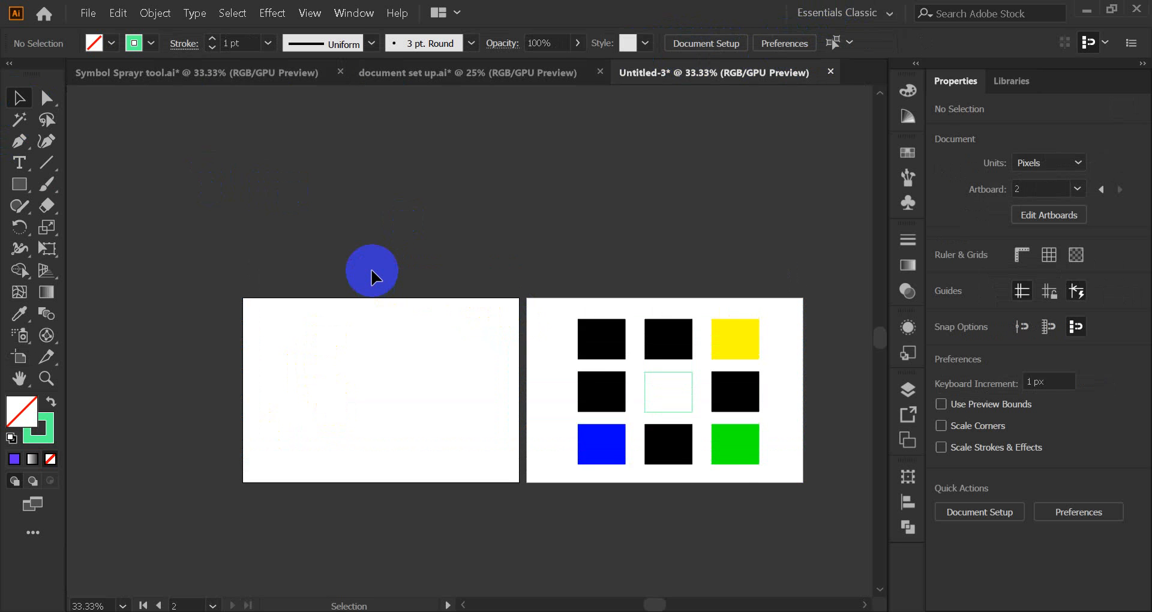
{"action": "scroll", "coordinate": [690, 267], "scroll_direction": "down", "scroll_amount": 2}
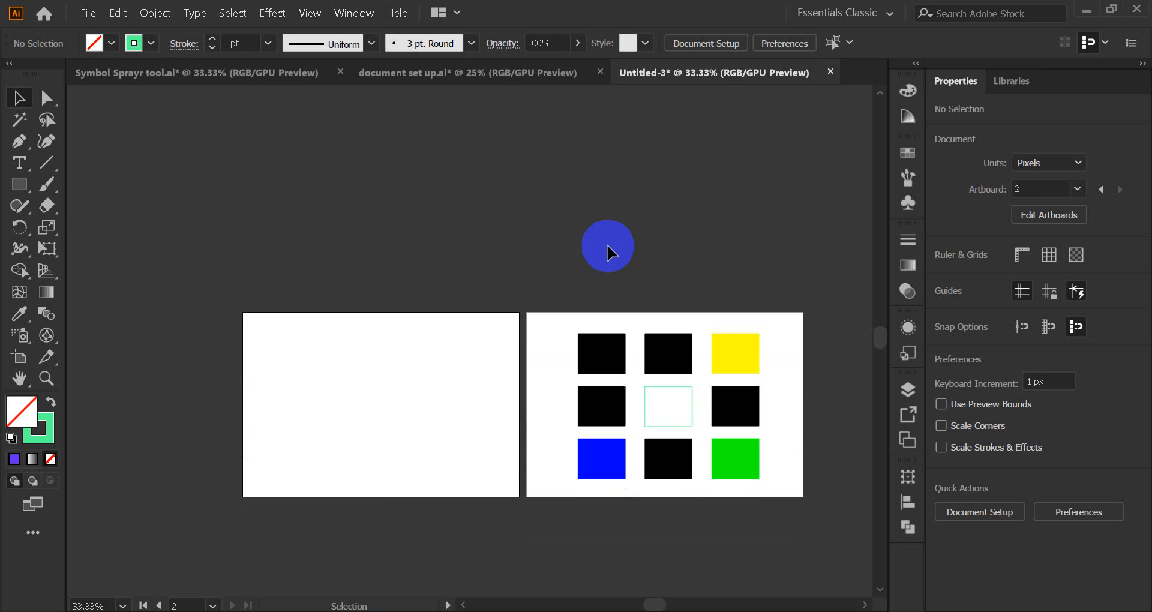
Step: Draw Artboards 3 and 4 above the first pair, positioning Artboard 4 beside Artboard 3
{"action": "left_click", "coordinate": [20, 356]}
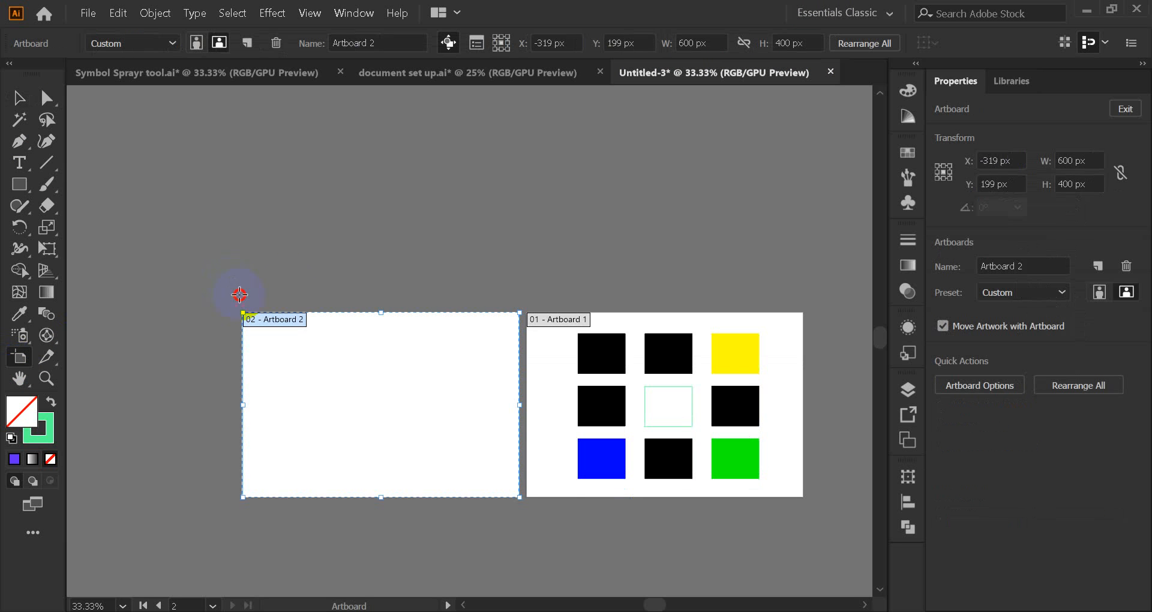
{"action": "left_click_drag", "start_coordinate": [239, 295], "coordinate": [522, 124]}
{"action": "left_click", "coordinate": [18, 98]}
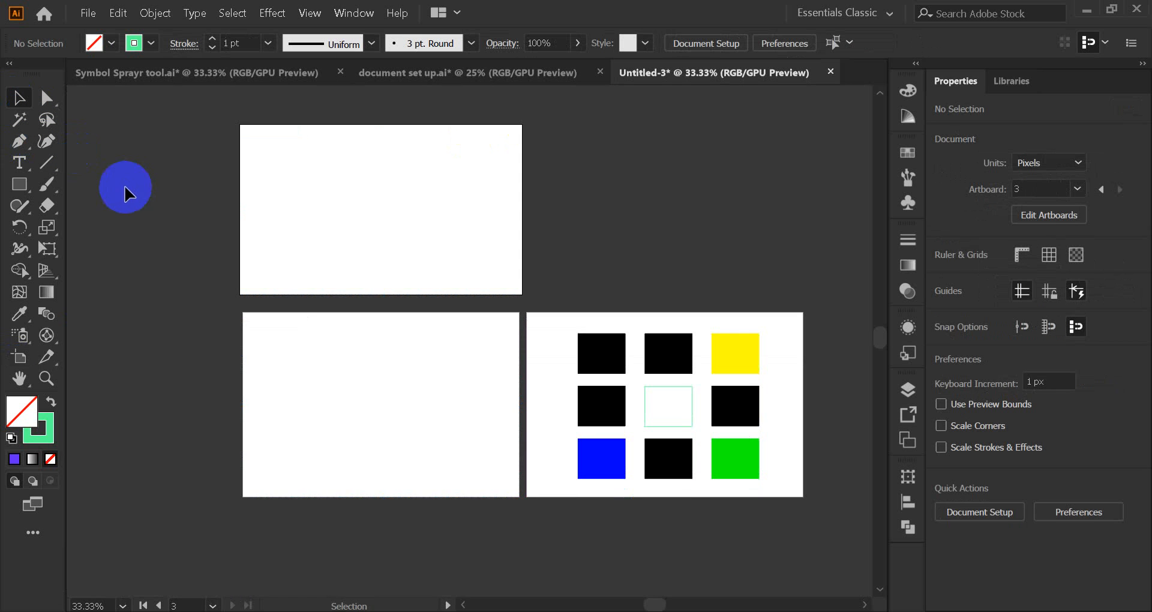
{"action": "left_click", "coordinate": [13, 362]}
{"action": "left_click_drag", "start_coordinate": [535, 124], "coordinate": [803, 298]}
{"action": "left_click", "coordinate": [21, 106]}
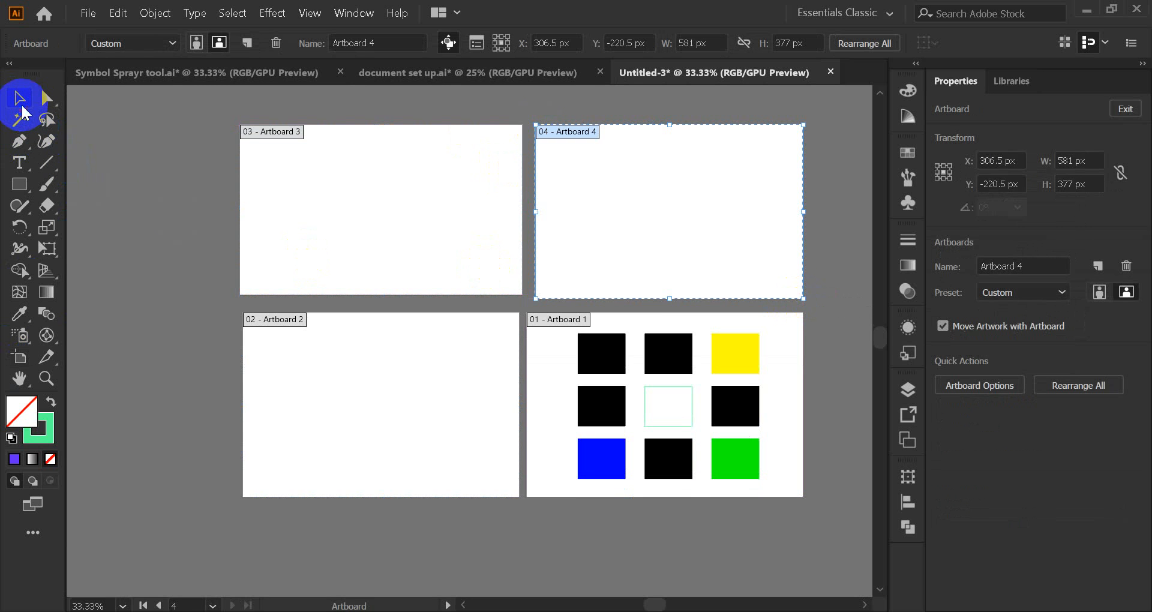
{"action": "left_click", "coordinate": [141, 174]}
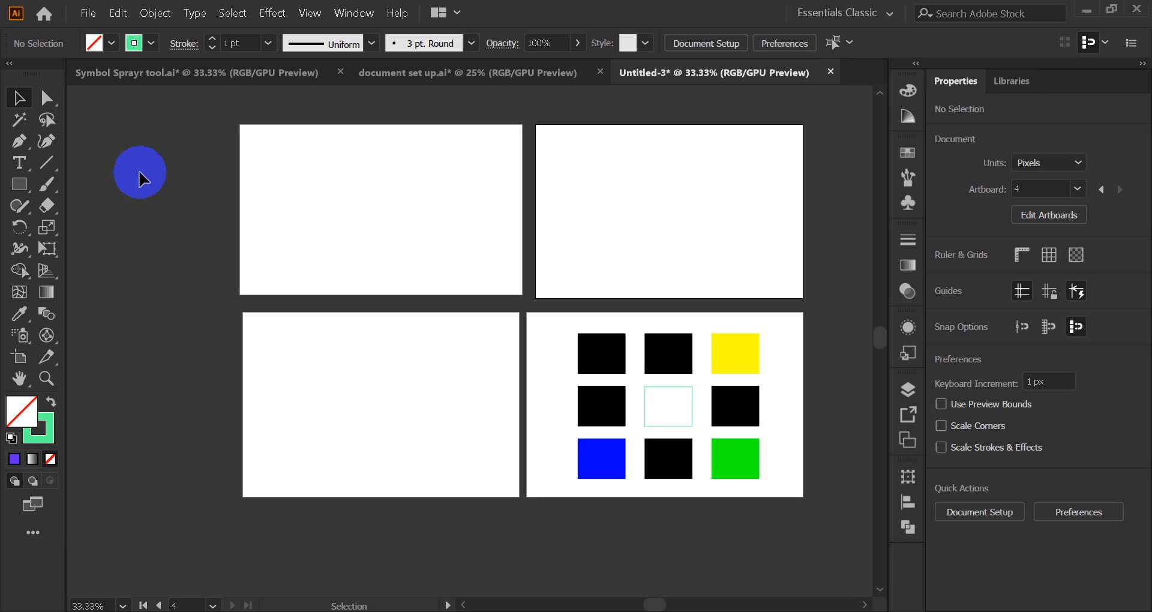
{"action": "left_click", "coordinate": [943, 611]}
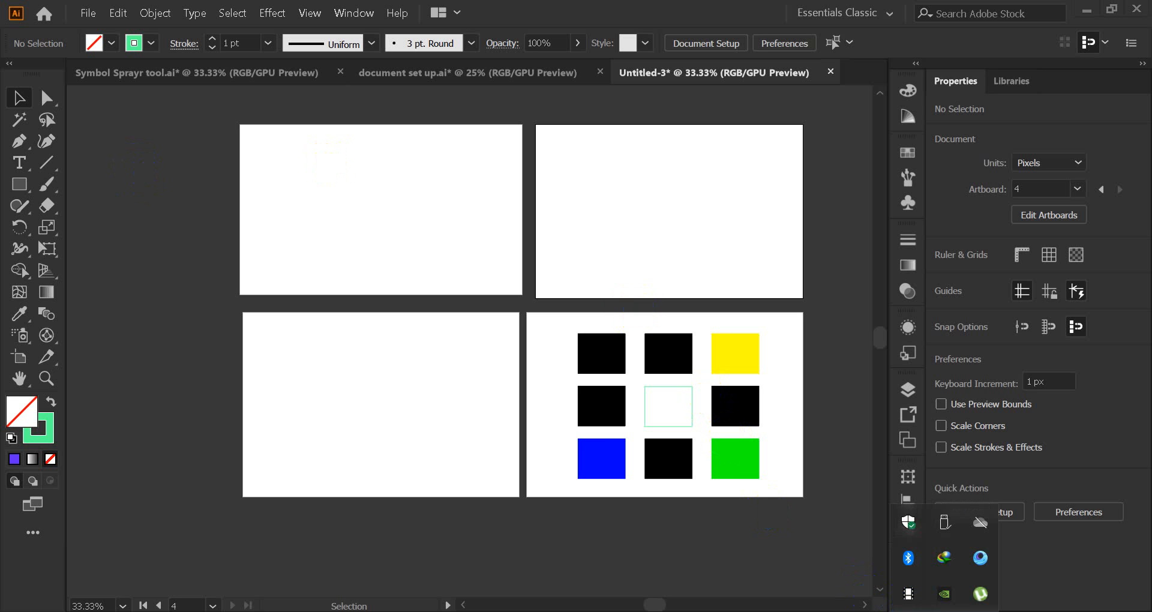
{"action": "left_click", "coordinate": [903, 599]}
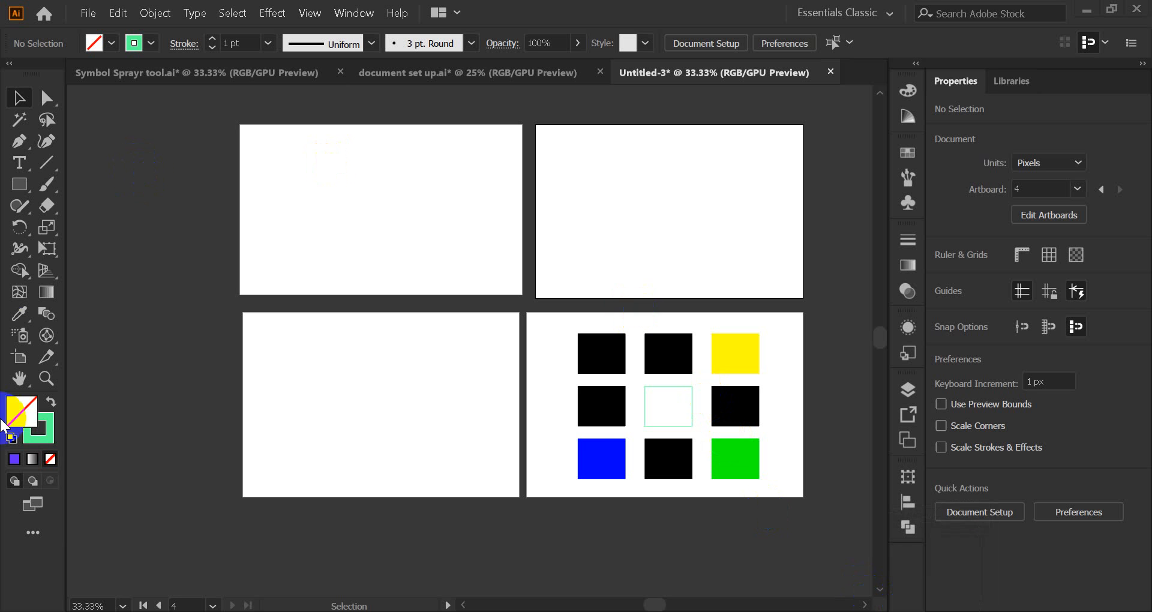
{"action": "left_click", "coordinate": [20, 358]}
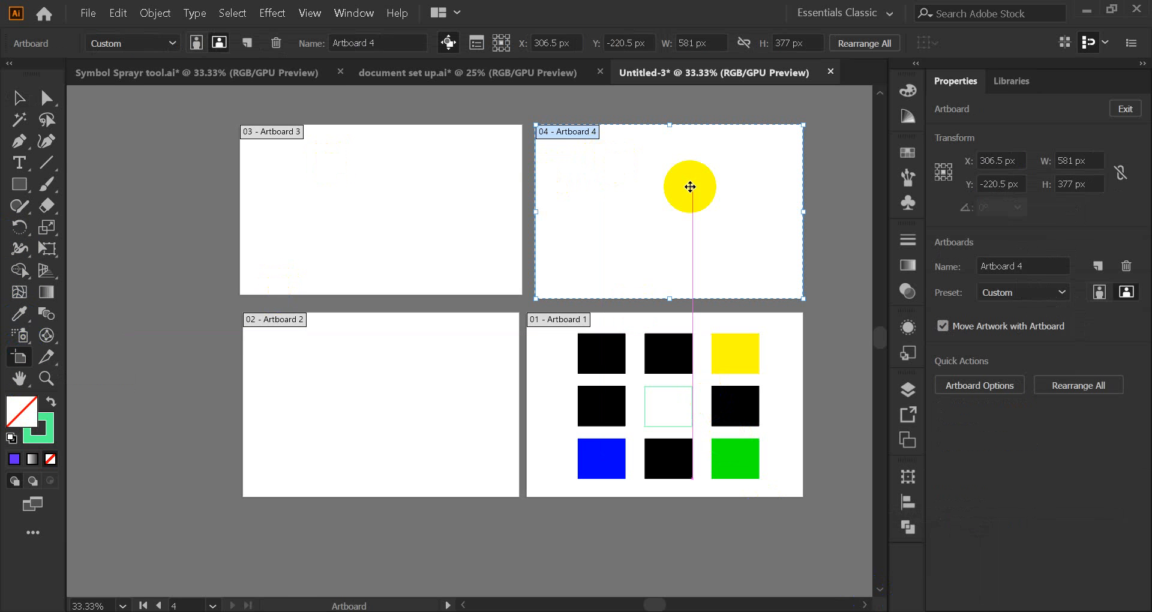
{"action": "left_click_drag", "start_coordinate": [690, 190], "coordinate": [653, 203]}
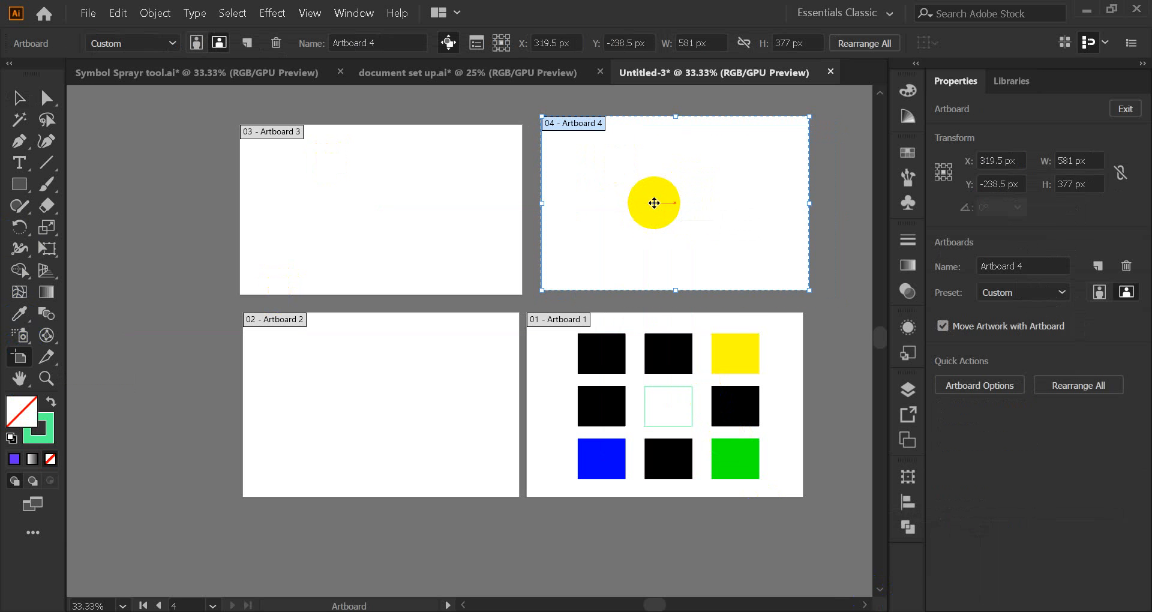
Step: Delete Artboards 4, 3 and 2 in turn, keeping only Artboard 1 with the grid
{"action": "left_click", "coordinate": [19, 98]}
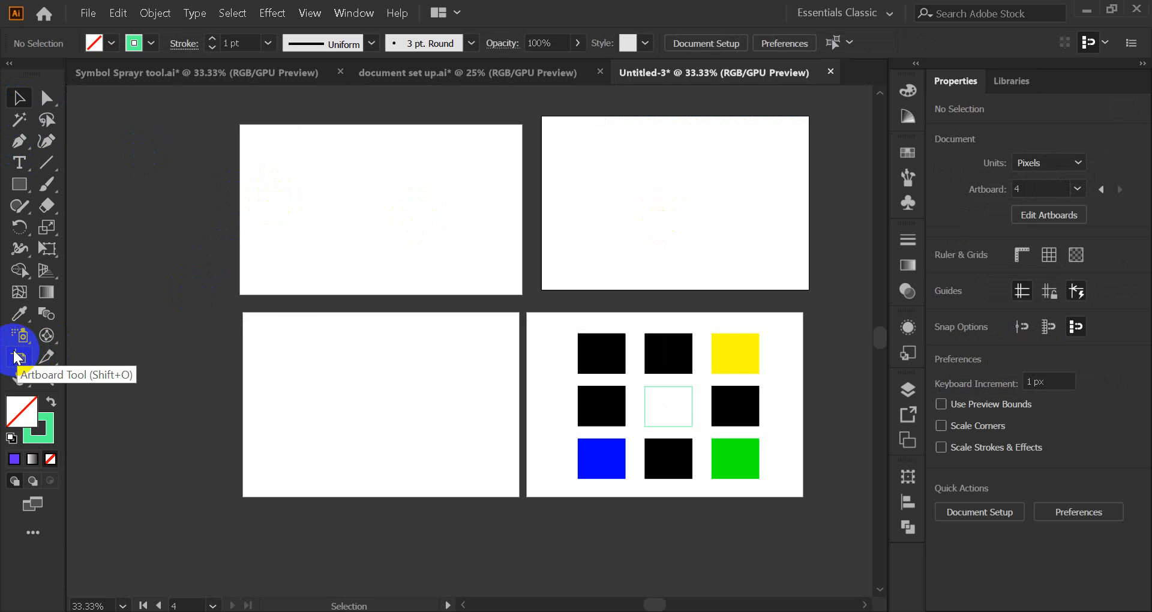
{"action": "left_click", "coordinate": [16, 357]}
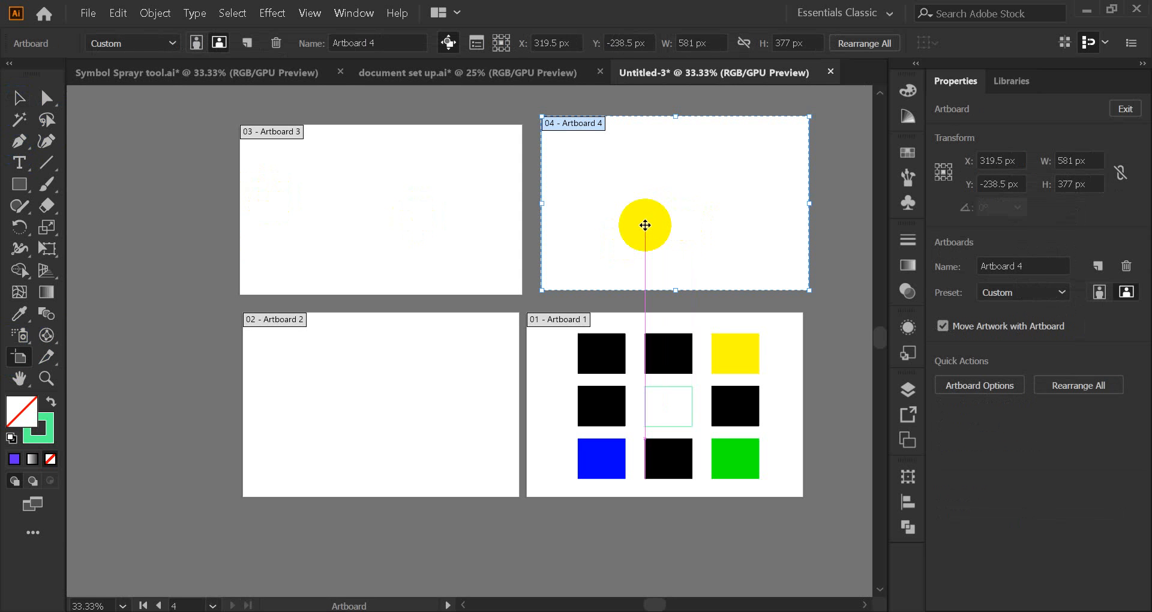
{"action": "key", "text": "Delete"}
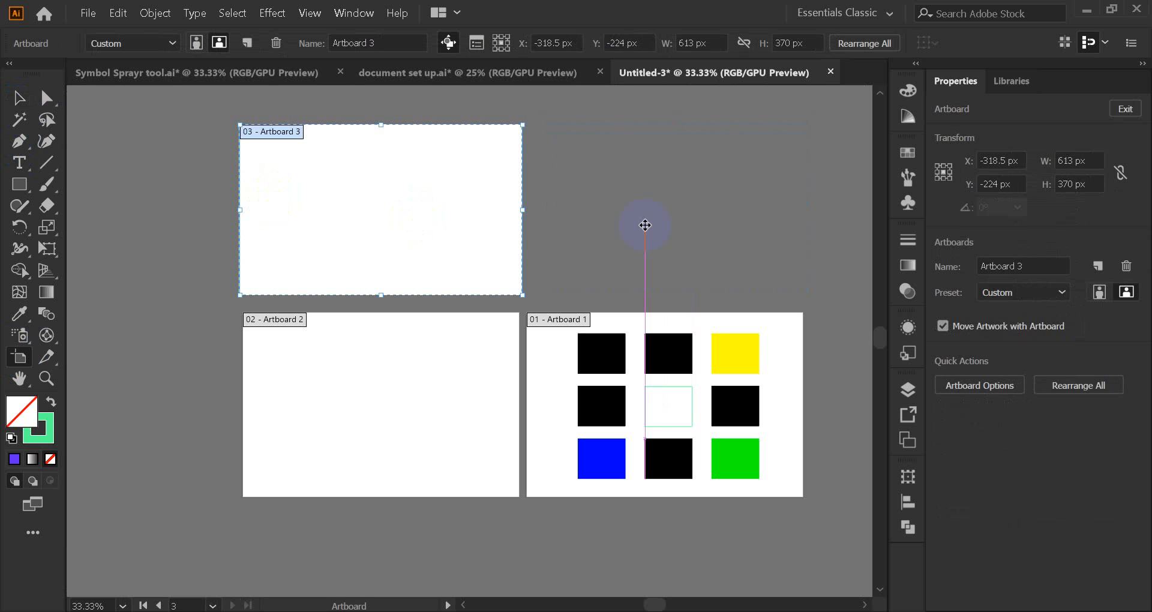
{"action": "left_click", "coordinate": [397, 211]}
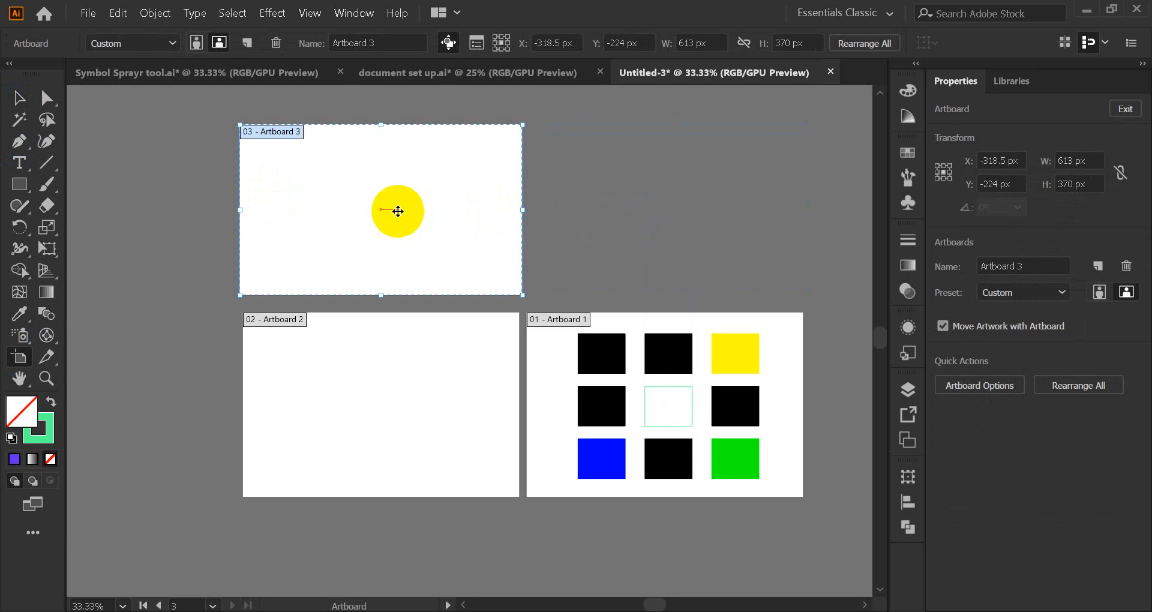
{"action": "key", "text": "Delete"}
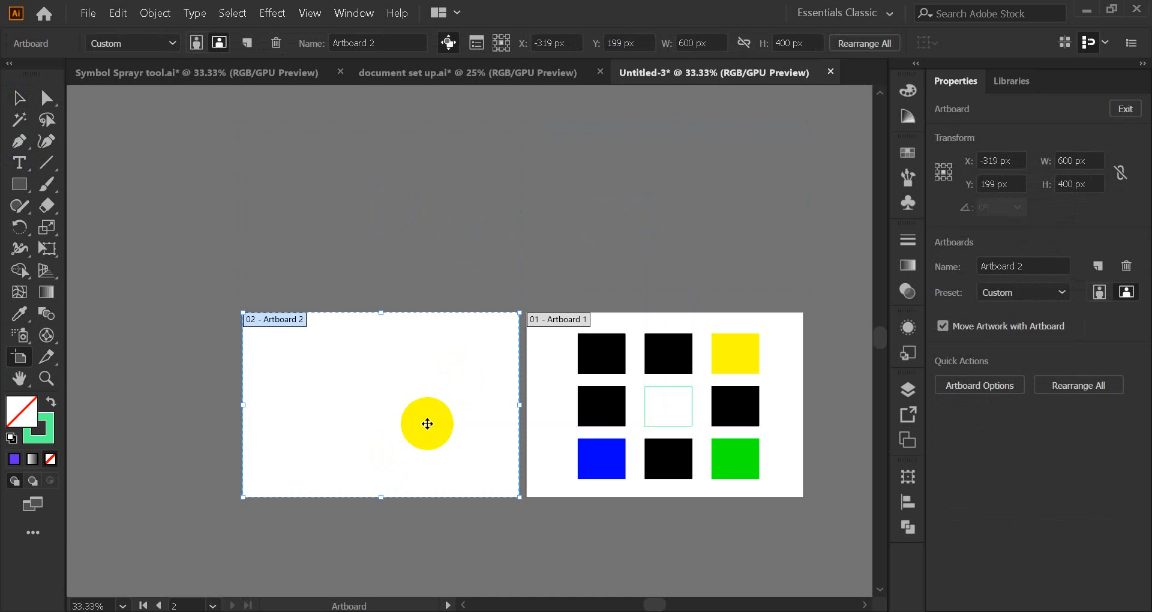
{"action": "key", "text": "Delete"}
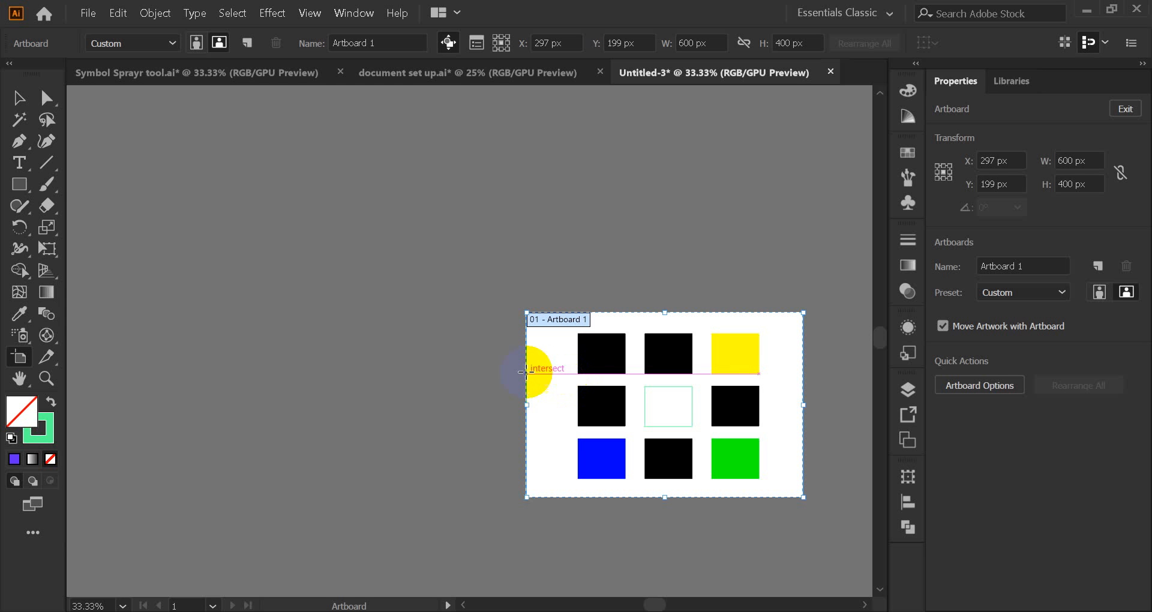
{"action": "left_click", "coordinate": [18, 105]}
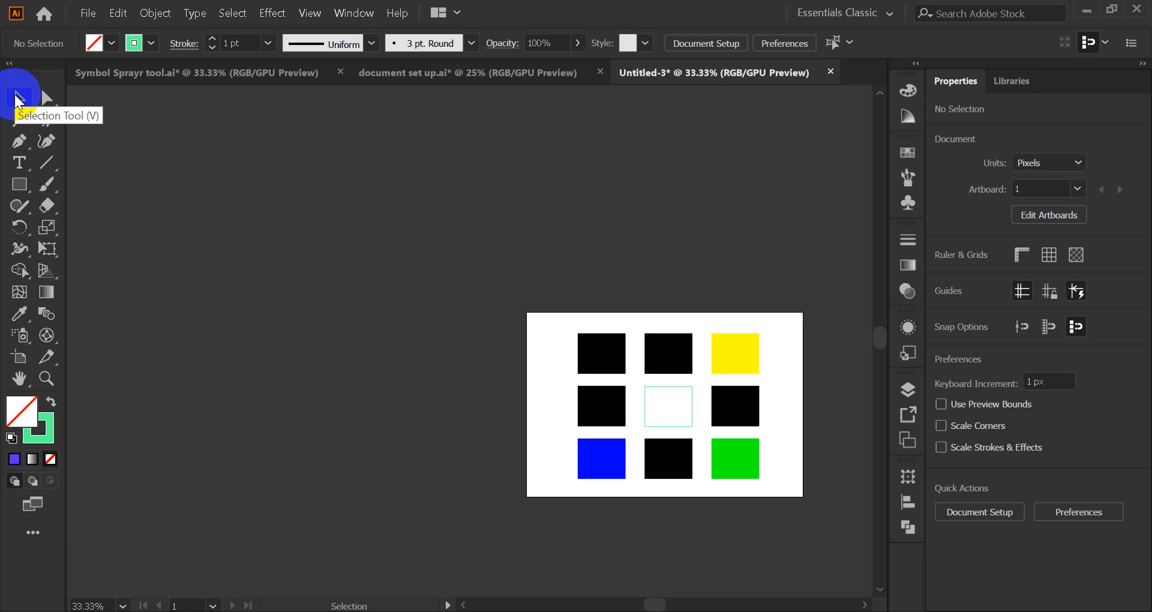
{"action": "left_click", "coordinate": [598, 606]}
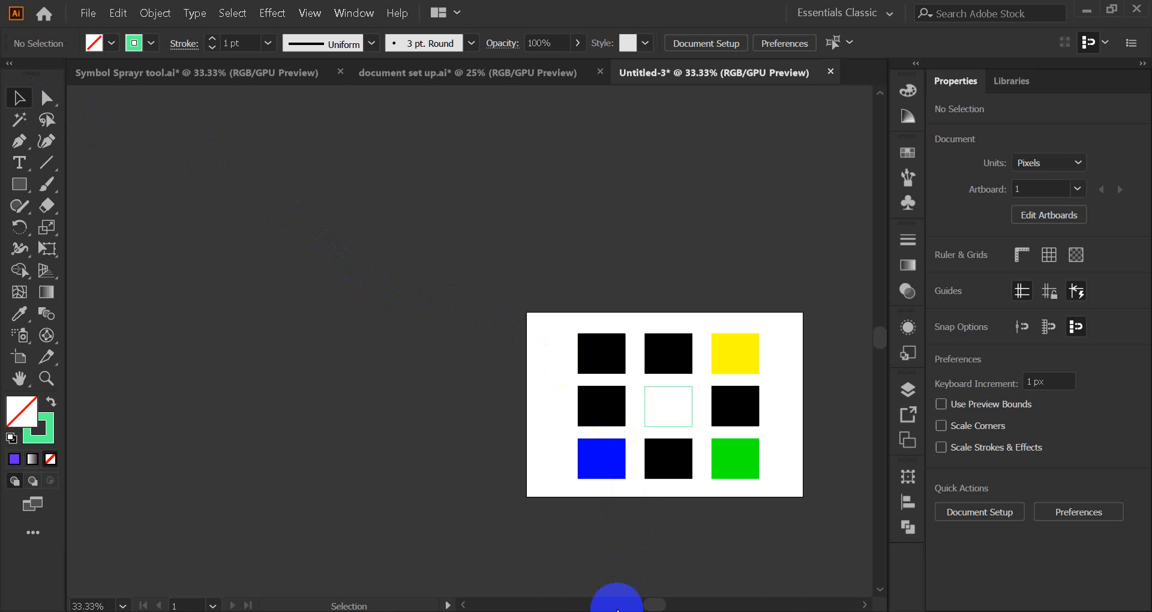
{"action": "left_click", "coordinate": [590, 480]}
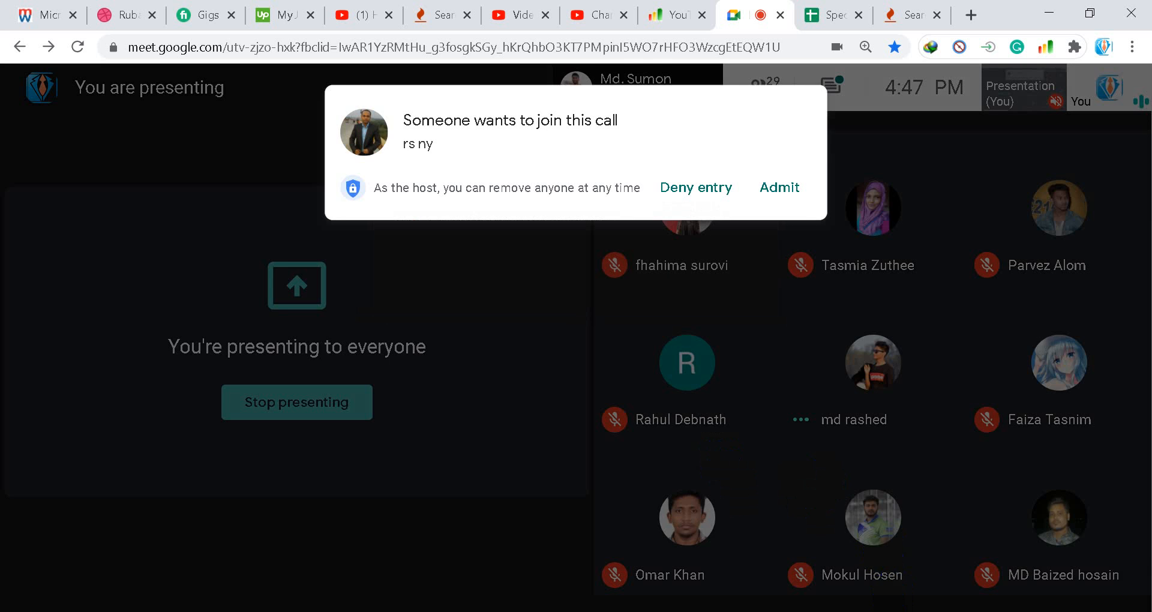
{"action": "left_click", "coordinate": [779, 186]}
{"action": "left_click", "coordinate": [944, 610]}
{"action": "right_click", "coordinate": [911, 595]}
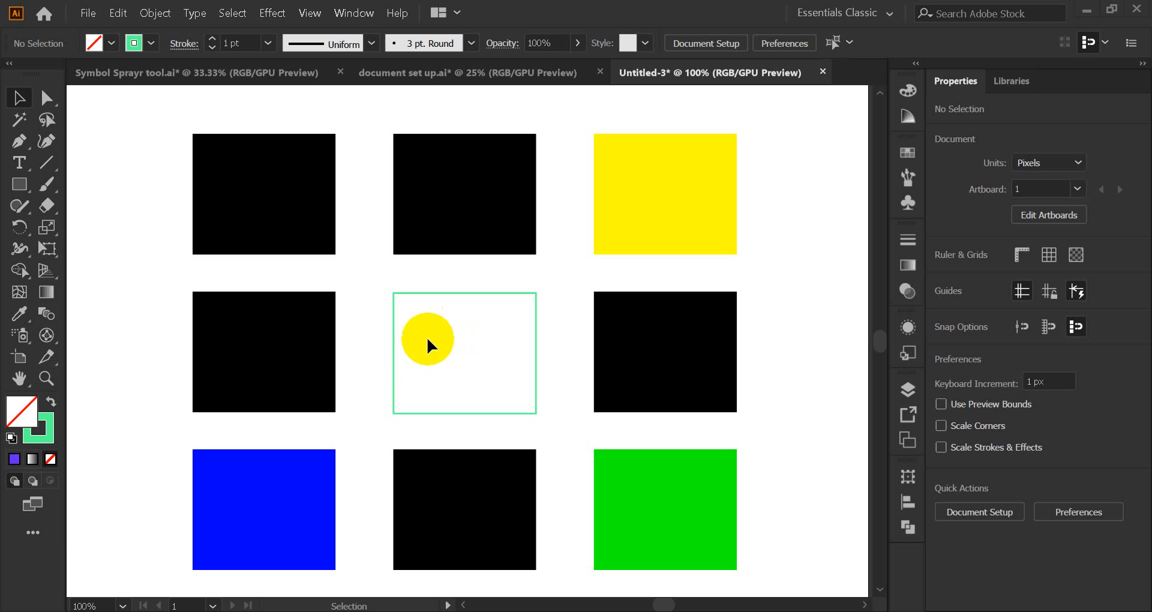
{"action": "left_click", "coordinate": [10, 379]}
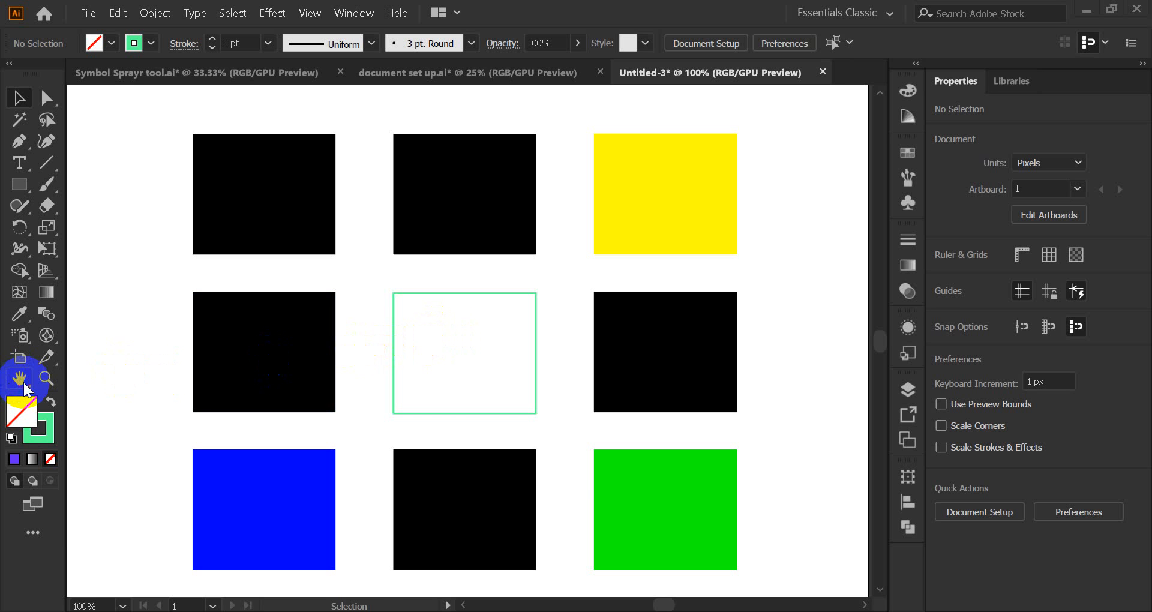
{"action": "scroll", "coordinate": [180, 314], "scroll_direction": "down", "scroll_amount": 1}
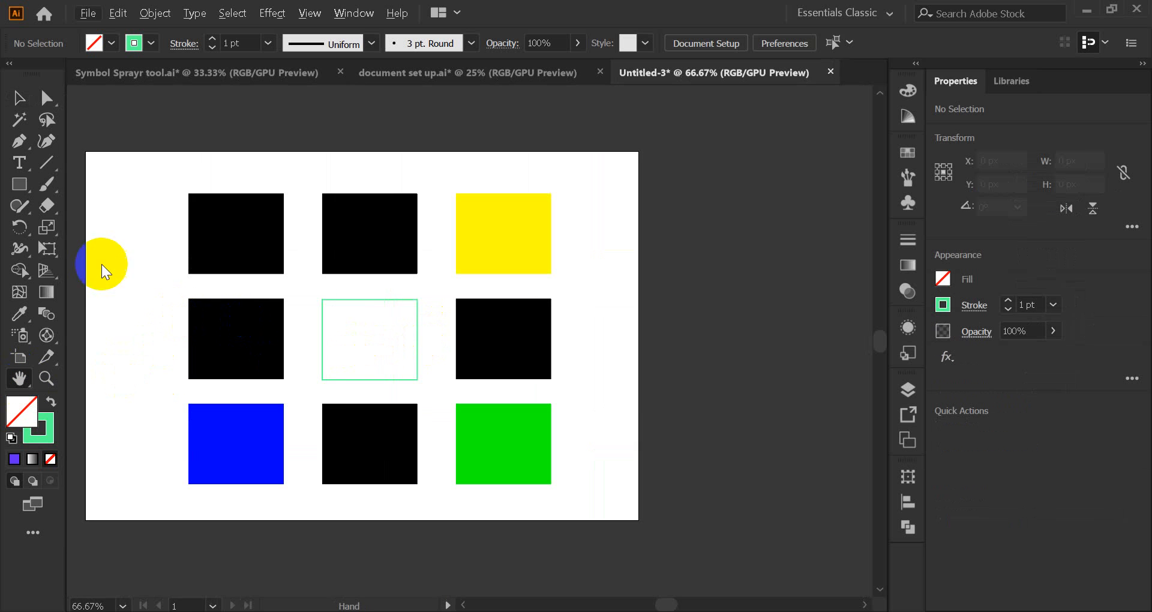
{"action": "left_click", "coordinate": [17, 99]}
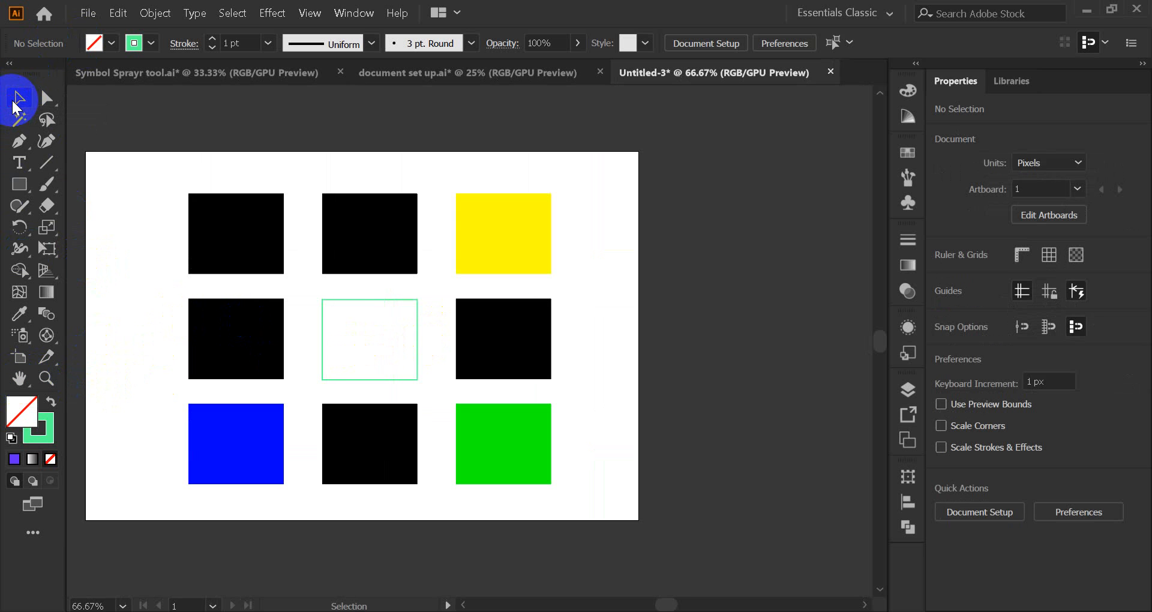
Step: Try moving the top-left black square, then undo the move and deselect it
{"action": "left_click", "coordinate": [249, 304]}
{"action": "left_click_drag", "start_coordinate": [319, 297], "coordinate": [406, 297]}
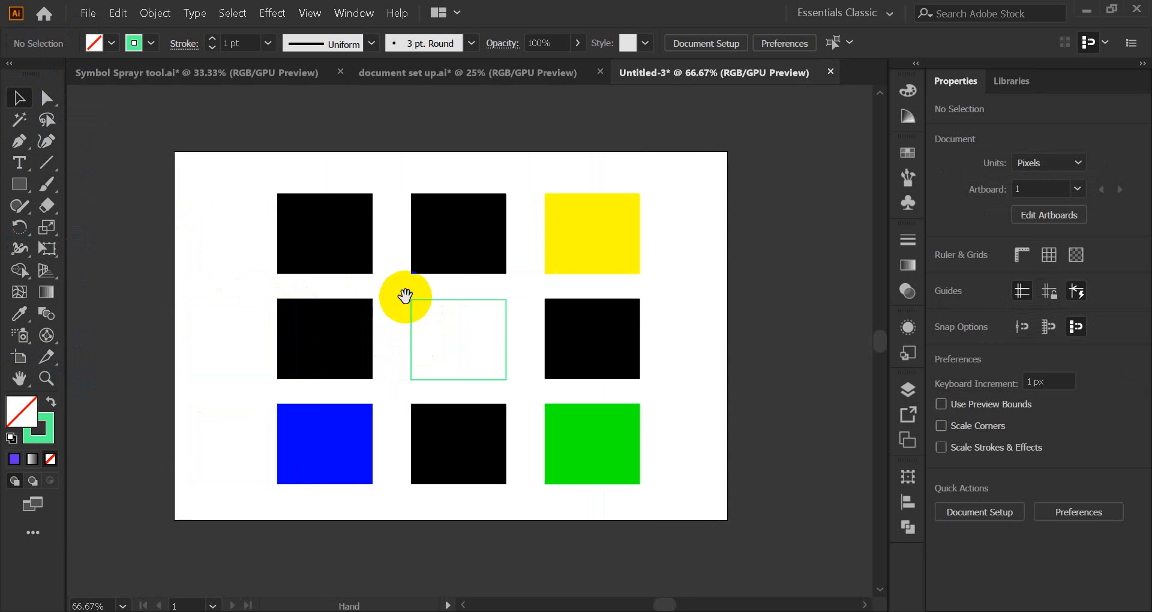
{"action": "left_click_drag", "start_coordinate": [304, 241], "coordinate": [222, 207]}
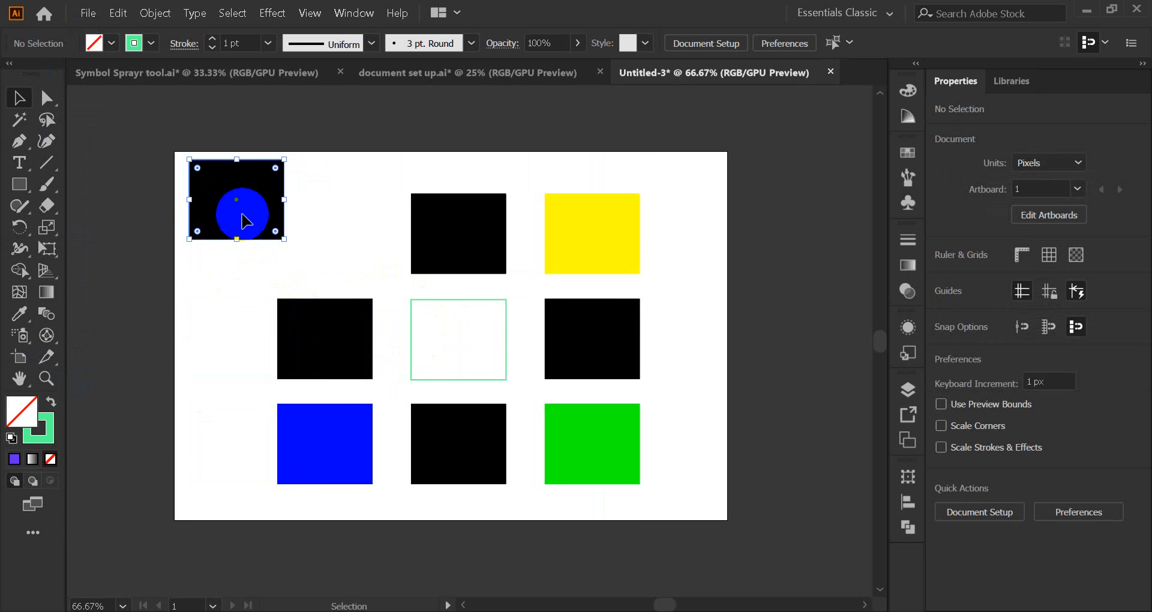
{"action": "key", "text": "ctrl+z"}
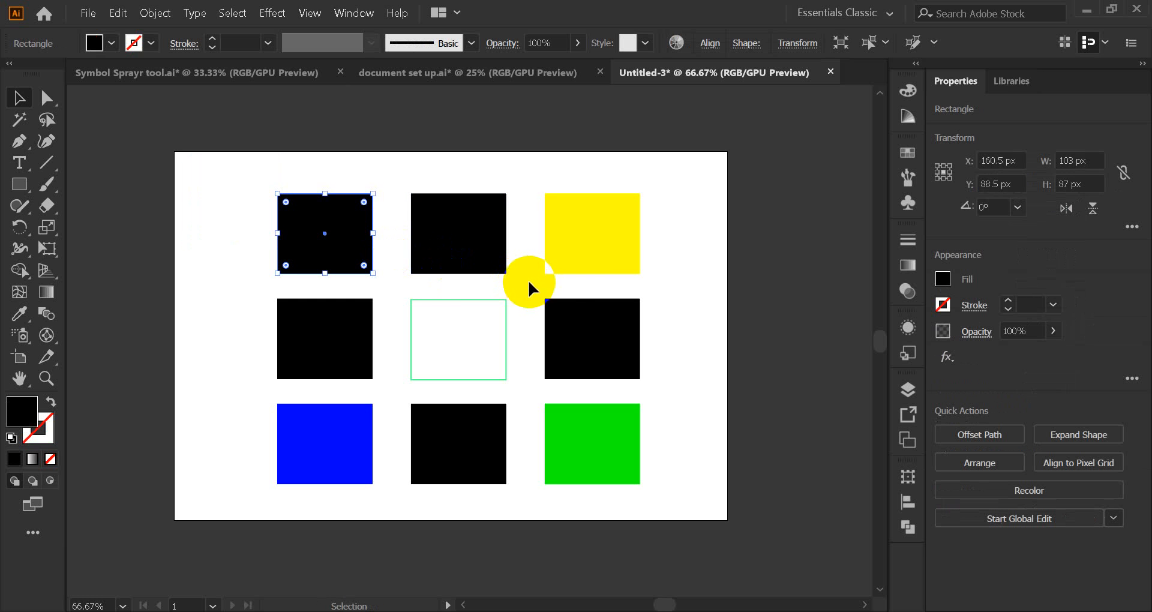
{"action": "left_click", "coordinate": [657, 265]}
Step: Admit the waiting participant to the Google Meet call and return to Illustrator
{"action": "left_click", "coordinate": [519, 556]}
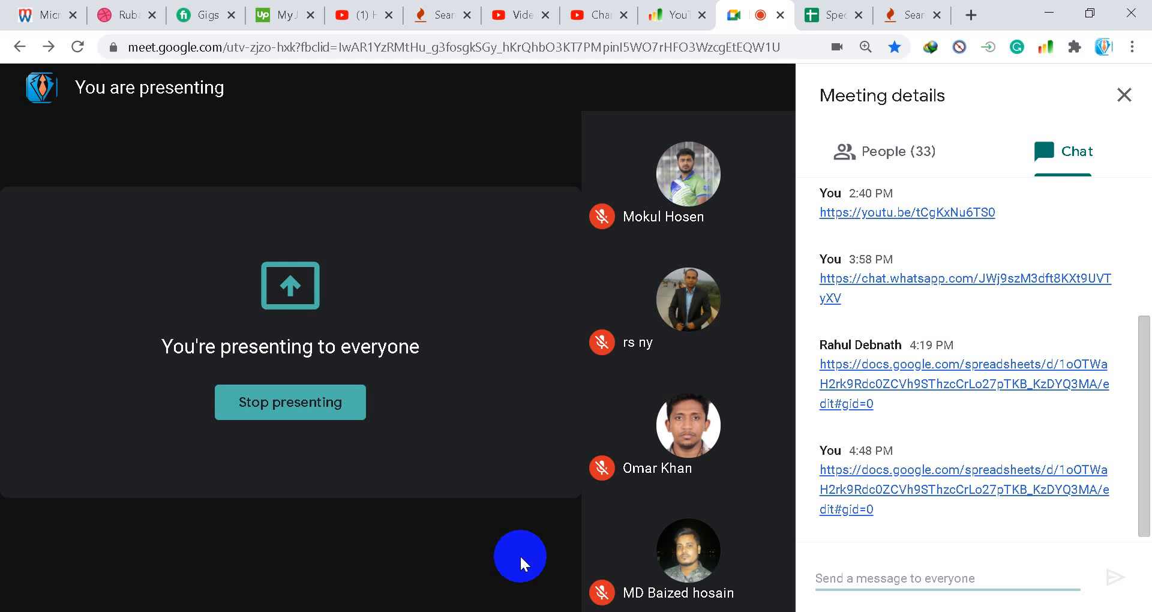
{"action": "left_click", "coordinate": [781, 183]}
{"action": "left_click", "coordinate": [1055, 3]}
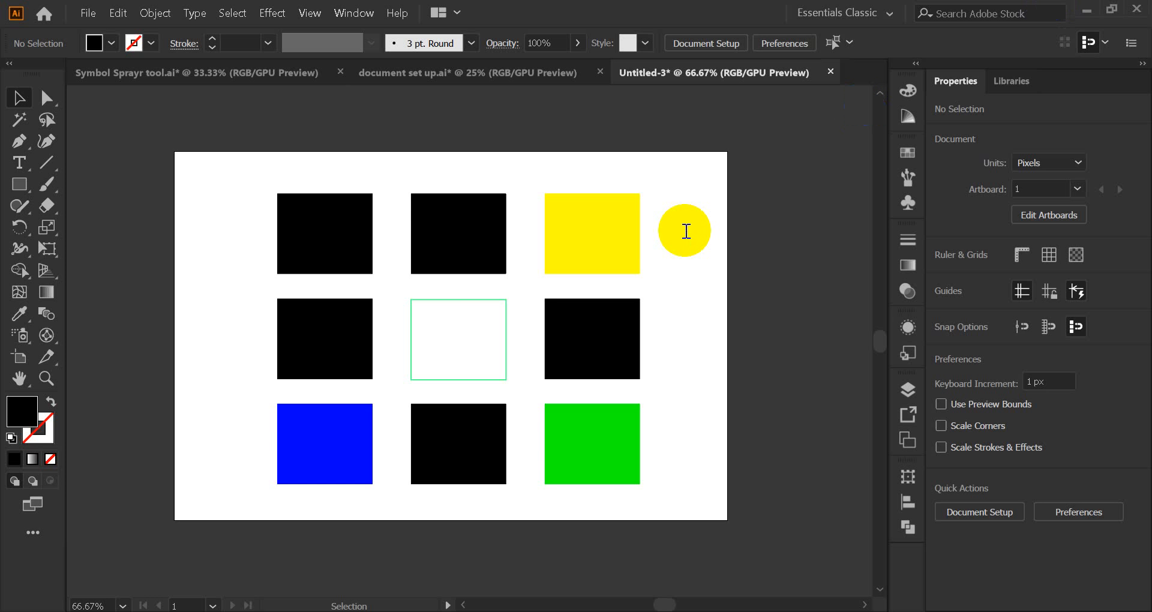
Step: Select all nine squares and drag the grid toward the upper left of the artboard
{"action": "left_click_drag", "start_coordinate": [620, 175], "coordinate": [736, 216]}
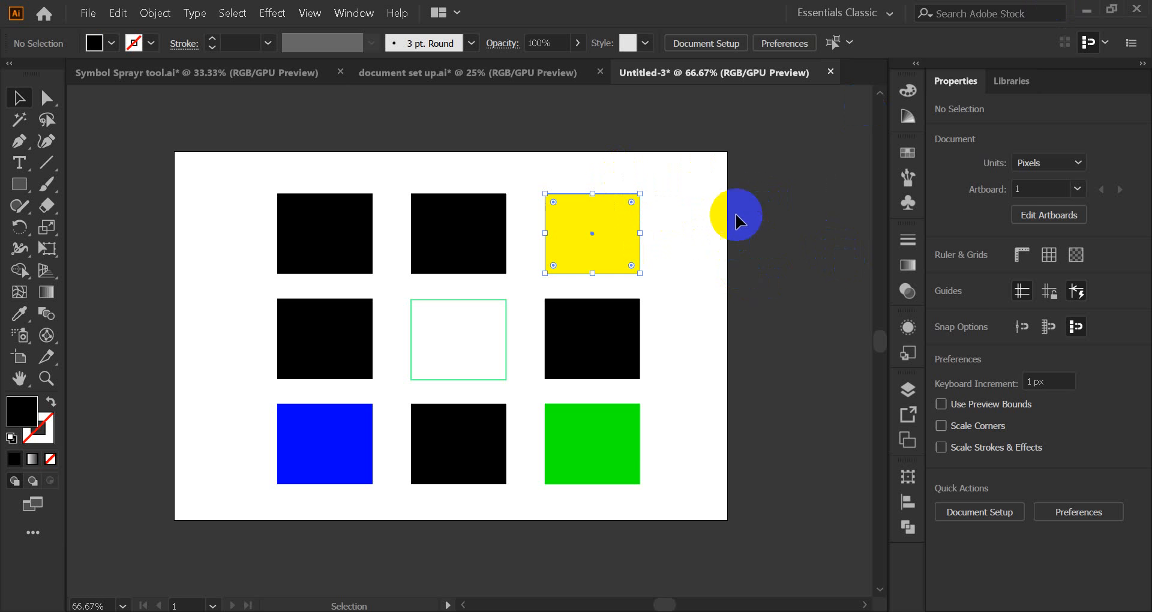
{"action": "left_click_drag", "start_coordinate": [738, 141], "coordinate": [174, 506]}
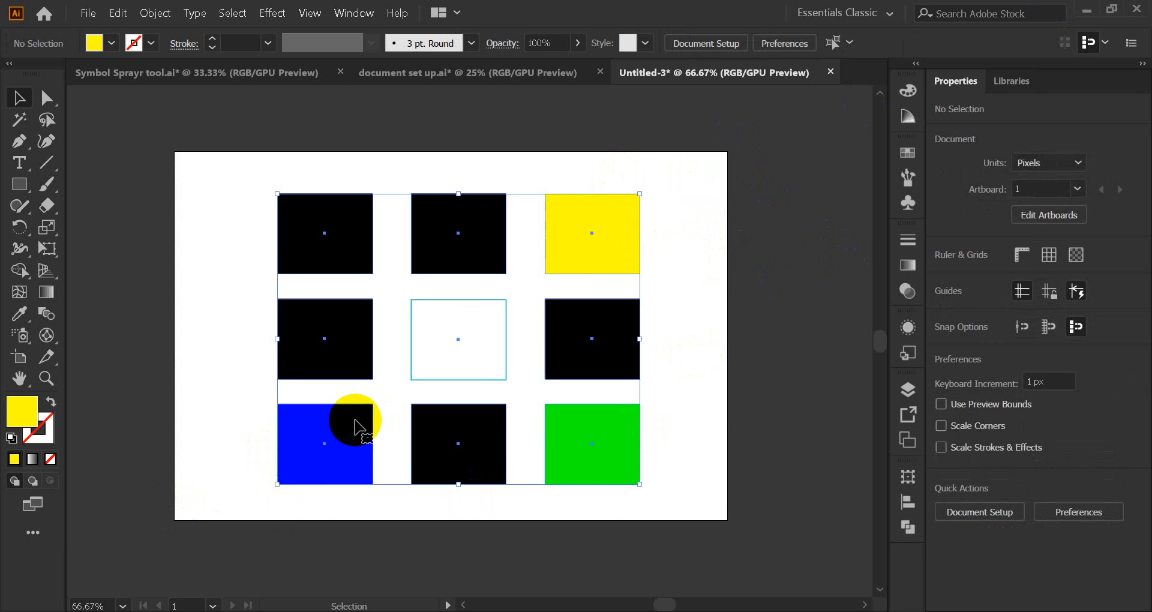
{"action": "left_click_drag", "start_coordinate": [311, 437], "coordinate": [259, 401]}
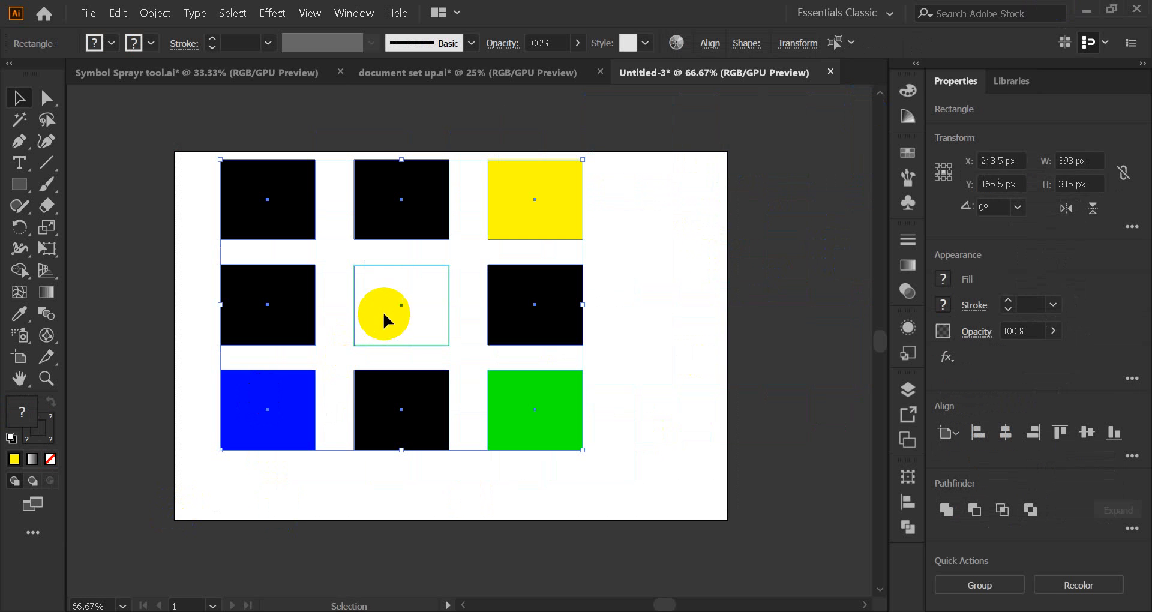
{"action": "left_click_drag", "start_coordinate": [386, 309], "coordinate": [329, 232]}
{"action": "left_click_drag", "start_coordinate": [205, 180], "coordinate": [663, 444]}
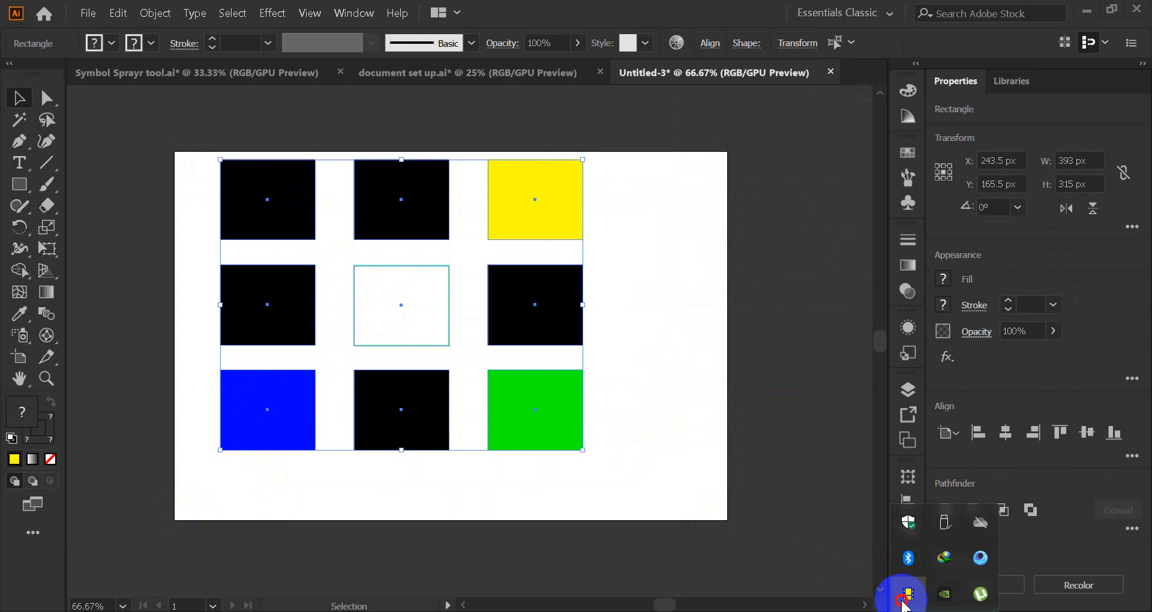
Step: Shift the whole grid right and down, then pan the view to check its placement
{"action": "left_click", "coordinate": [900, 601]}
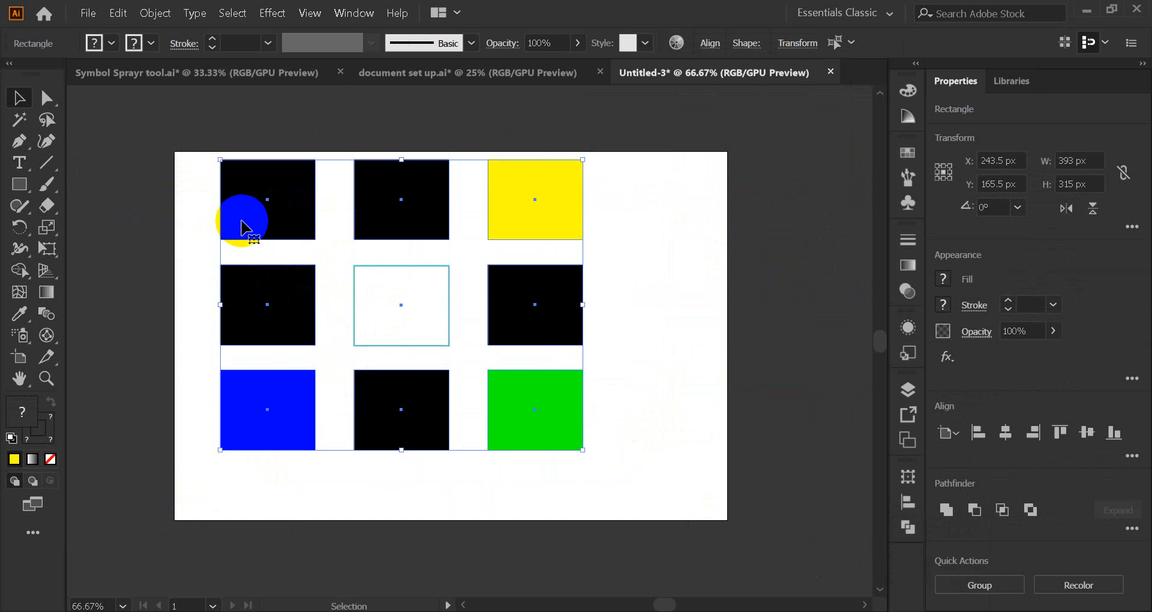
{"action": "left_click_drag", "start_coordinate": [246, 225], "coordinate": [274, 247]}
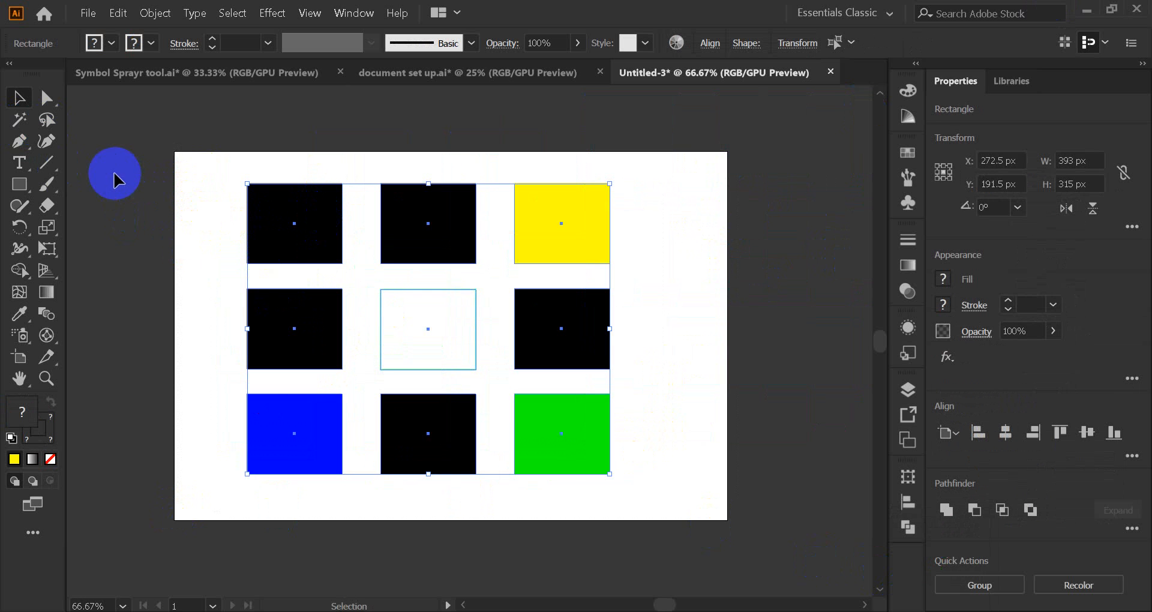
{"action": "left_click", "coordinate": [19, 378]}
{"action": "left_click_drag", "start_coordinate": [681, 368], "coordinate": [624, 329]}
{"action": "left_click", "coordinate": [19, 98]}
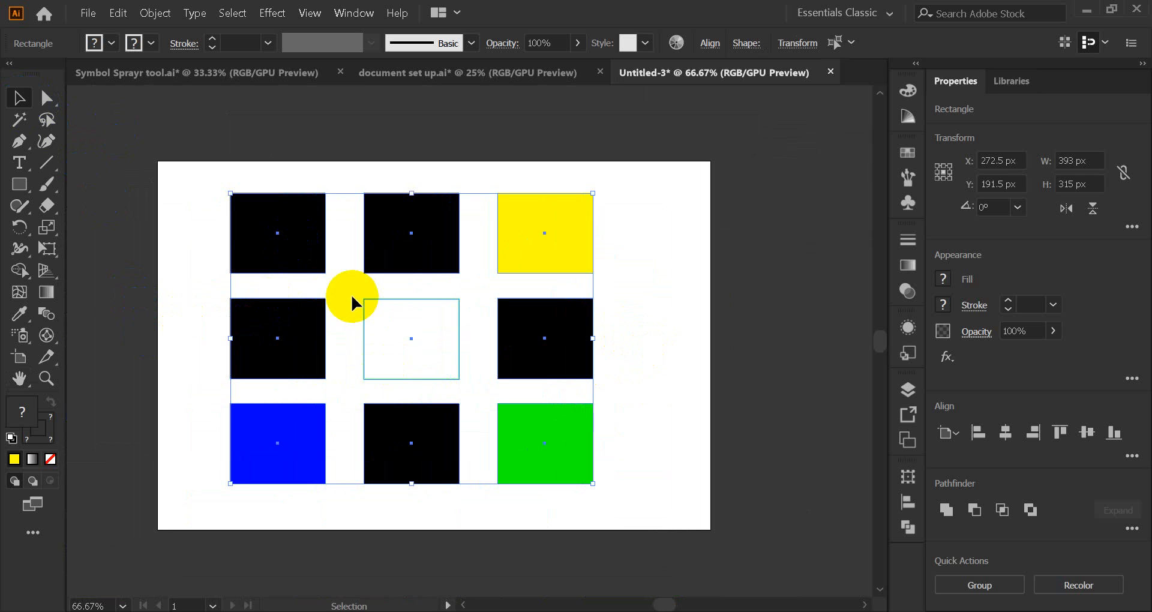
{"action": "key", "text": "h"}
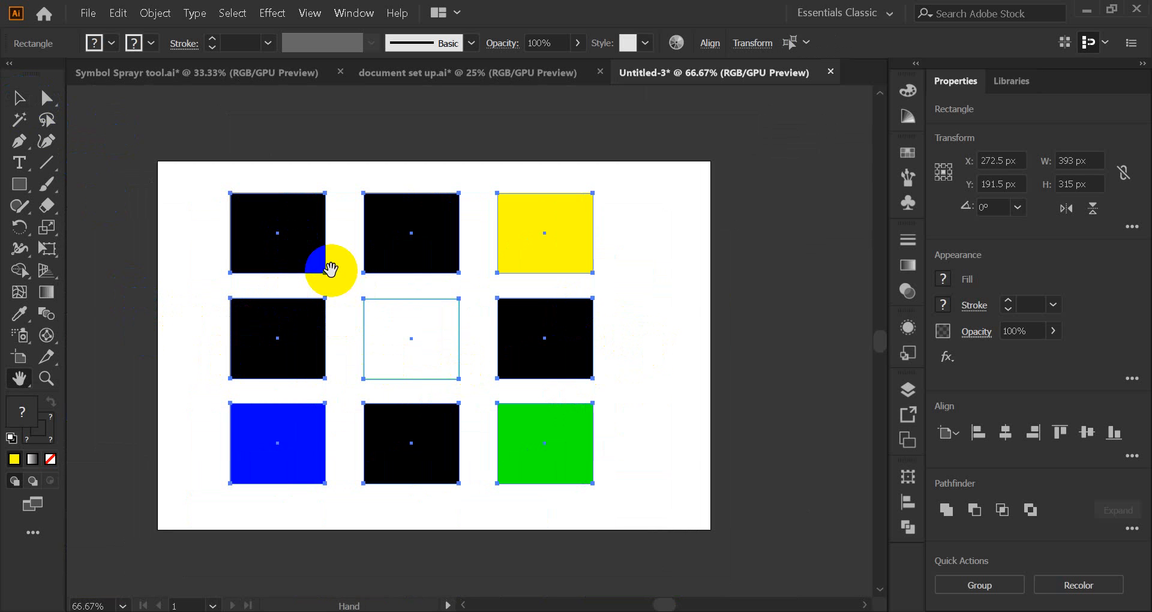
{"action": "left_click_drag", "start_coordinate": [192, 276], "coordinate": [331, 343]}
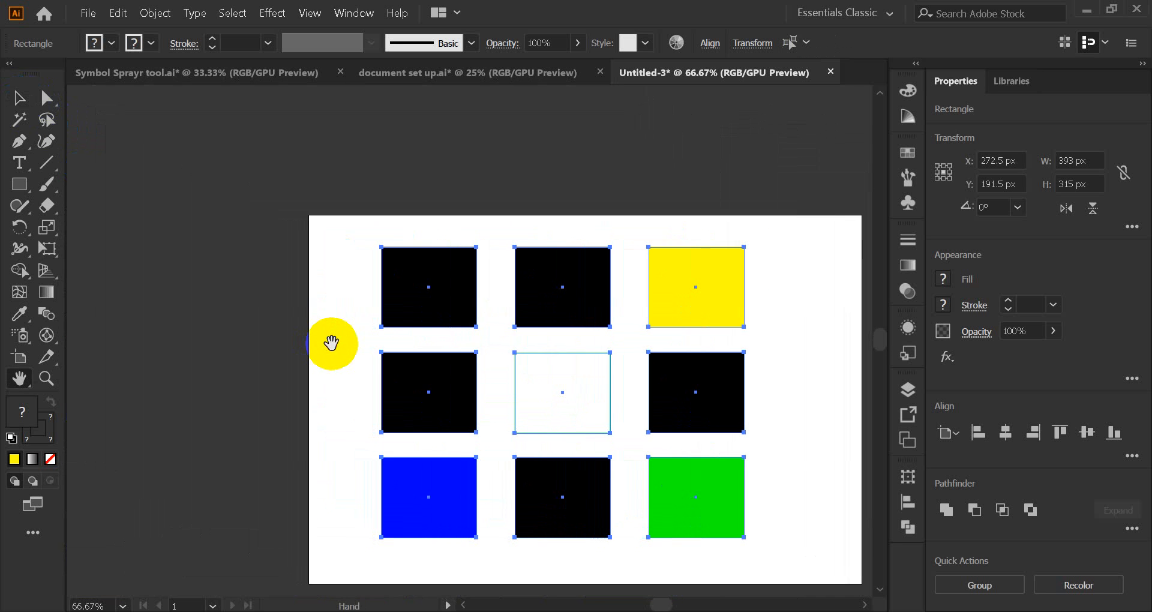
{"action": "left_click", "coordinate": [18, 99]}
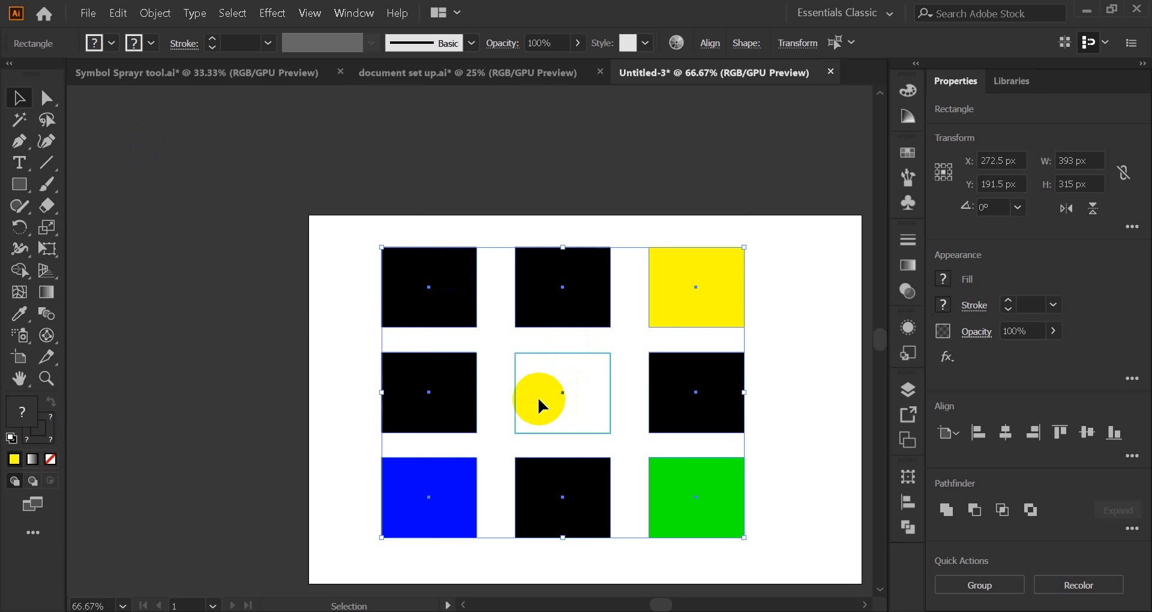
{"action": "key", "text": "space"}
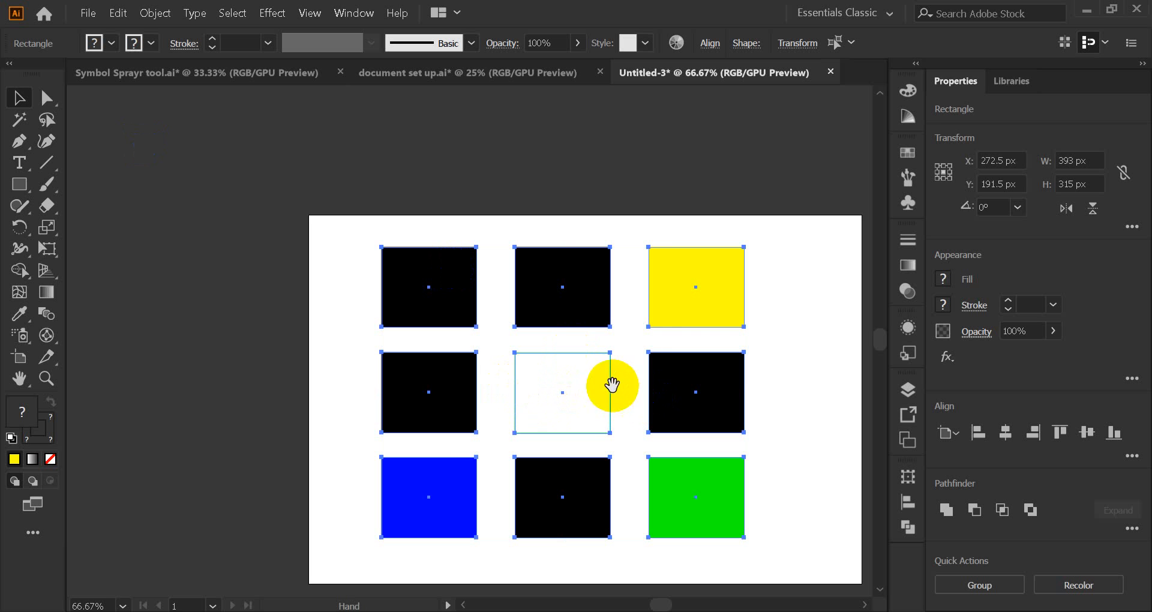
{"action": "left_click_drag", "start_coordinate": [625, 387], "coordinate": [522, 330]}
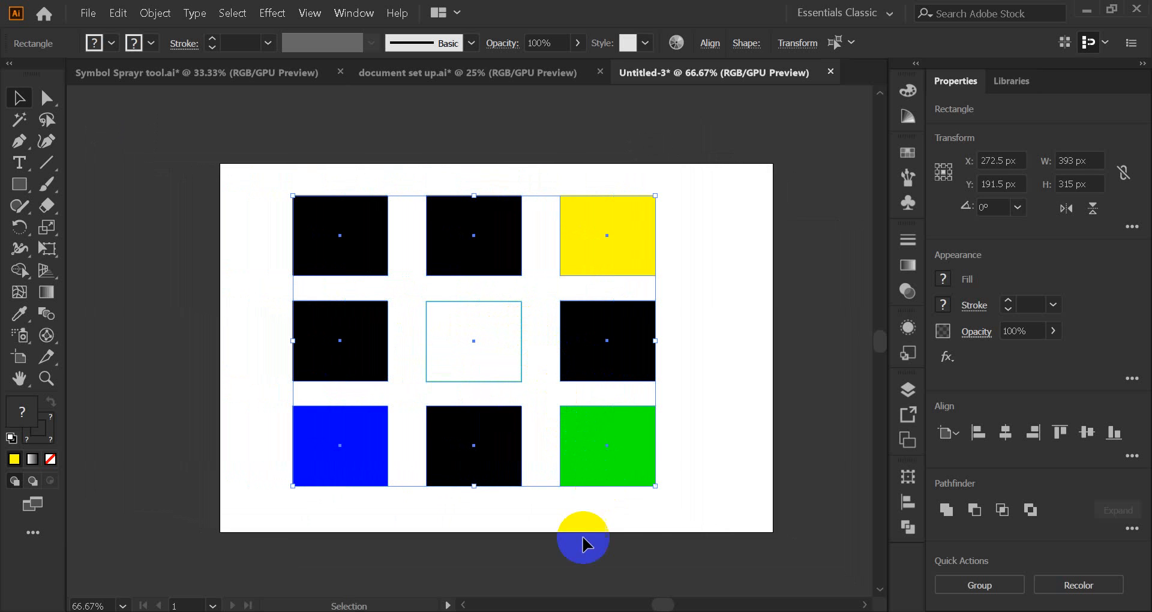
{"action": "left_click", "coordinate": [474, 555]}
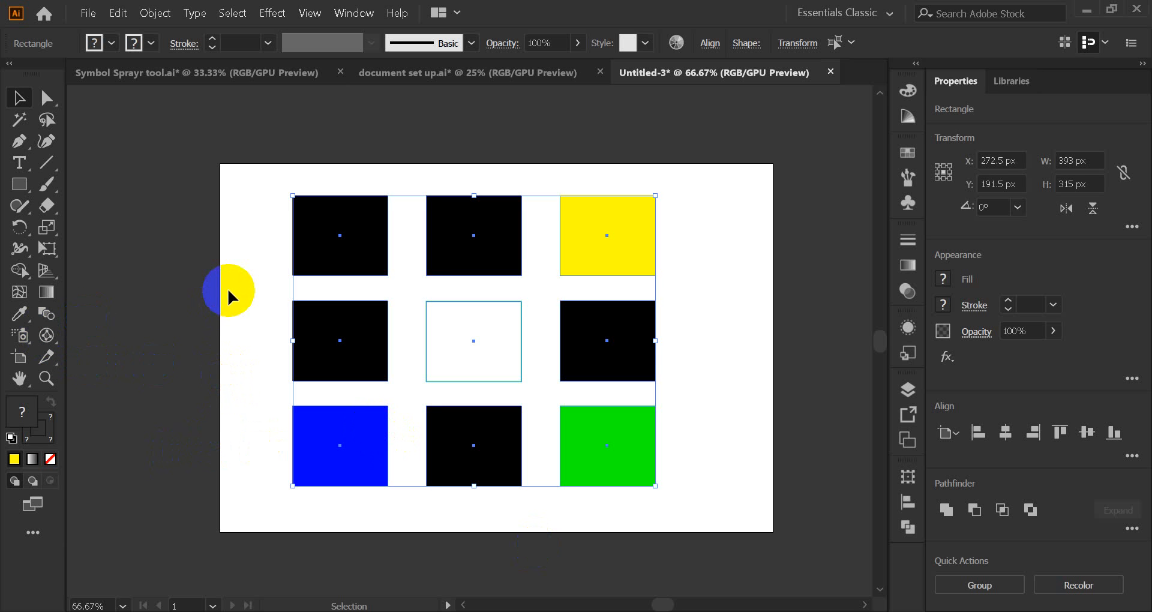
{"action": "key", "text": "h"}
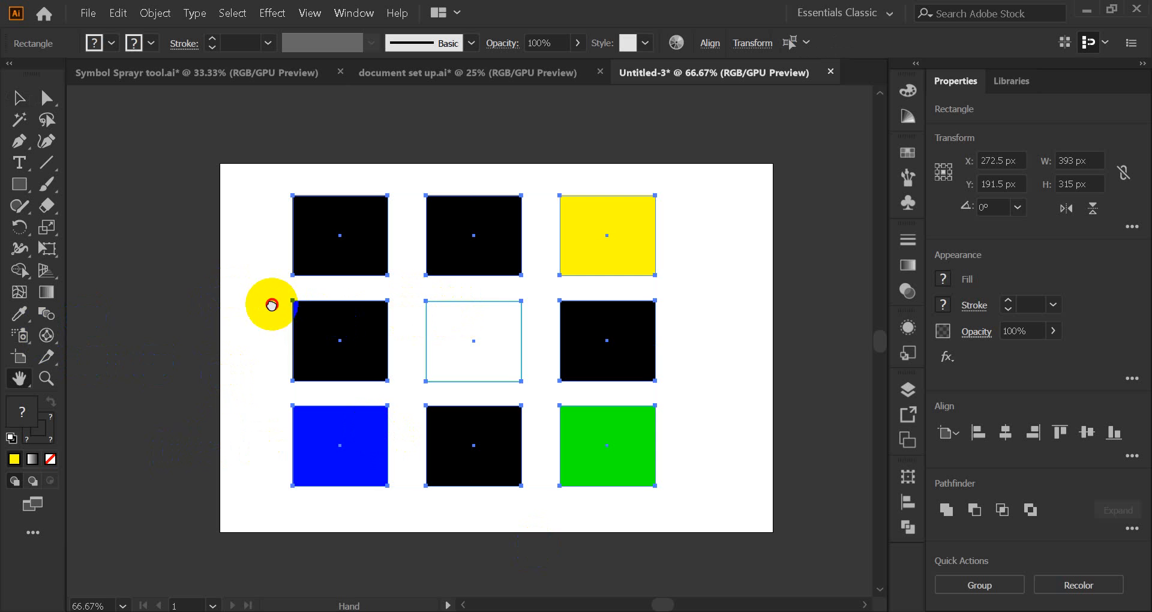
{"action": "left_click_drag", "start_coordinate": [270, 304], "coordinate": [234, 295]}
{"action": "left_click", "coordinate": [31, 102]}
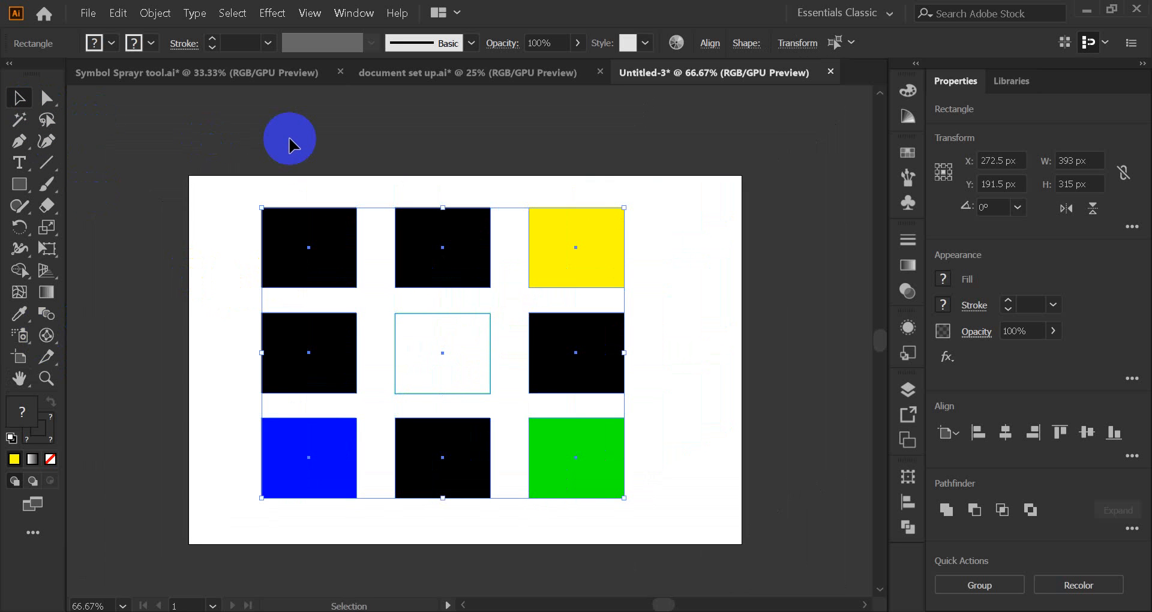
{"action": "key", "text": "space"}
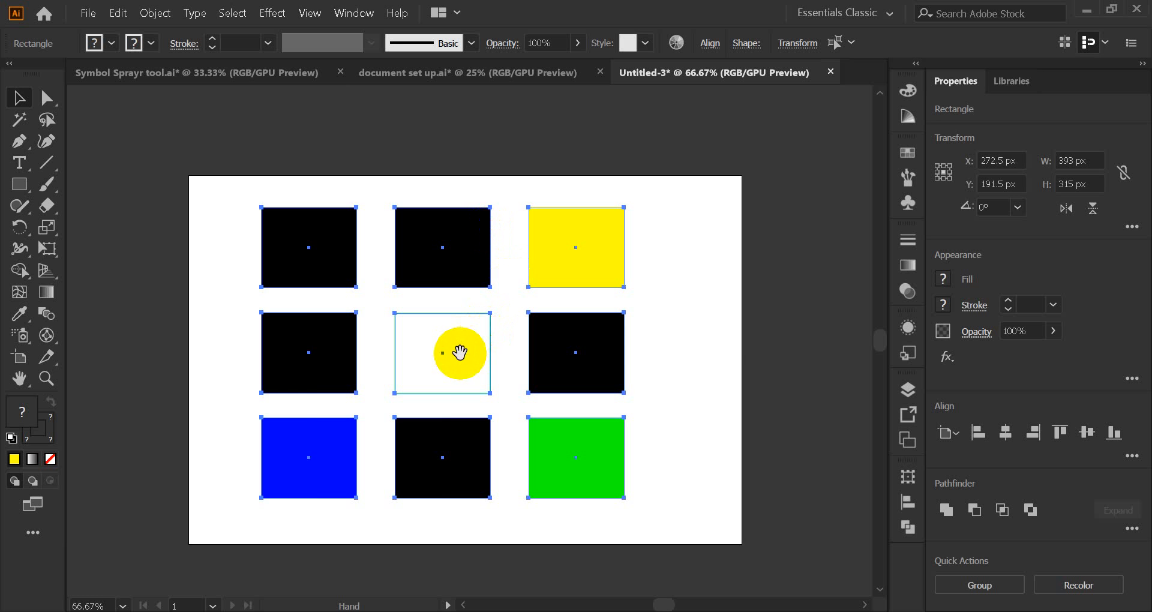
{"action": "left_click_drag", "start_coordinate": [471, 354], "coordinate": [507, 344]}
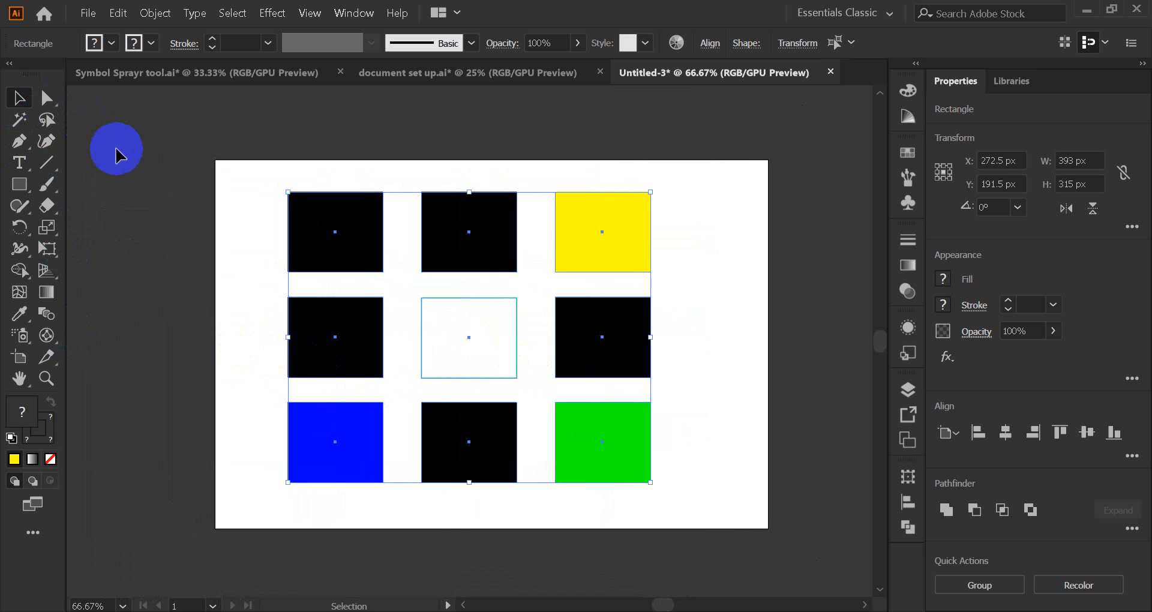
{"action": "left_click", "coordinate": [117, 151]}
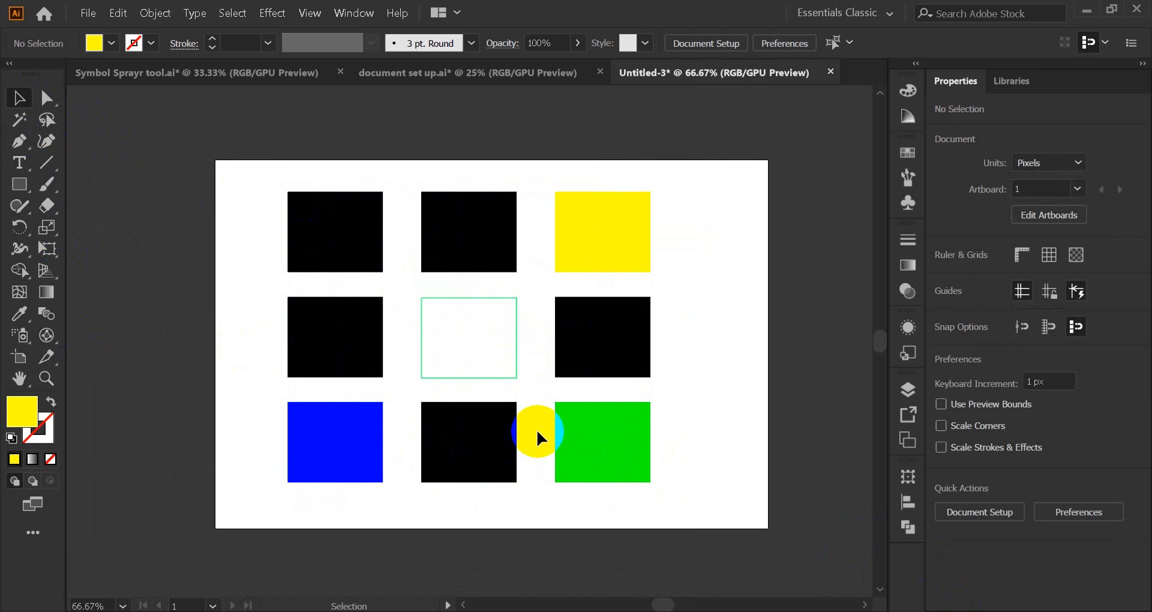
Step: Zoom the canvas to 100% so the nine-square grid fills most of the window
{"action": "scroll", "coordinate": [473, 364], "scroll_direction": "up", "scroll_amount": 1}
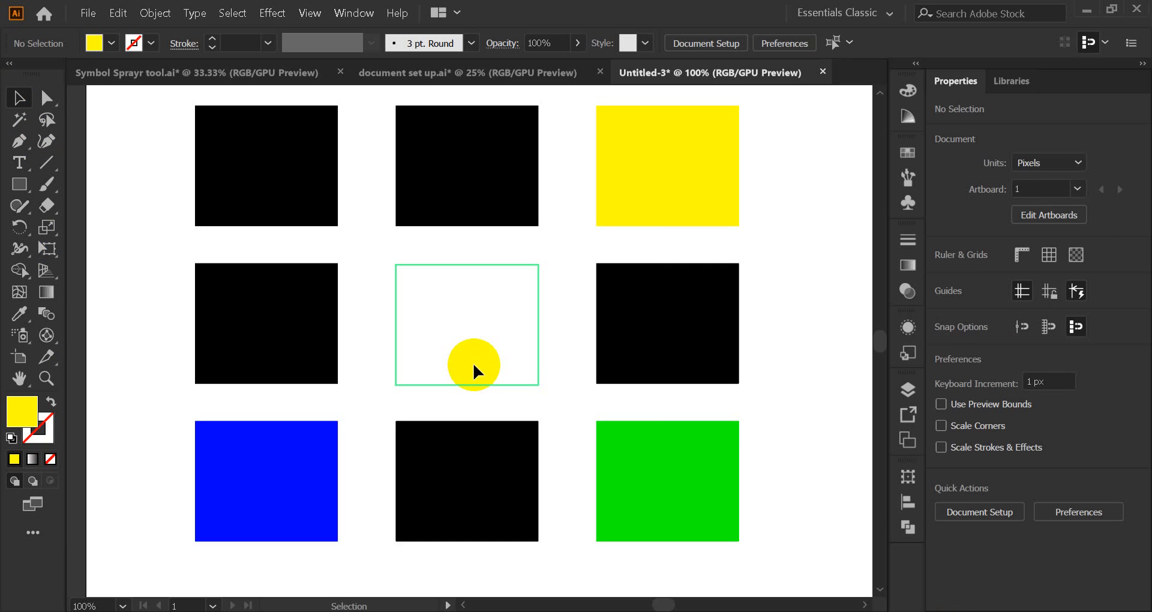
{"action": "scroll", "coordinate": [473, 362], "scroll_direction": "up", "scroll_amount": 1}
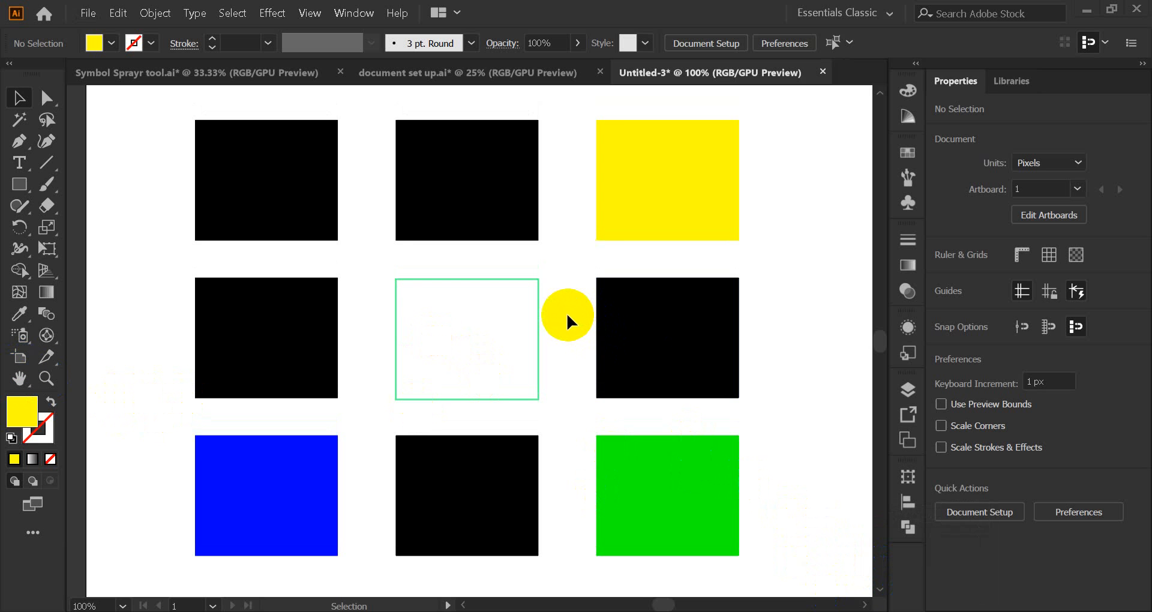
{"action": "left_click", "coordinate": [44, 380]}
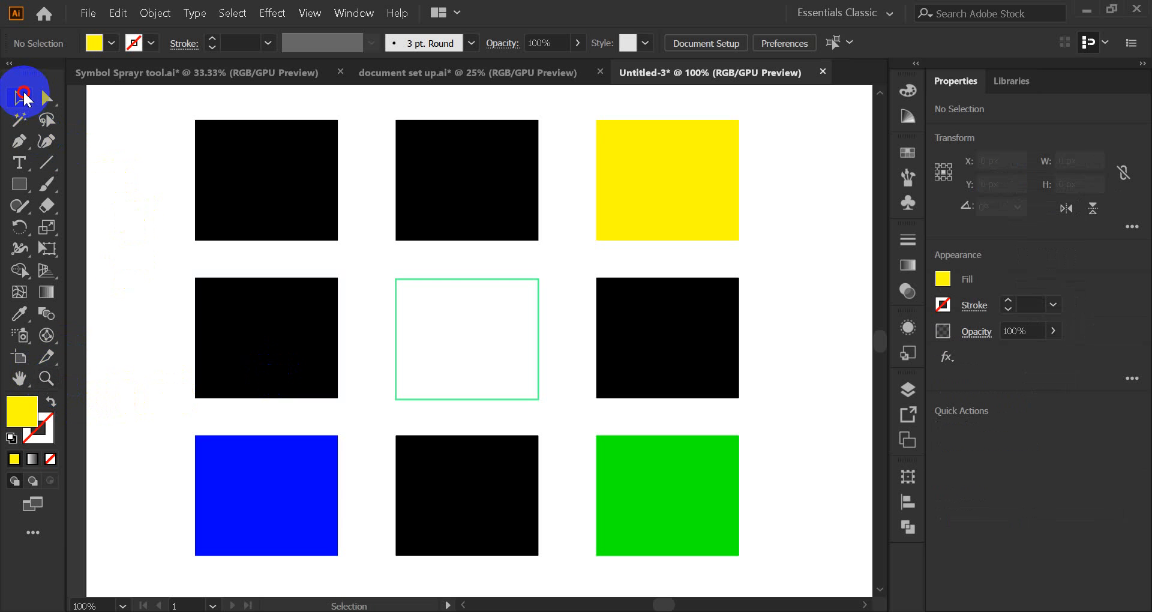
Step: Zoom in step by step to 300% on the yellow square at the grid's top right
{"action": "left_click", "coordinate": [20, 97]}
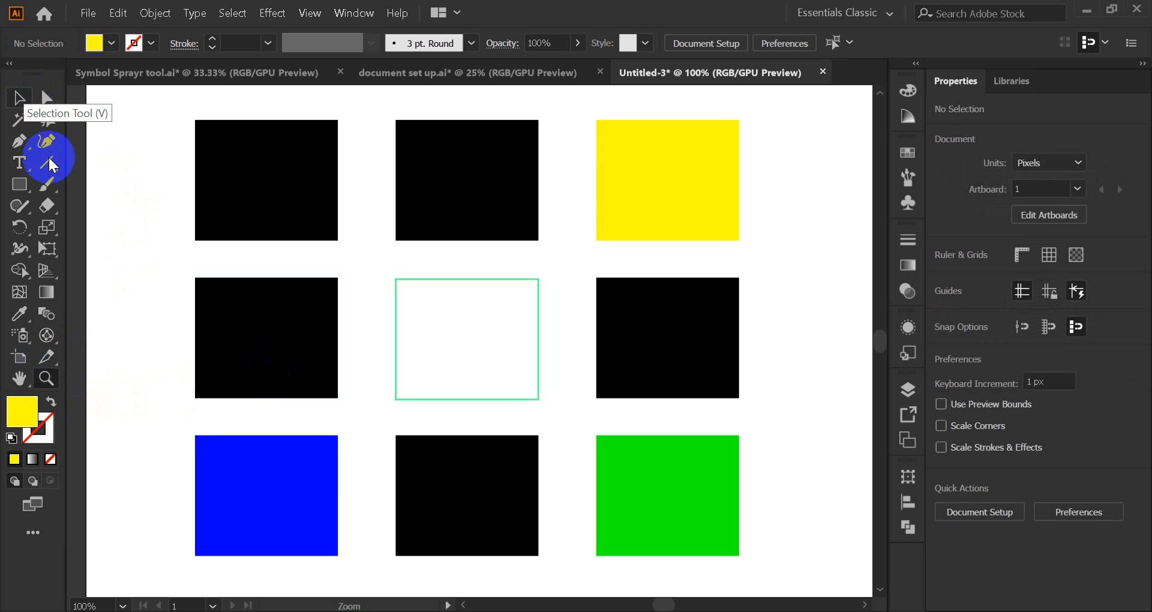
{"action": "left_click", "coordinate": [46, 379]}
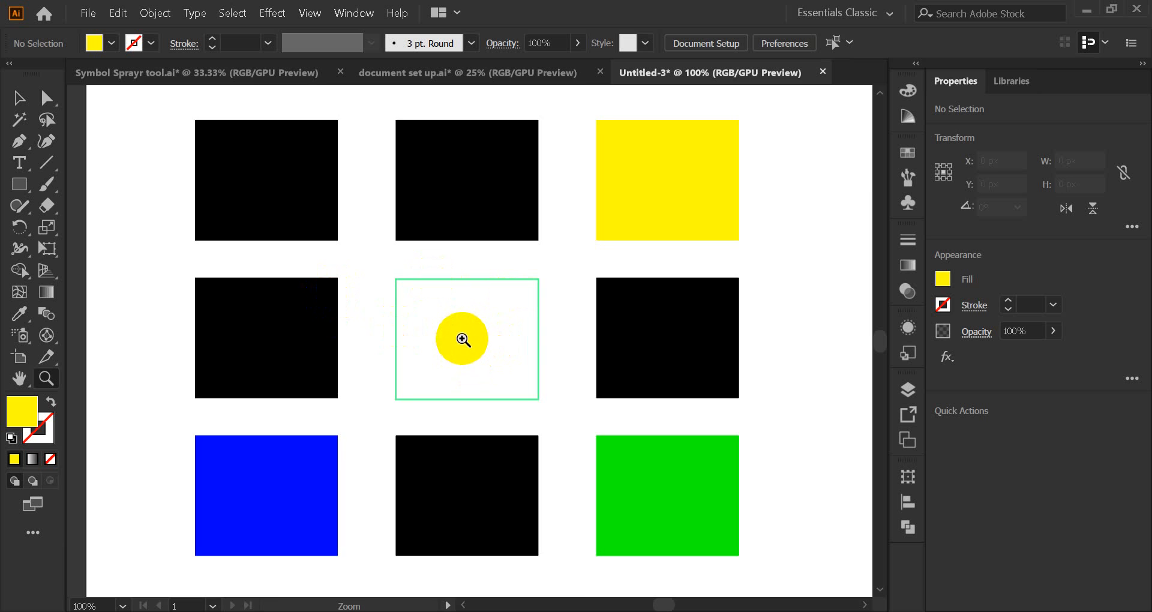
{"action": "left_click", "coordinate": [462, 340]}
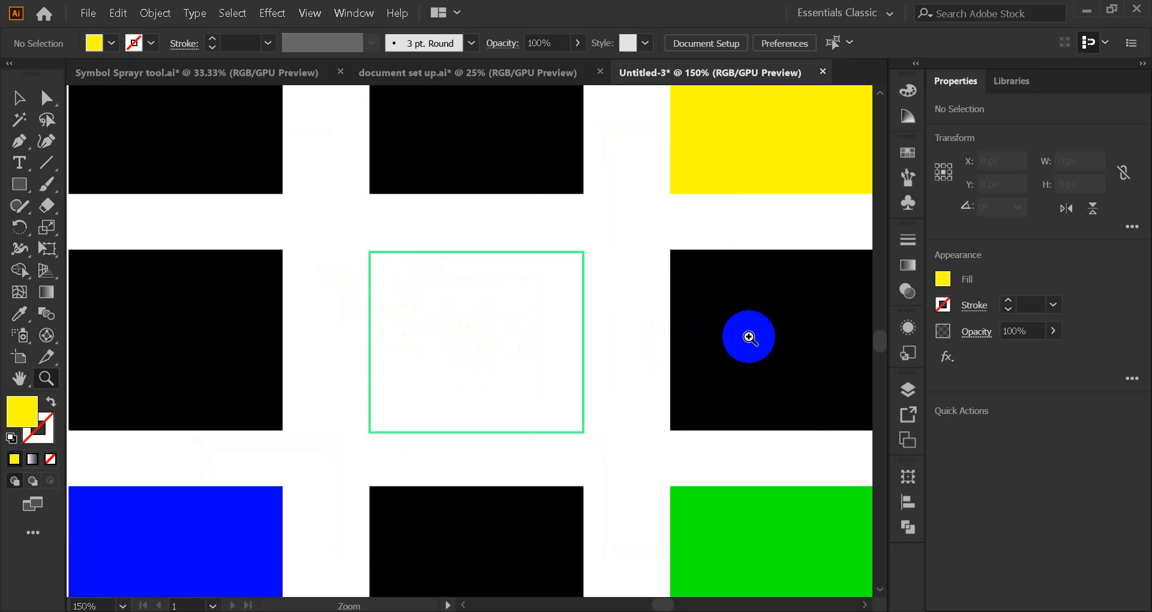
{"action": "left_click", "coordinate": [749, 337]}
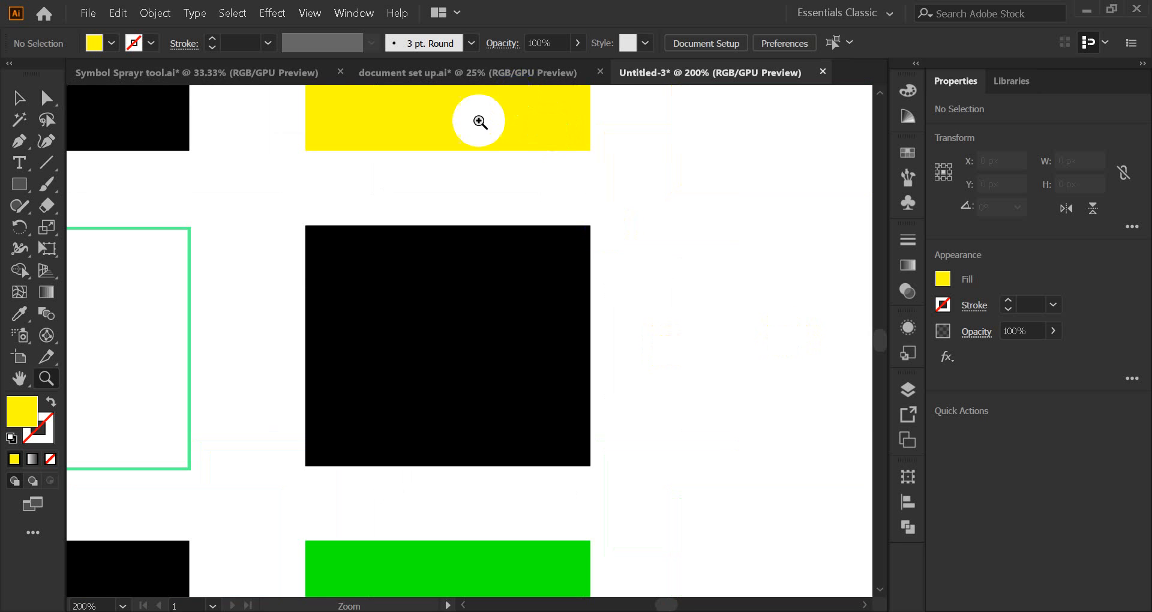
{"action": "left_click", "coordinate": [476, 118]}
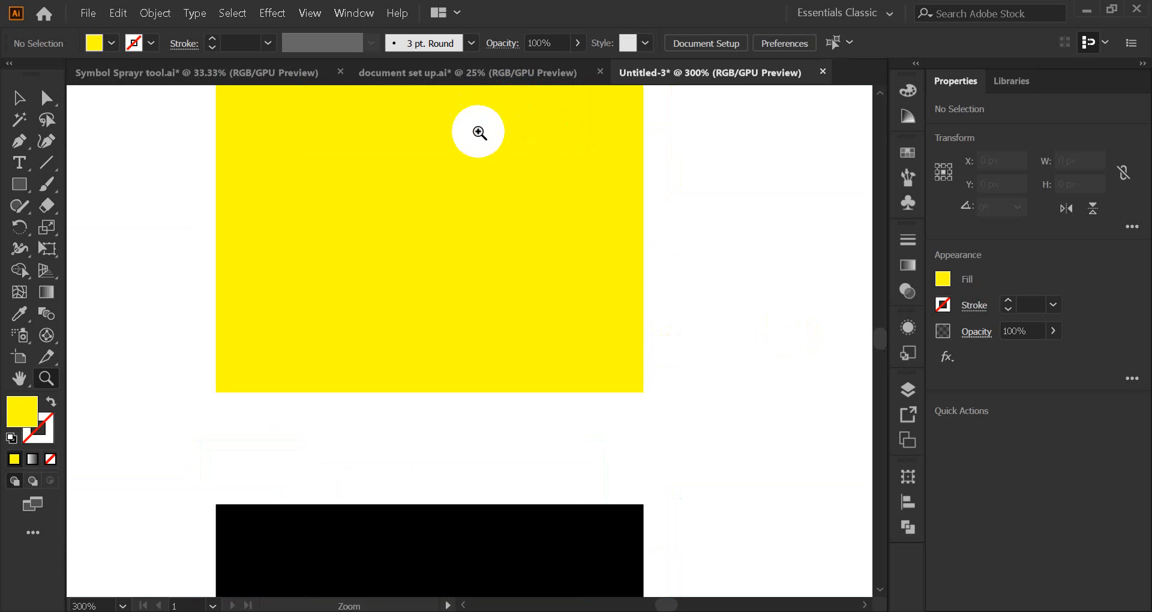
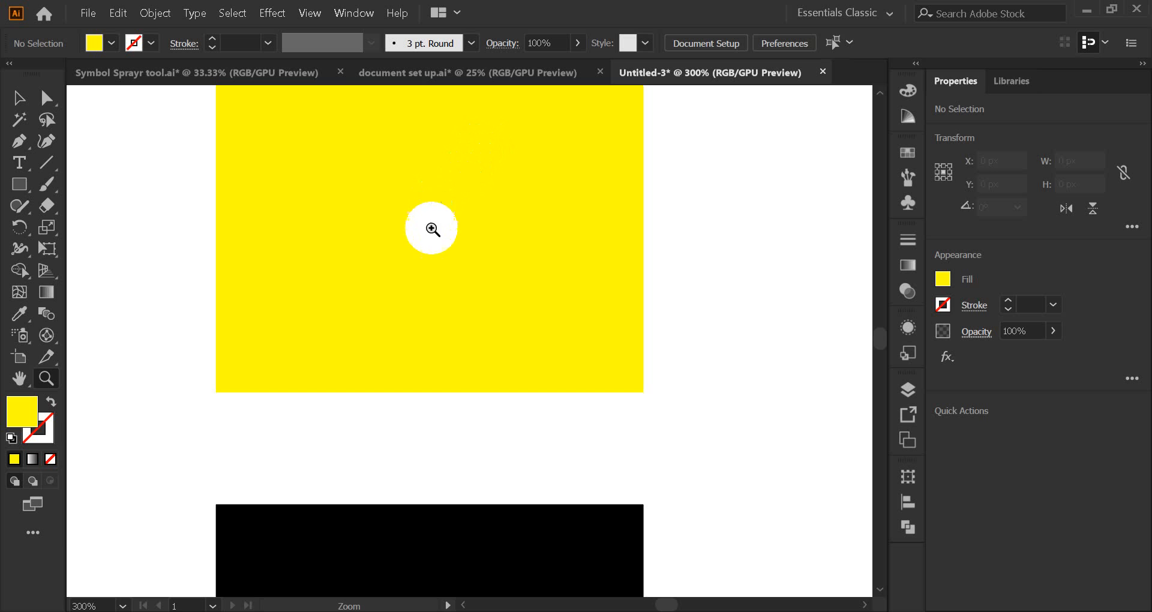
Step: Zoom out from the yellow square until the whole artboard fits the window
{"action": "left_click", "coordinate": [432, 223]}
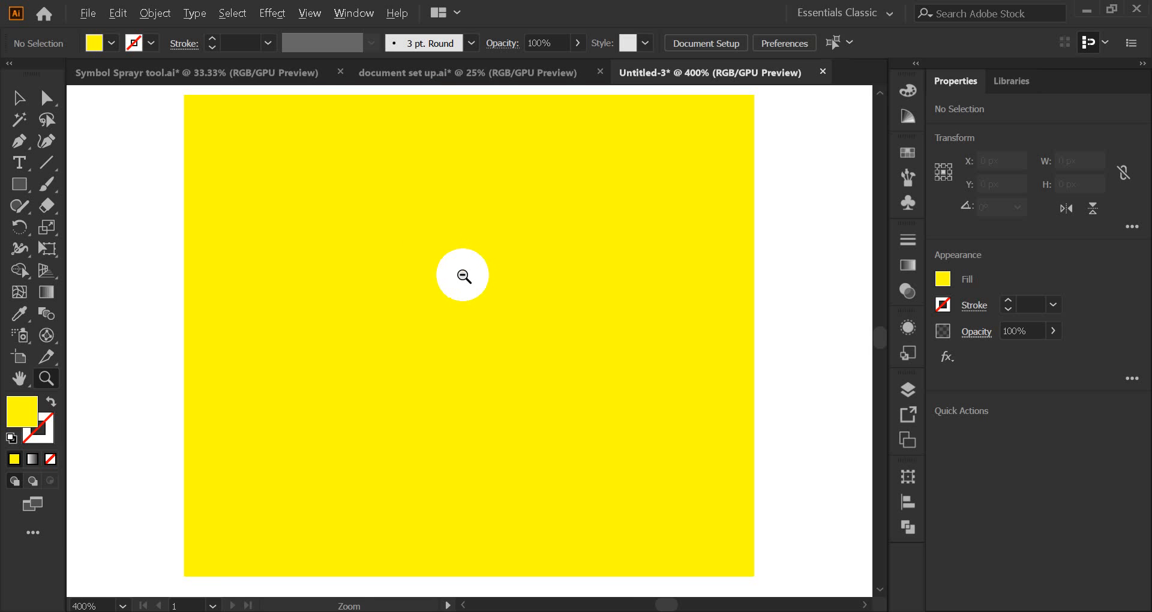
{"action": "key", "text": "alt"}
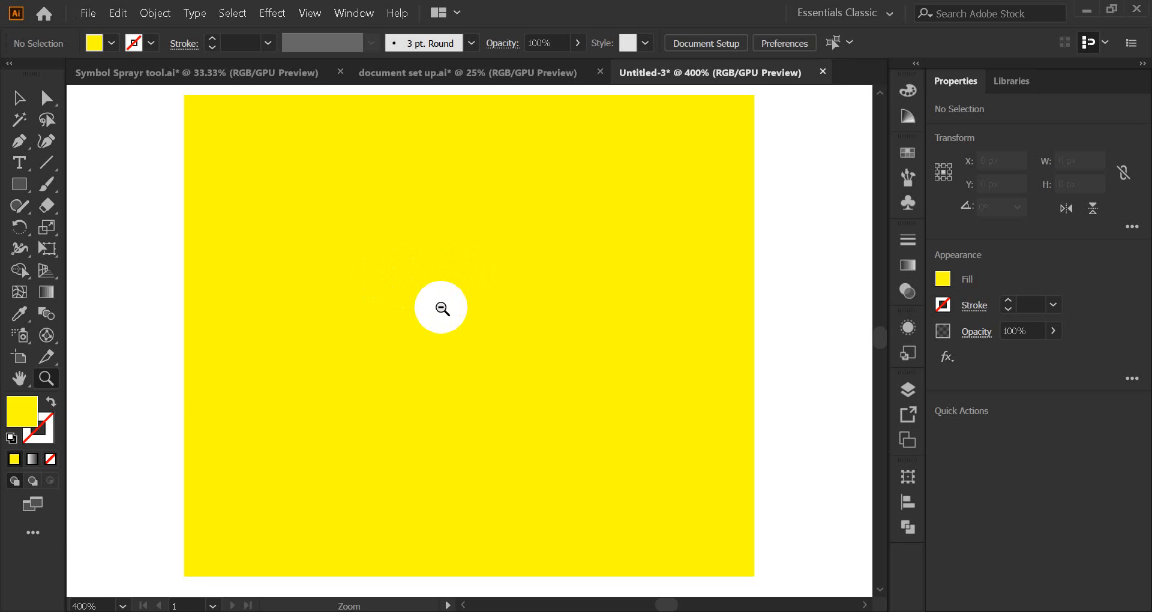
{"action": "left_click", "coordinate": [442, 307], "text": "alt"}
{"action": "left_click", "coordinate": [420, 327], "text": "alt"}
{"action": "left_click", "coordinate": [343, 358], "text": "alt"}
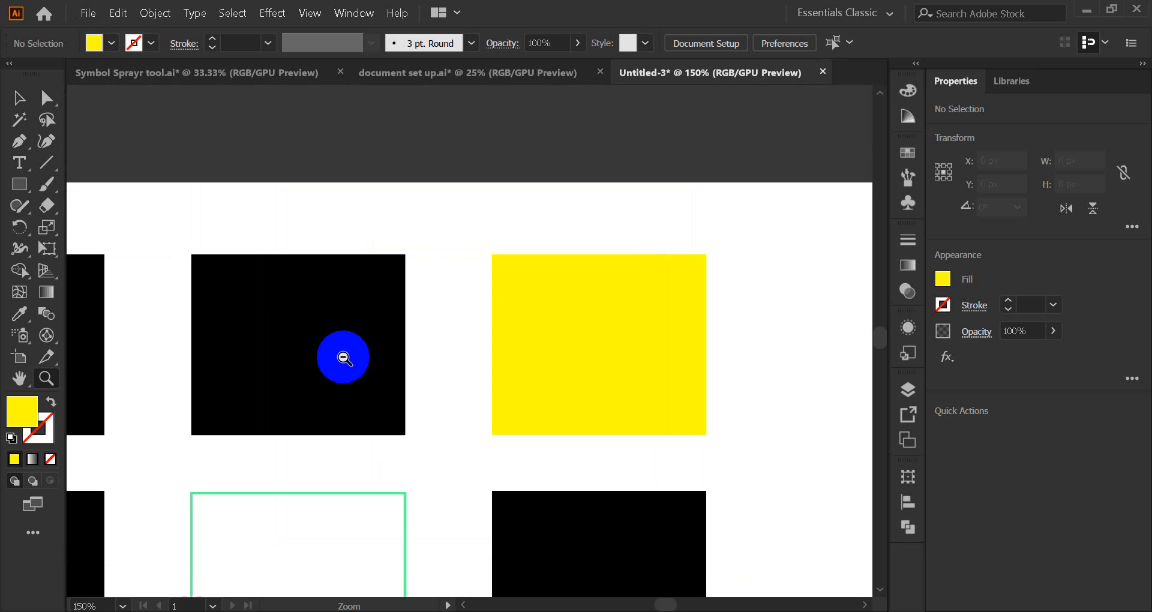
{"action": "left_click", "coordinate": [344, 358], "text": "alt"}
{"action": "scroll", "coordinate": [381, 348], "scroll_direction": "down", "scroll_amount": 4}
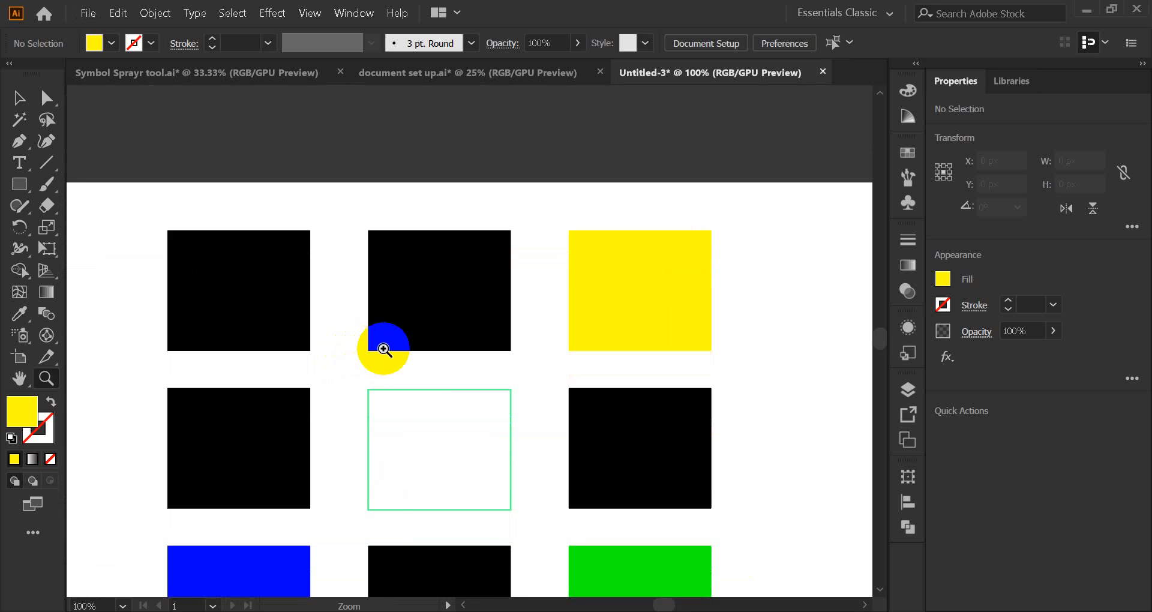
{"action": "left_click", "coordinate": [430, 366], "text": "alt"}
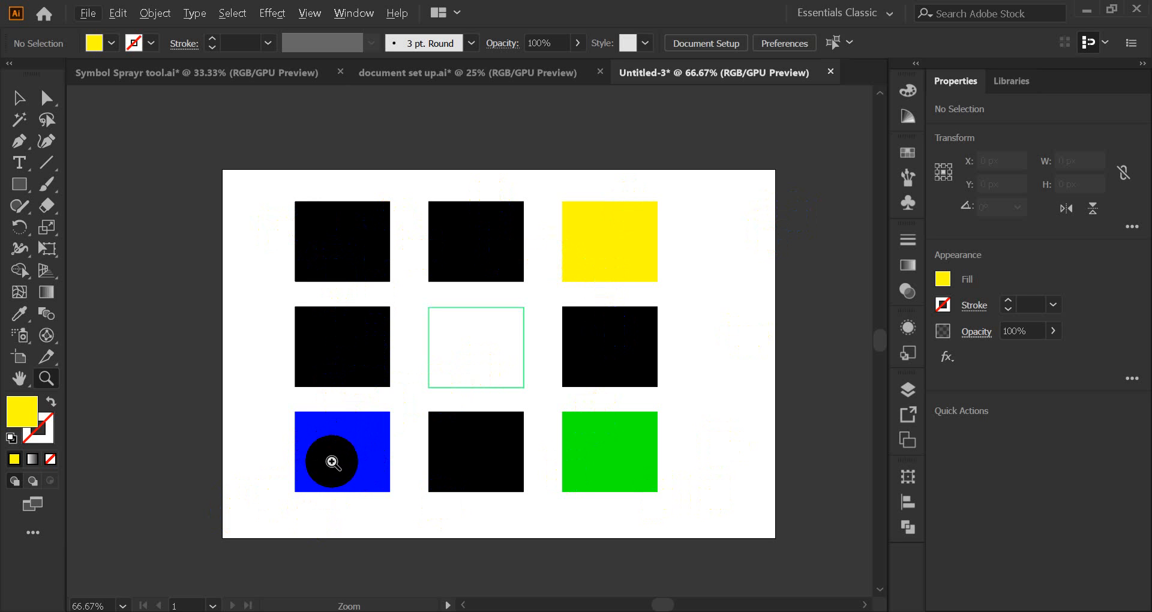
Step: Zoom in closely on the blue square, then zoom back out to the grid
{"action": "left_click", "coordinate": [329, 457]}
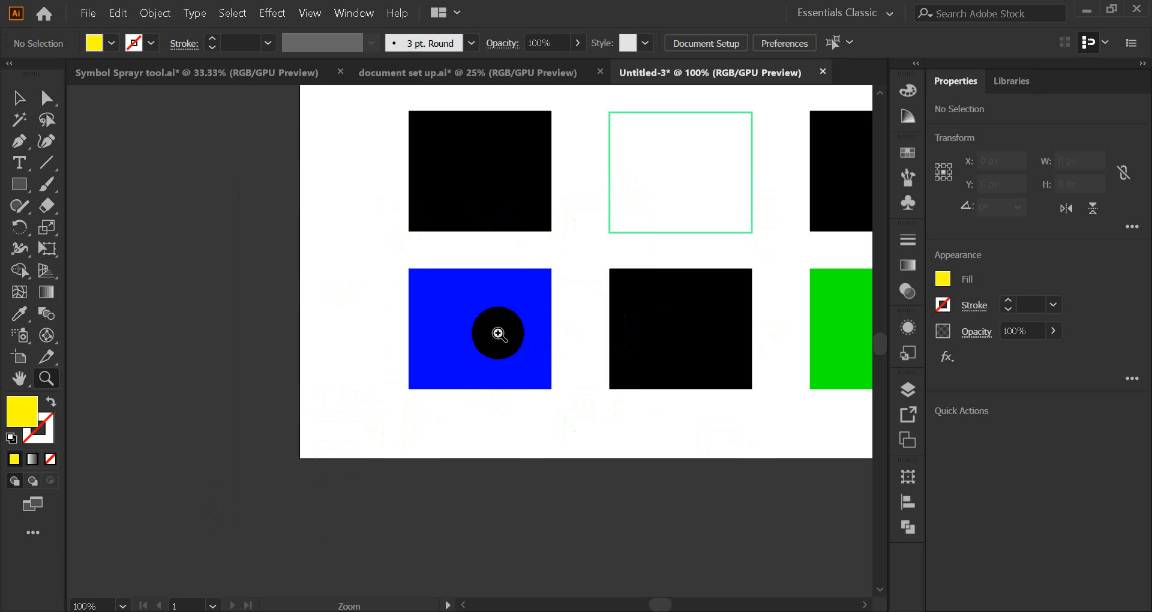
{"action": "left_click", "coordinate": [488, 327]}
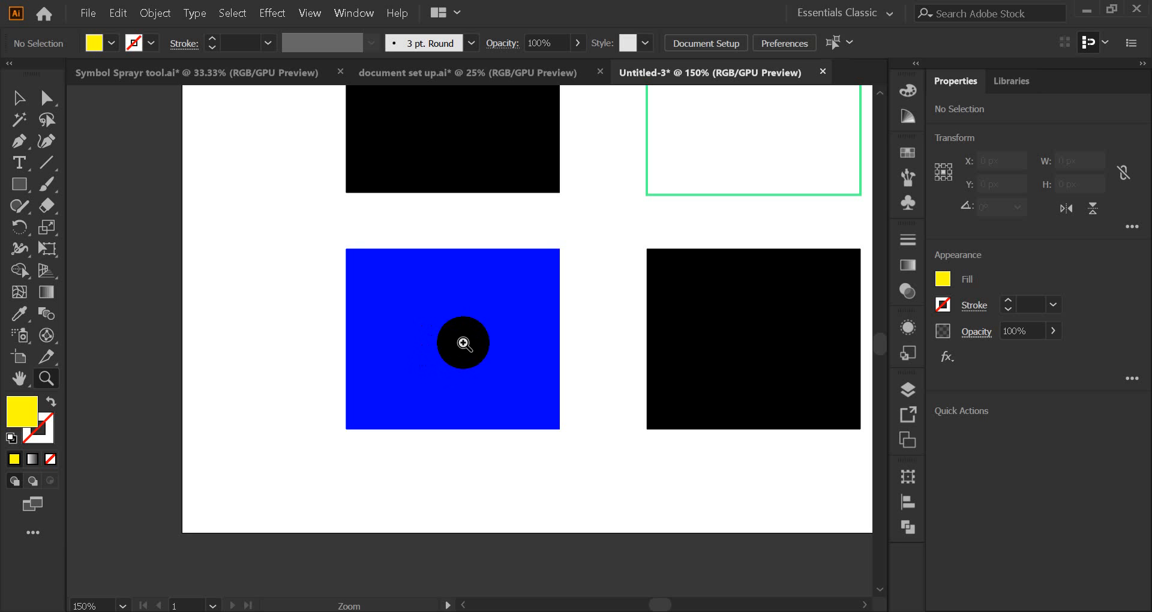
{"action": "left_click", "coordinate": [457, 344]}
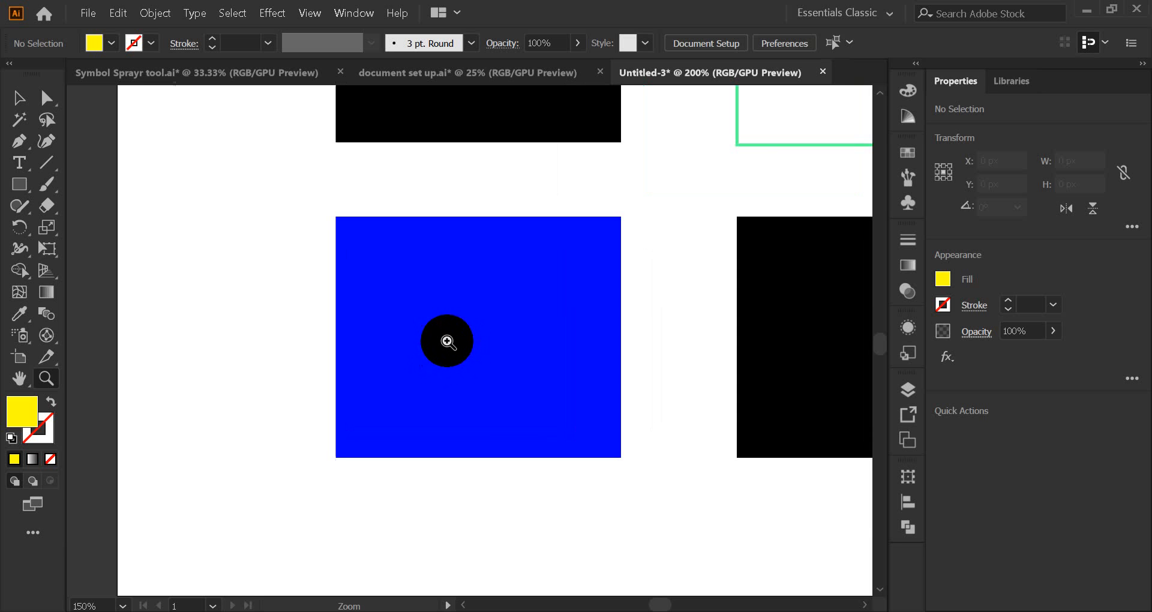
{"action": "left_click", "coordinate": [457, 347]}
{"action": "left_click", "coordinate": [457, 347]}
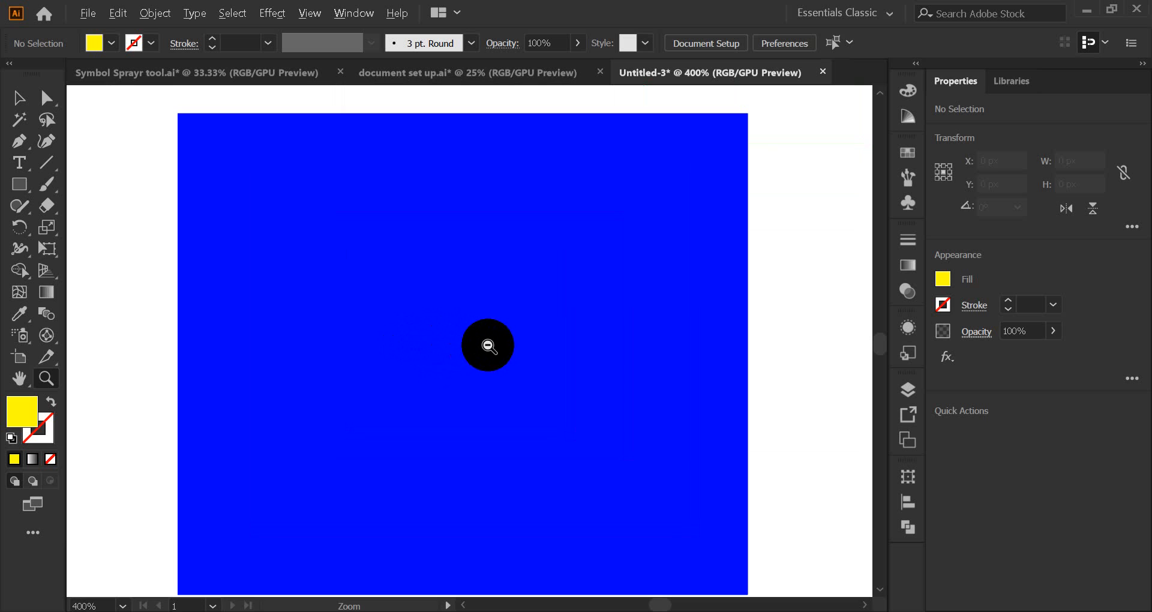
{"action": "left_click", "coordinate": [491, 344], "text": "alt"}
{"action": "left_click", "coordinate": [490, 344], "text": "alt"}
{"action": "left_click", "coordinate": [486, 340], "text": "alt"}
{"action": "left_click", "coordinate": [483, 340], "text": "alt"}
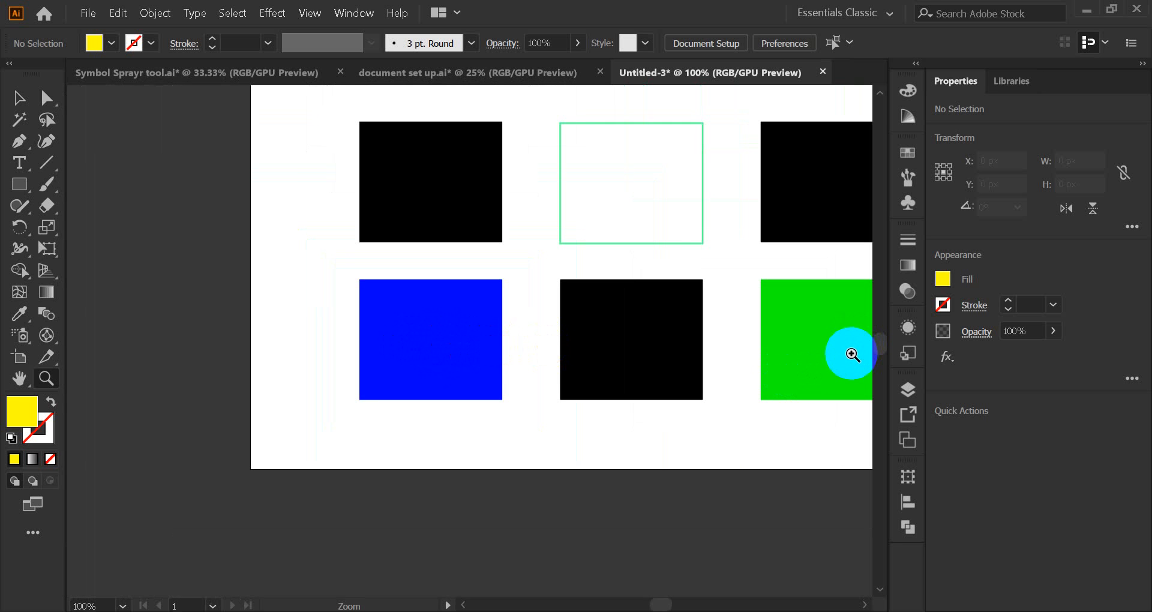
Step: Zoom in closely on the green square, then zoom back out to the grid
{"action": "left_click", "coordinate": [854, 350]}
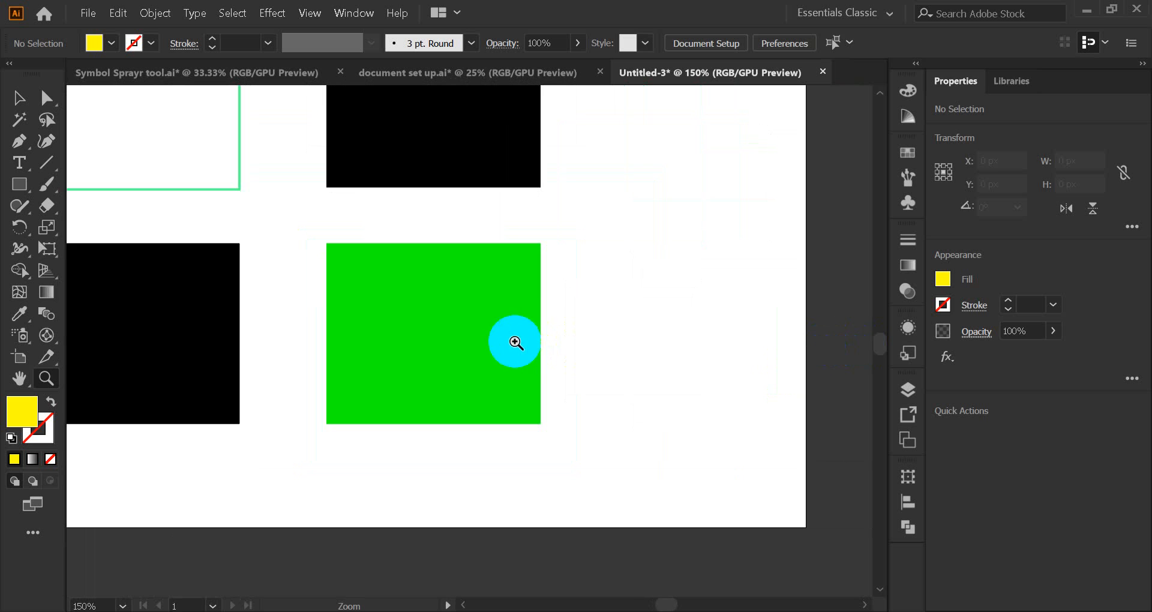
{"action": "left_click", "coordinate": [432, 335]}
{"action": "left_click", "coordinate": [480, 334]}
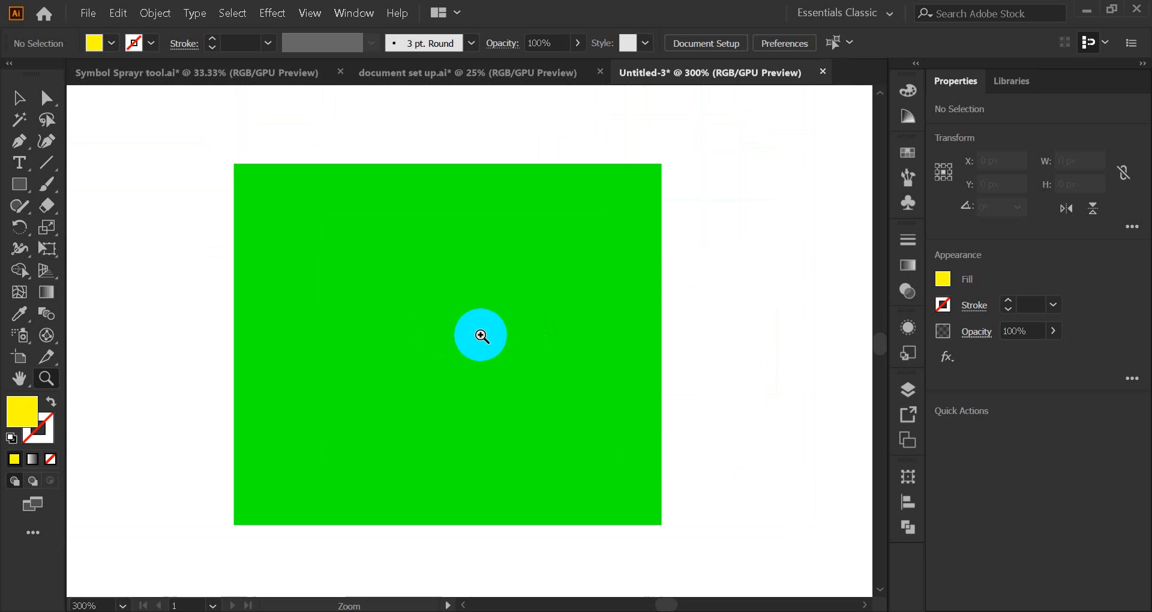
{"action": "left_click", "coordinate": [471, 329]}
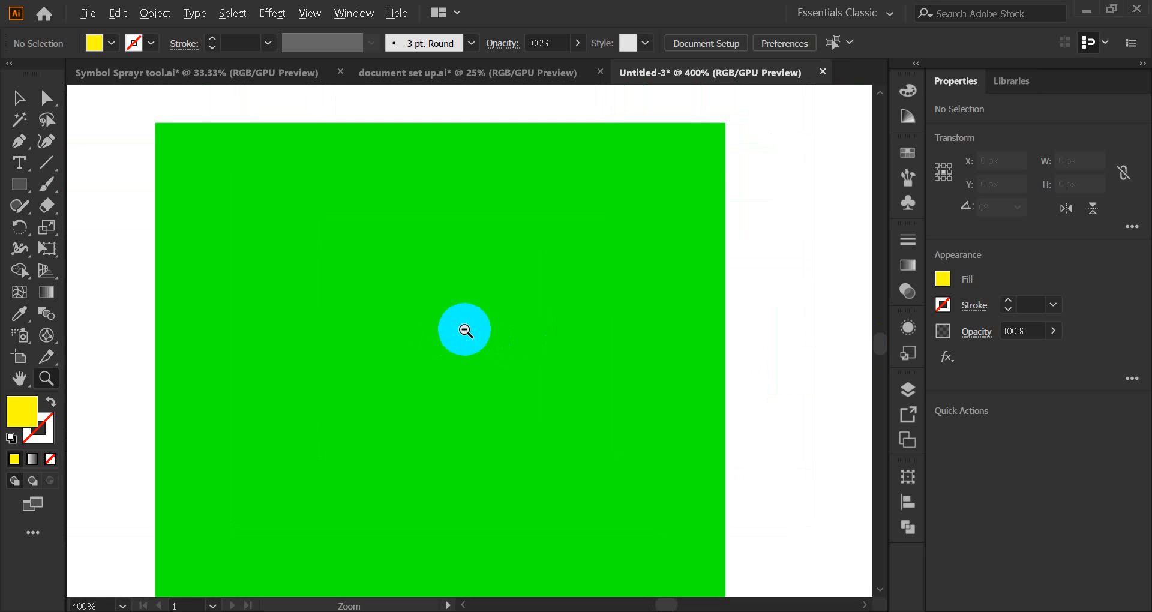
{"action": "left_click", "coordinate": [456, 329], "text": "alt"}
{"action": "left_click", "coordinate": [420, 330], "text": "alt"}
{"action": "left_click", "coordinate": [240, 246], "text": "alt"}
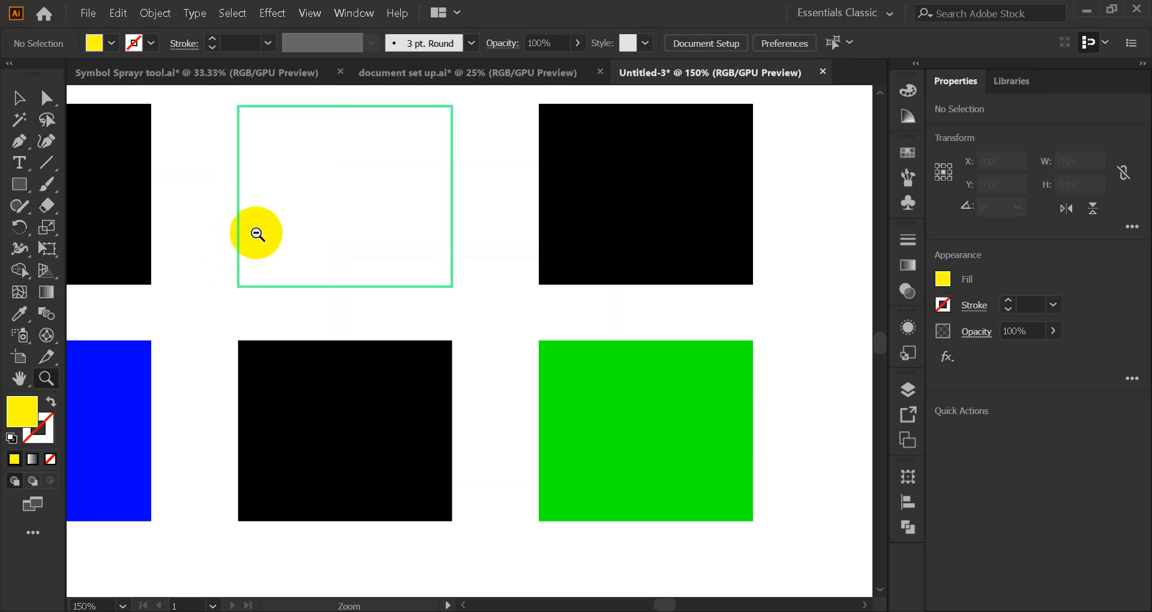
{"action": "left_click", "coordinate": [269, 229], "text": "alt"}
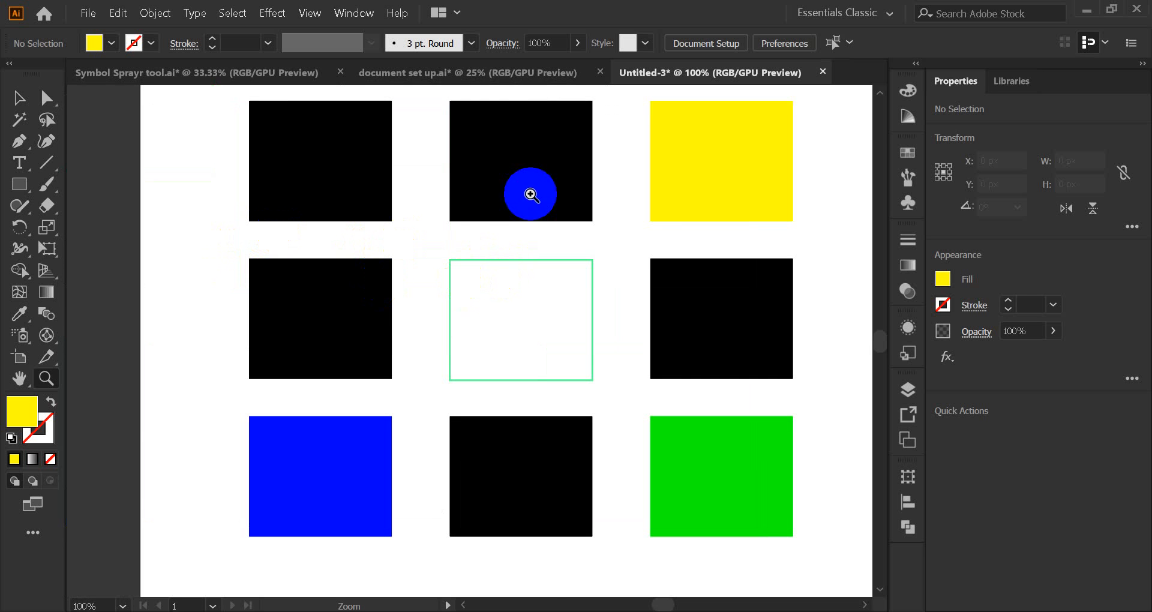
Step: Zoom in on the yellow square again, then out to 66.67% showing the full artboard
{"action": "left_click", "coordinate": [738, 160]}
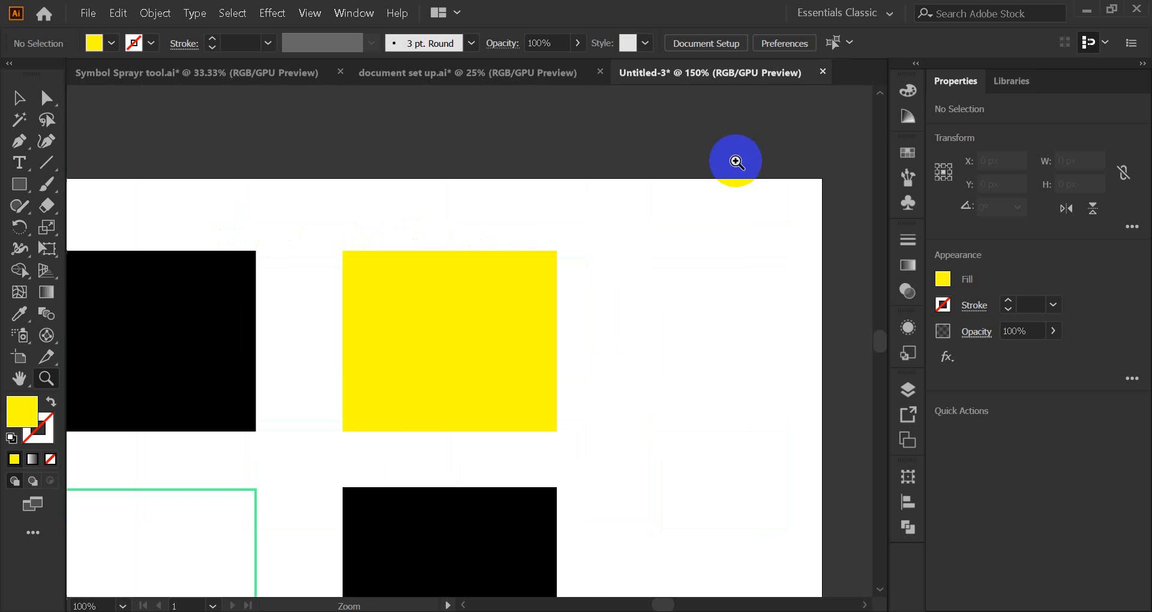
{"action": "left_click", "coordinate": [462, 331]}
{"action": "left_click", "coordinate": [456, 344]}
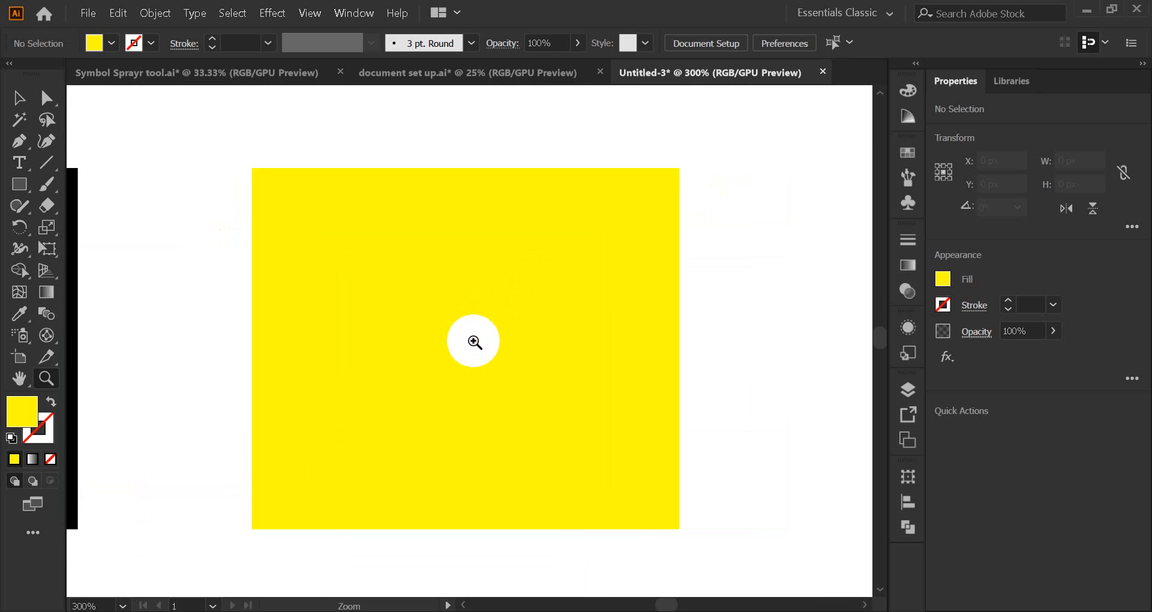
{"action": "left_click", "coordinate": [474, 341]}
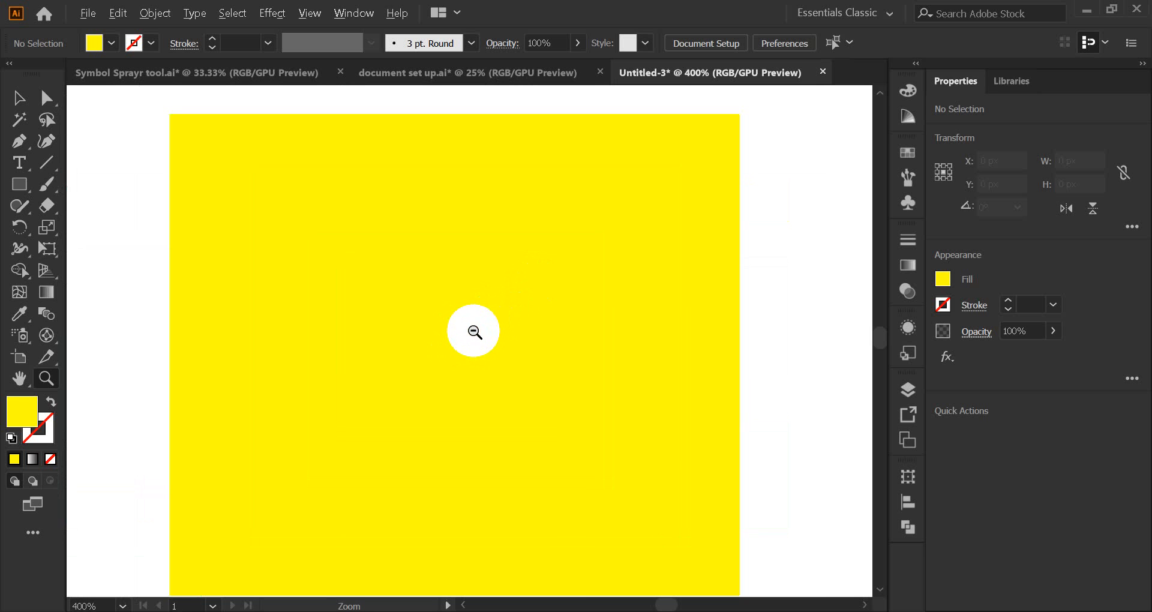
{"action": "left_click", "coordinate": [473, 329], "text": "alt"}
{"action": "left_click", "coordinate": [451, 365], "text": "alt"}
{"action": "left_click", "coordinate": [387, 396], "text": "alt"}
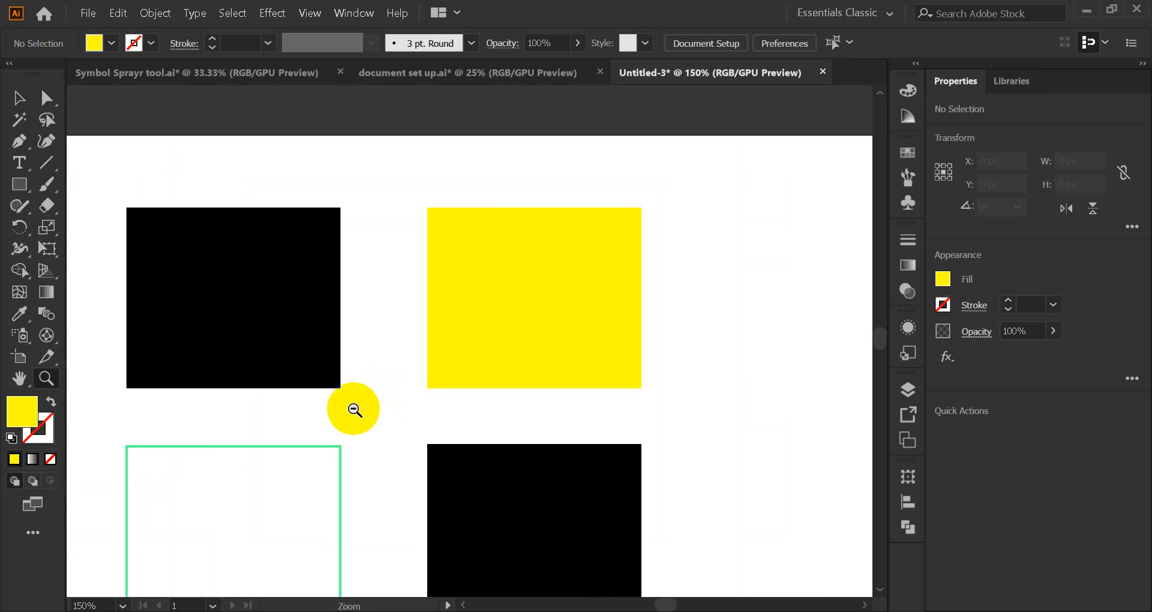
{"action": "left_click", "coordinate": [352, 408], "text": "alt"}
{"action": "scroll", "coordinate": [352, 409], "scroll_direction": "down", "scroll_amount": 3}
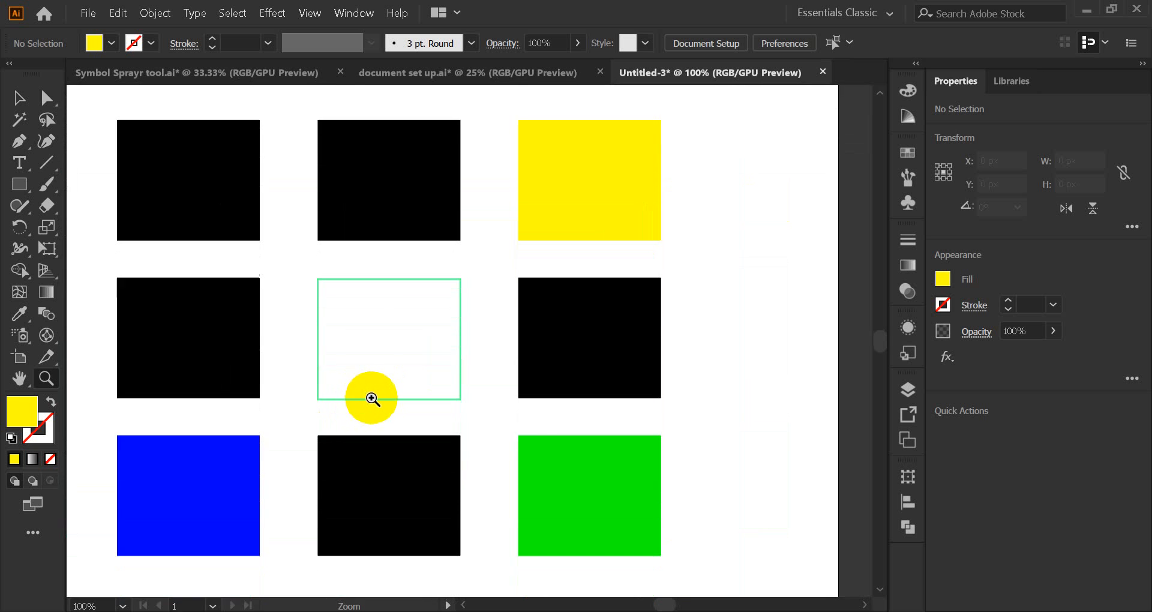
{"action": "left_click", "coordinate": [365, 360], "text": "alt"}
{"action": "scroll", "coordinate": [360, 392], "scroll_direction": "up", "scroll_amount": 1}
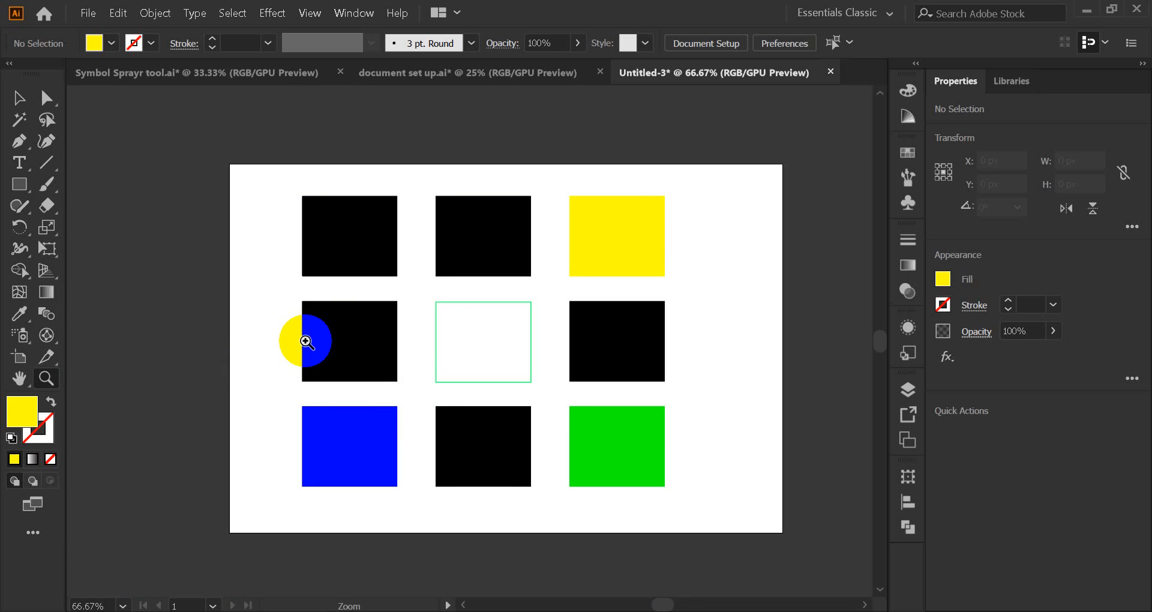
{"action": "left_click", "coordinate": [19, 98]}
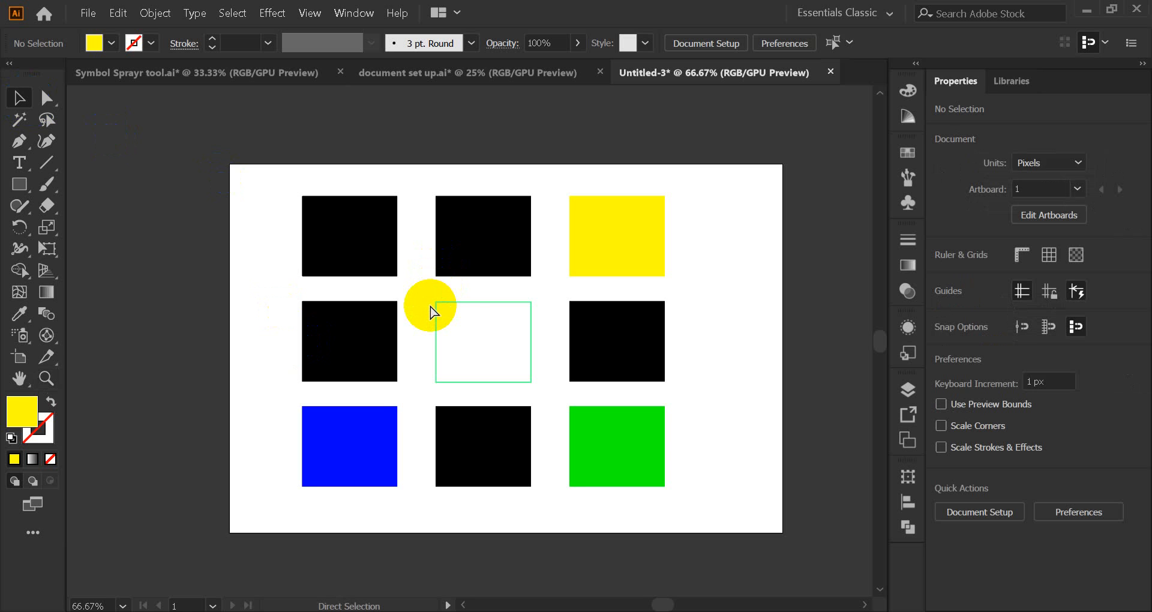
{"action": "key", "text": "ctrl+plus"}
{"action": "key", "text": "ctrl+plus"}
{"action": "key", "text": "ctrl+plus"}
{"action": "key", "text": "ctrl+plus"}
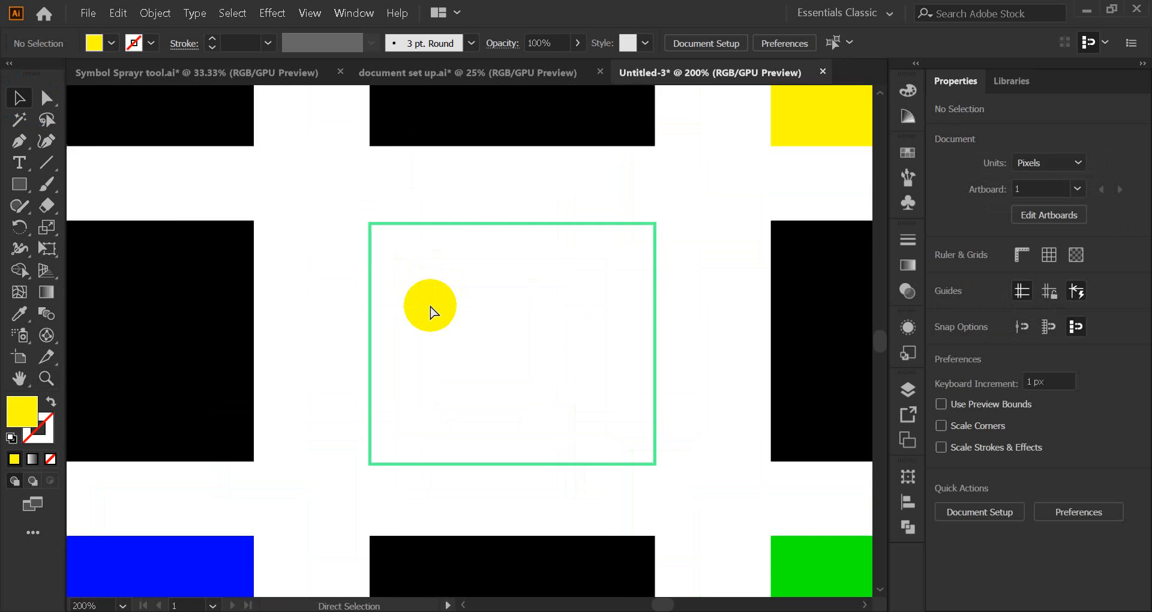
{"action": "key", "text": "ctrl+minus"}
{"action": "key", "text": "ctrl+minus"}
{"action": "key", "text": "ctrl+minus"}
{"action": "key", "text": "ctrl+minus"}
{"action": "key", "text": "ctrl+minus"}
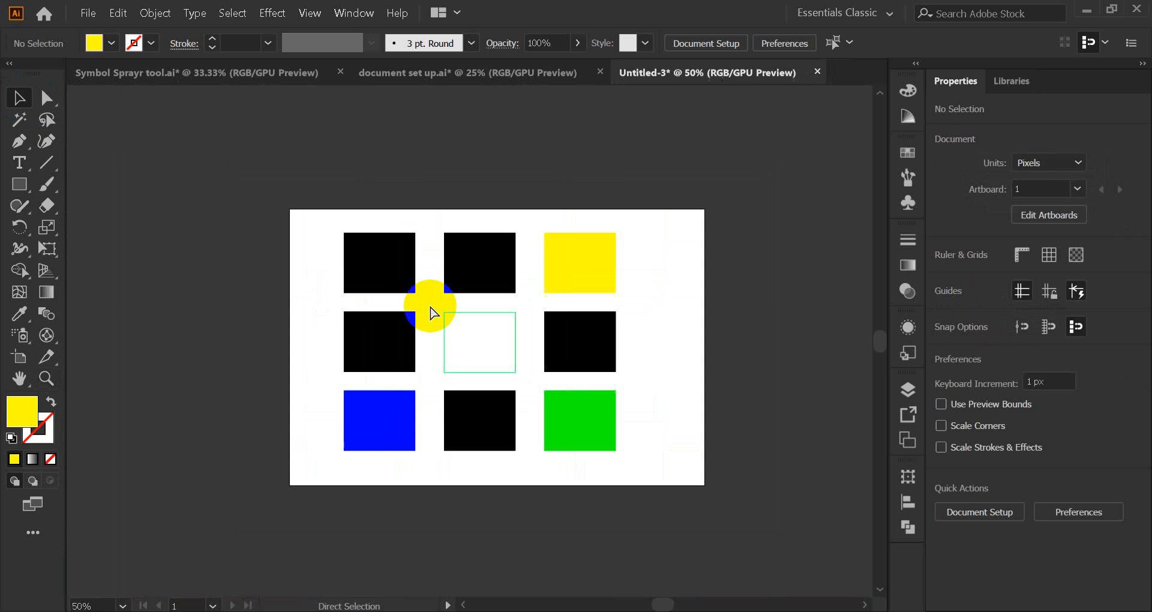
{"action": "key", "text": "ctrl+plus"}
{"action": "key", "text": "ctrl+plus"}
{"action": "key", "text": "ctrl+minus"}
{"action": "key", "text": "ctrl+minus"}
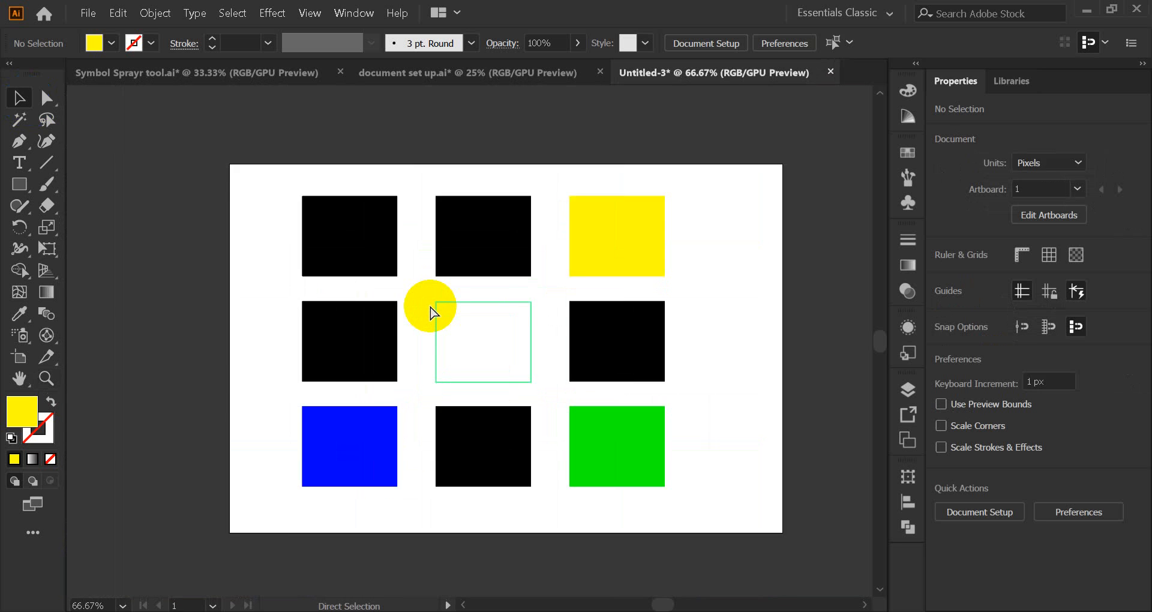
{"action": "key", "text": "ctrl+plus"}
{"action": "key", "text": "ctrl+plus"}
{"action": "key", "text": "ctrl+minus"}
{"action": "key", "text": "ctrl+minus"}
{"action": "key", "text": "ctrl+plus"}
{"action": "key", "text": "ctrl+plus"}
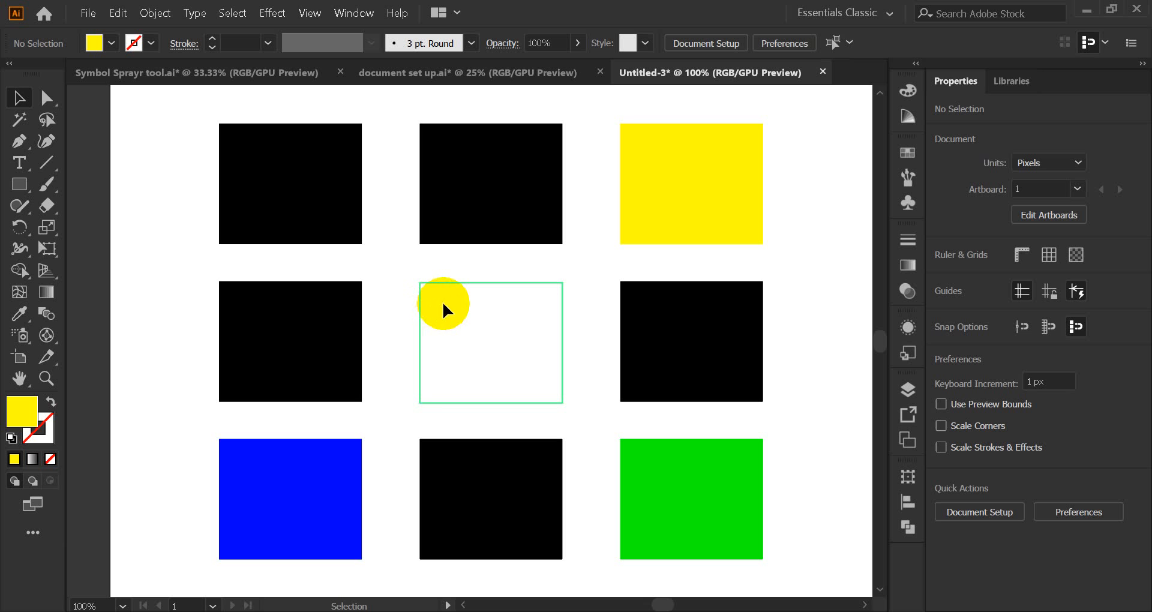
{"action": "left_click", "coordinate": [291, 237]}
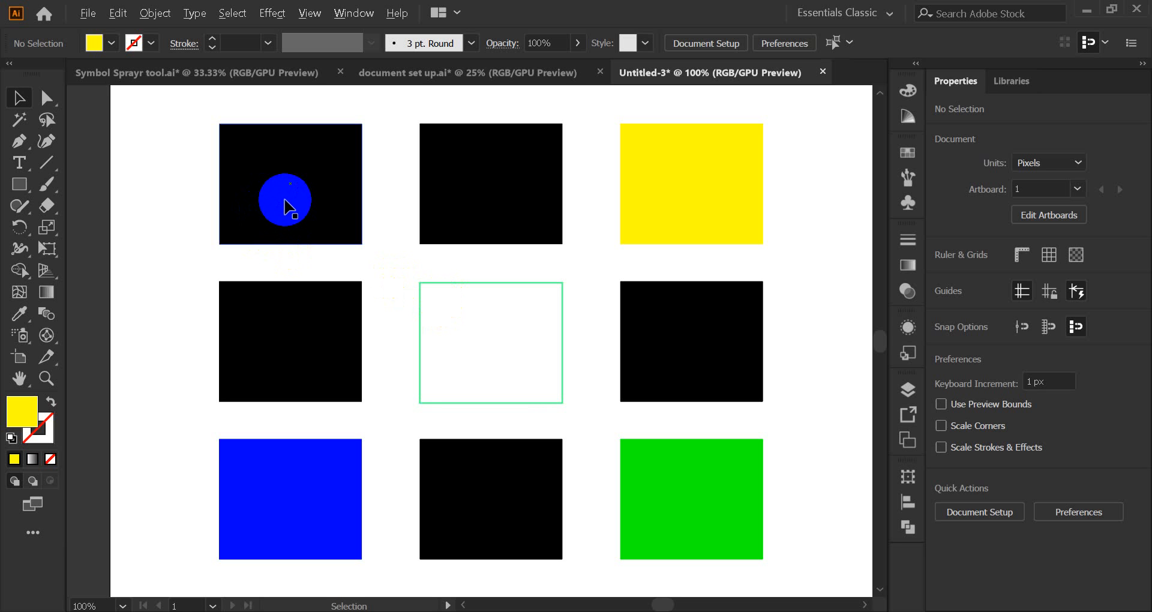
{"action": "left_click", "coordinate": [382, 226]}
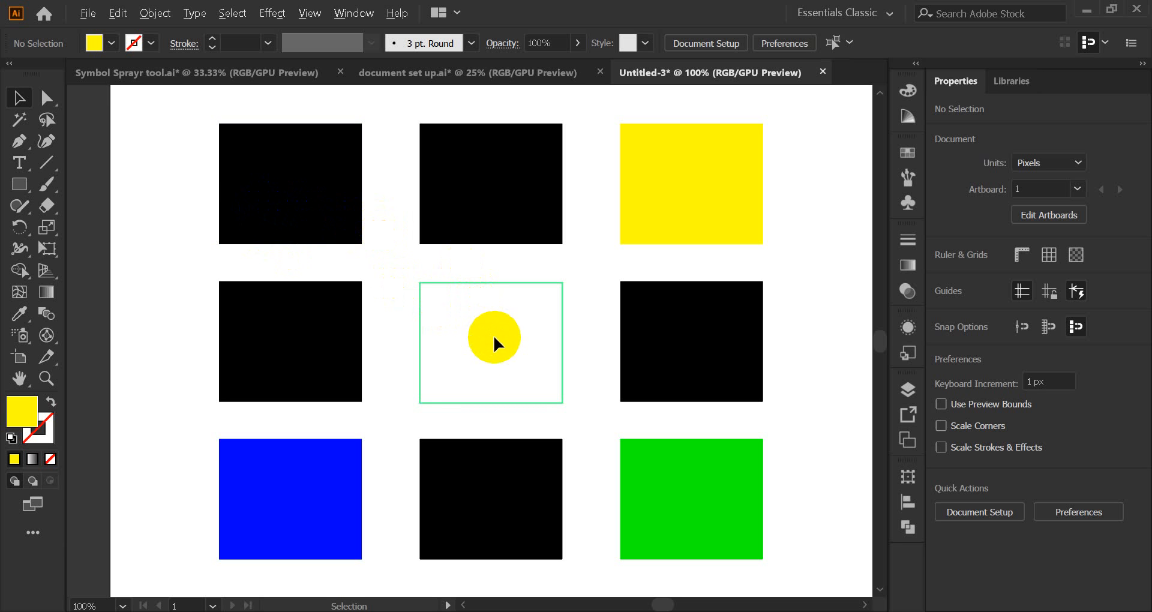
{"action": "scroll", "coordinate": [493, 336], "scroll_direction": "down", "scroll_amount": 3}
{"action": "left_click", "coordinate": [418, 296]}
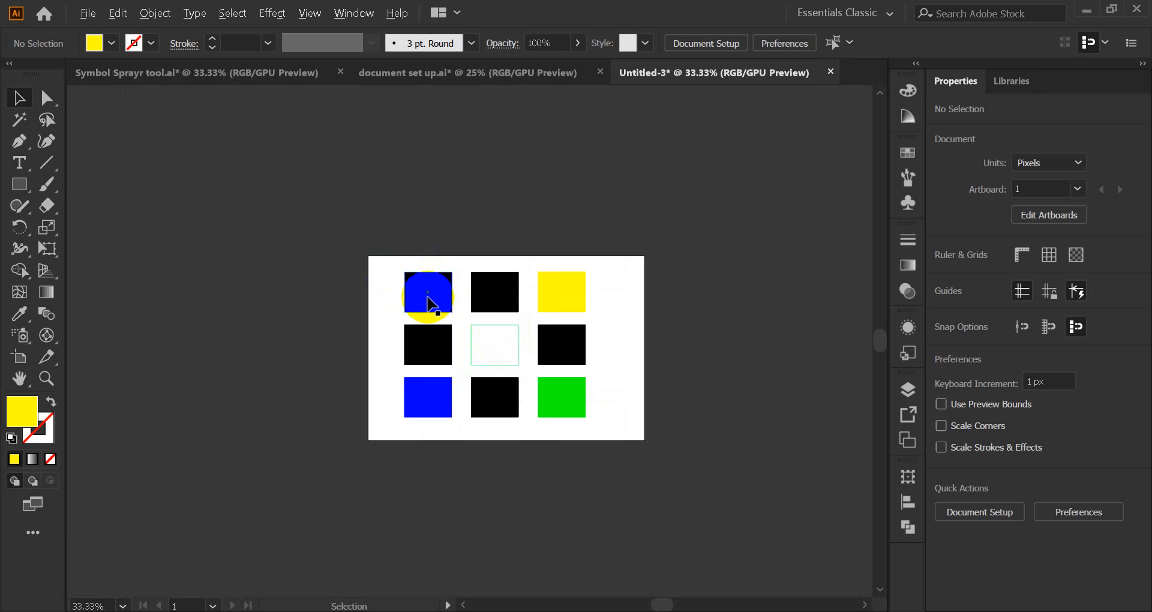
{"action": "scroll", "coordinate": [430, 303], "scroll_direction": "up", "scroll_amount": 5}
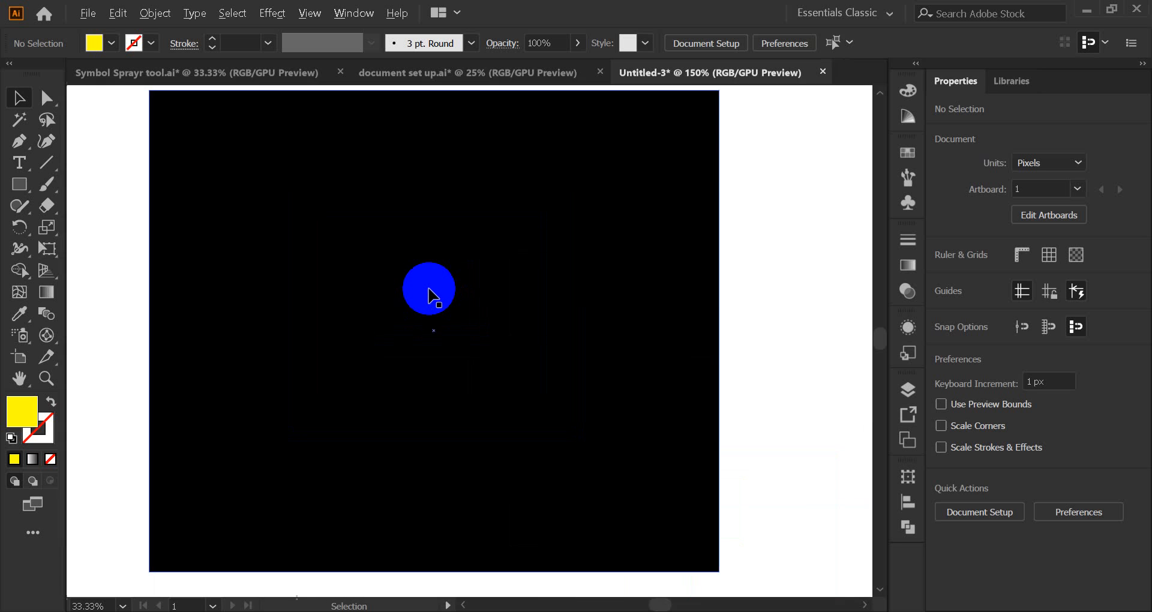
{"action": "scroll", "coordinate": [429, 298], "scroll_direction": "up", "scroll_amount": 6}
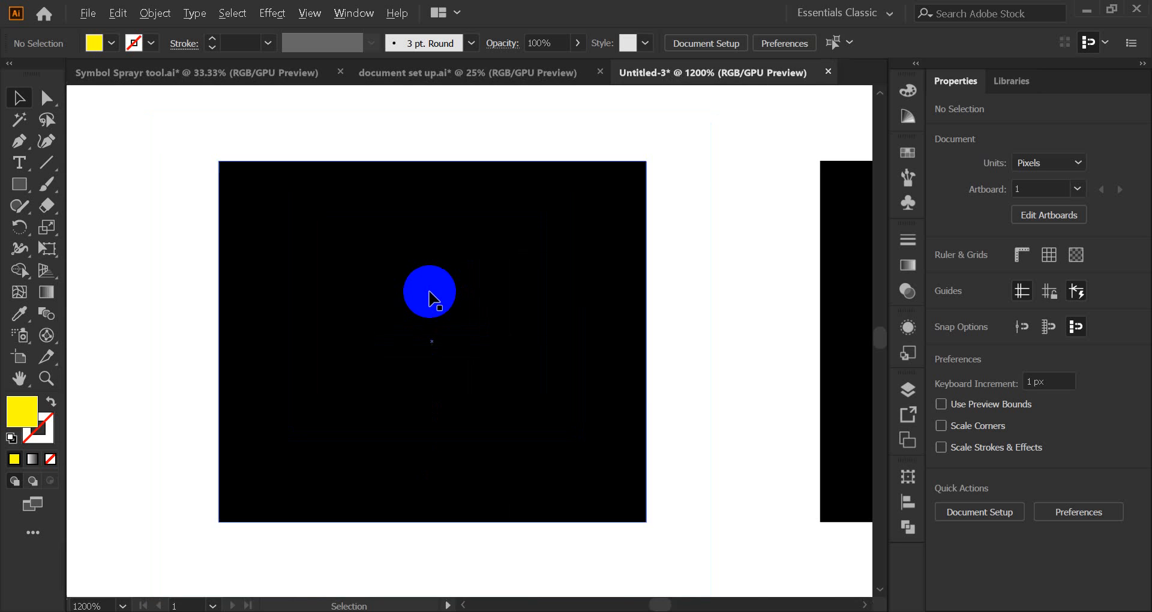
{"action": "scroll", "coordinate": [429, 298], "scroll_direction": "down", "scroll_amount": 13}
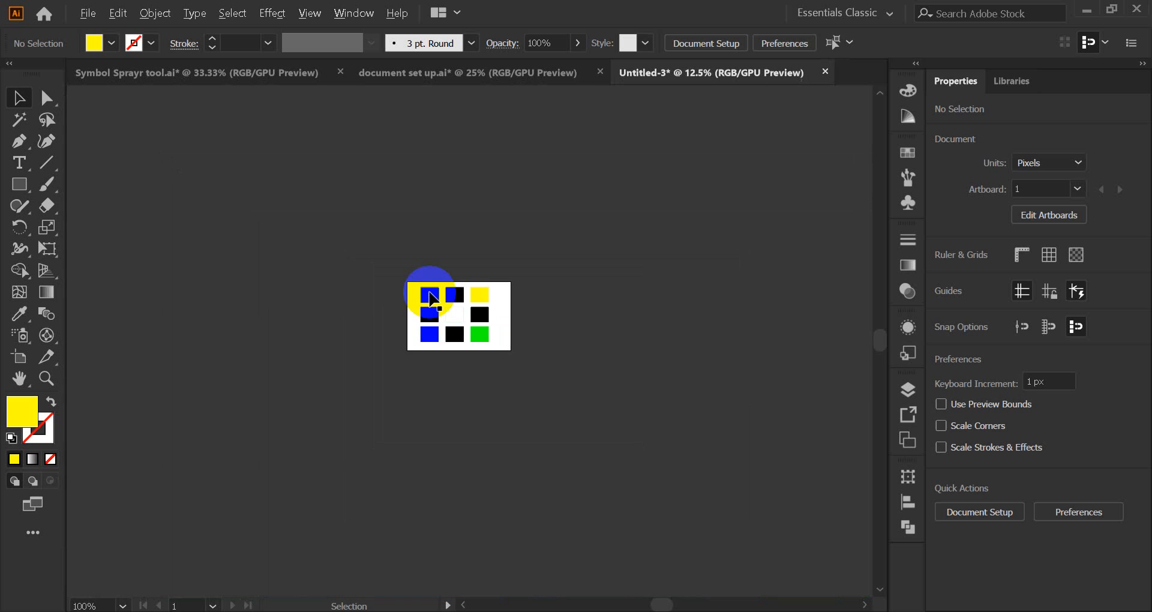
{"action": "scroll", "coordinate": [431, 298], "scroll_direction": "down", "scroll_amount": 1}
{"action": "mouse_move", "coordinate": [460, 313]}
{"action": "left_mouse_down"}
{"action": "mouse_move", "coordinate": [467, 321]}
{"action": "mouse_move", "coordinate": [453, 311]}
{"action": "left_mouse_up"}
{"action": "scroll", "coordinate": [454, 312], "scroll_direction": "up", "scroll_amount": 12}
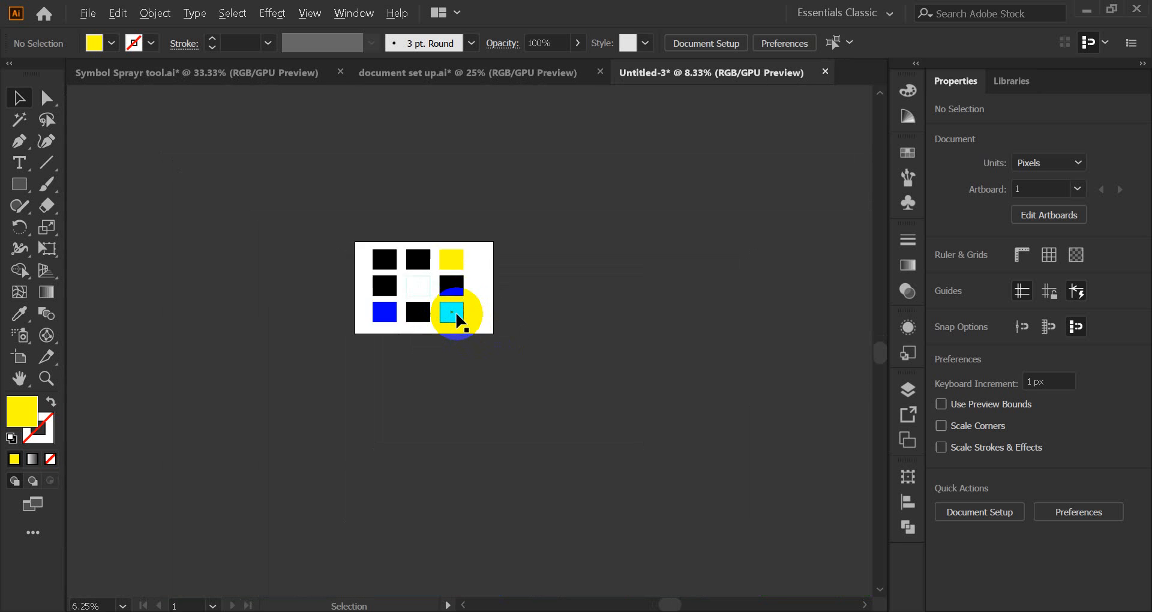
{"action": "scroll", "coordinate": [415, 296], "scroll_direction": "down", "scroll_amount": 1}
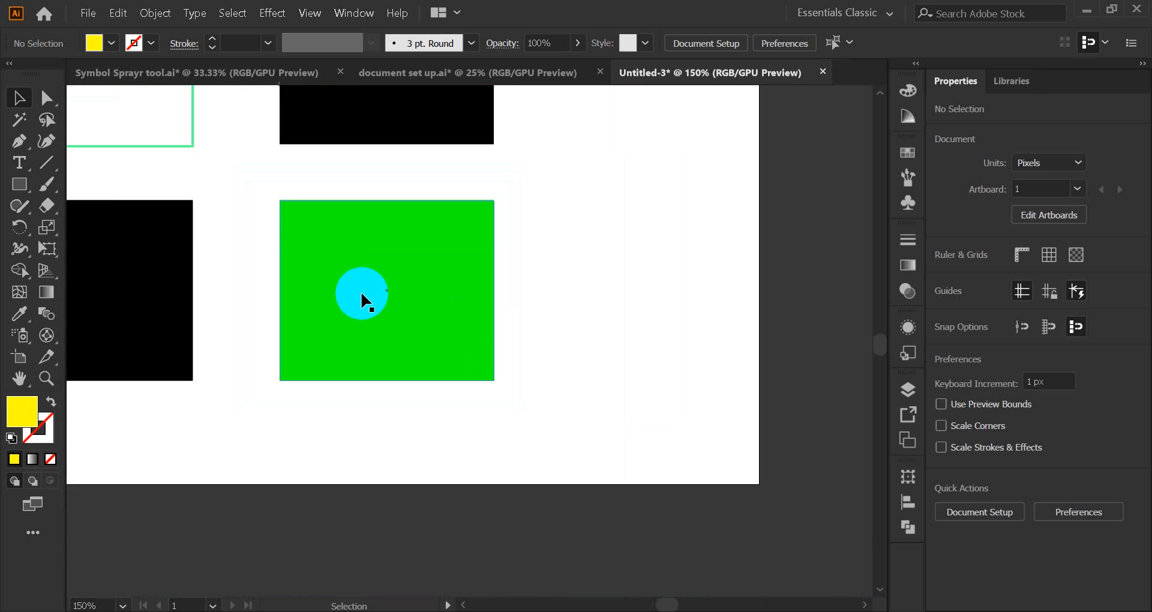
{"action": "scroll", "coordinate": [361, 295], "scroll_direction": "up", "scroll_amount": 1}
{"action": "scroll", "coordinate": [369, 317], "scroll_direction": "up", "scroll_amount": 4}
{"action": "scroll", "coordinate": [369, 318], "scroll_direction": "down", "scroll_amount": 1}
{"action": "scroll", "coordinate": [370, 317], "scroll_direction": "down", "scroll_amount": 1}
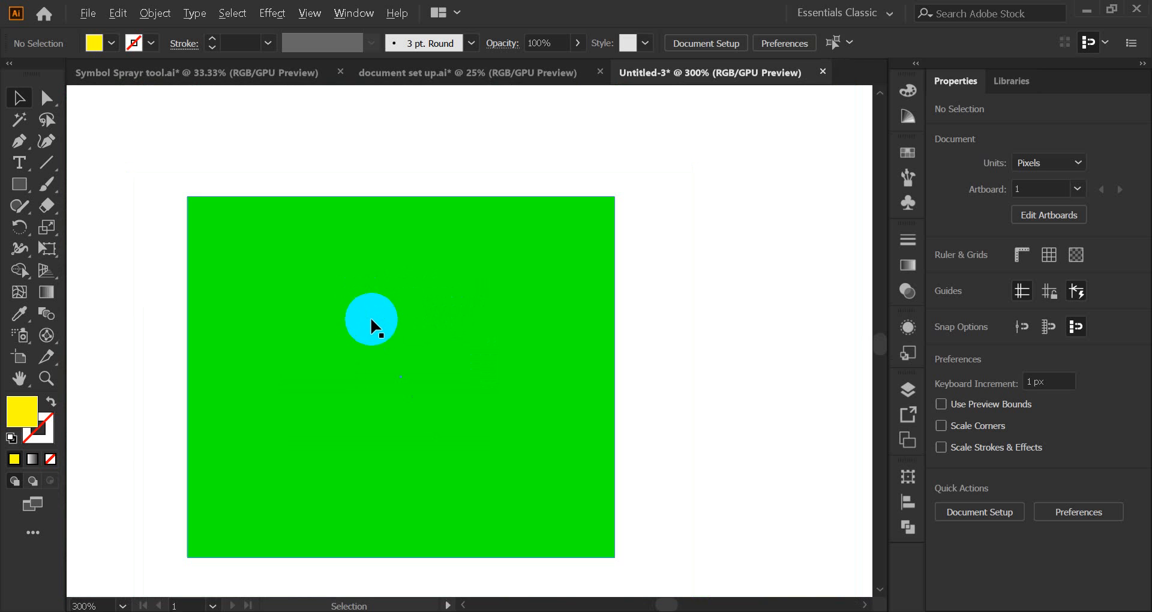
{"action": "scroll", "coordinate": [227, 277], "scroll_direction": "down", "scroll_amount": 2}
{"action": "scroll", "coordinate": [154, 216], "scroll_direction": "down", "scroll_amount": 2}
{"action": "scroll", "coordinate": [155, 217], "scroll_direction": "down", "scroll_amount": 4}
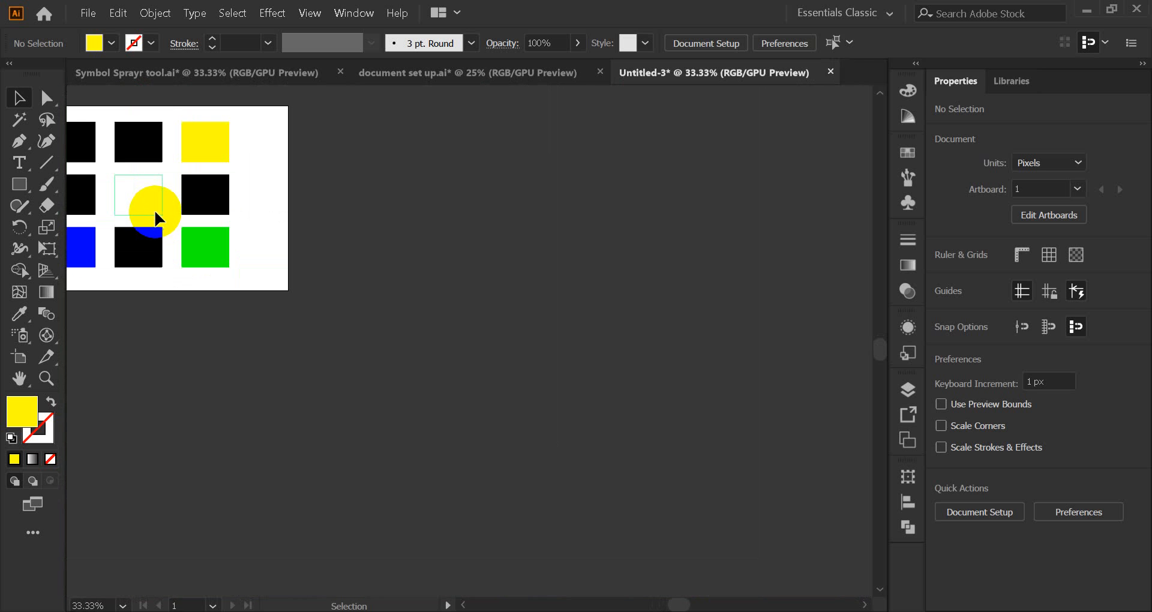
{"action": "scroll", "coordinate": [213, 255], "scroll_direction": "up", "scroll_amount": 6}
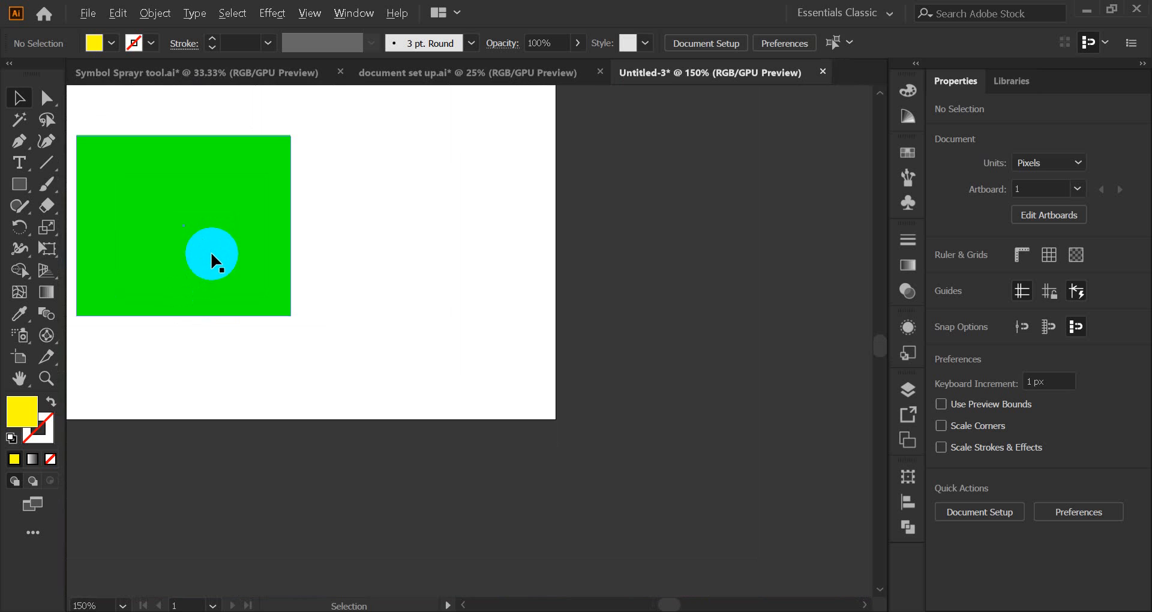
{"action": "scroll", "coordinate": [208, 259], "scroll_direction": "down", "scroll_amount": 1}
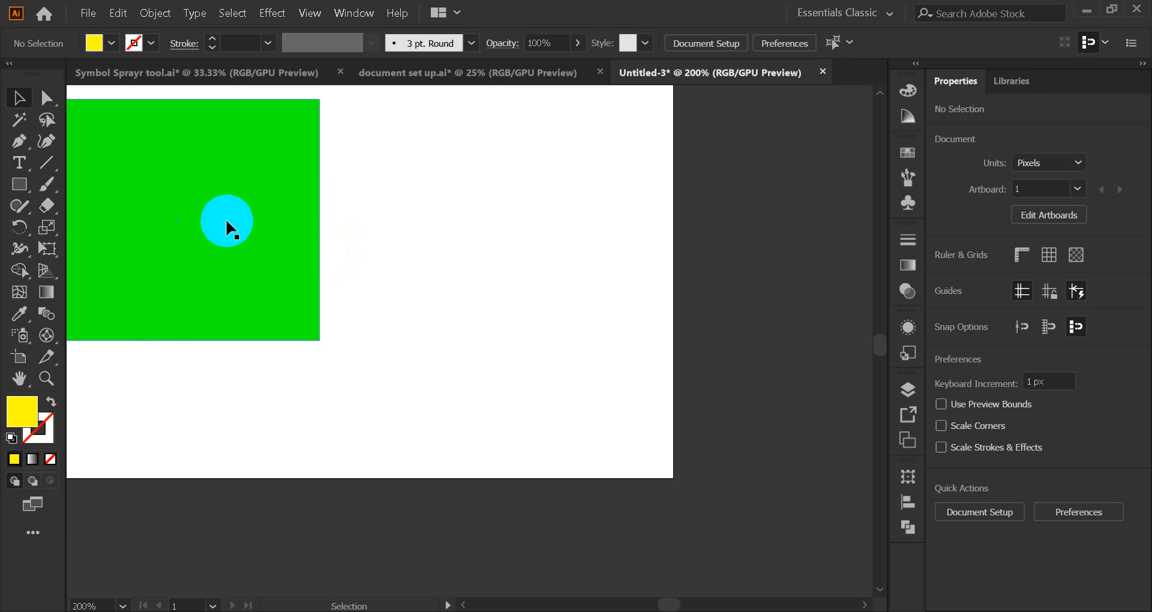
{"action": "scroll", "coordinate": [159, 213], "scroll_direction": "down", "scroll_amount": 5}
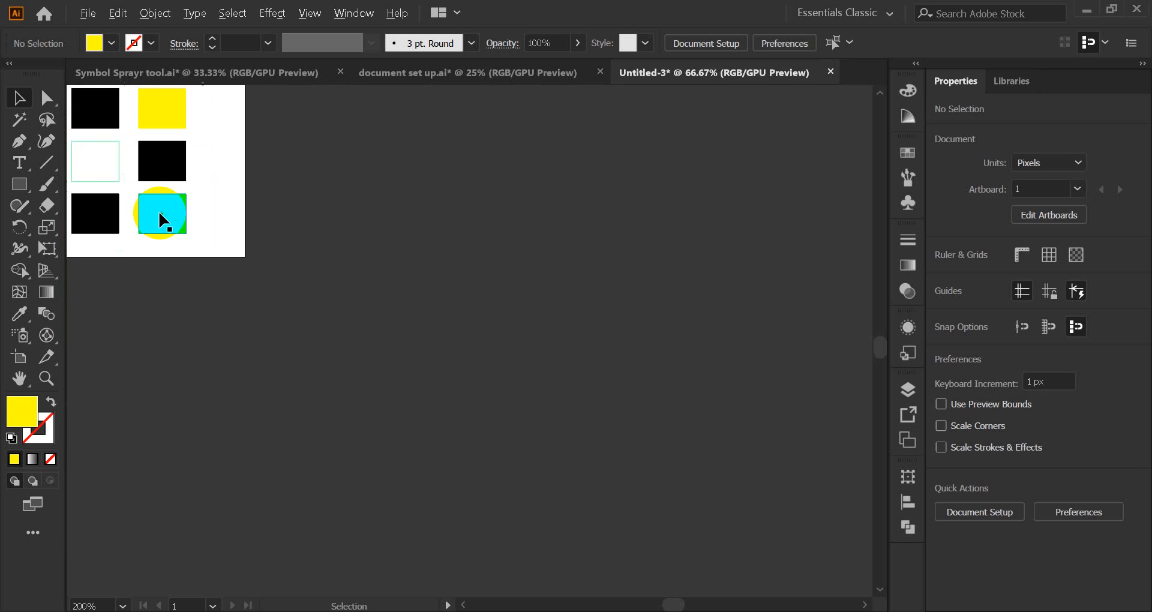
{"action": "scroll", "coordinate": [158, 120], "scroll_direction": "up", "scroll_amount": 4}
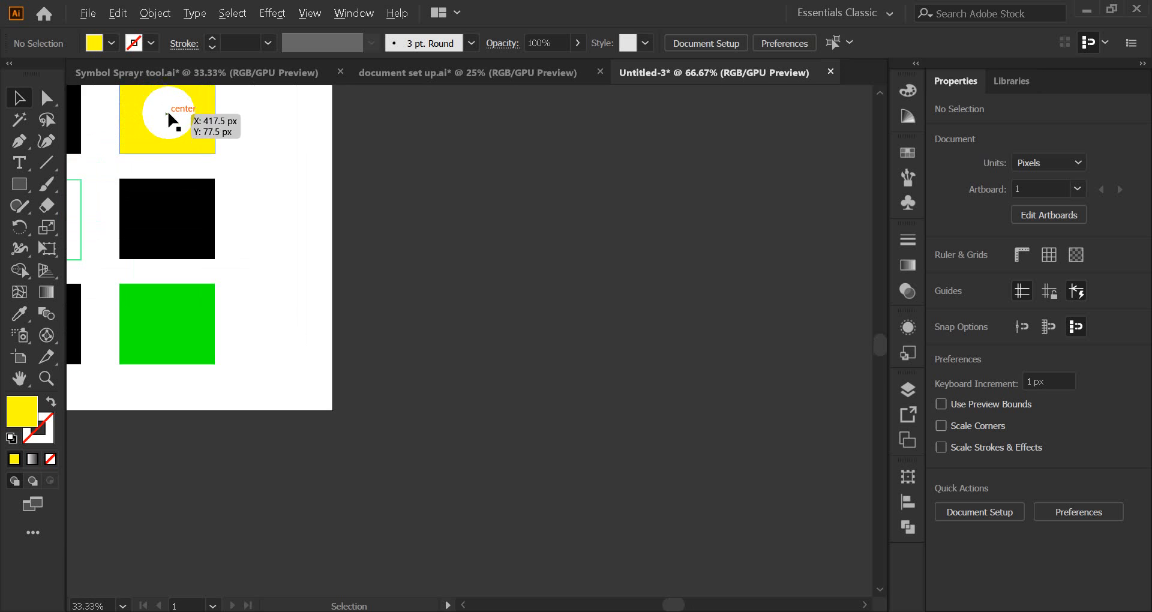
{"action": "scroll", "coordinate": [172, 127], "scroll_direction": "down", "scroll_amount": 4}
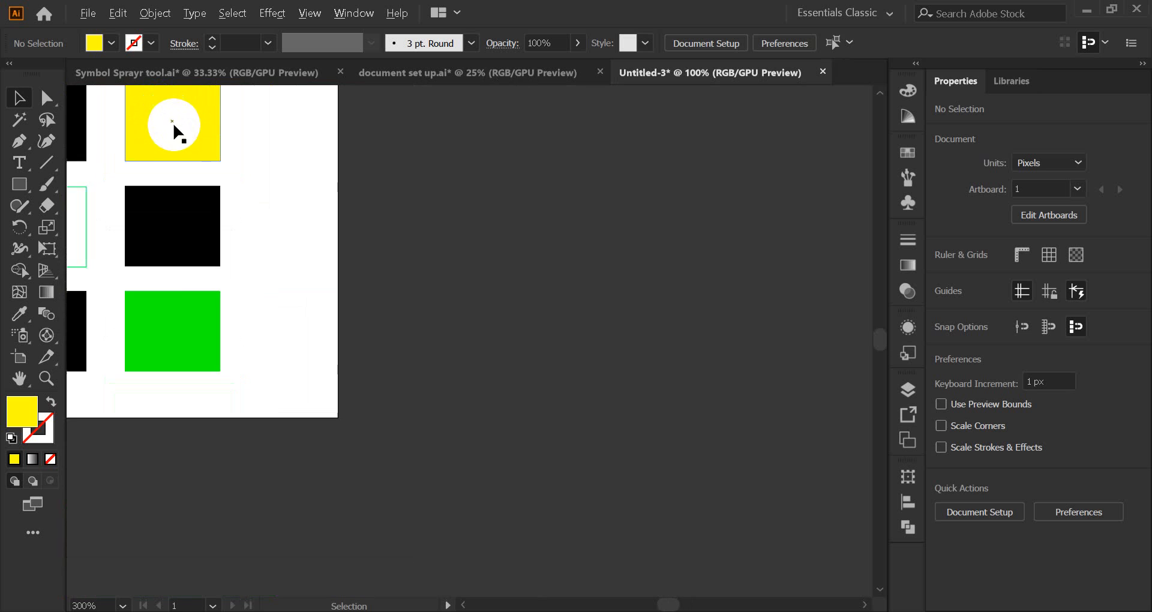
{"action": "scroll", "coordinate": [173, 357], "scroll_direction": "up", "scroll_amount": 3}
{"action": "scroll", "coordinate": [173, 357], "scroll_direction": "up", "scroll_amount": 1}
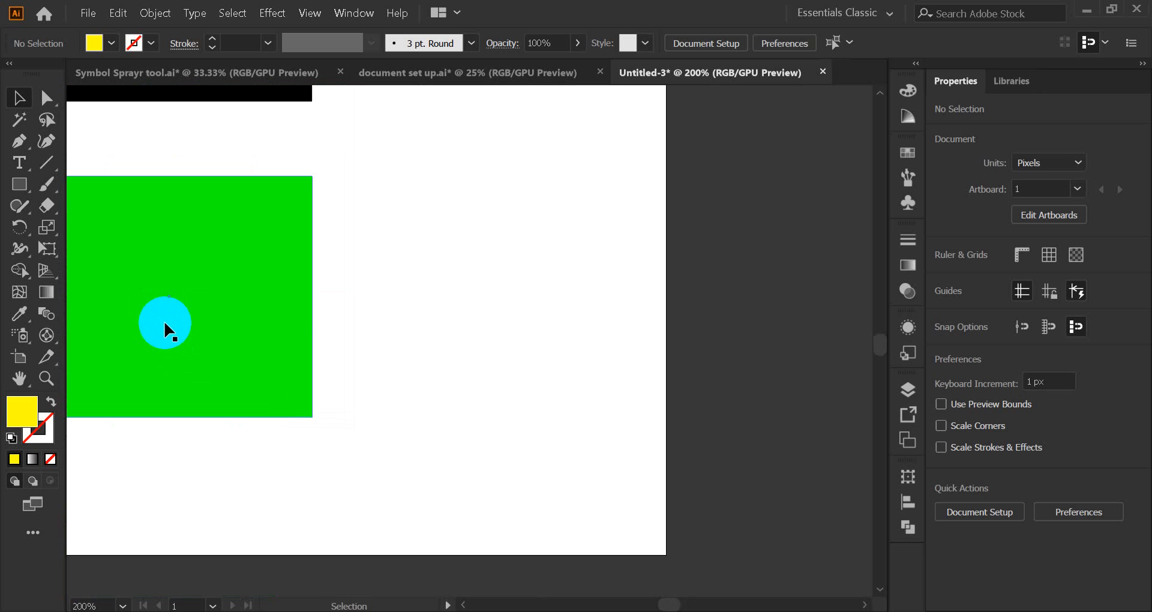
{"action": "key", "text": "space"}
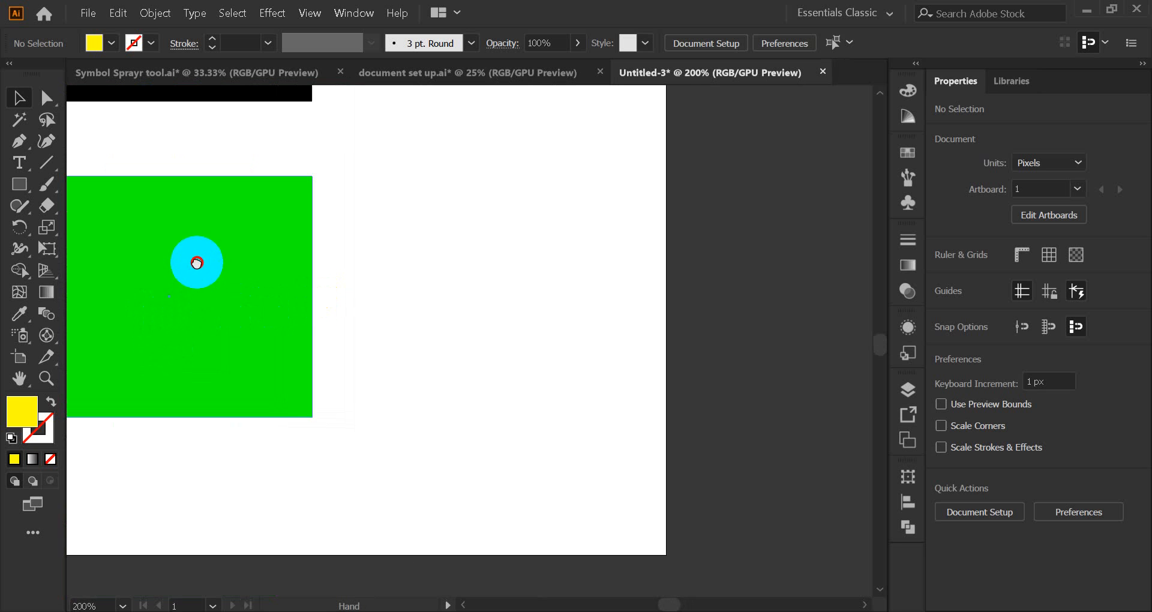
{"action": "left_click_drag", "start_coordinate": [197, 262], "coordinate": [264, 442]}
{"action": "left_click_drag", "start_coordinate": [248, 257], "coordinate": [256, 352]}
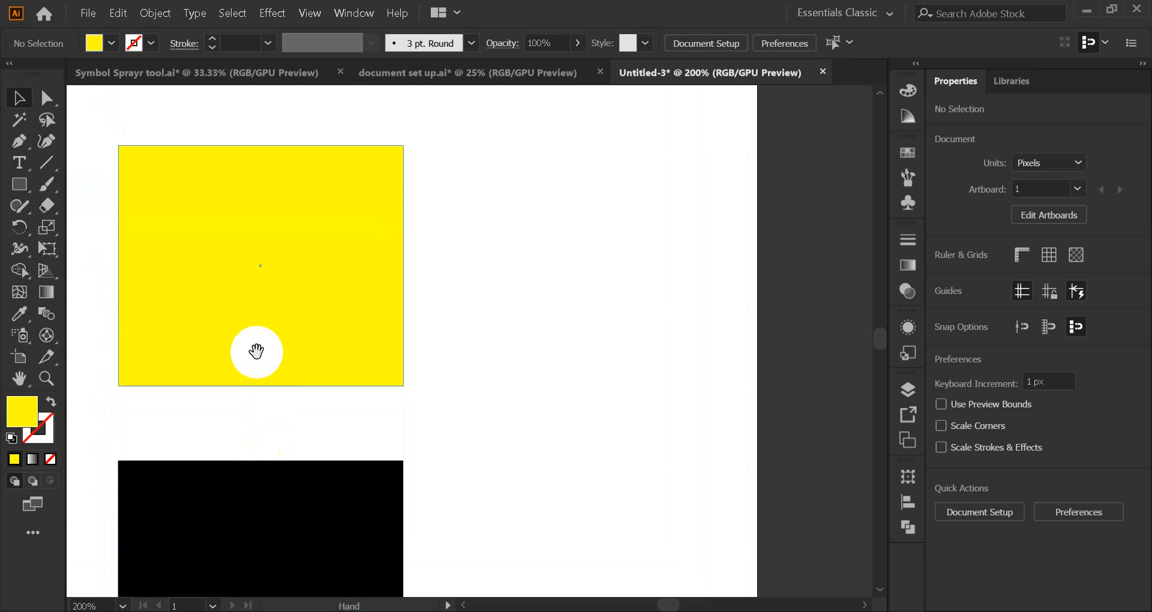
{"action": "left_click_drag", "start_coordinate": [265, 277], "coordinate": [278, 380]}
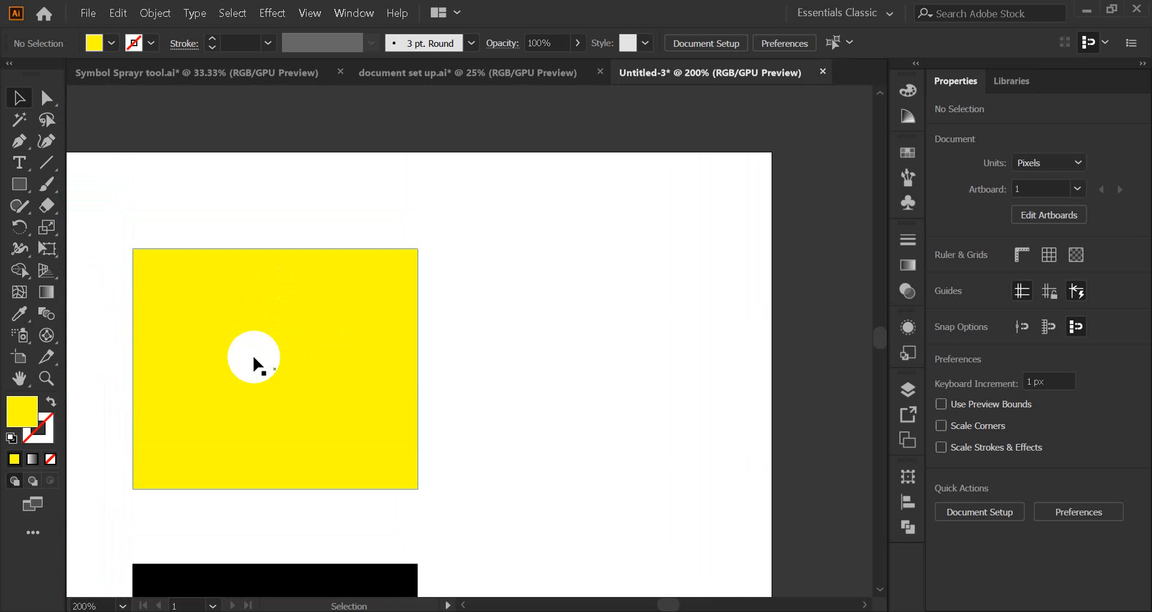
{"action": "key", "text": "space"}
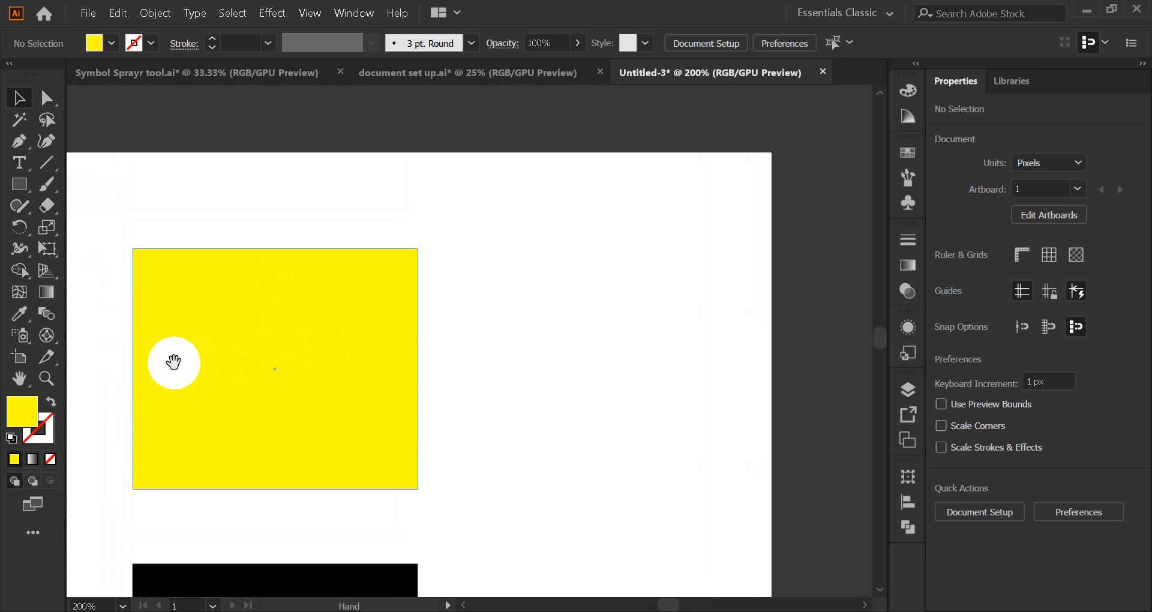
{"action": "left_click_drag", "start_coordinate": [175, 360], "coordinate": [677, 294]}
{"action": "left_click_drag", "start_coordinate": [300, 296], "coordinate": [611, 263]}
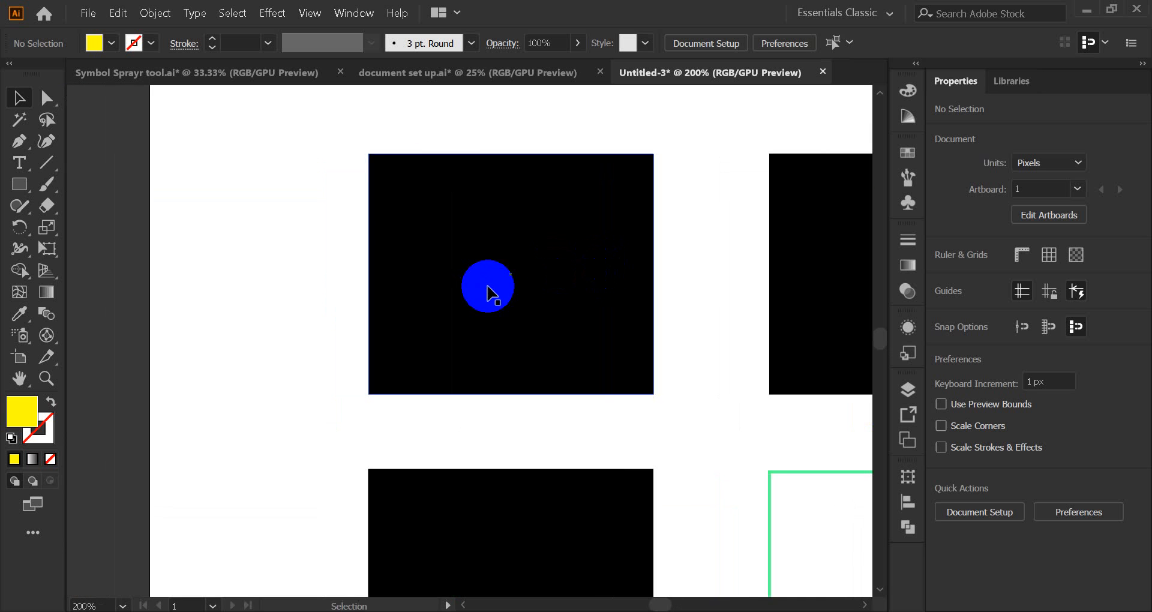
{"action": "key", "text": "space"}
{"action": "left_click_drag", "start_coordinate": [542, 408], "coordinate": [513, 190]}
{"action": "left_click_drag", "start_coordinate": [513, 336], "coordinate": [488, 257]}
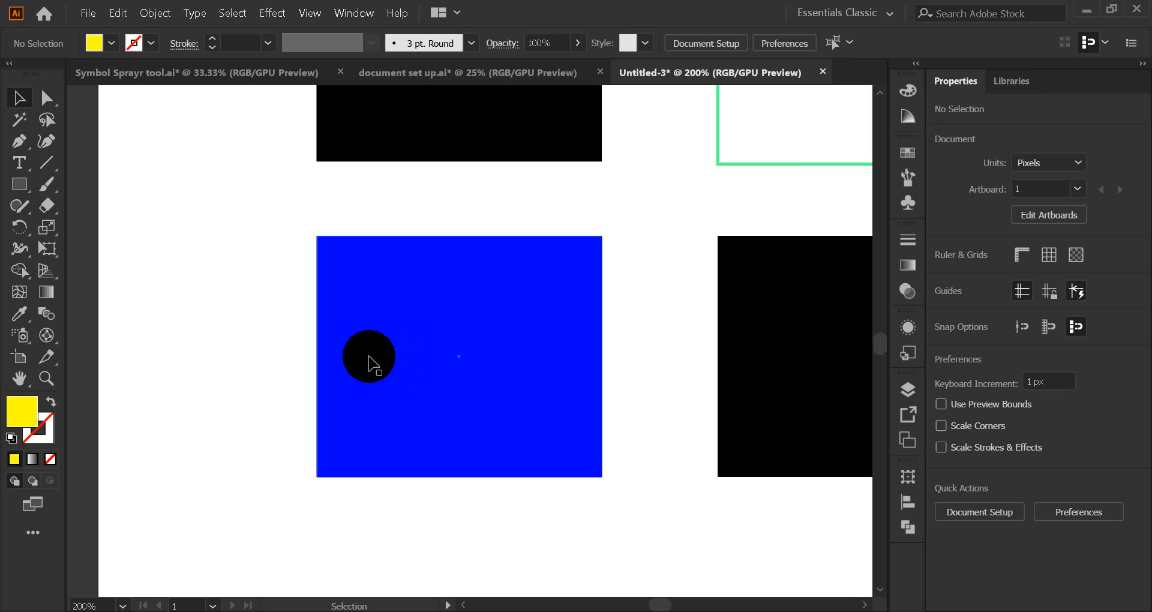
{"action": "left_click_drag", "start_coordinate": [403, 368], "coordinate": [290, 420]}
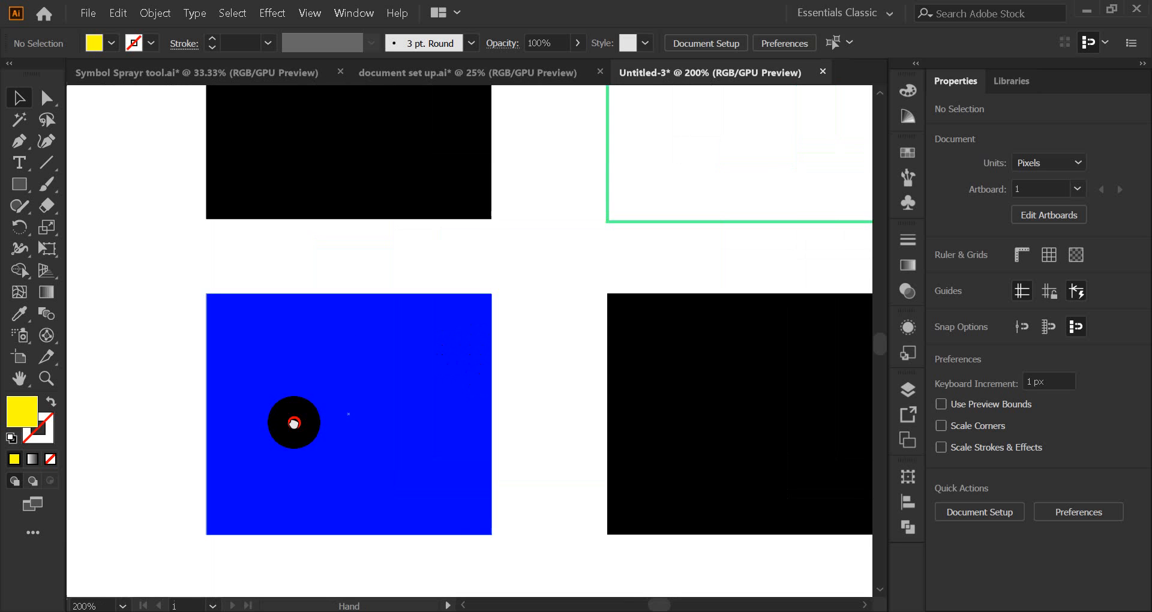
{"action": "left_click_drag", "start_coordinate": [610, 352], "coordinate": [317, 395]}
{"action": "left_click_drag", "start_coordinate": [650, 366], "coordinate": [406, 340]}
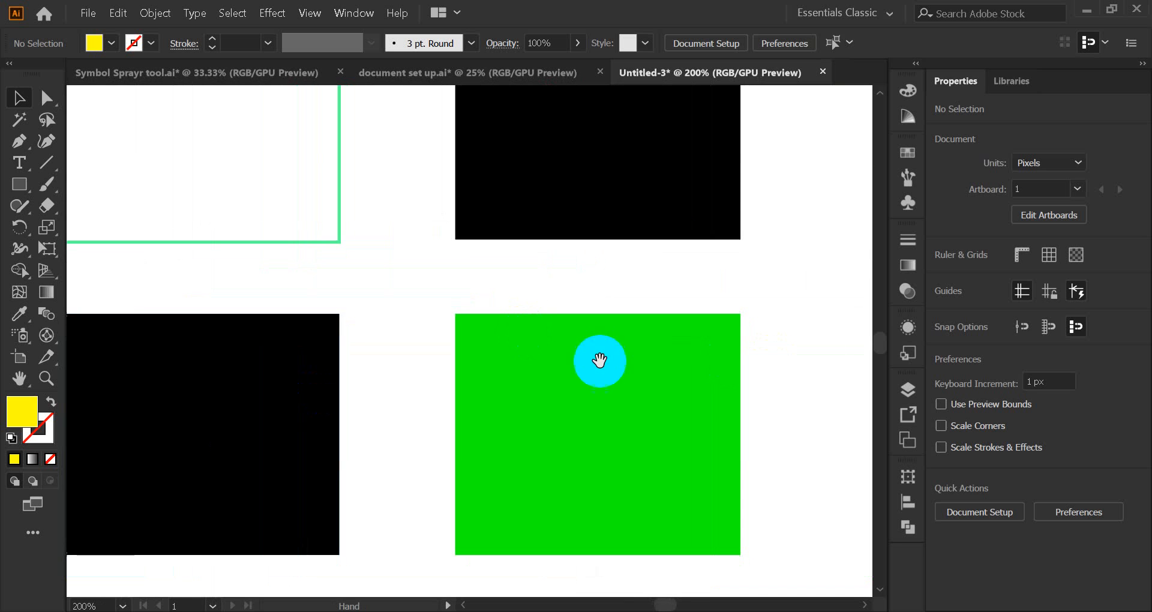
{"action": "left_click_drag", "start_coordinate": [451, 409], "coordinate": [618, 410]}
{"action": "left_click_drag", "start_coordinate": [443, 316], "coordinate": [512, 483]}
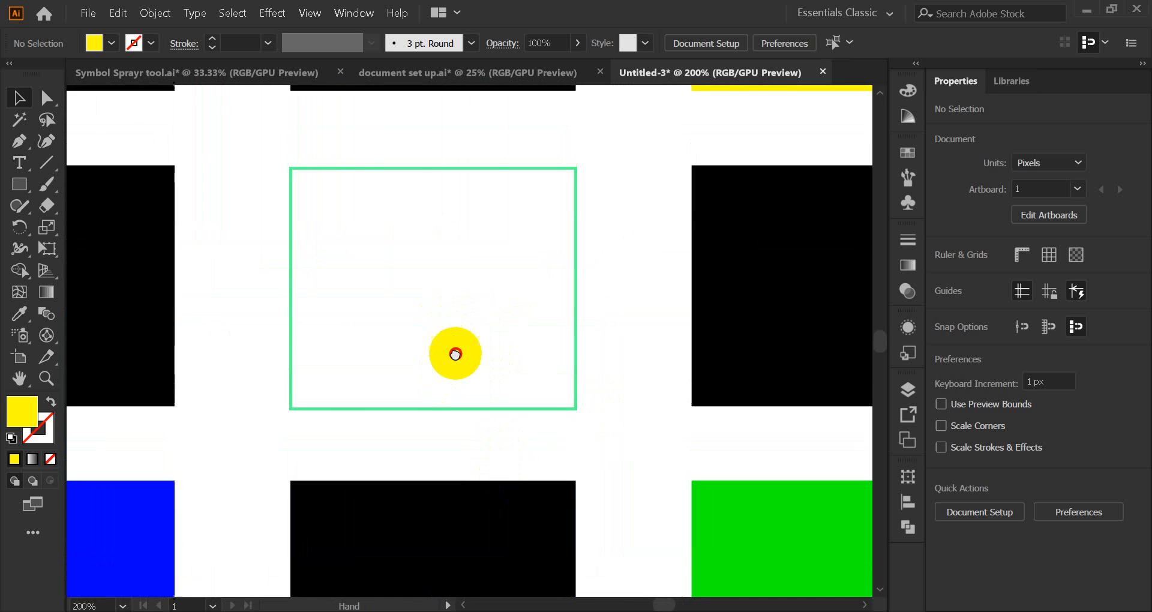
{"action": "left_click_drag", "start_coordinate": [456, 353], "coordinate": [458, 415]}
{"action": "scroll", "coordinate": [444, 359], "scroll_direction": "down", "scroll_amount": 2}
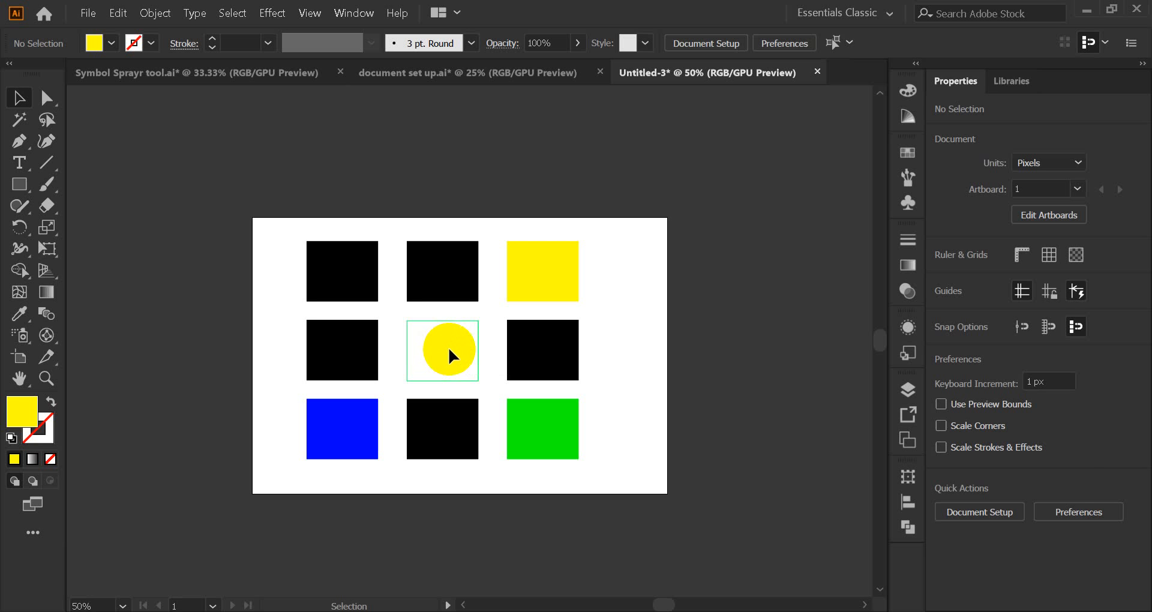
Step: Zoom to 100% on the artboard's top-left and choose the Direct Selection tool (A)
{"action": "left_click", "coordinate": [944, 611]}
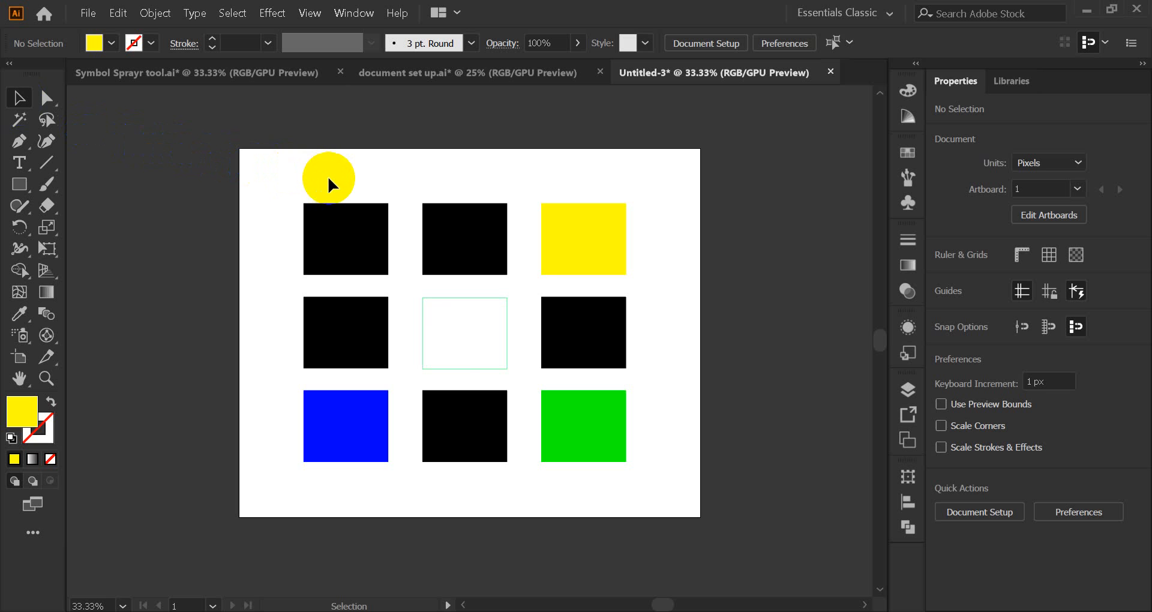
{"action": "scroll", "coordinate": [329, 183], "scroll_direction": "up", "scroll_amount": 3}
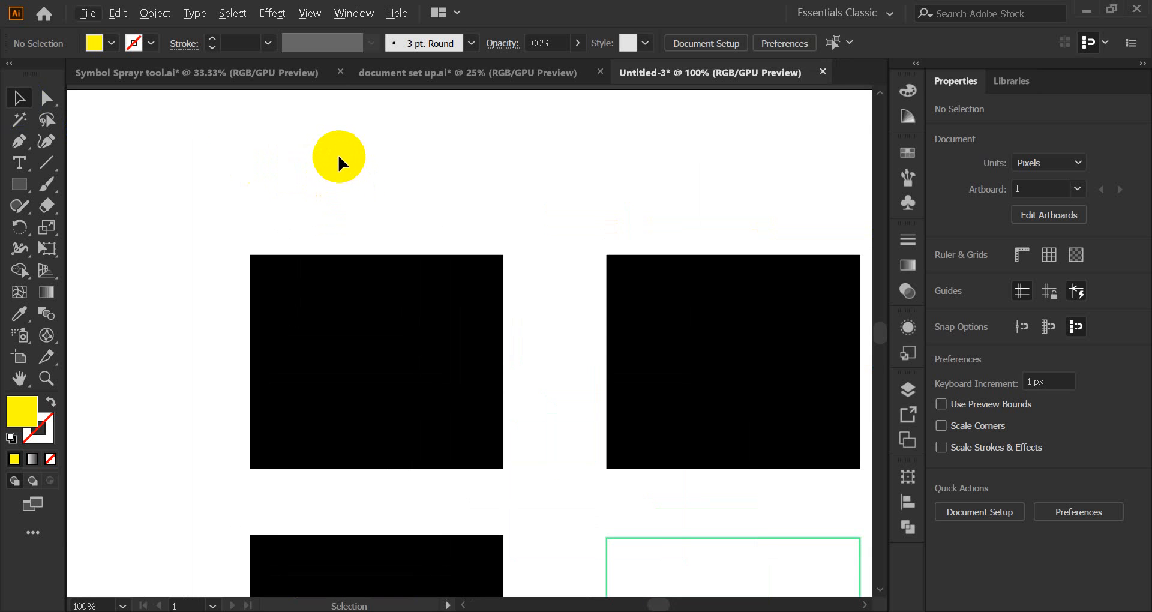
{"action": "left_click", "coordinate": [53, 102]}
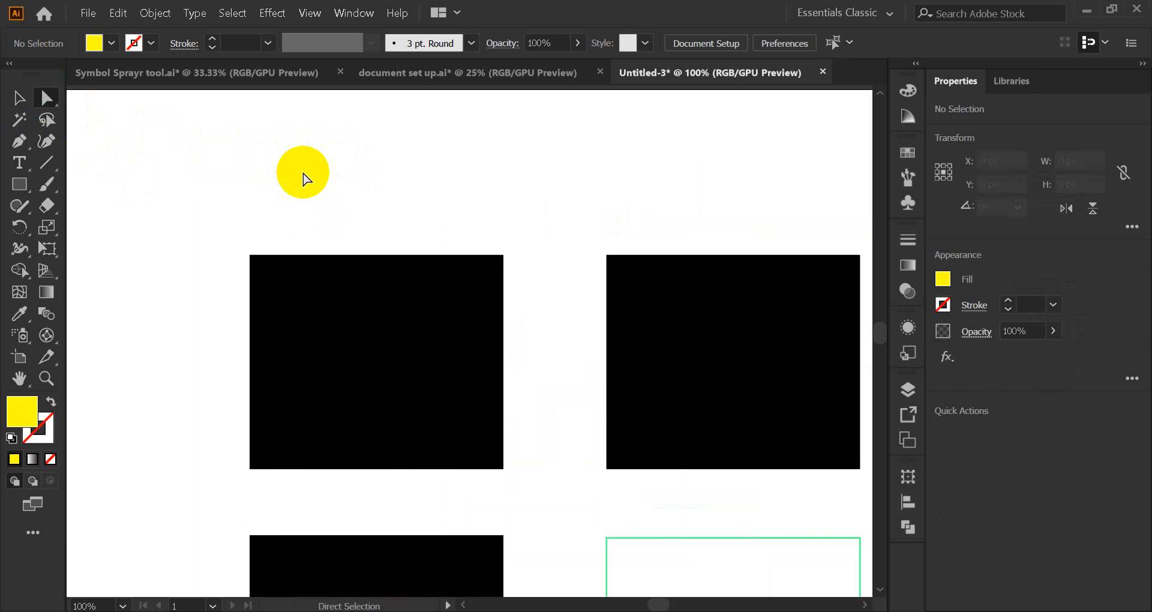
{"action": "key", "text": "v"}
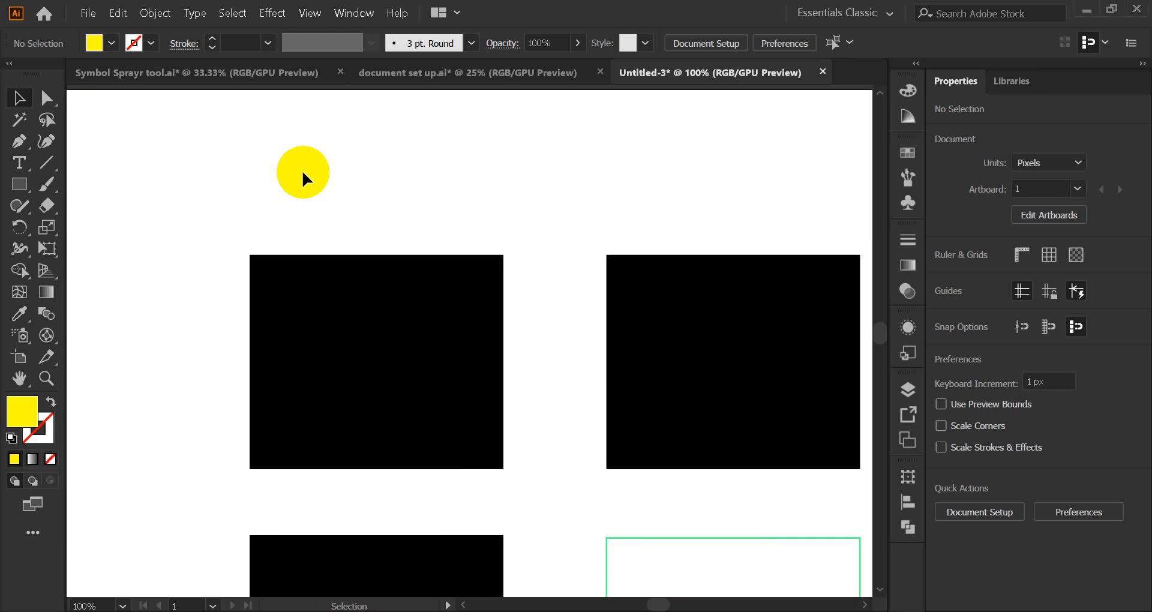
{"action": "key", "text": "a"}
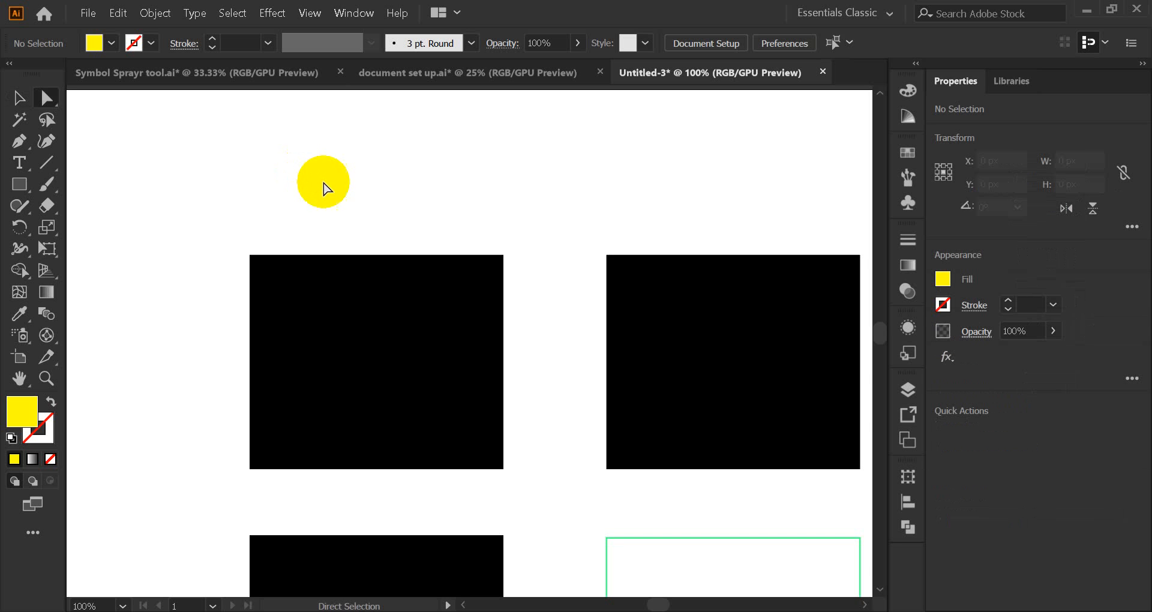
{"action": "scroll", "coordinate": [243, 201], "scroll_direction": "down", "scroll_amount": 1}
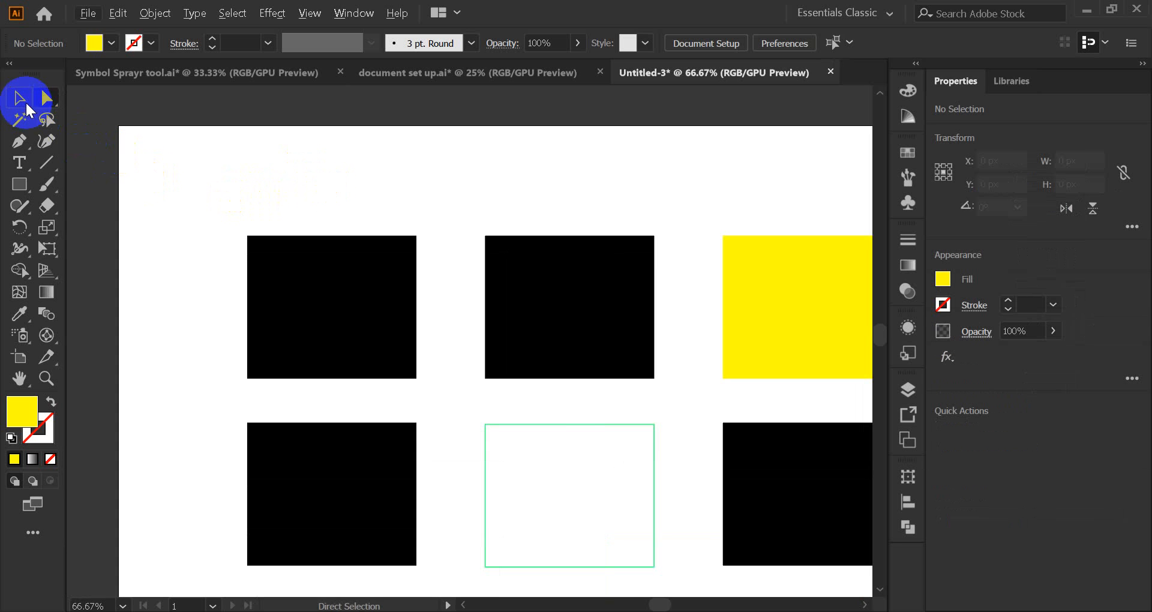
Step: Select the top-left black square and fill it red from the Swatches panel
{"action": "left_click", "coordinate": [20, 98]}
{"action": "mouse_move", "coordinate": [318, 326]}
{"action": "left_mouse_down"}
{"action": "mouse_move", "coordinate": [247, 239]}
{"action": "mouse_move", "coordinate": [308, 325]}
{"action": "left_mouse_up"}
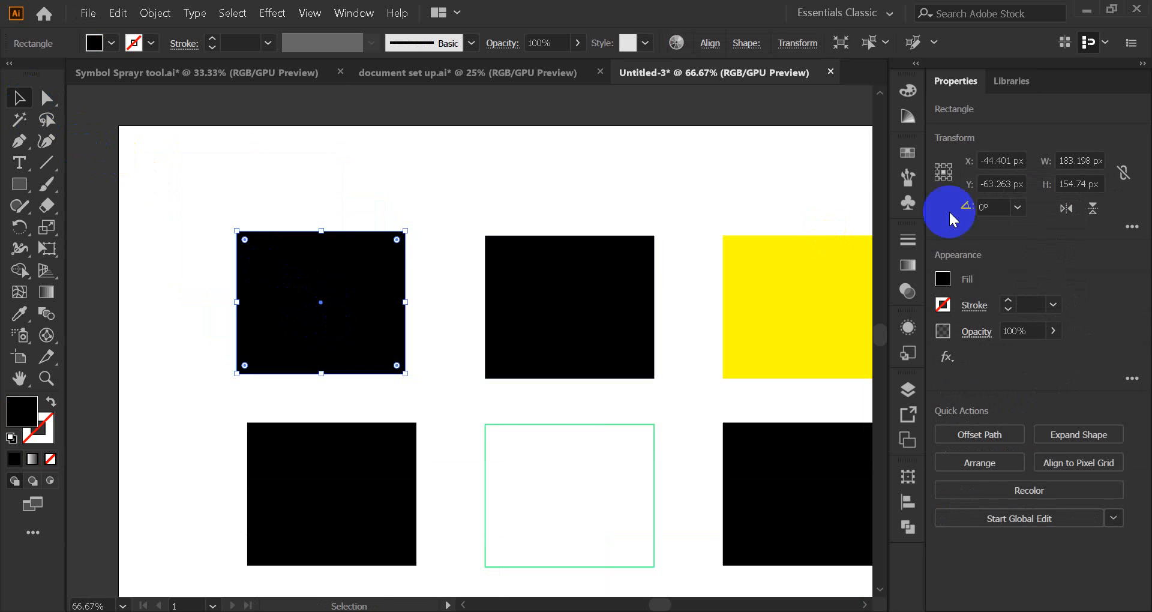
{"action": "left_click", "coordinate": [908, 153]}
{"action": "left_click", "coordinate": [733, 200]}
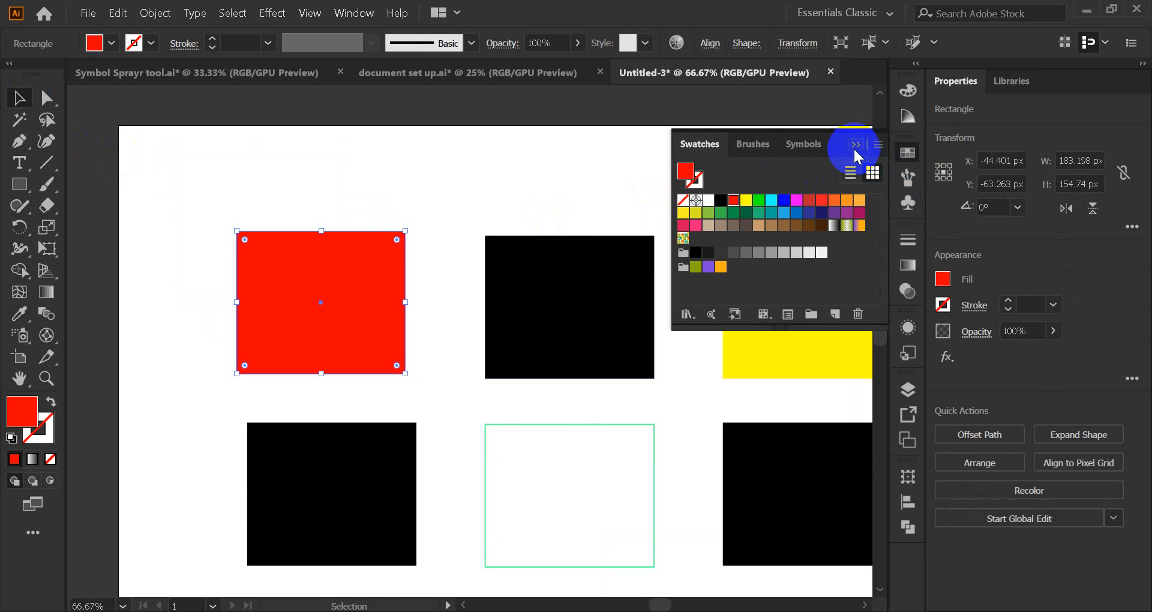
{"action": "left_click", "coordinate": [854, 147]}
Step: Nudge the square slightly, change its fill to cyan, and deselect it
{"action": "left_click", "coordinate": [47, 99]}
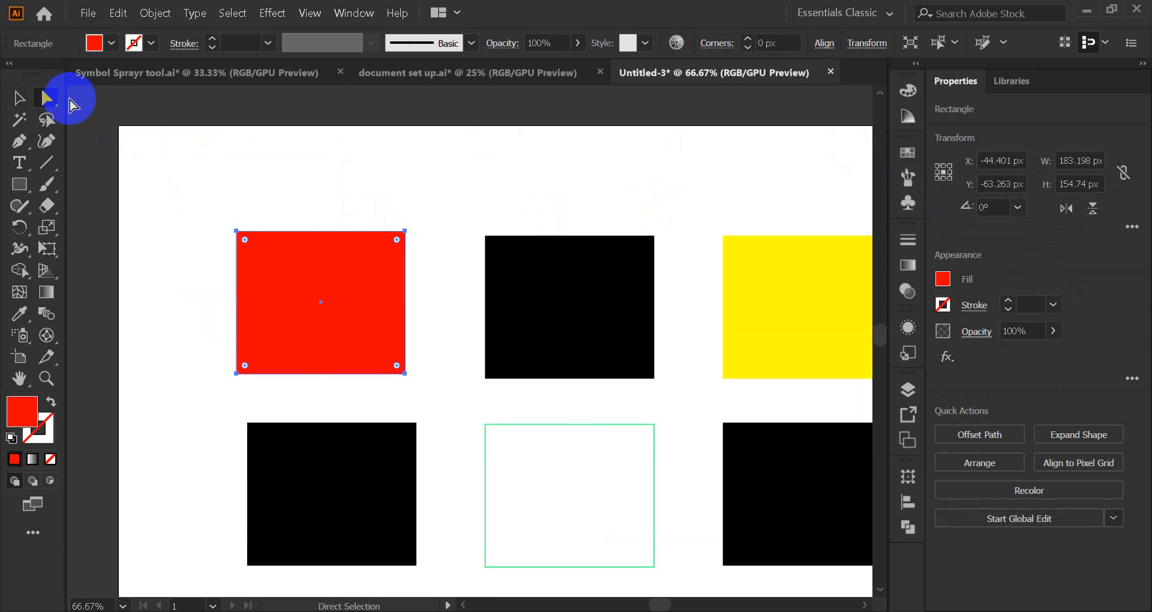
{"action": "mouse_move", "coordinate": [309, 319]}
{"action": "left_mouse_down"}
{"action": "mouse_move", "coordinate": [228, 228]}
{"action": "mouse_move", "coordinate": [296, 310]}
{"action": "left_mouse_up"}
{"action": "left_click", "coordinate": [903, 156]}
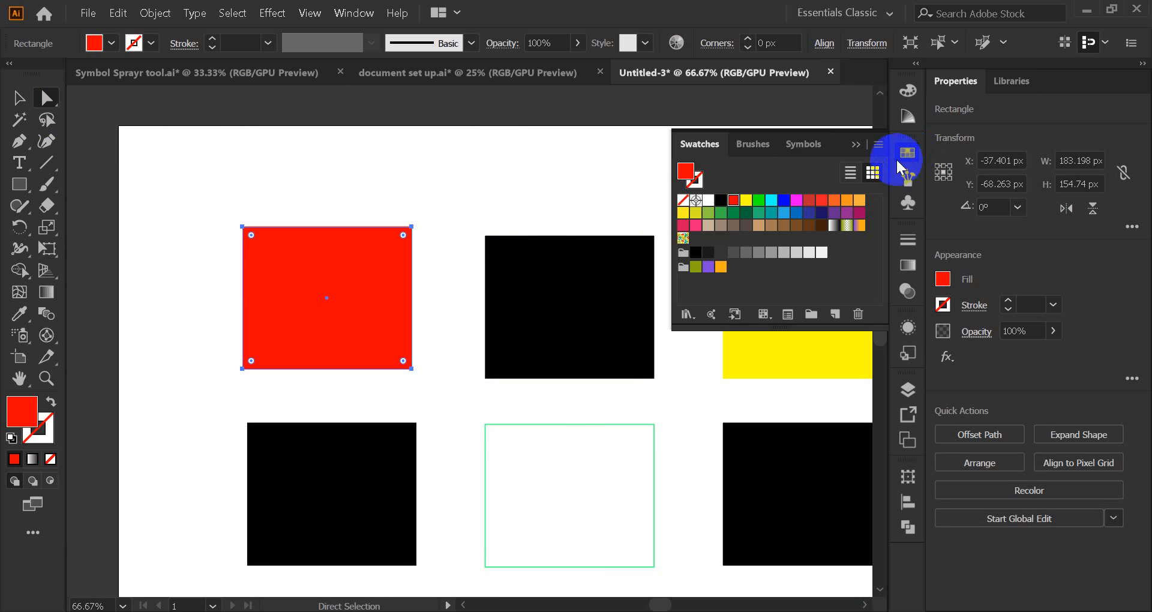
{"action": "left_click", "coordinate": [769, 201]}
{"action": "left_click", "coordinate": [855, 145]}
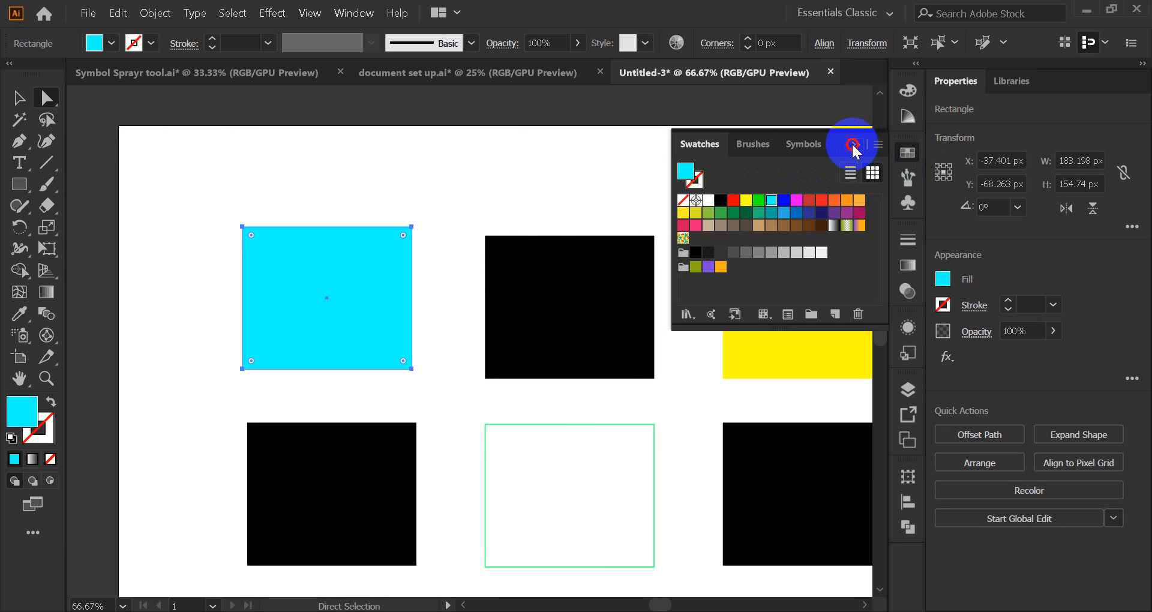
{"action": "left_click", "coordinate": [162, 218]}
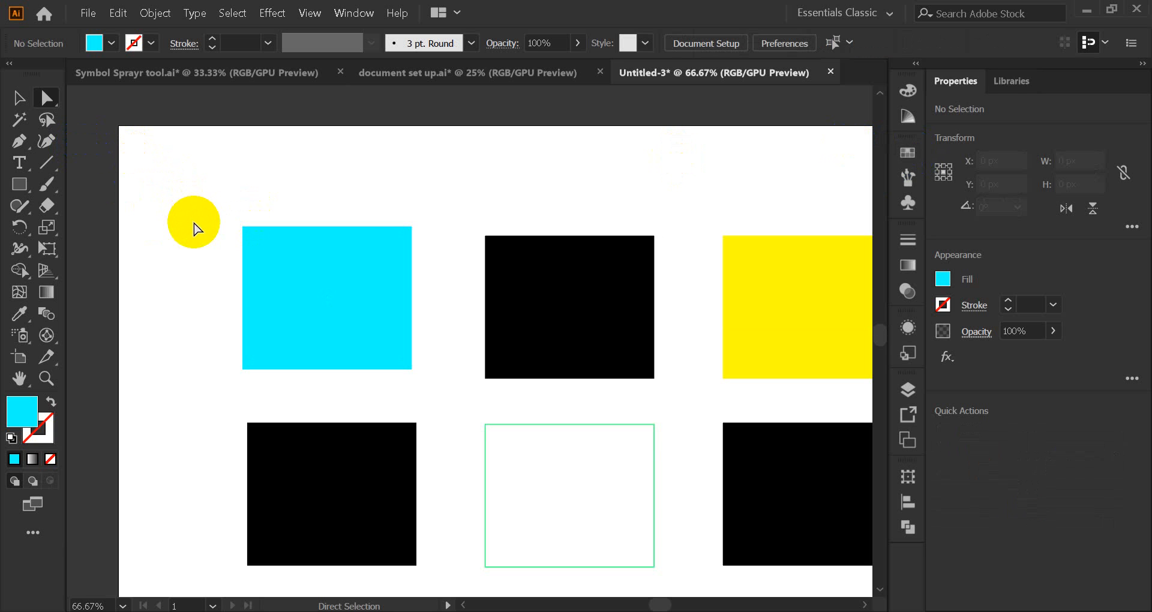
{"action": "left_click", "coordinate": [20, 98]}
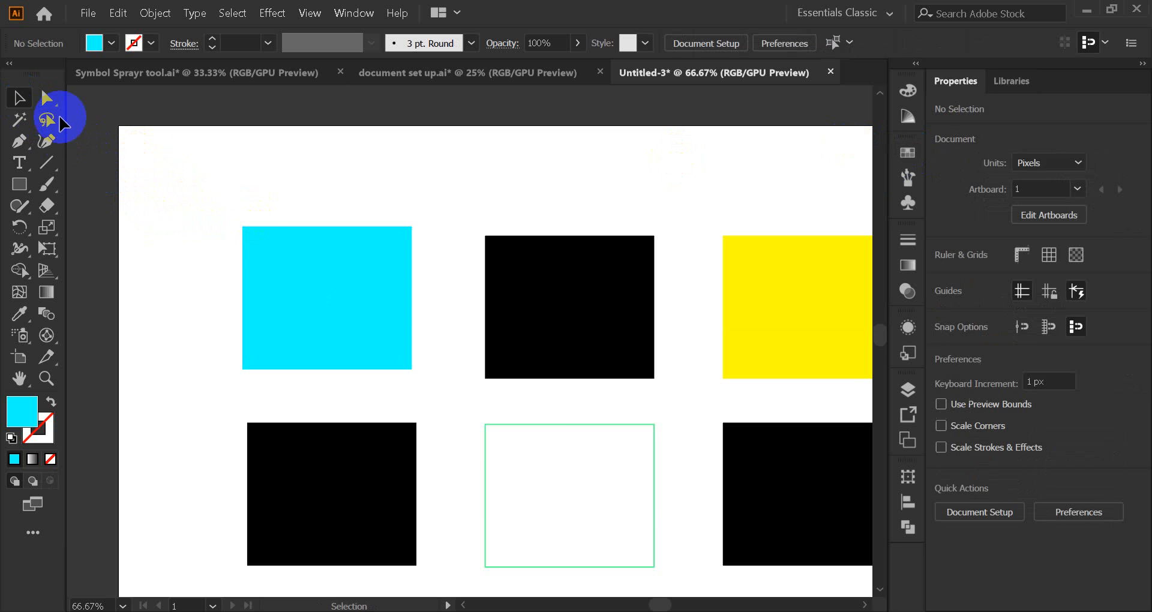
Step: Drag the cyan square's handles to 195 × 210 px and move it into place
{"action": "left_click", "coordinate": [244, 230]}
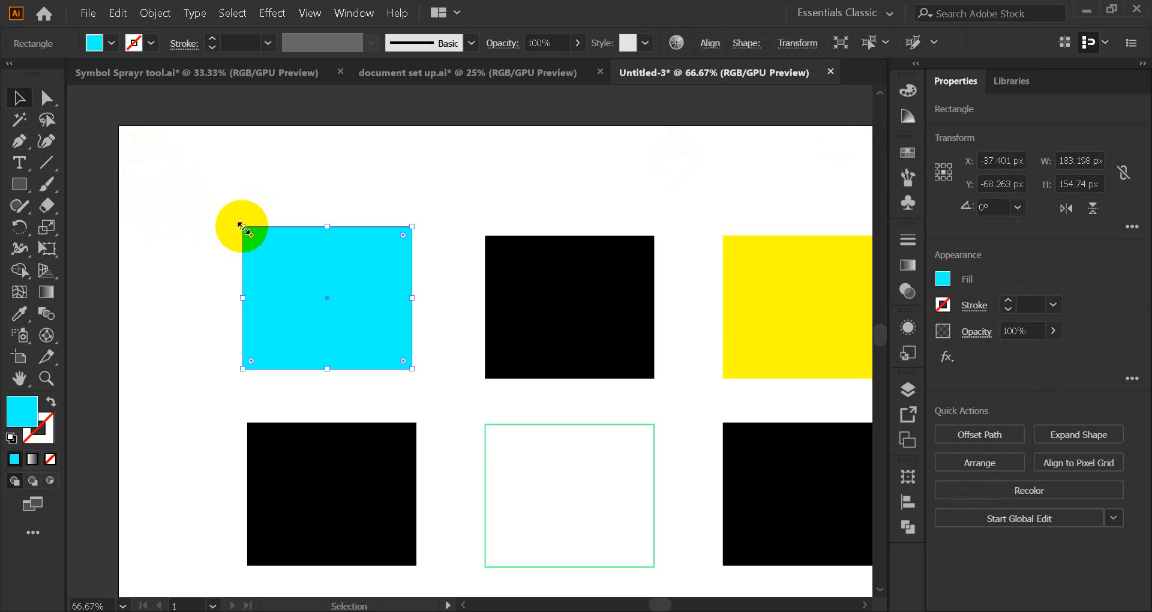
{"action": "left_click_drag", "start_coordinate": [242, 227], "coordinate": [166, 173]}
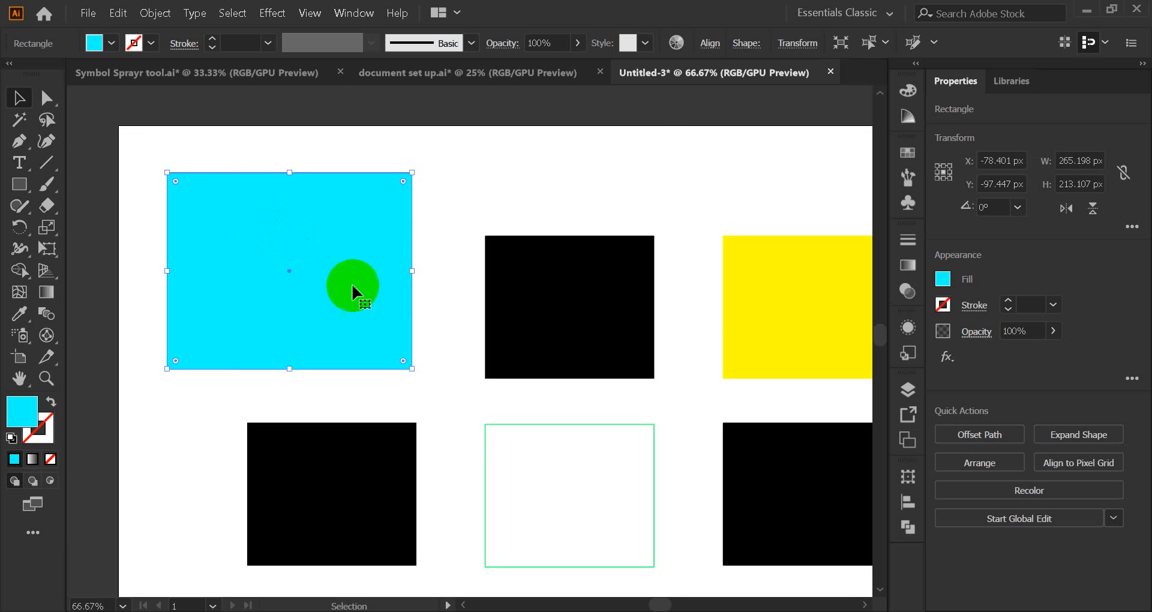
{"action": "left_click_drag", "start_coordinate": [412, 368], "coordinate": [453, 406]}
{"action": "left_click_drag", "start_coordinate": [452, 289], "coordinate": [395, 289]}
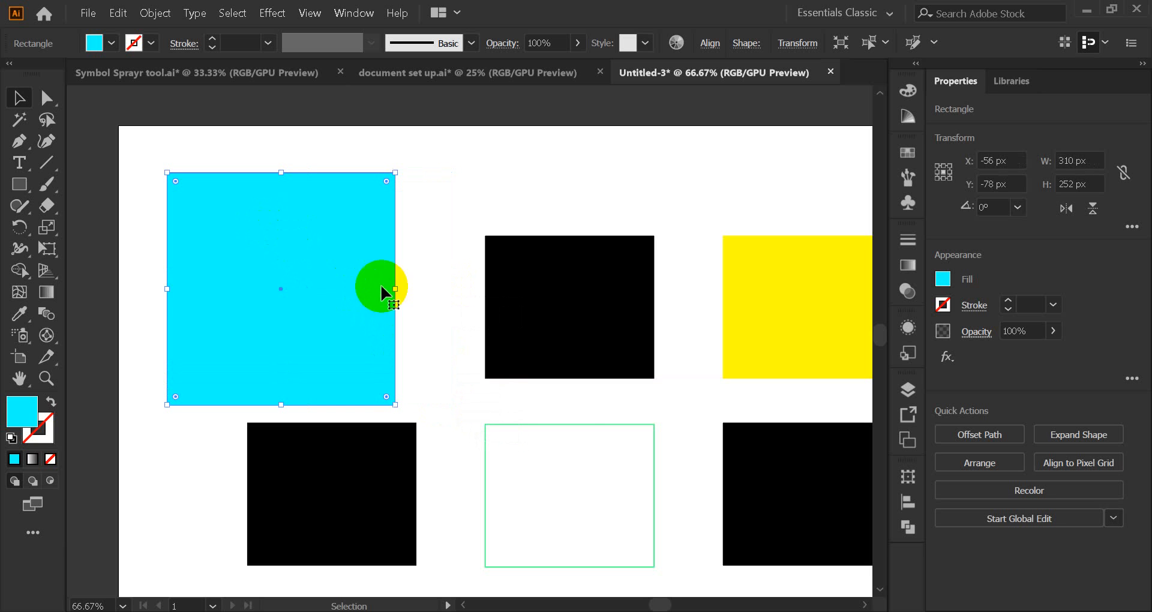
{"action": "left_click_drag", "start_coordinate": [167, 289], "coordinate": [214, 289]}
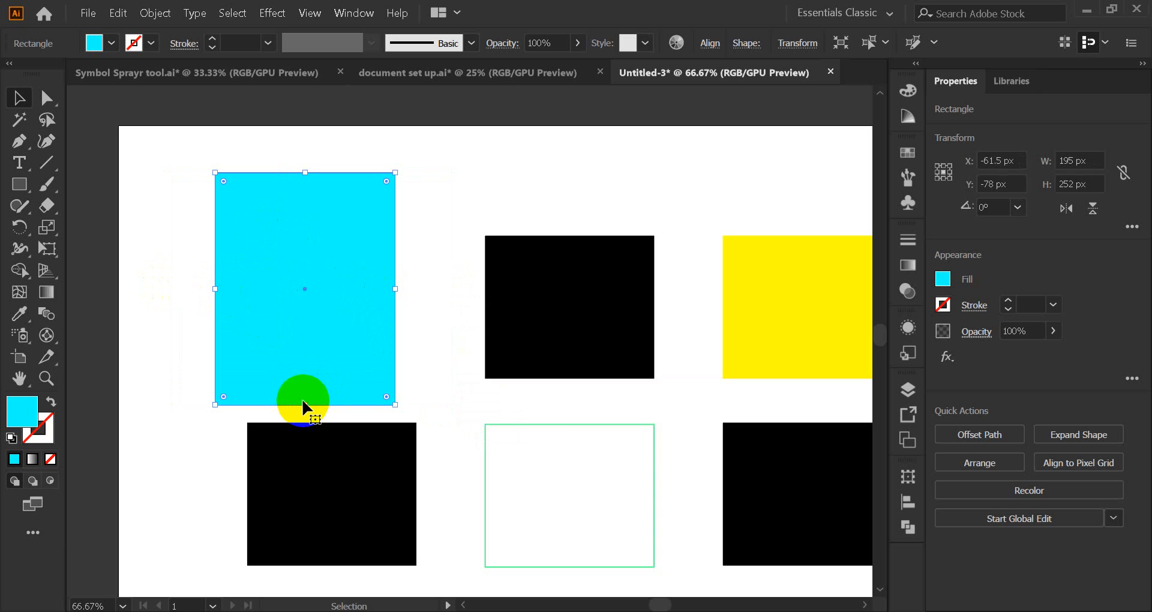
{"action": "left_click_drag", "start_coordinate": [306, 404], "coordinate": [303, 366]}
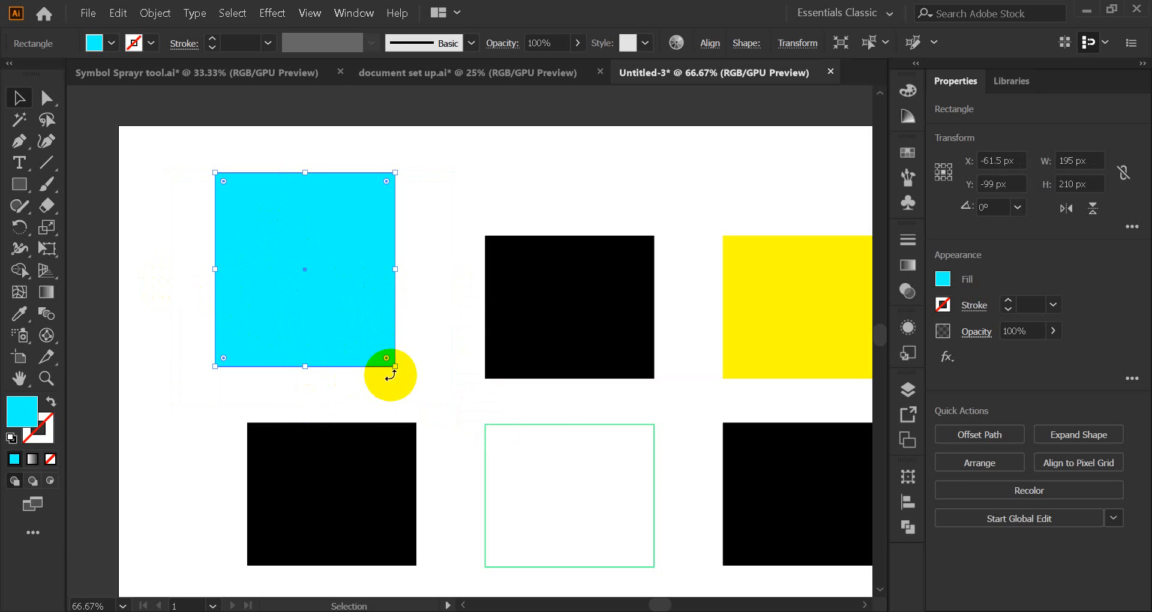
{"action": "left_click_drag", "start_coordinate": [328, 317], "coordinate": [360, 340]}
{"action": "left_click", "coordinate": [228, 299]}
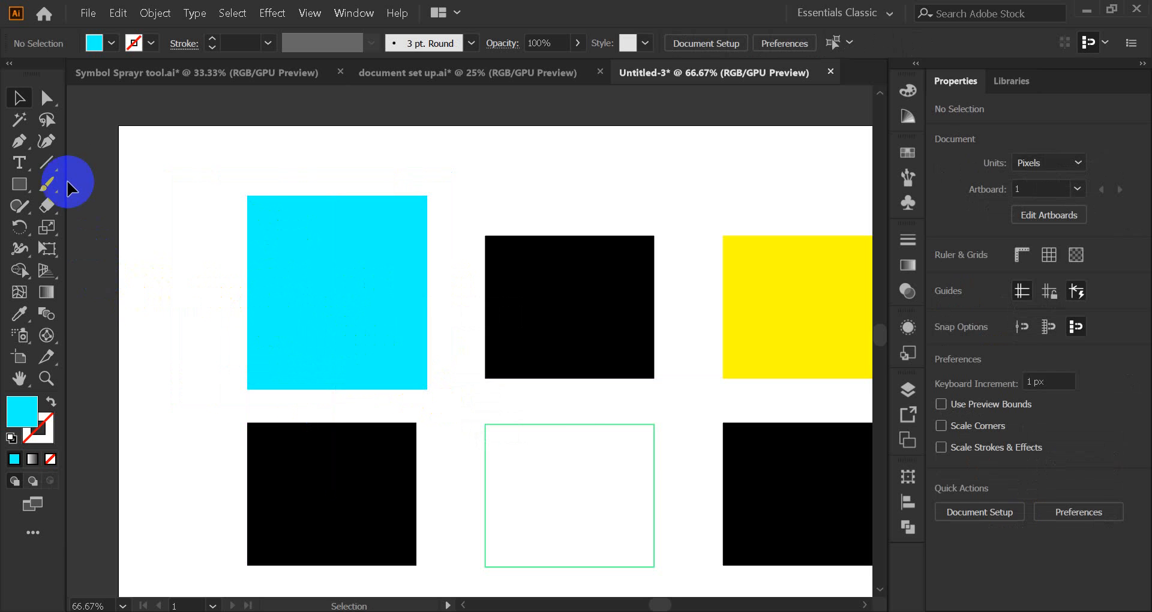
{"action": "left_click", "coordinate": [48, 106]}
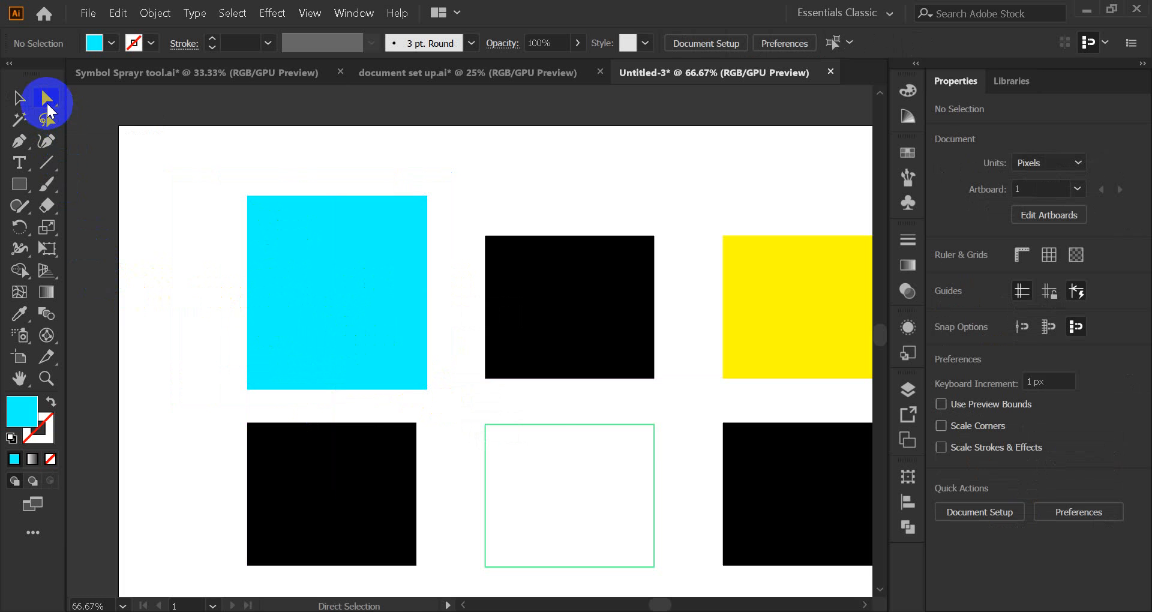
Step: Reposition the cyan rectangle, nudging it up to X −29.5 px, Y −94 px at 150% zoom
{"action": "left_click", "coordinate": [299, 286]}
{"action": "left_click_drag", "start_coordinate": [309, 300], "coordinate": [165, 427]}
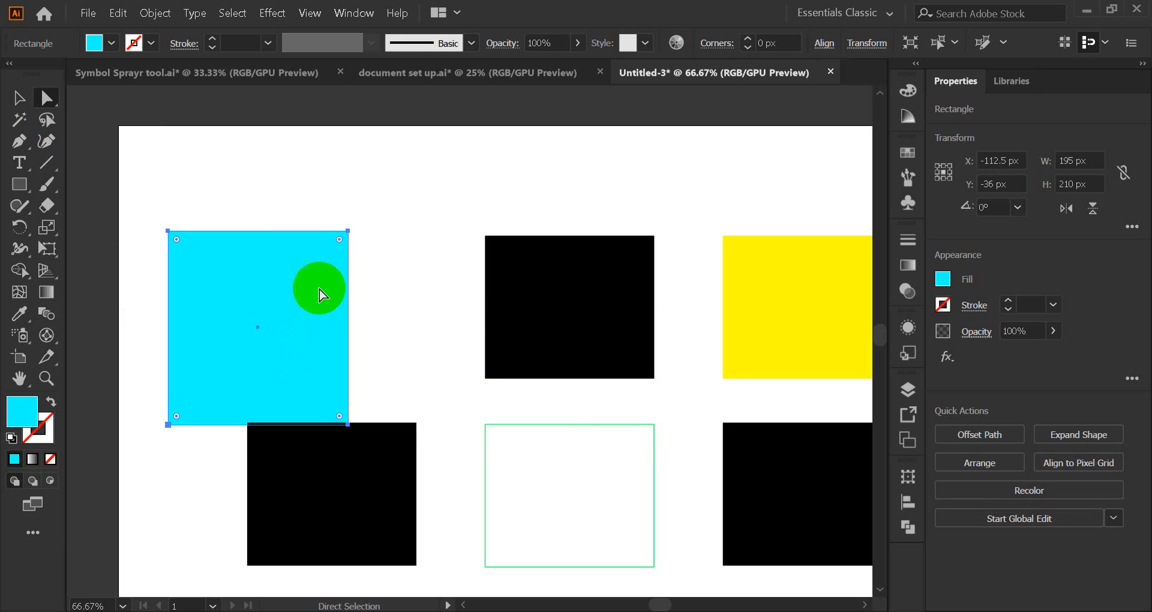
{"action": "left_click_drag", "start_coordinate": [349, 233], "coordinate": [427, 192]}
{"action": "scroll", "coordinate": [311, 285], "scroll_direction": "up", "scroll_amount": 1}
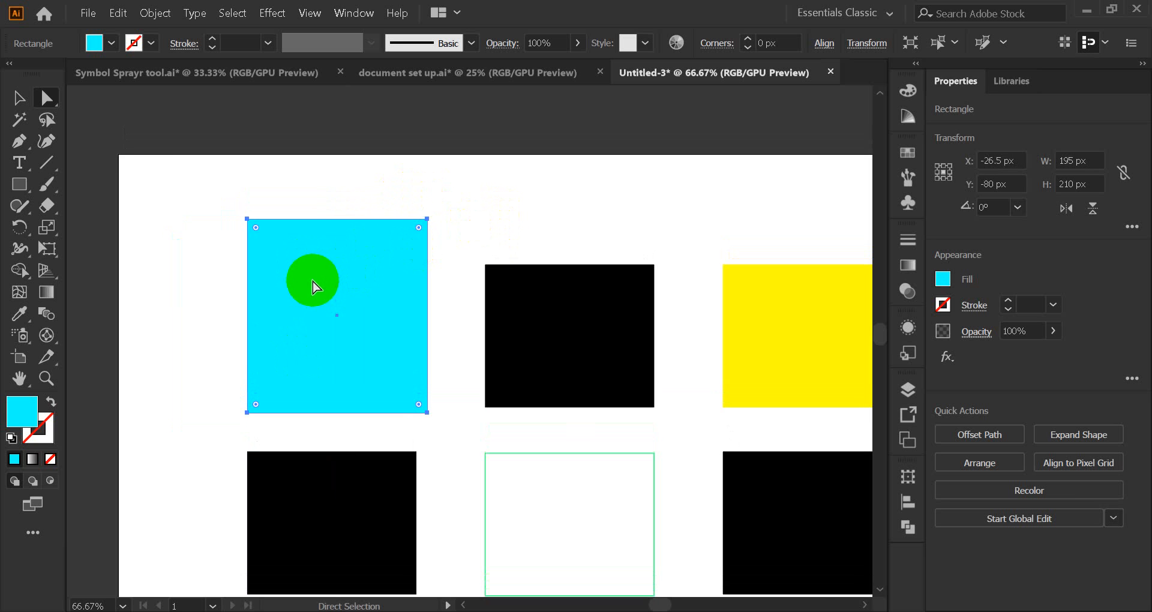
{"action": "scroll", "coordinate": [321, 250], "scroll_direction": "up", "scroll_amount": 1}
{"action": "scroll", "coordinate": [321, 251], "scroll_direction": "up", "scroll_amount": 1}
{"action": "scroll", "coordinate": [335, 249], "scroll_direction": "down", "scroll_amount": 1}
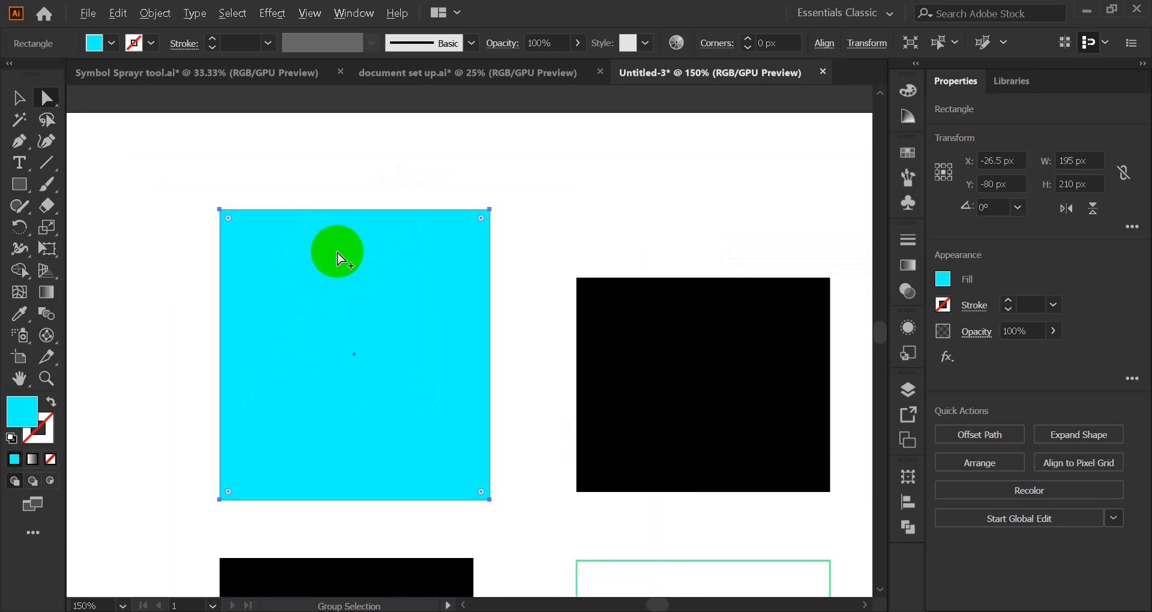
{"action": "left_click_drag", "start_coordinate": [304, 306], "coordinate": [433, 313]}
{"action": "scroll", "coordinate": [434, 313], "scroll_direction": "up", "scroll_amount": 1}
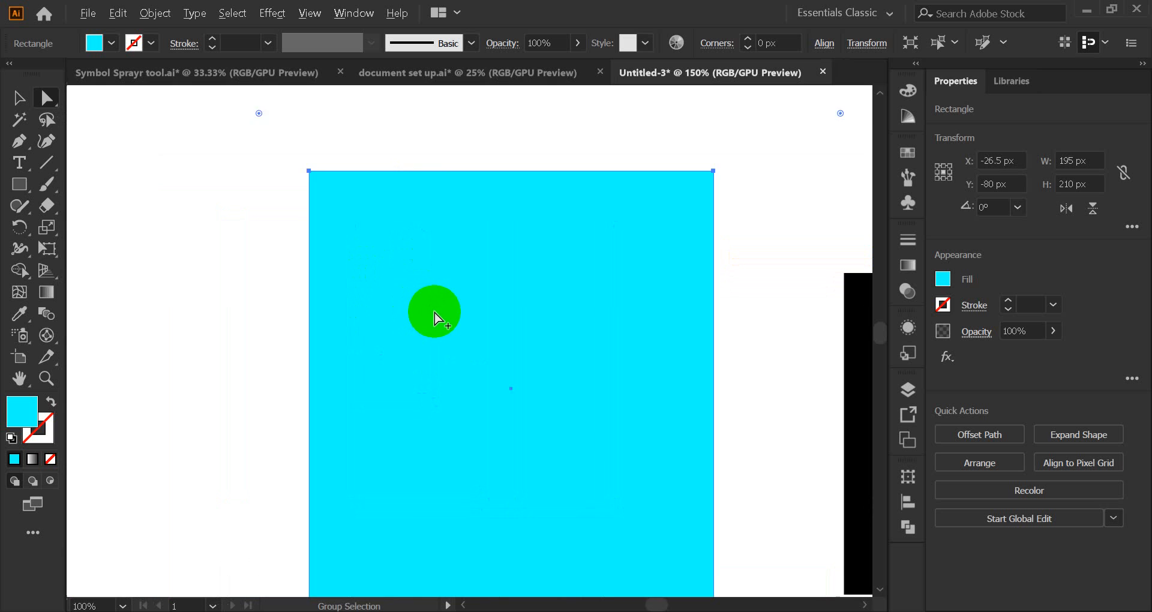
{"action": "left_click_drag", "start_coordinate": [451, 383], "coordinate": [442, 352]}
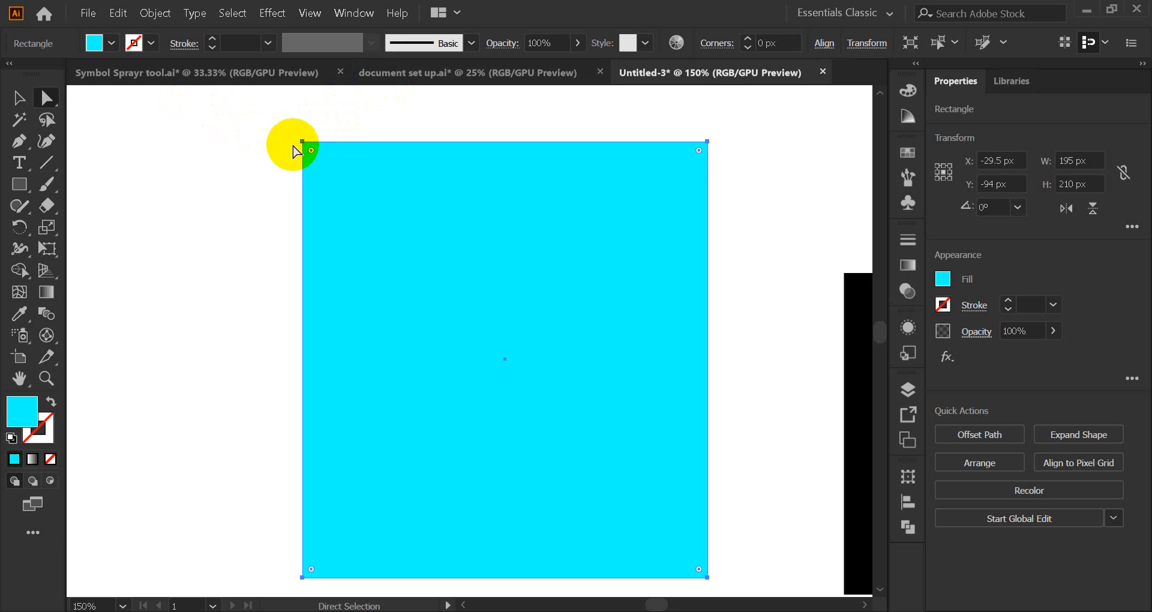
{"action": "scroll", "coordinate": [780, 240], "scroll_direction": "down", "scroll_amount": 1}
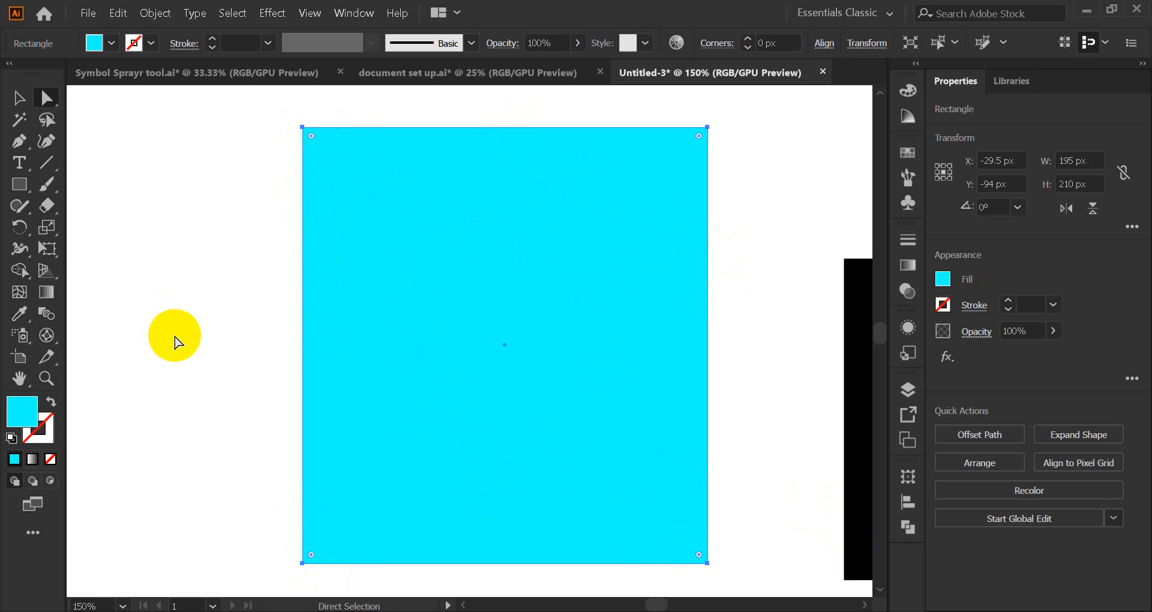
{"action": "scroll", "coordinate": [222, 228], "scroll_direction": "up", "scroll_amount": 2}
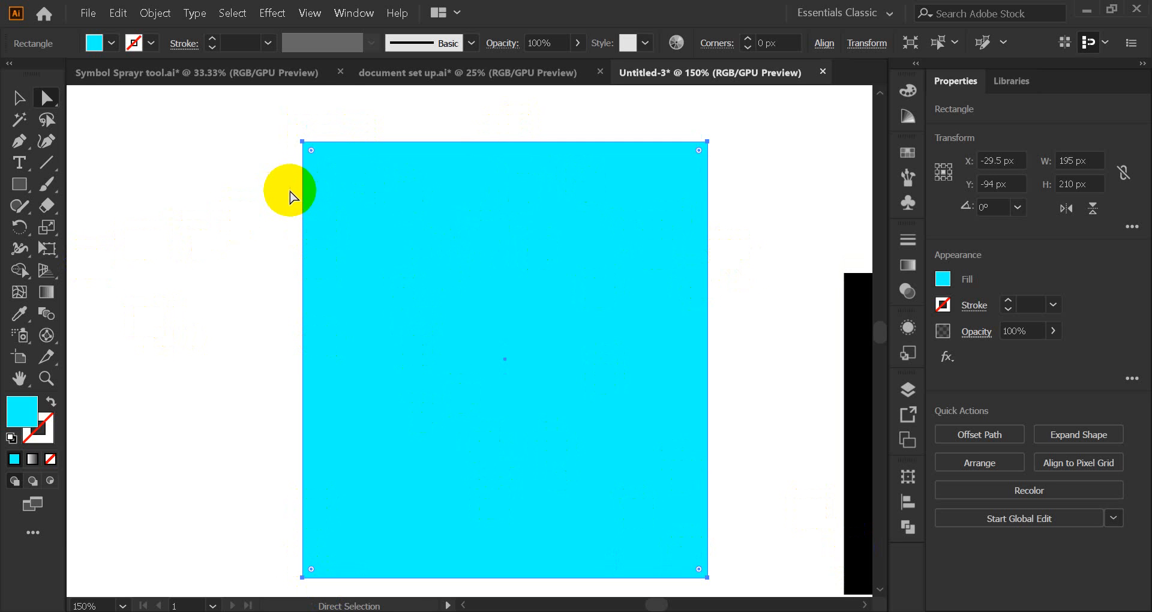
Step: Pull the cyan rectangle's top-left anchor up-left and push its bottom-right anchor inward
{"action": "left_click", "coordinate": [303, 142]}
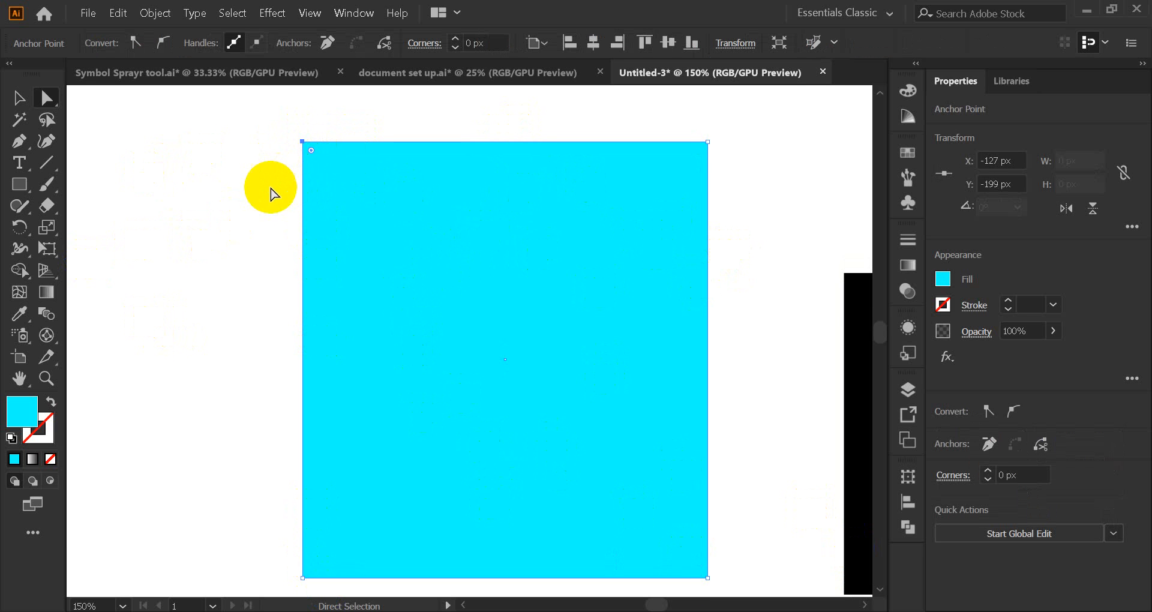
{"action": "scroll", "coordinate": [270, 192], "scroll_direction": "up", "scroll_amount": 3}
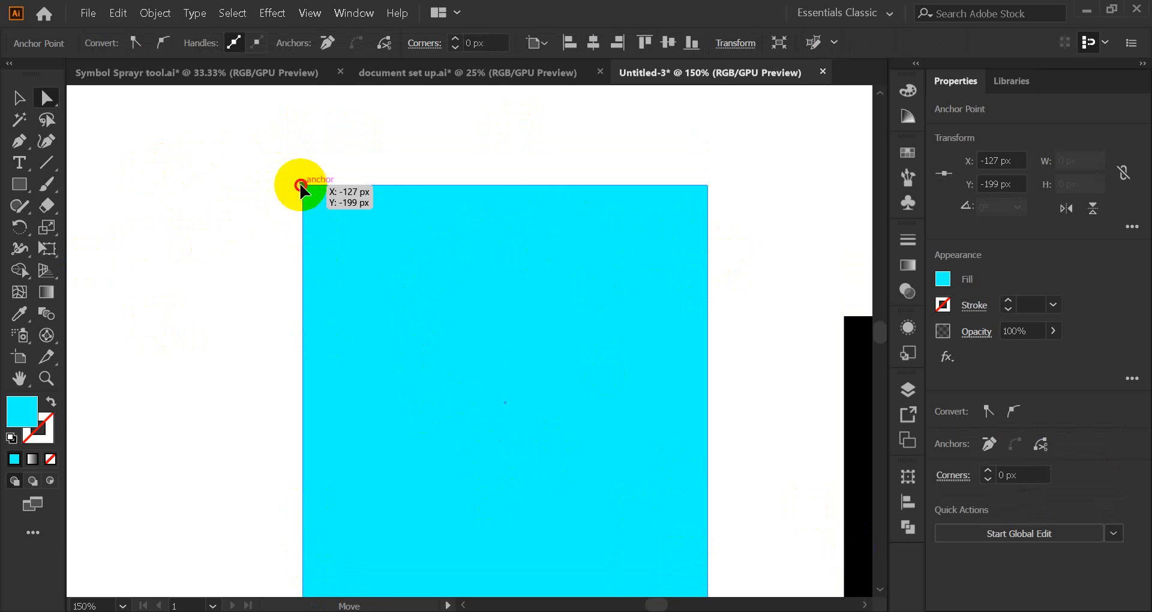
{"action": "left_click_drag", "start_coordinate": [301, 184], "coordinate": [239, 123]}
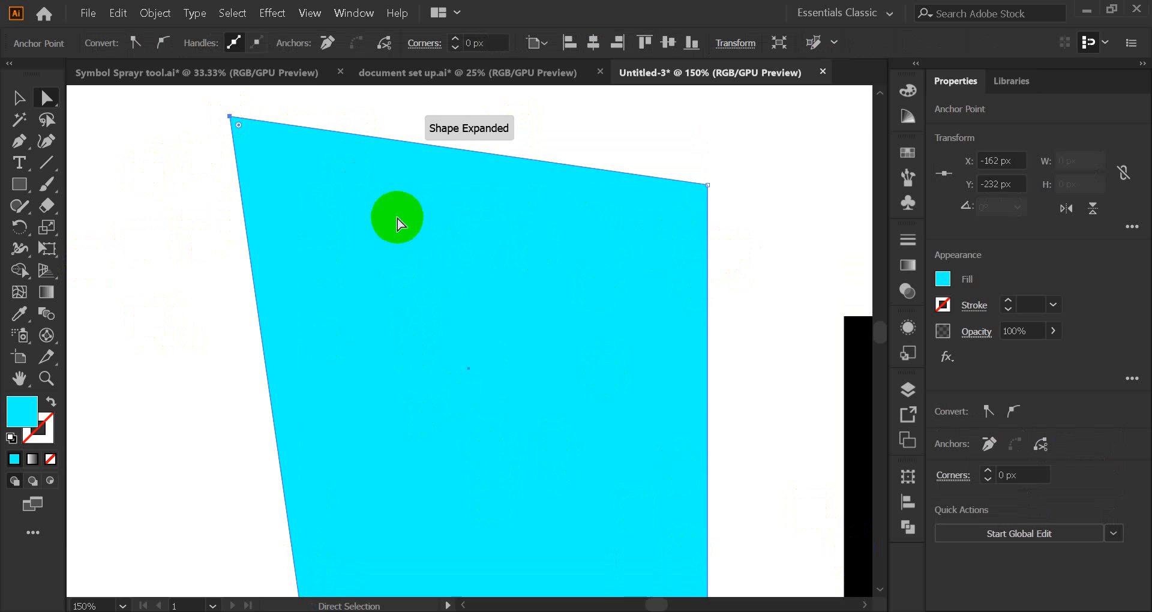
{"action": "scroll", "coordinate": [322, 242], "scroll_direction": "down", "scroll_amount": 2}
{"action": "scroll", "coordinate": [332, 236], "scroll_direction": "down", "scroll_amount": 1, "text": "alt"}
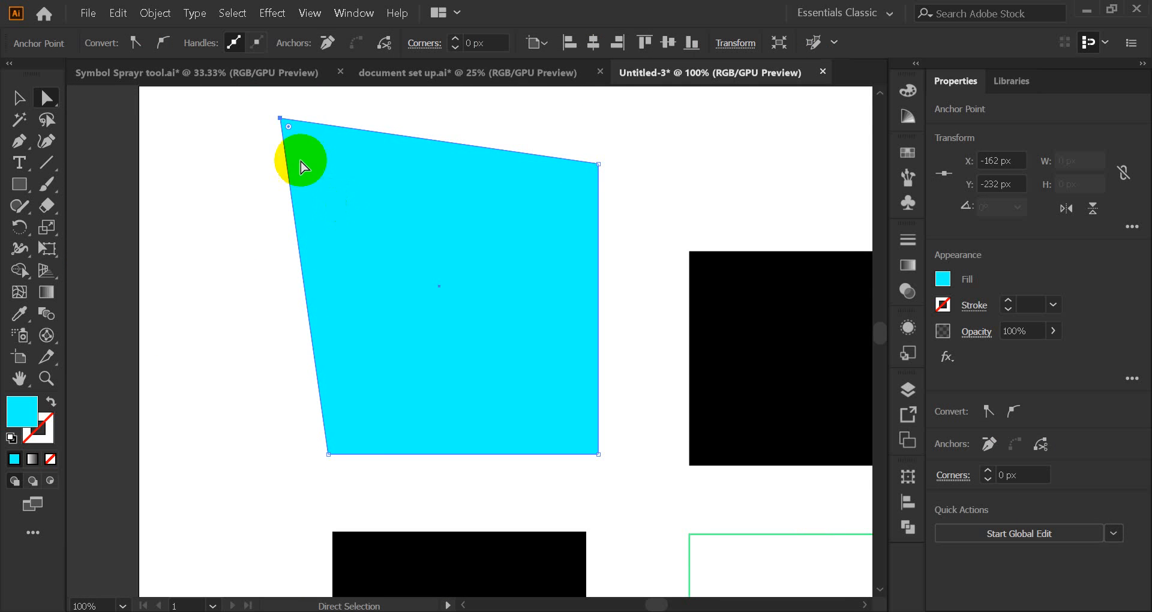
{"action": "scroll", "coordinate": [361, 212], "scroll_direction": "up", "scroll_amount": 1}
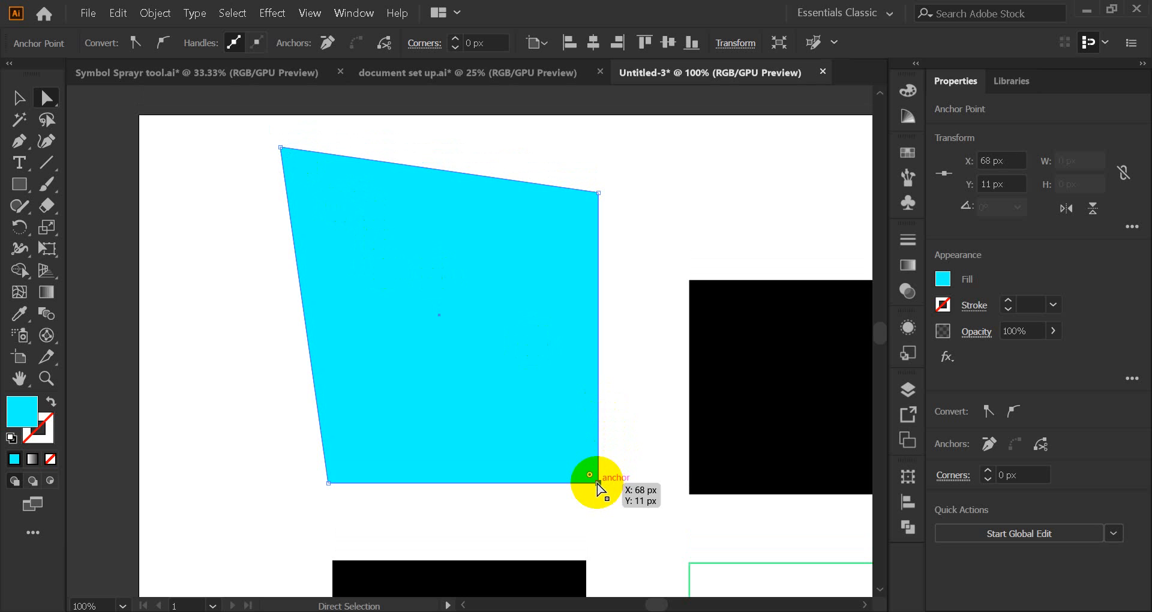
{"action": "left_click_drag", "start_coordinate": [596, 483], "coordinate": [398, 275]}
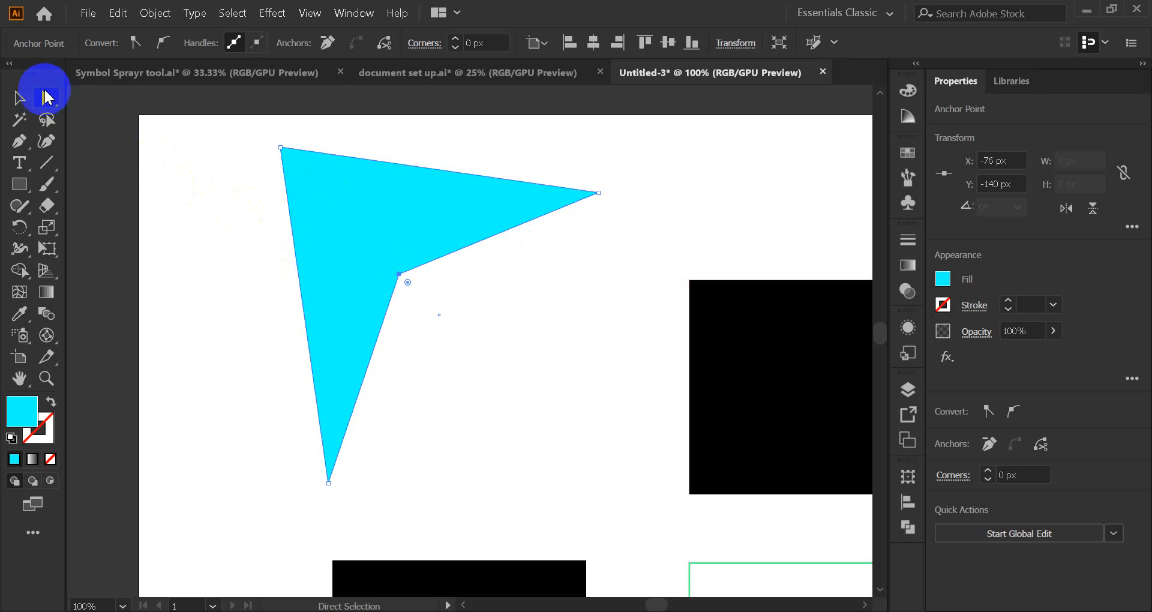
Step: Move the right, bottom and inner anchors to slim the arrowhead, inner anchor at X −117, Y −171 px
{"action": "left_click", "coordinate": [18, 98]}
{"action": "left_click", "coordinate": [477, 326]}
{"action": "left_click", "coordinate": [368, 246]}
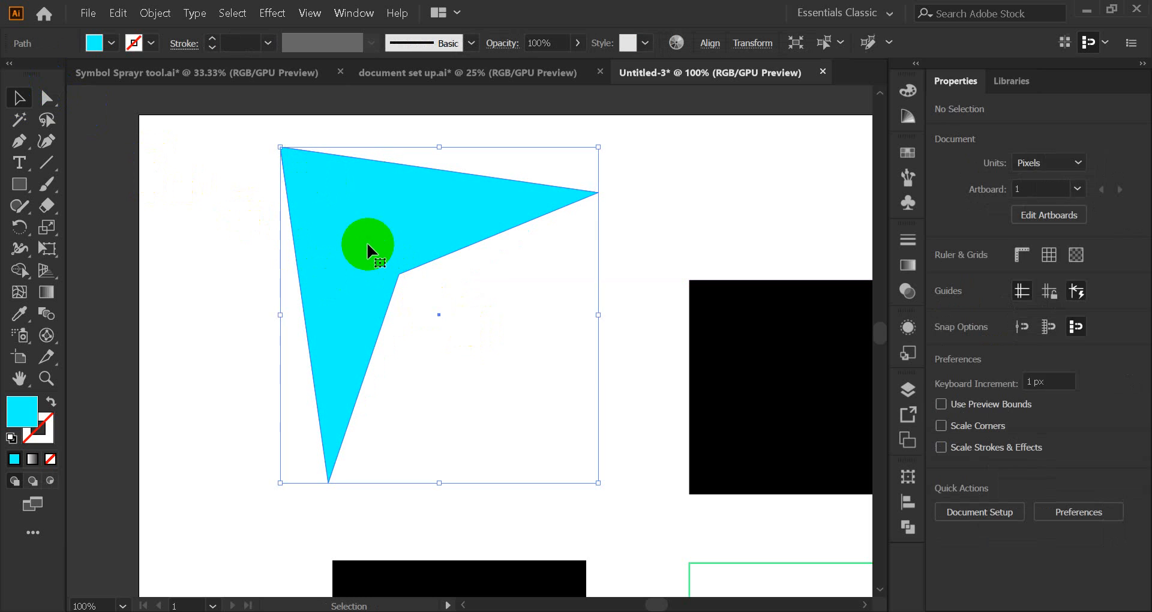
{"action": "left_click", "coordinate": [47, 98]}
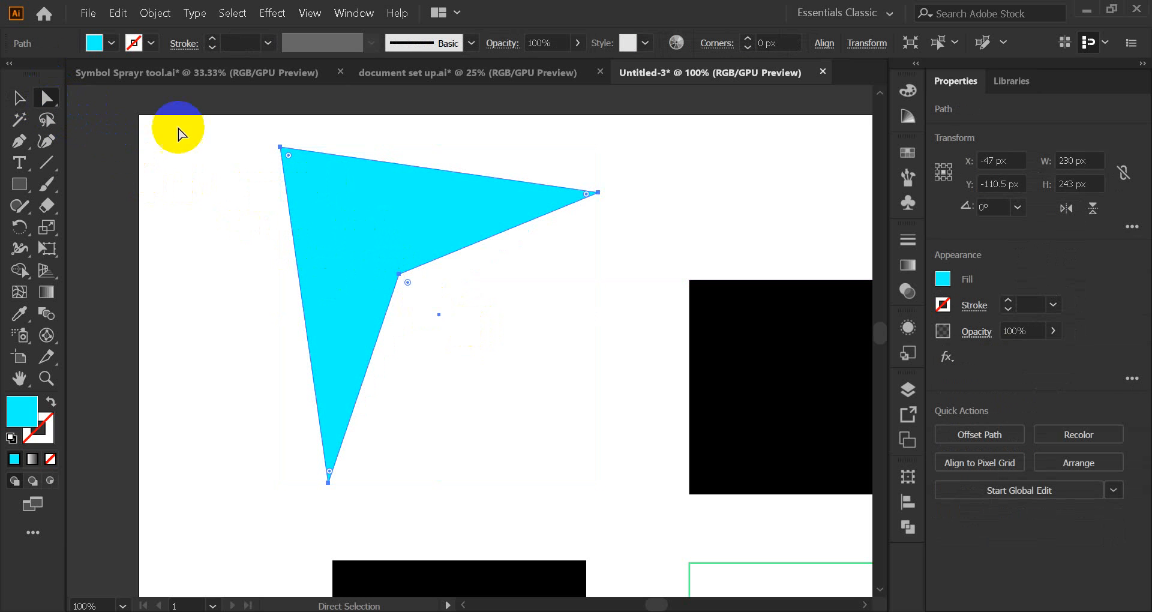
{"action": "left_click_drag", "start_coordinate": [602, 194], "coordinate": [533, 287]}
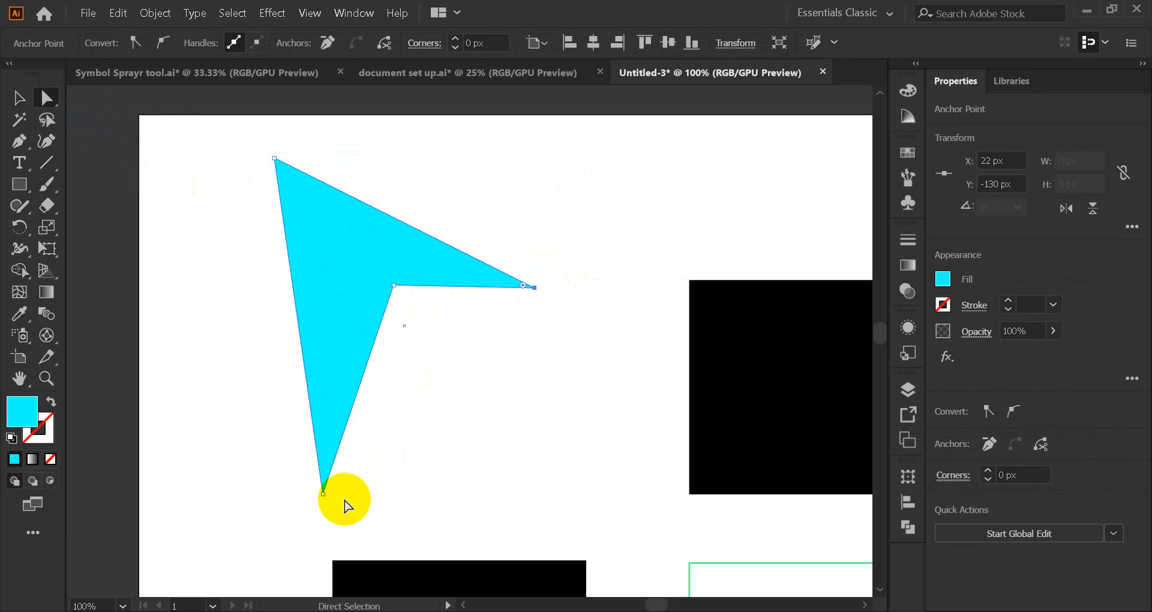
{"action": "left_click_drag", "start_coordinate": [322, 494], "coordinate": [367, 405]}
{"action": "left_click_drag", "start_coordinate": [395, 287], "coordinate": [341, 230]}
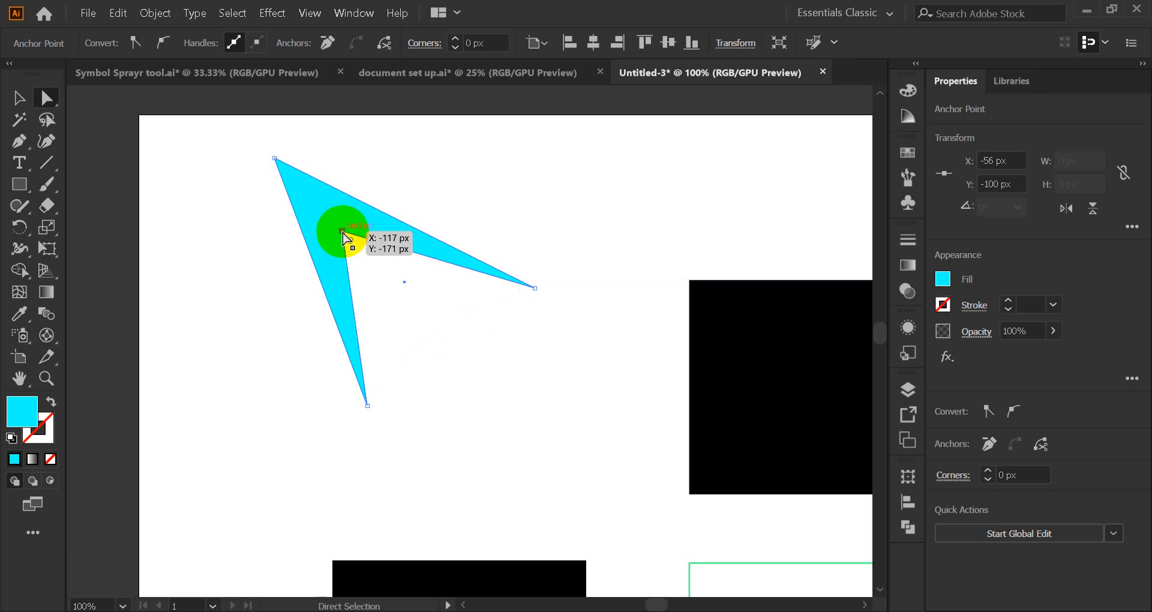
{"action": "left_click", "coordinate": [18, 97]}
{"action": "left_click", "coordinate": [257, 244]}
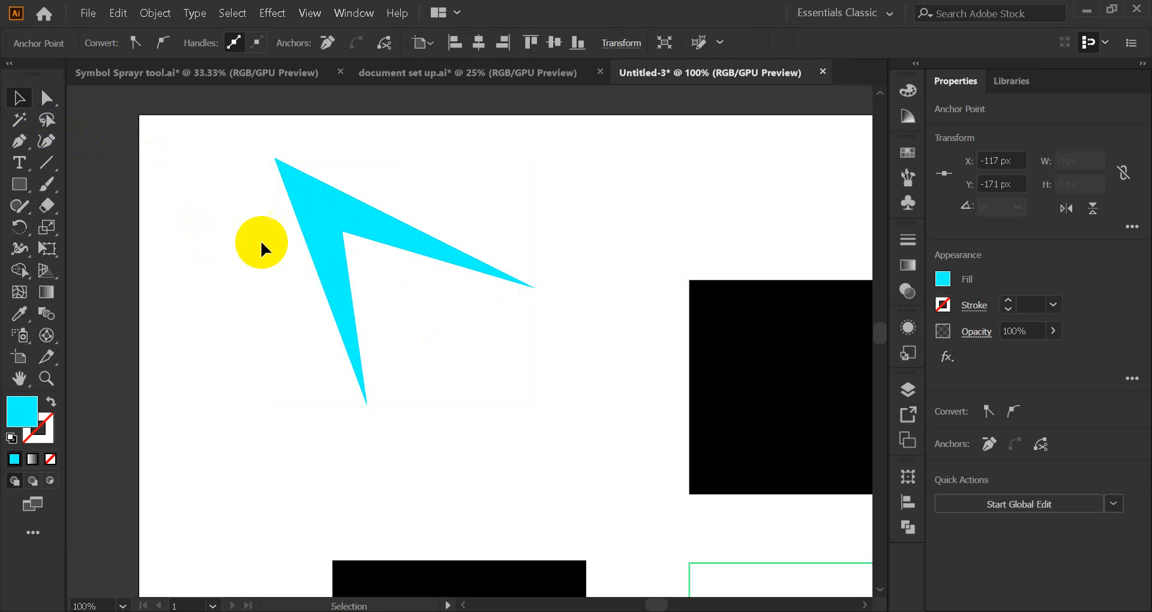
Step: Drag the cyan arrowhead down-right, then undo the move with Ctrl+Z
{"action": "left_click_drag", "start_coordinate": [322, 245], "coordinate": [411, 318]}
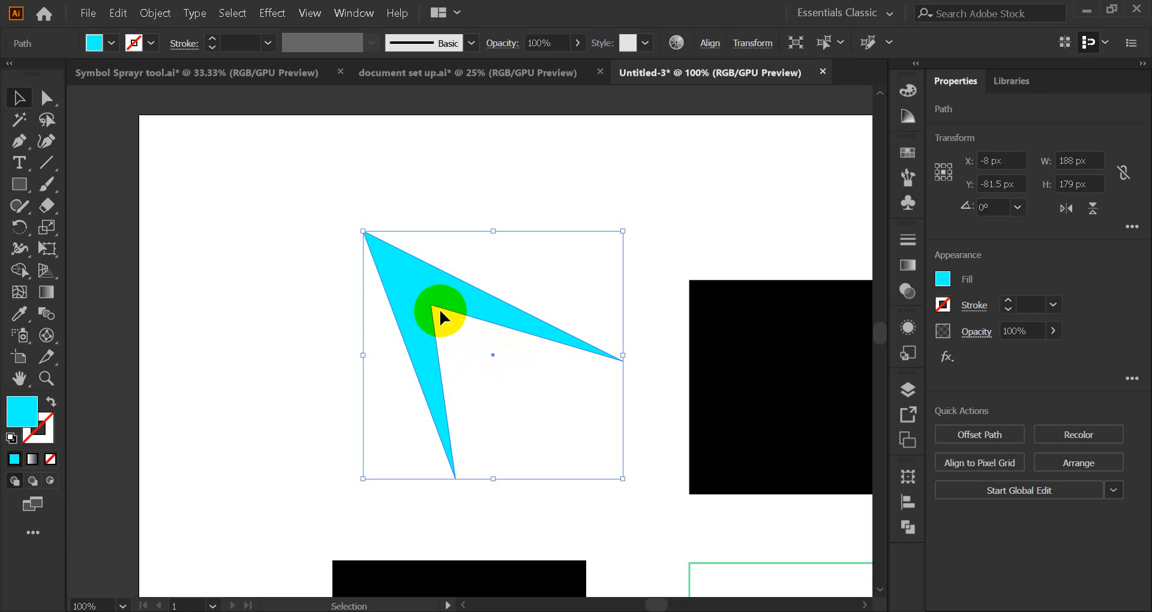
{"action": "key", "text": "ctrl+z"}
{"action": "key", "text": "ctrl+z"}
{"action": "key", "text": "ctrl+z"}
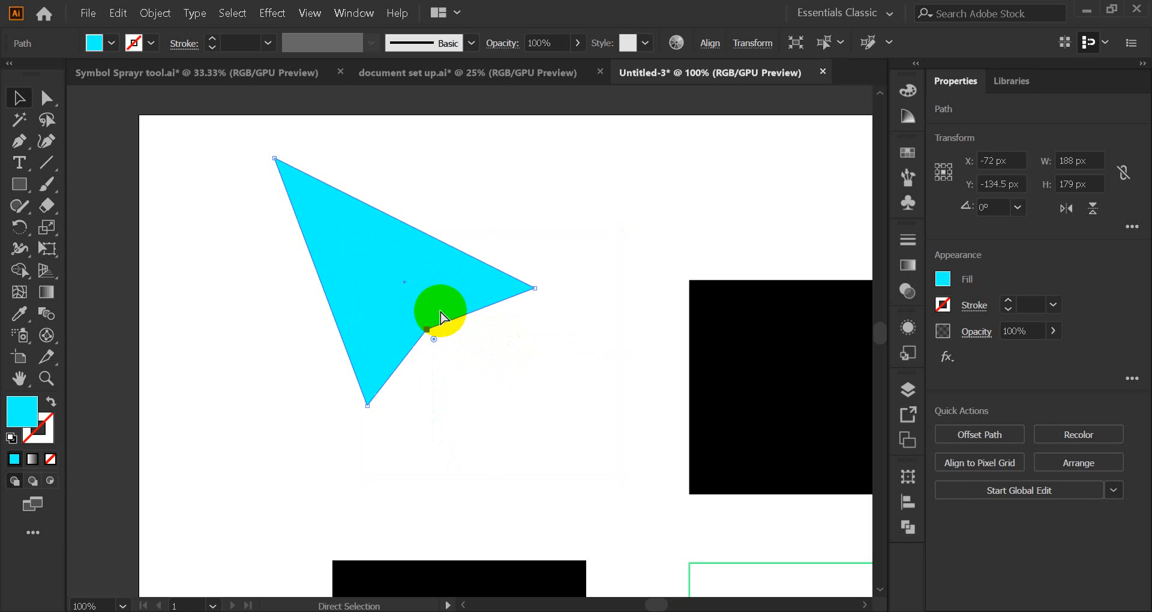
{"action": "key", "text": "ctrl+z"}
{"action": "key", "text": "ctrl+z"}
{"action": "key", "text": "ctrl+z"}
Step: Nudge the black square below the arrowhead left to X −54.4 px, Y 149.5 px
{"action": "scroll", "coordinate": [441, 317], "scroll_direction": "down", "scroll_amount": 5}
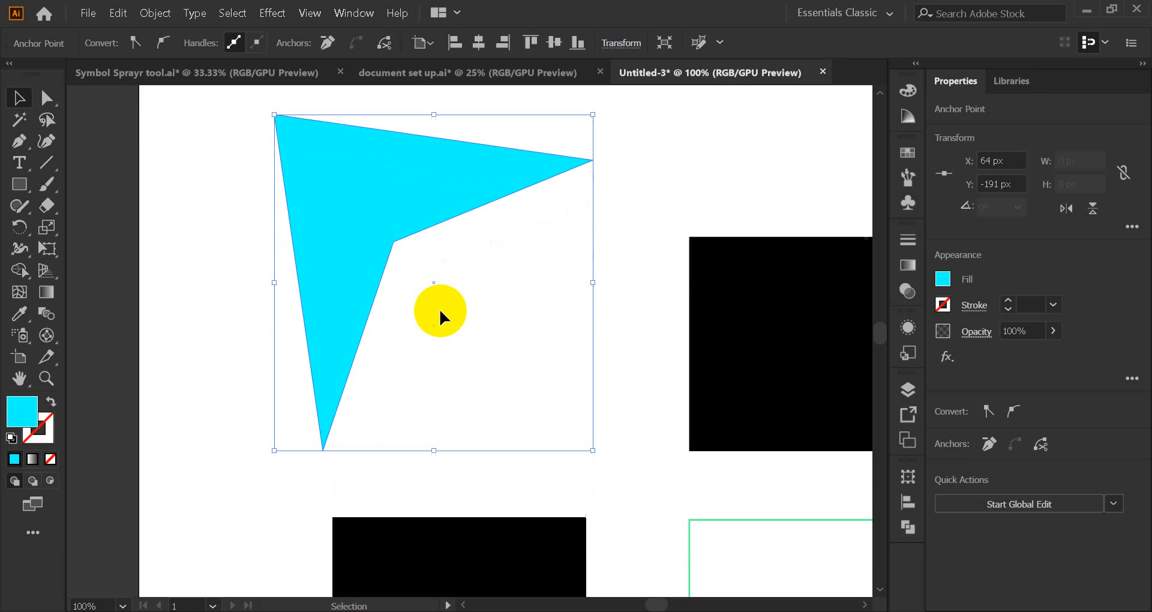
{"action": "scroll", "coordinate": [427, 294], "scroll_direction": "down", "scroll_amount": 4}
{"action": "left_click", "coordinate": [458, 328]}
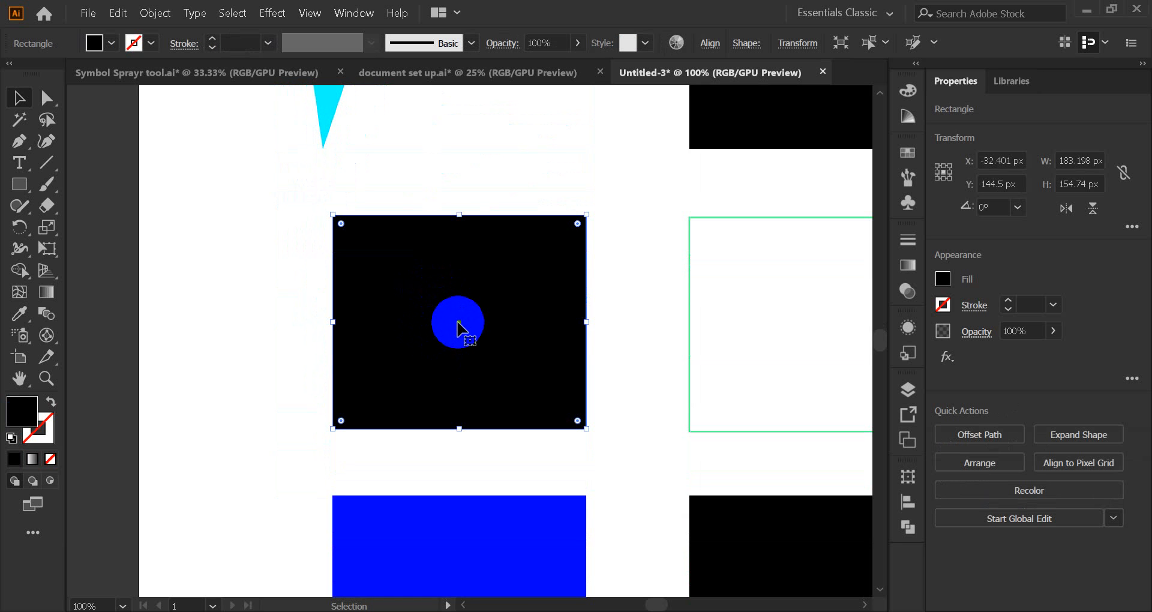
{"action": "left_click_drag", "start_coordinate": [458, 321], "coordinate": [416, 321]}
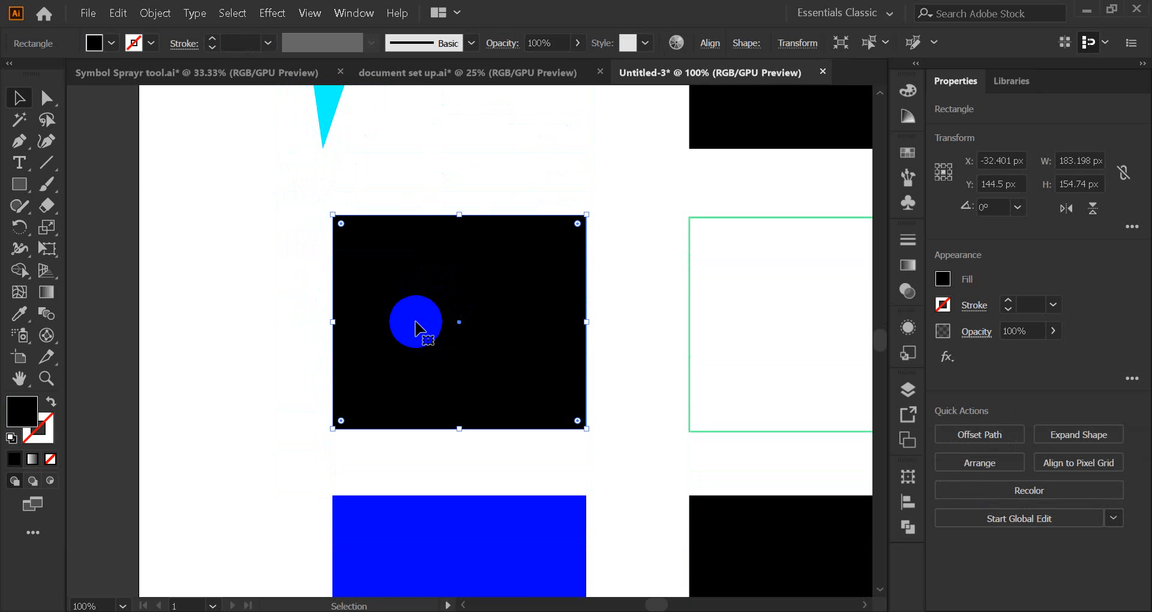
{"action": "left_click", "coordinate": [46, 98]}
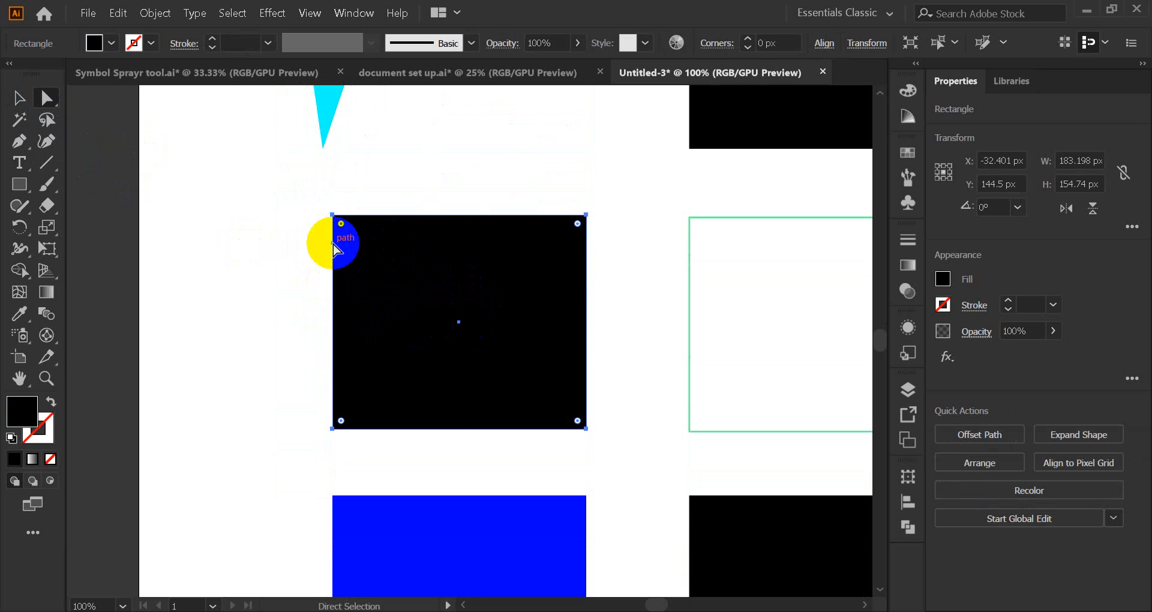
{"action": "left_click_drag", "start_coordinate": [334, 243], "coordinate": [258, 243]}
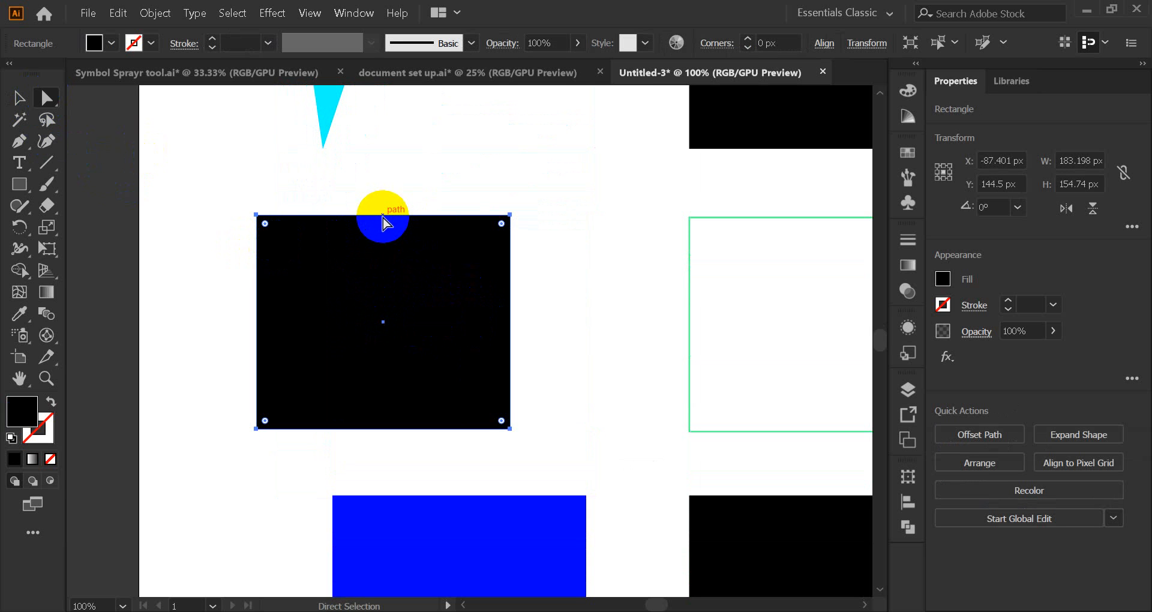
{"action": "left_click_drag", "start_coordinate": [382, 223], "coordinate": [400, 170]}
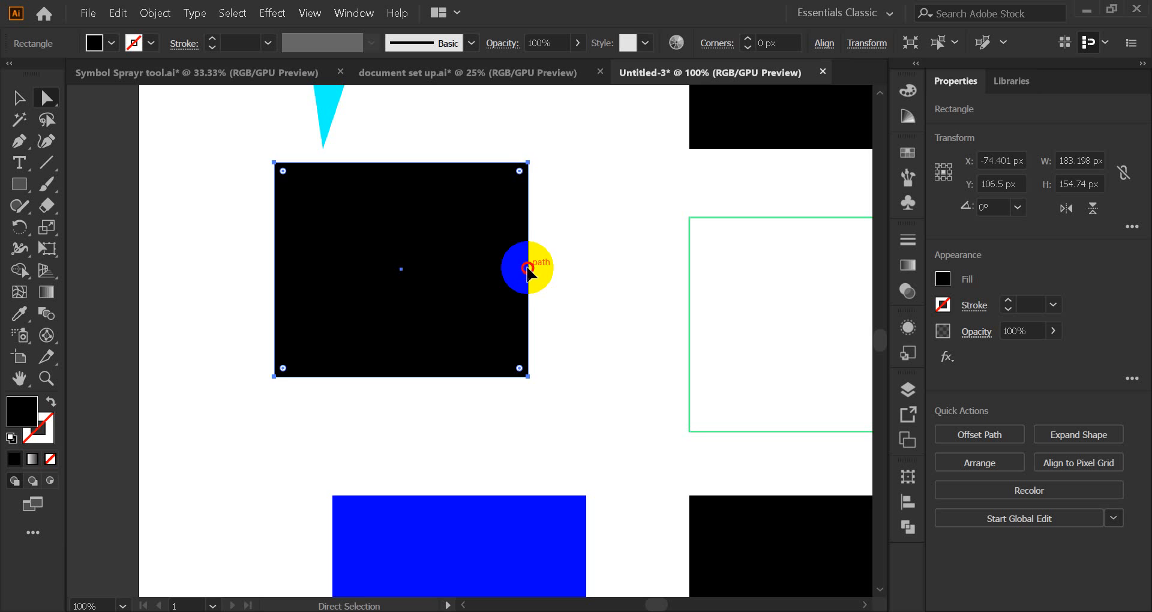
{"action": "left_click_drag", "start_coordinate": [527, 268], "coordinate": [456, 352]}
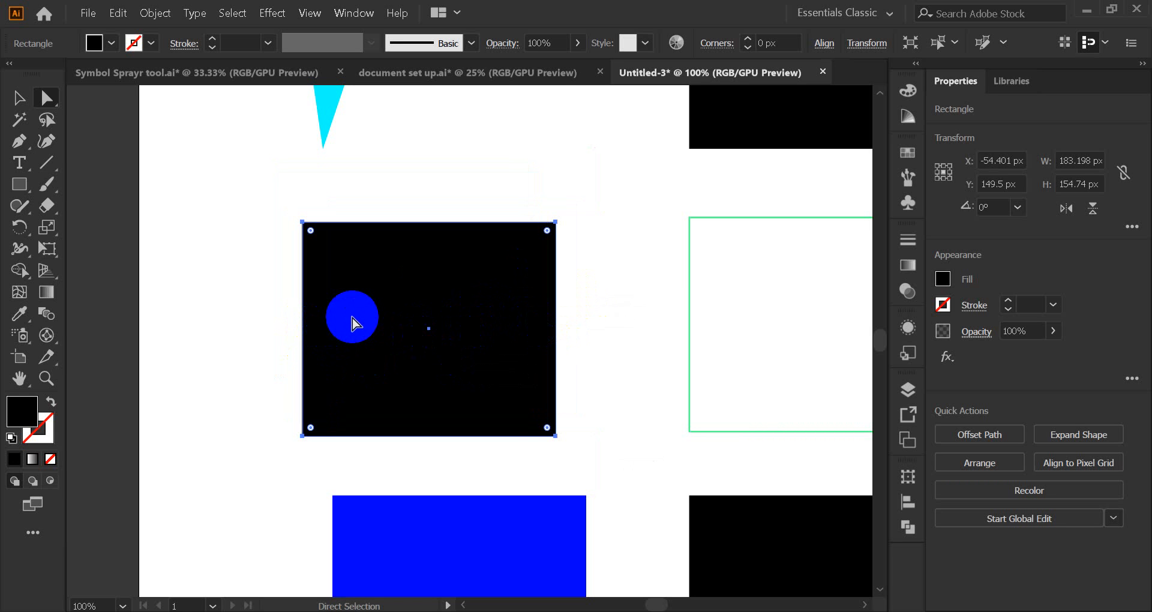
Step: Pan with Space and zoom to 150% around the black rectangle
{"action": "key", "text": "space"}
{"action": "left_click_drag", "start_coordinate": [385, 329], "coordinate": [463, 336]}
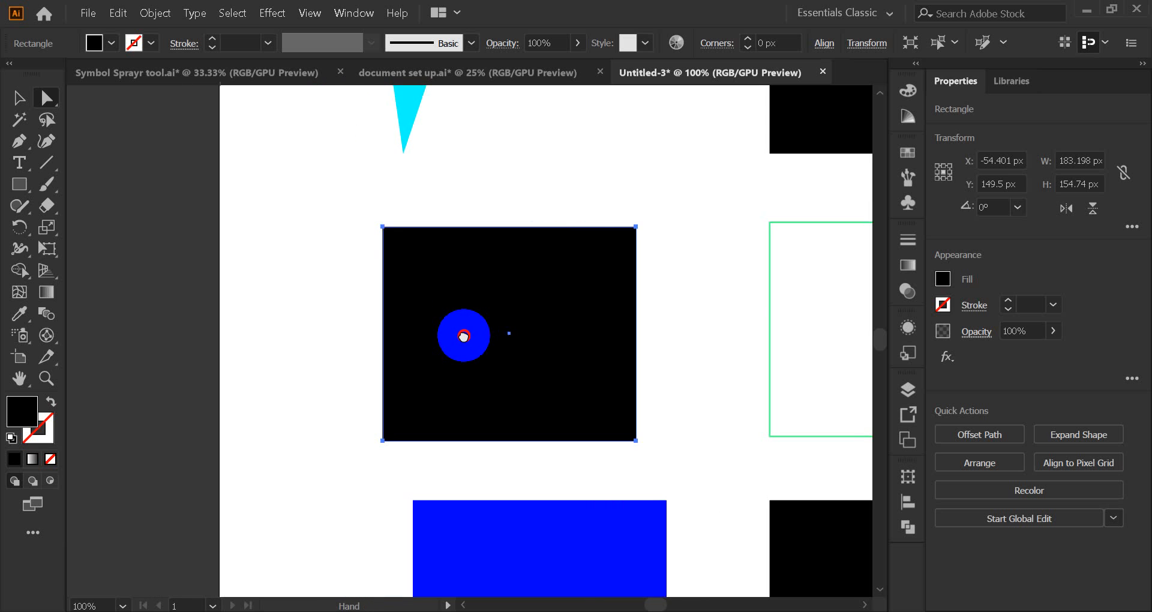
{"action": "scroll", "coordinate": [462, 343], "scroll_direction": "up", "scroll_amount": 1}
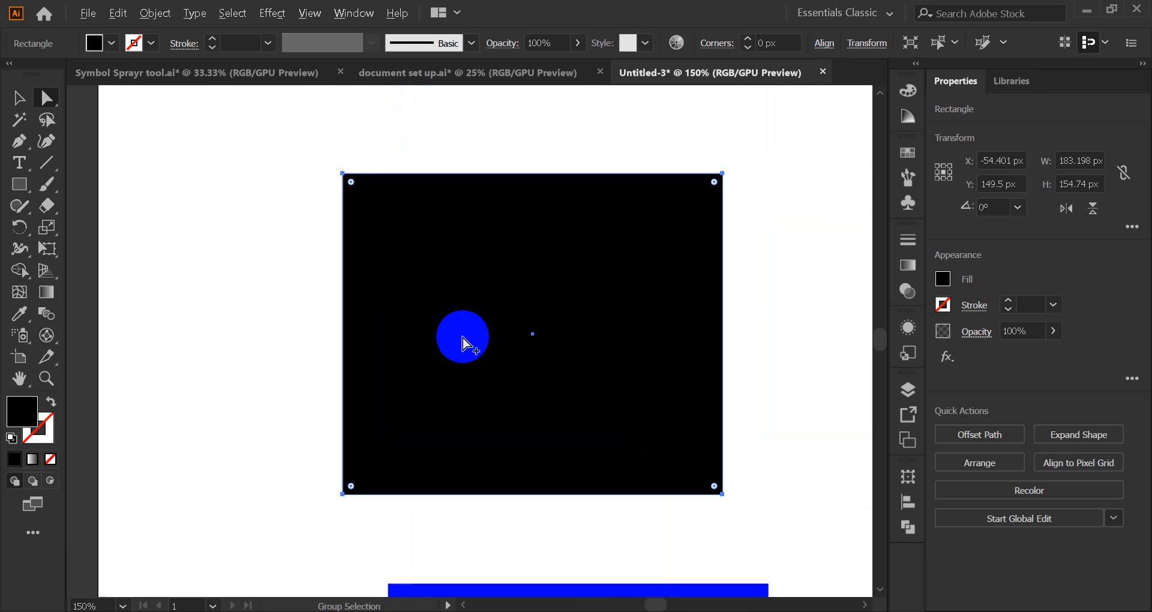
{"action": "scroll", "coordinate": [463, 343], "scroll_direction": "up", "scroll_amount": 1}
{"action": "scroll", "coordinate": [463, 343], "scroll_direction": "down", "scroll_amount": 1}
{"action": "key", "text": "space"}
{"action": "left_click_drag", "start_coordinate": [463, 343], "coordinate": [442, 348]}
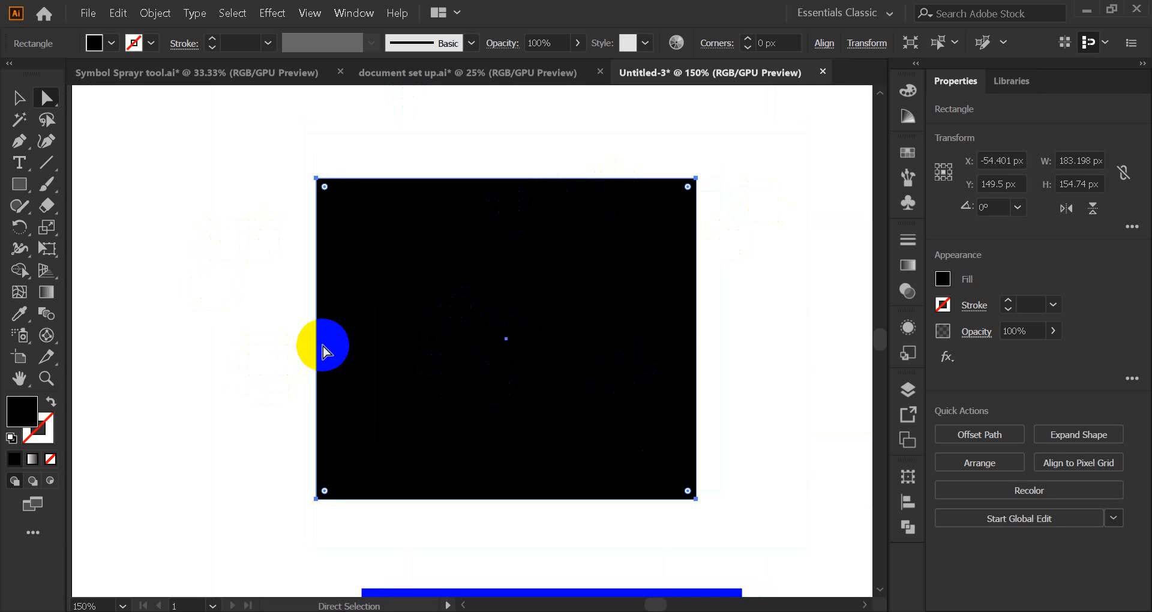
Step: Select the black rectangle's top-right, bottom-left and top-left corner anchors with Direct Selection
{"action": "left_click", "coordinate": [43, 99]}
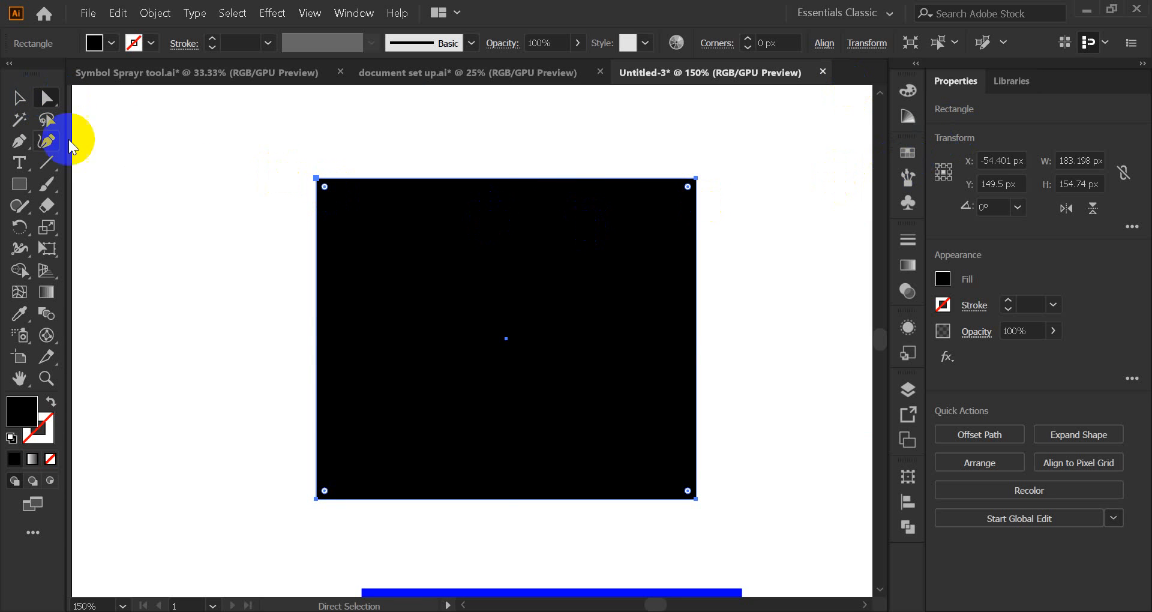
{"action": "left_click", "coordinate": [19, 99]}
{"action": "left_click", "coordinate": [42, 105]}
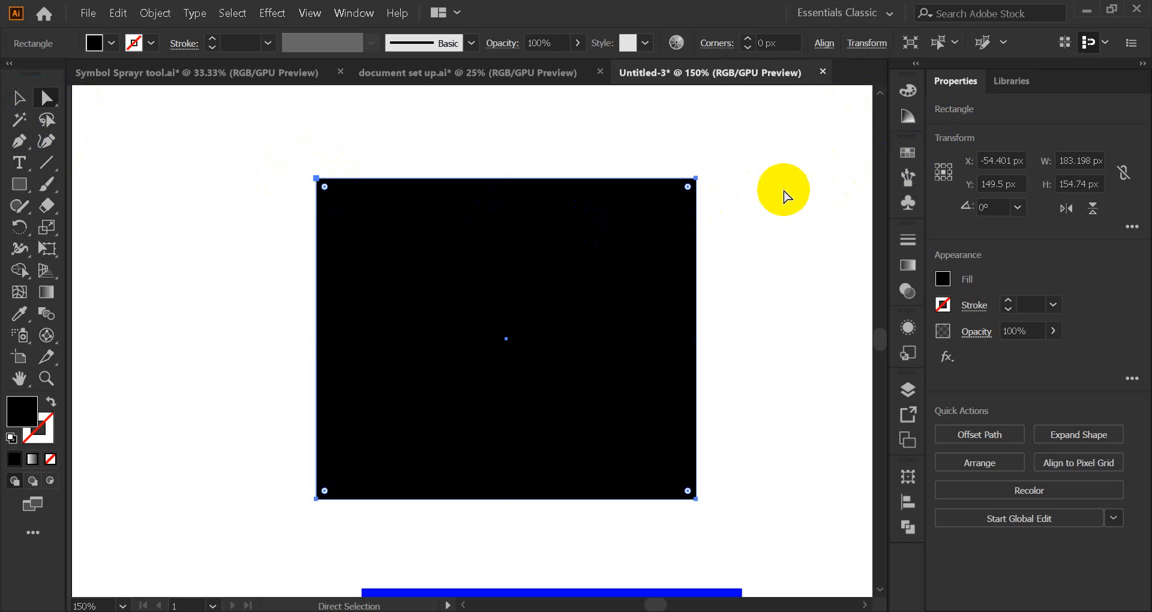
{"action": "left_click", "coordinate": [685, 196]}
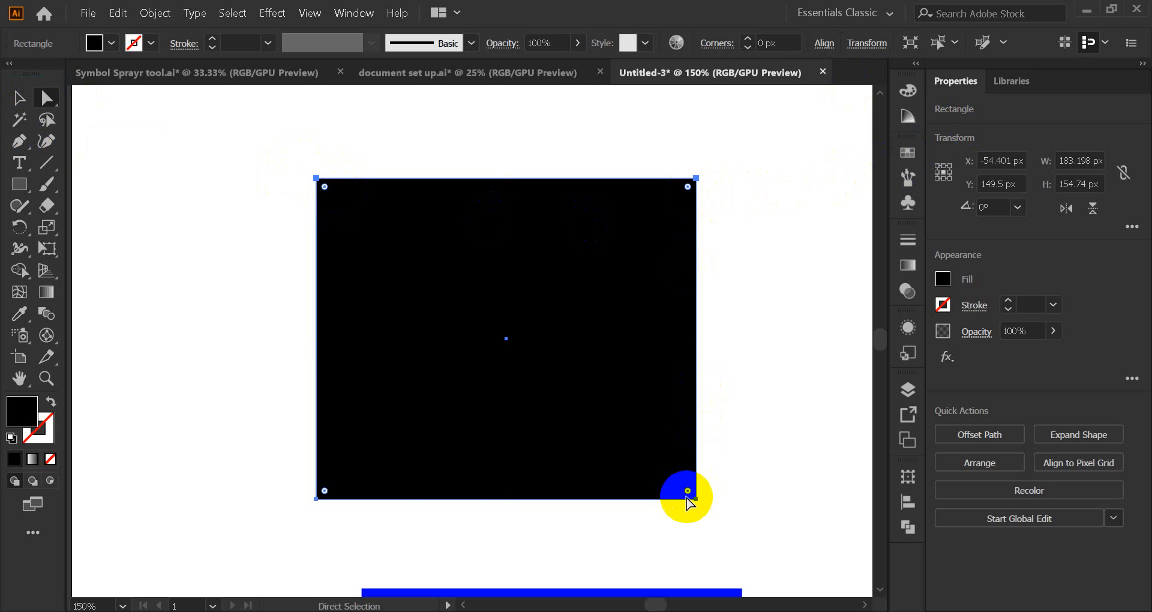
{"action": "left_click", "coordinate": [326, 495]}
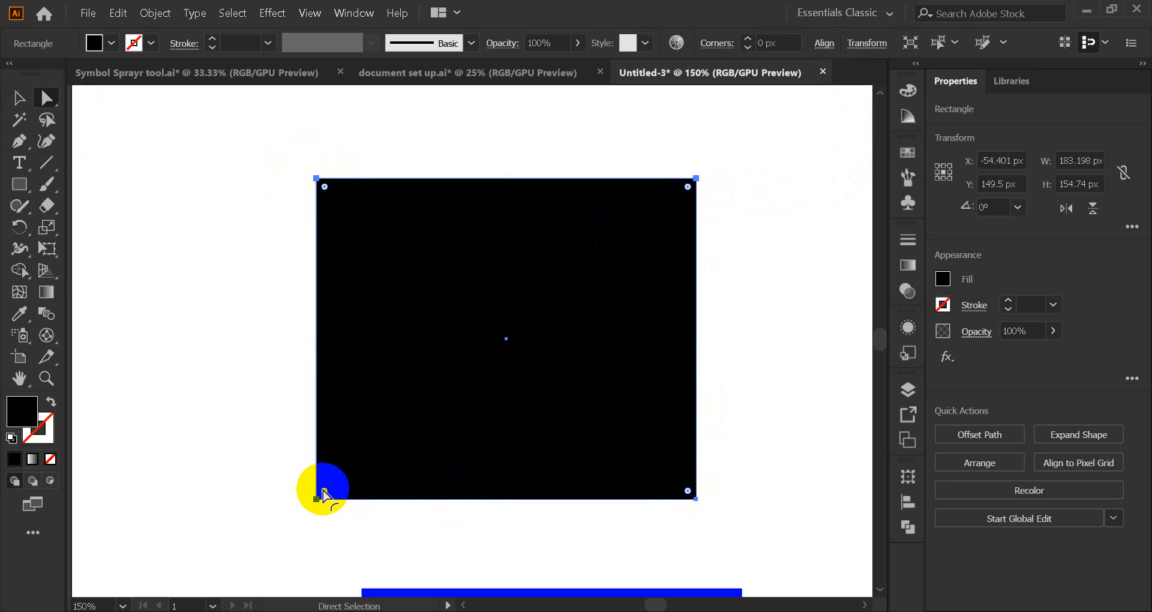
{"action": "scroll", "coordinate": [324, 492], "scroll_direction": "up", "scroll_amount": 3}
{"action": "scroll", "coordinate": [258, 507], "scroll_direction": "up", "scroll_amount": 1}
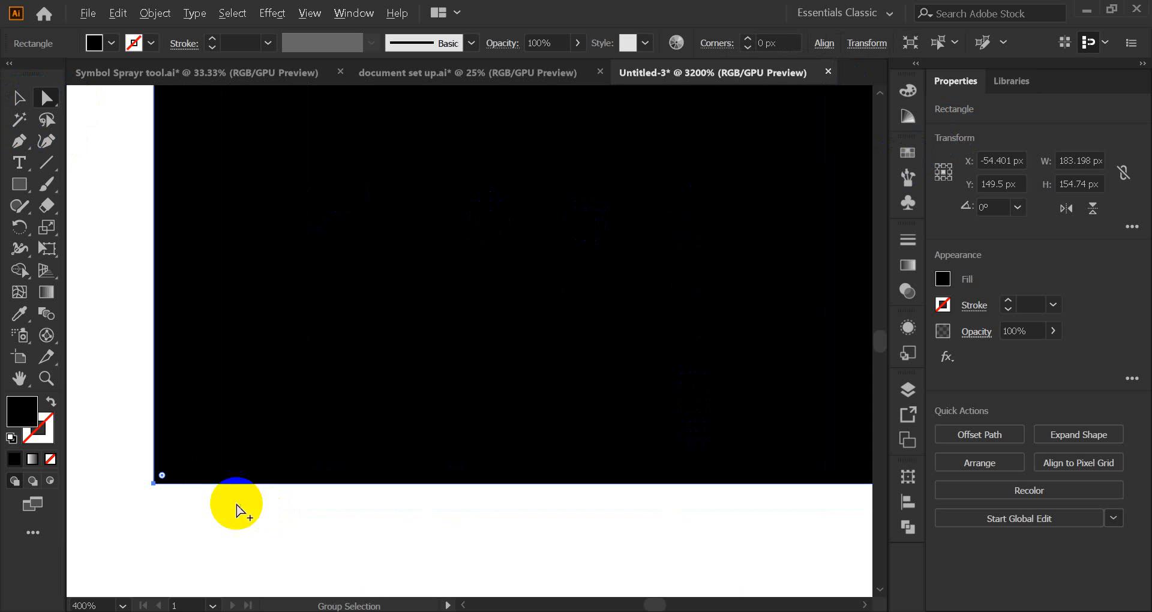
{"action": "scroll", "coordinate": [263, 414], "scroll_direction": "down", "scroll_amount": 4}
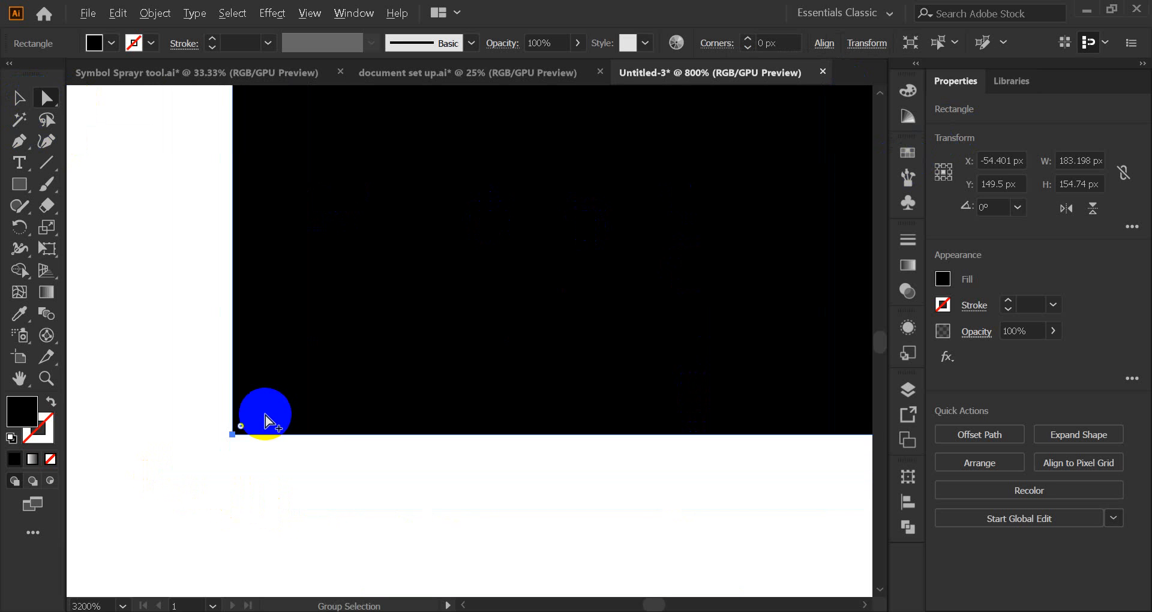
{"action": "left_click_drag", "start_coordinate": [519, 288], "coordinate": [350, 393]}
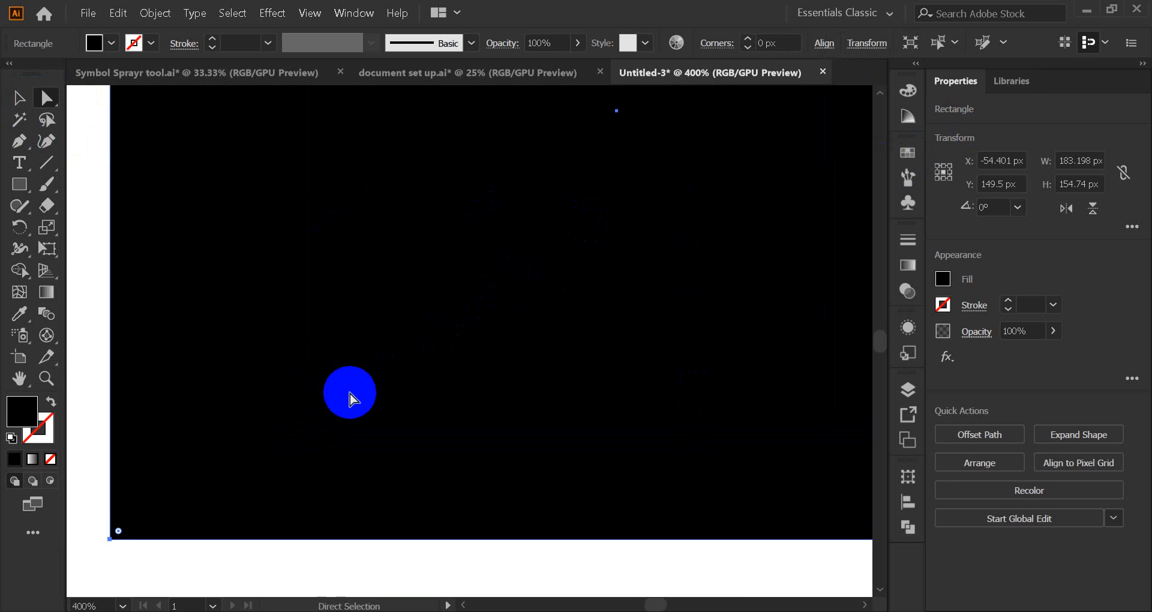
{"action": "scroll", "coordinate": [359, 396], "scroll_direction": "down", "scroll_amount": 3}
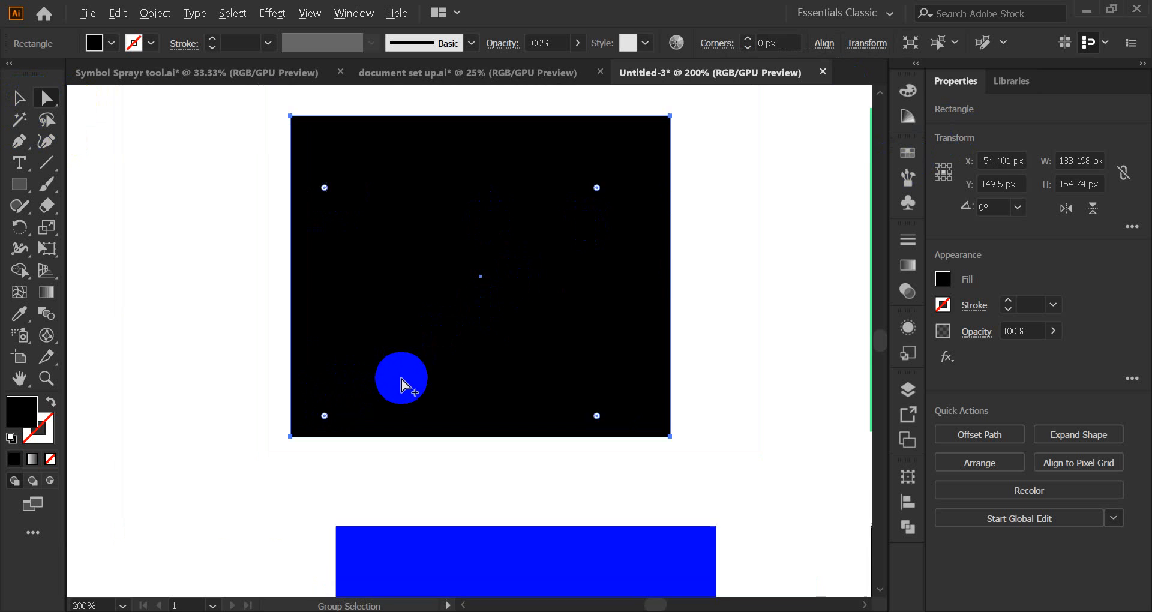
{"action": "scroll", "coordinate": [402, 386], "scroll_direction": "up", "scroll_amount": 3}
{"action": "left_click", "coordinate": [300, 185]}
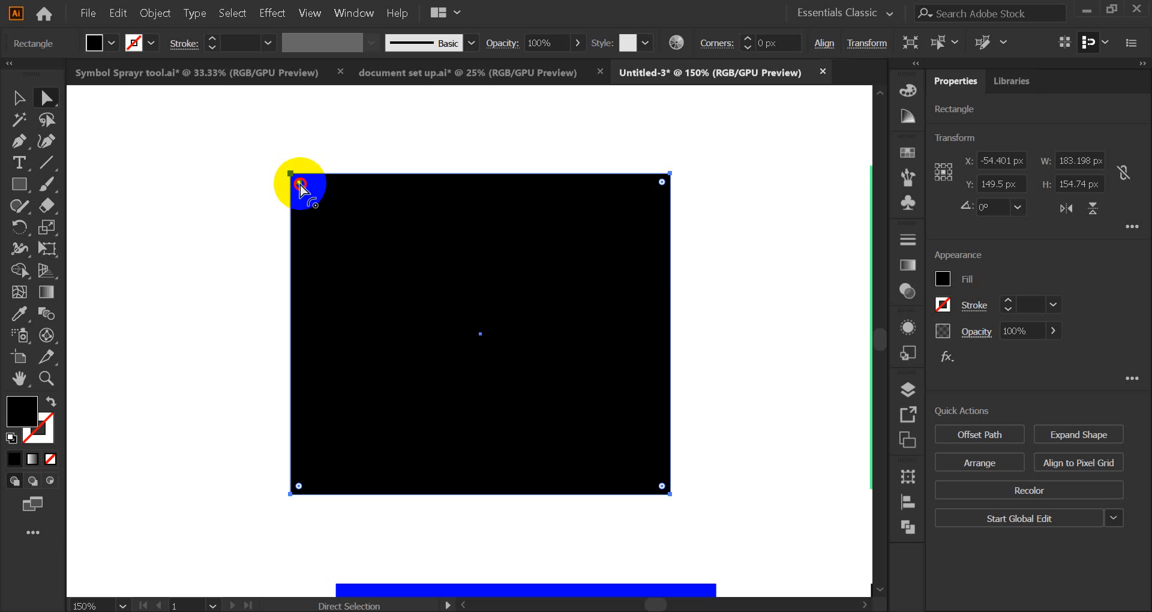
Step: Drag the live-corner widget to give all four black-square corners a 19.4 px radius
{"action": "mouse_move", "coordinate": [300, 186]}
{"action": "left_mouse_down"}
{"action": "mouse_move", "coordinate": [331, 230]}
{"action": "mouse_move", "coordinate": [291, 180]}
{"action": "left_mouse_up"}
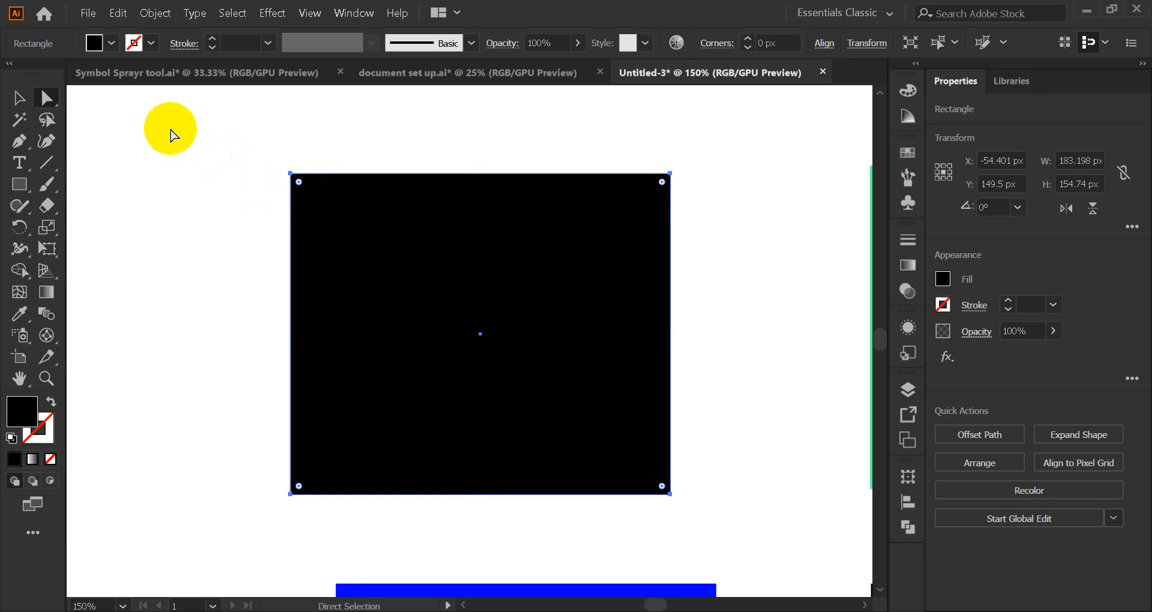
{"action": "left_click", "coordinate": [174, 135]}
{"action": "left_click", "coordinate": [378, 259]}
{"action": "left_click", "coordinate": [299, 185]}
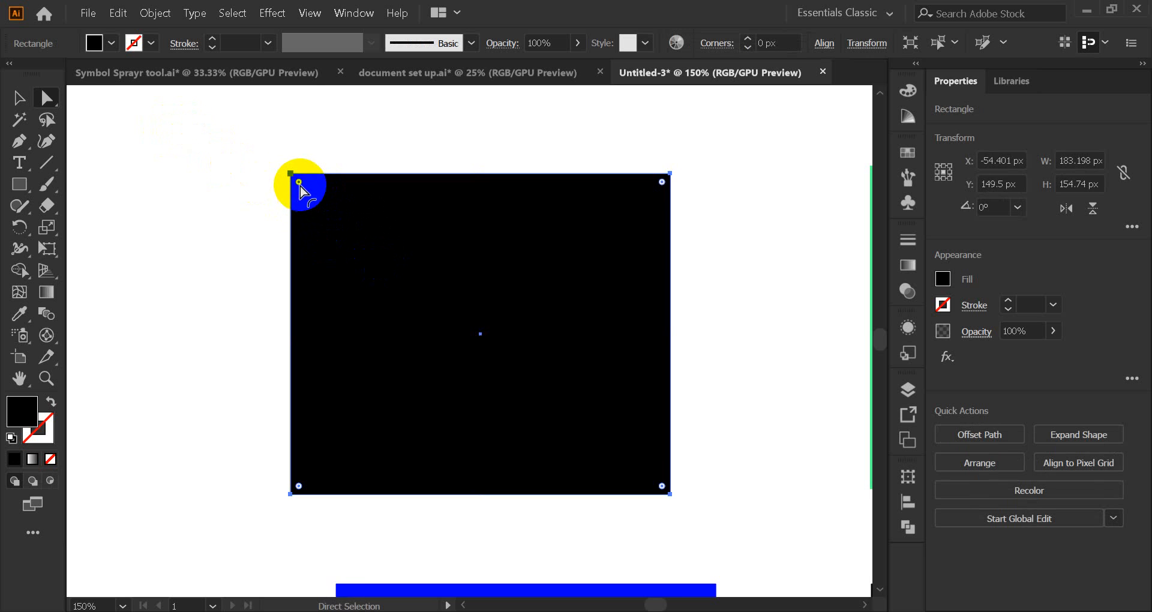
{"action": "left_click_drag", "start_coordinate": [300, 187], "coordinate": [372, 261]}
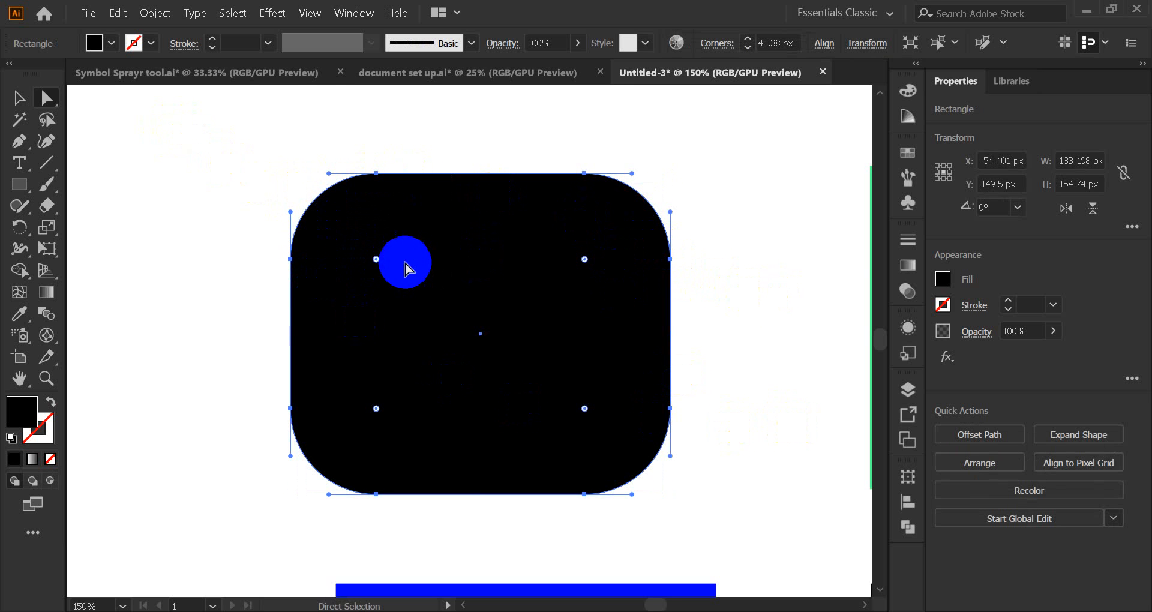
{"action": "left_click_drag", "start_coordinate": [376, 259], "coordinate": [332, 214]}
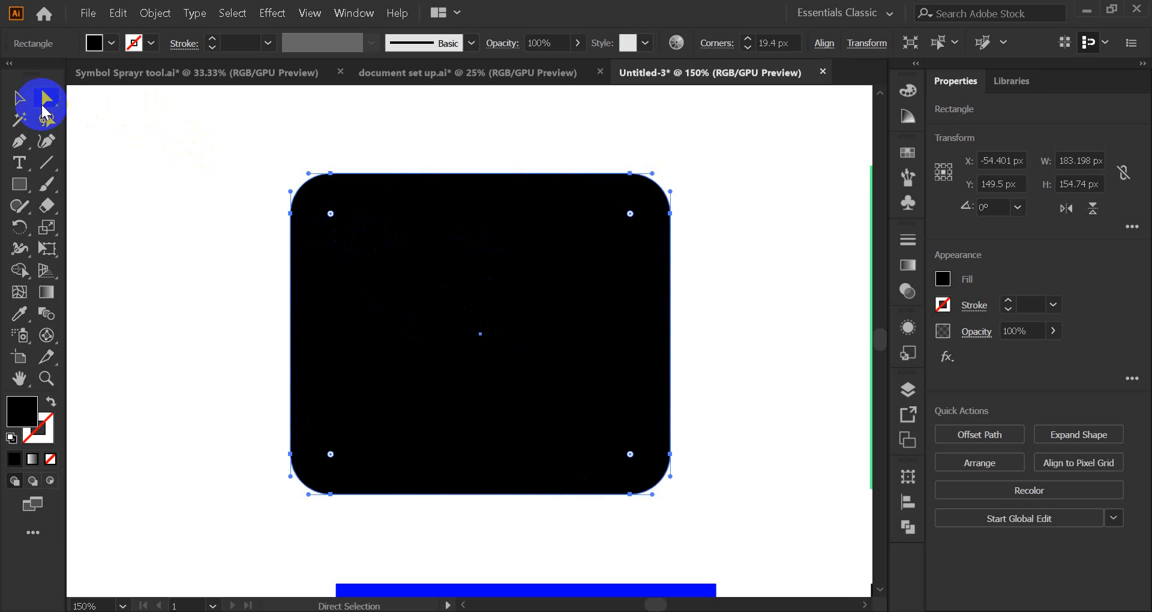
{"action": "left_click", "coordinate": [20, 98]}
{"action": "left_click", "coordinate": [198, 174]}
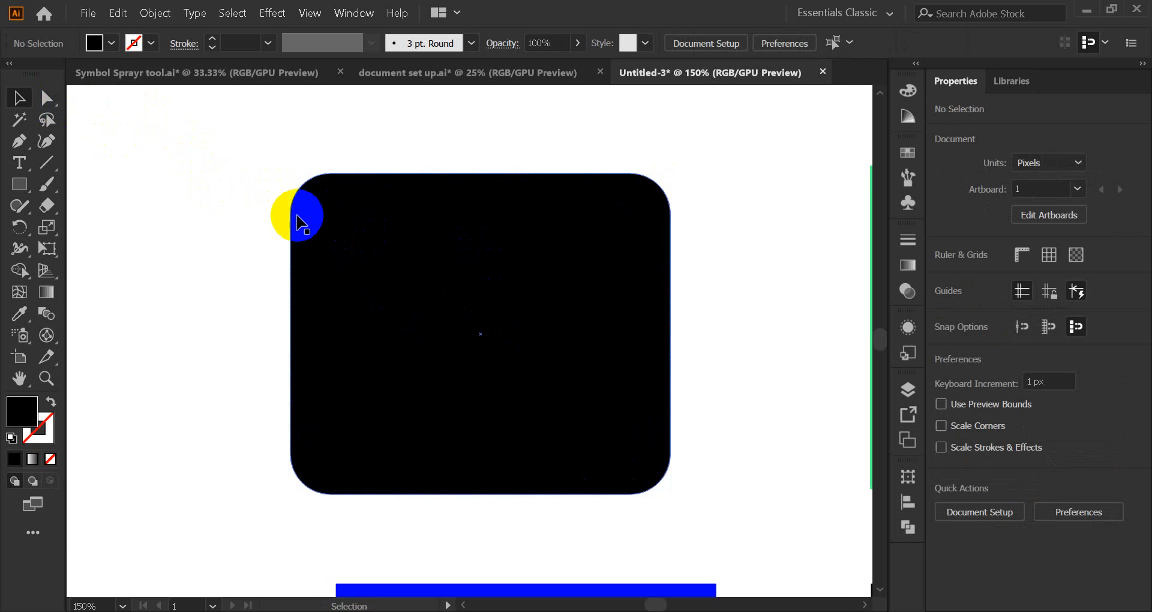
Step: Undo the corner radius, then try rounding the black rectangle's top-left corner with Direct Selection
{"action": "key", "text": "ctrl+z"}
{"action": "key", "text": "ctrl+z"}
{"action": "key", "text": "ctrl+z"}
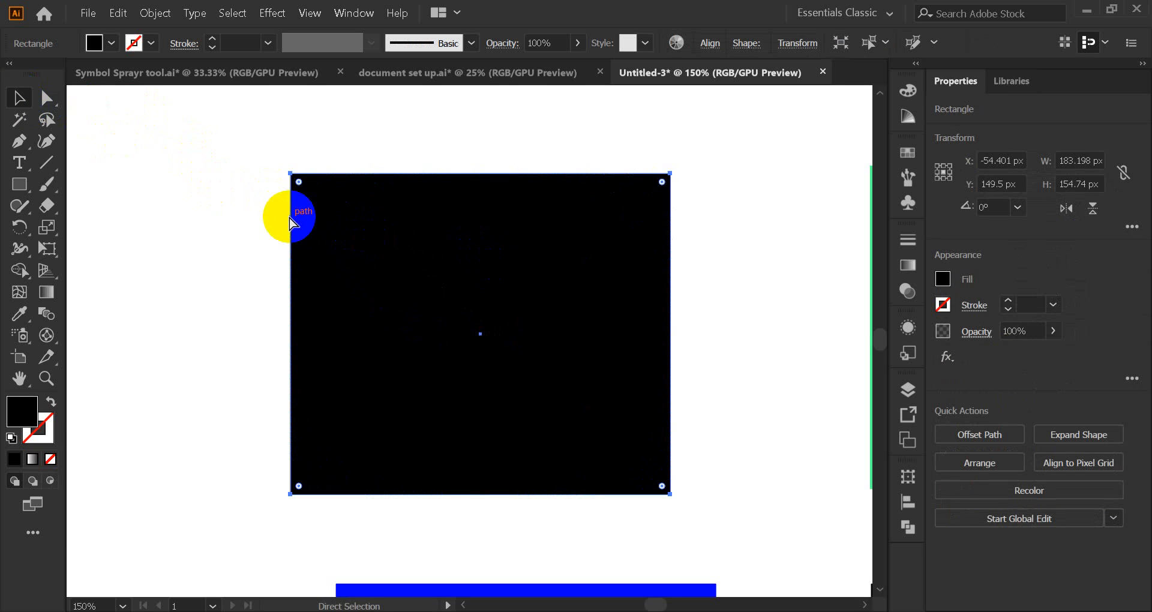
{"action": "left_click", "coordinate": [46, 97]}
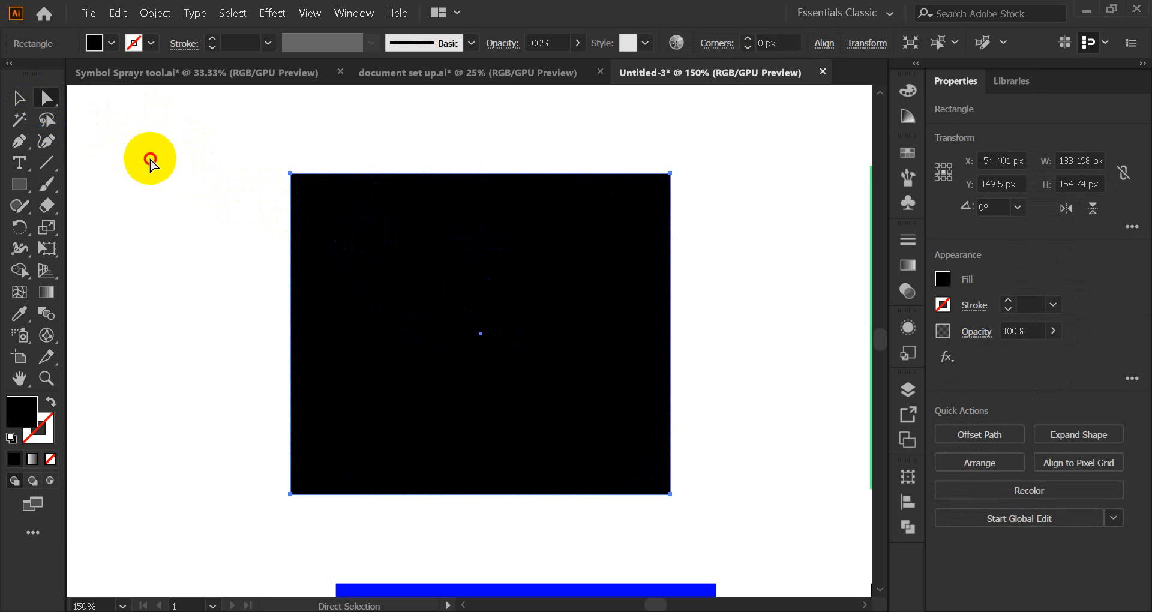
{"action": "left_click", "coordinate": [445, 183]}
{"action": "left_click_drag", "start_coordinate": [252, 140], "coordinate": [320, 194]}
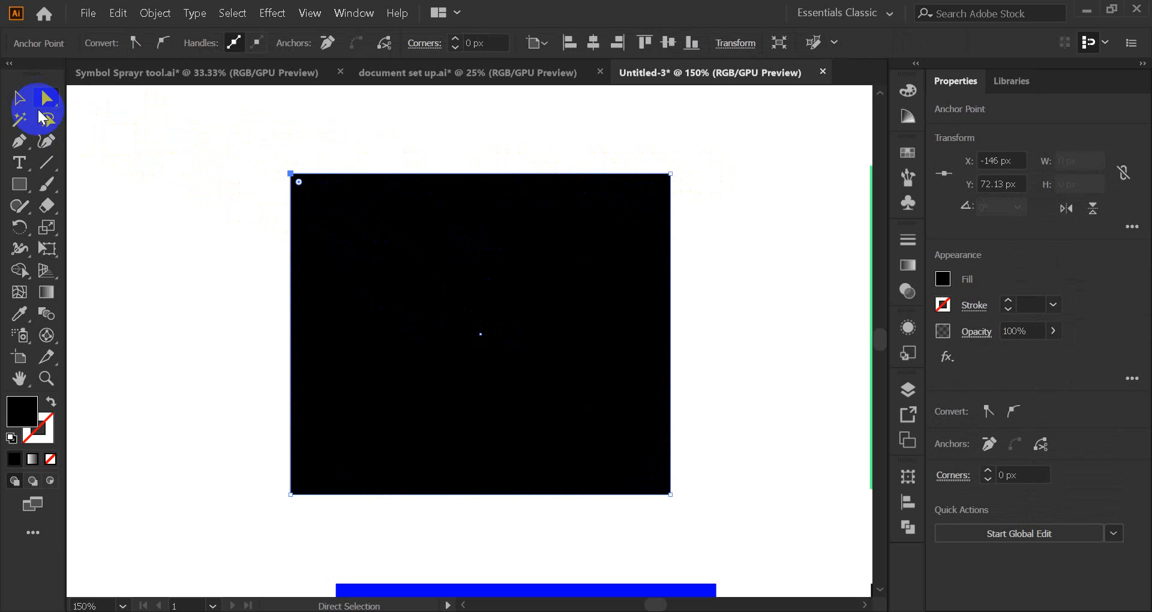
{"action": "left_click", "coordinate": [18, 97]}
{"action": "left_click", "coordinate": [120, 141]}
{"action": "left_click", "coordinate": [53, 106]}
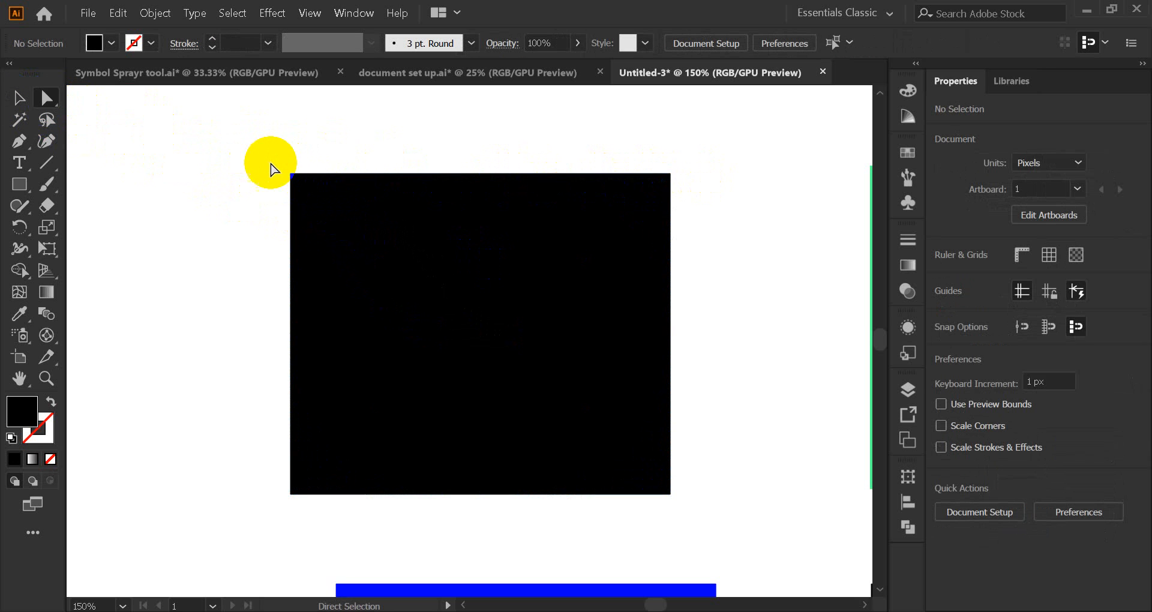
{"action": "left_click_drag", "start_coordinate": [258, 150], "coordinate": [649, 481]}
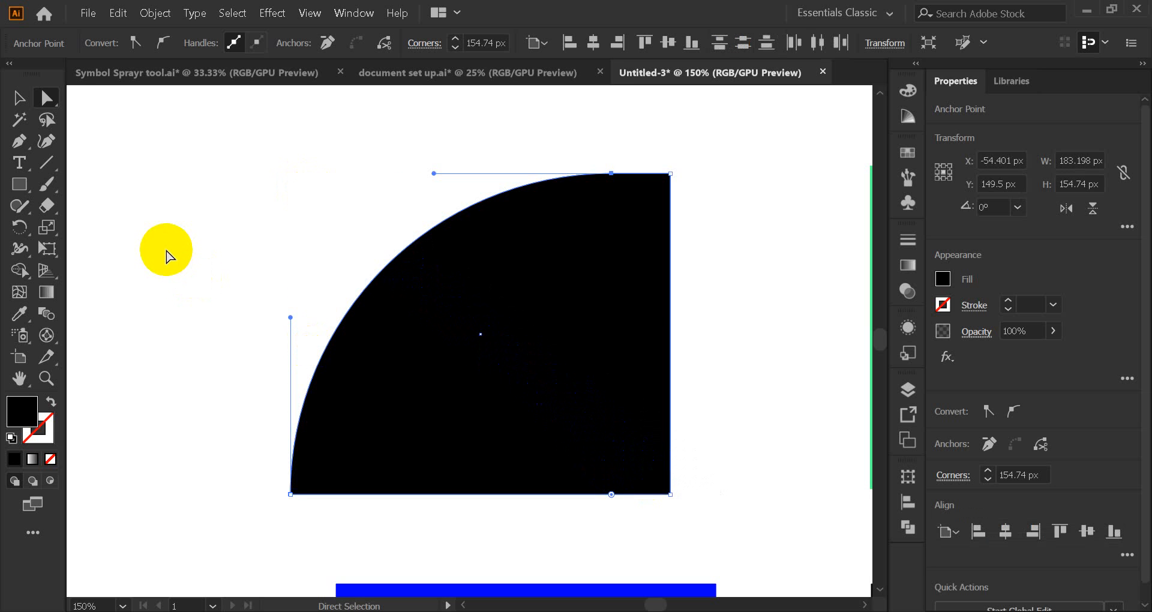
{"action": "left_click", "coordinate": [19, 97]}
{"action": "left_click", "coordinate": [214, 174]}
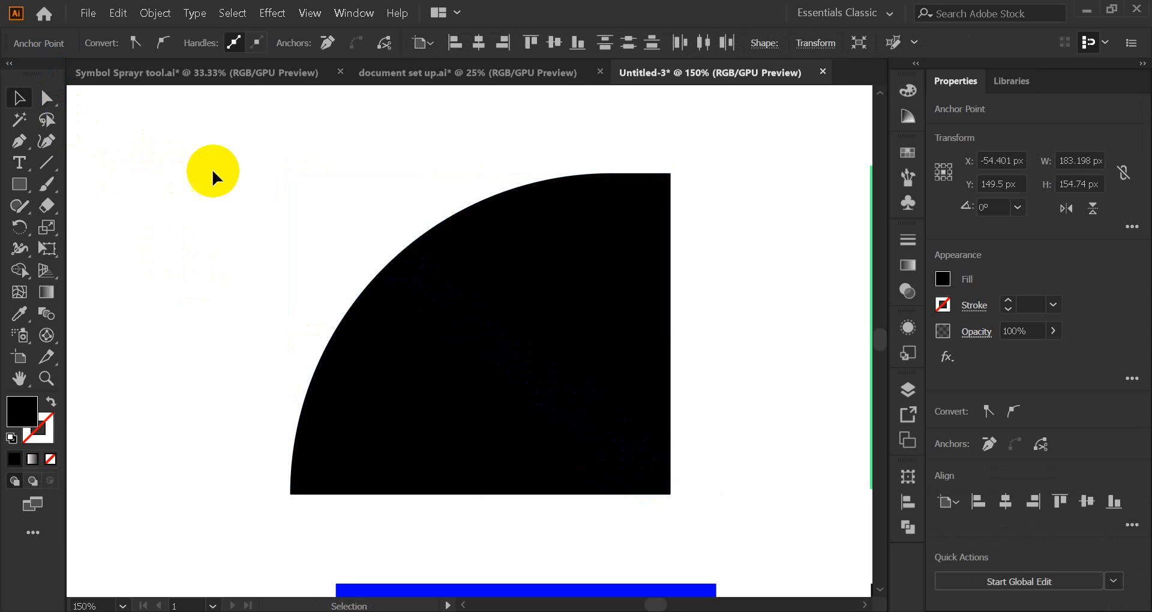
Step: Test rounding all corners and partly rounding the top-left corner, undoing each back to square corners
{"action": "key", "text": "ctrl+z"}
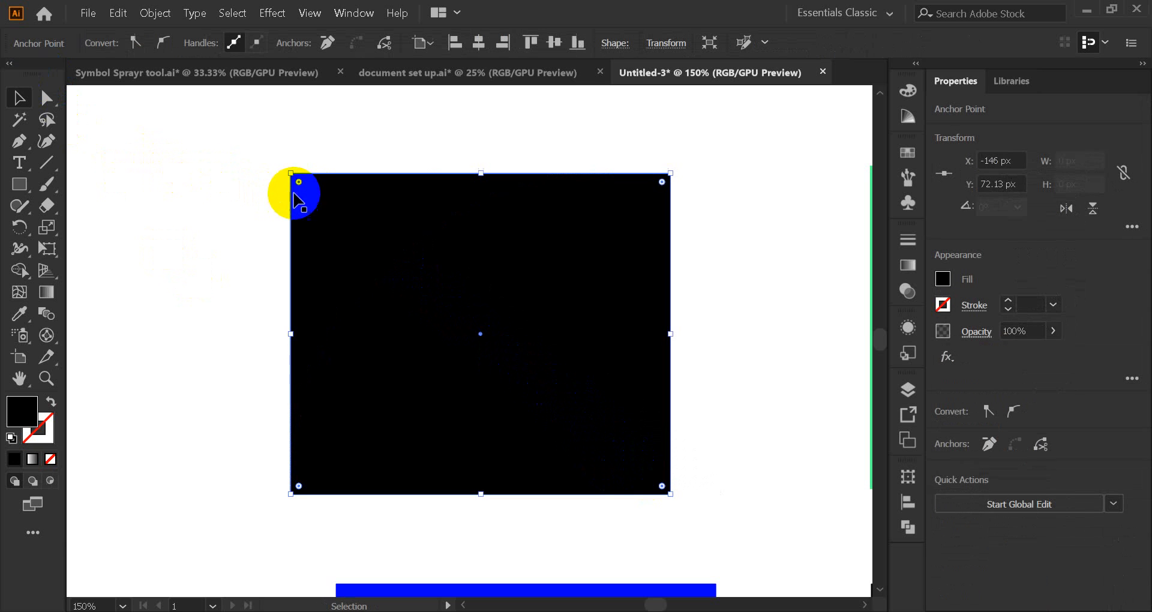
{"action": "left_click_drag", "start_coordinate": [300, 183], "coordinate": [391, 258]}
{"action": "key", "text": "ctrl+z"}
{"action": "key", "text": "v"}
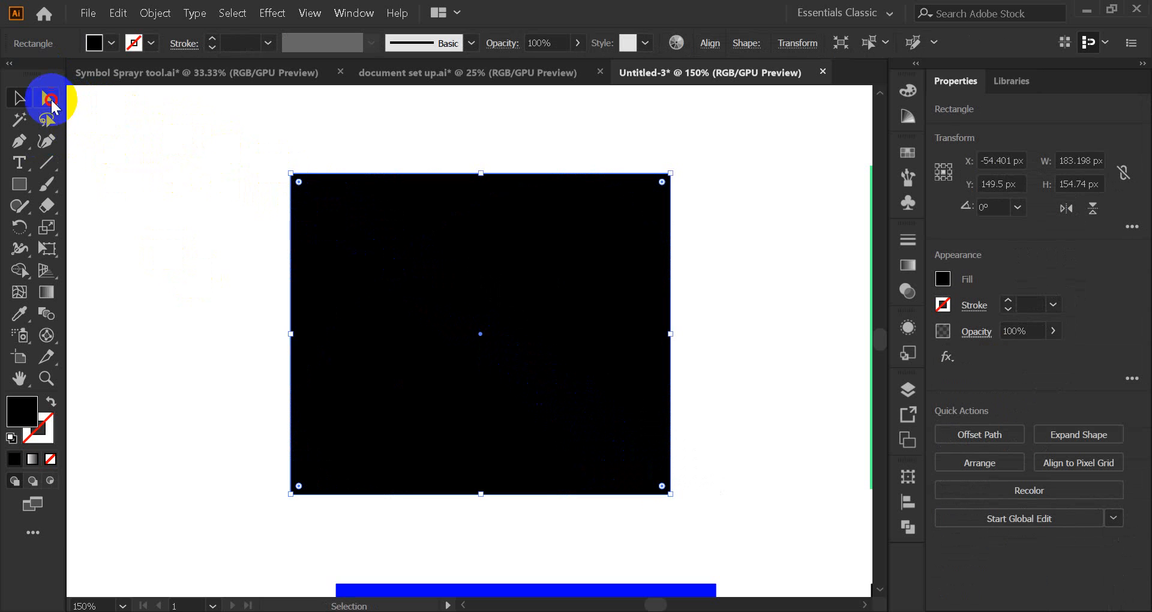
{"action": "left_click", "coordinate": [46, 97]}
{"action": "left_click", "coordinate": [291, 174]}
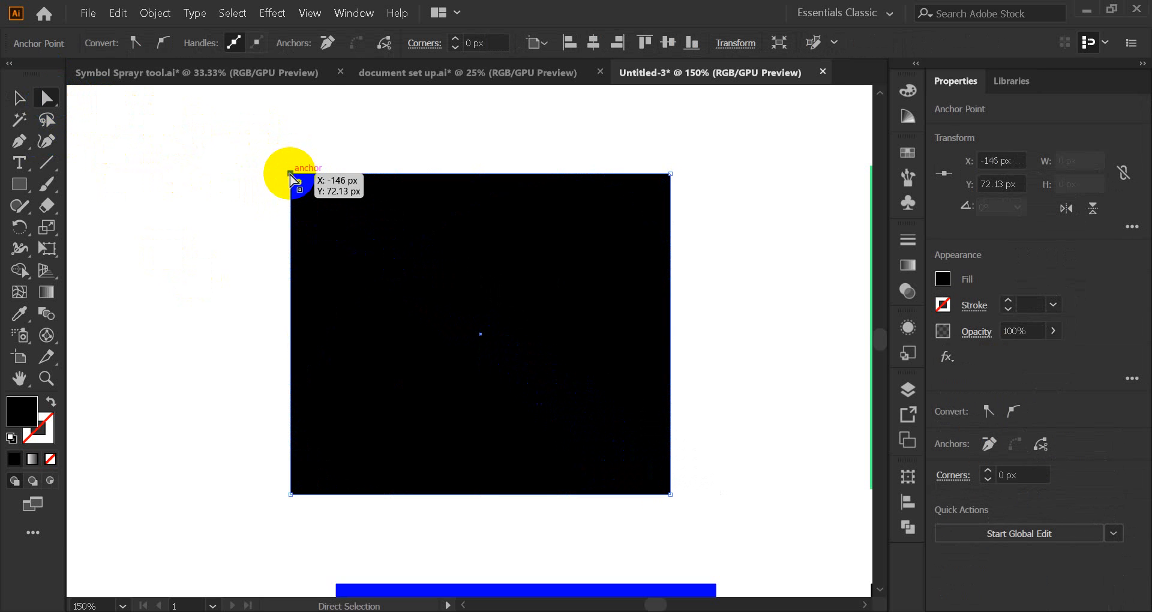
{"action": "left_click_drag", "start_coordinate": [297, 180], "coordinate": [414, 319]}
{"action": "left_click", "coordinate": [16, 107]}
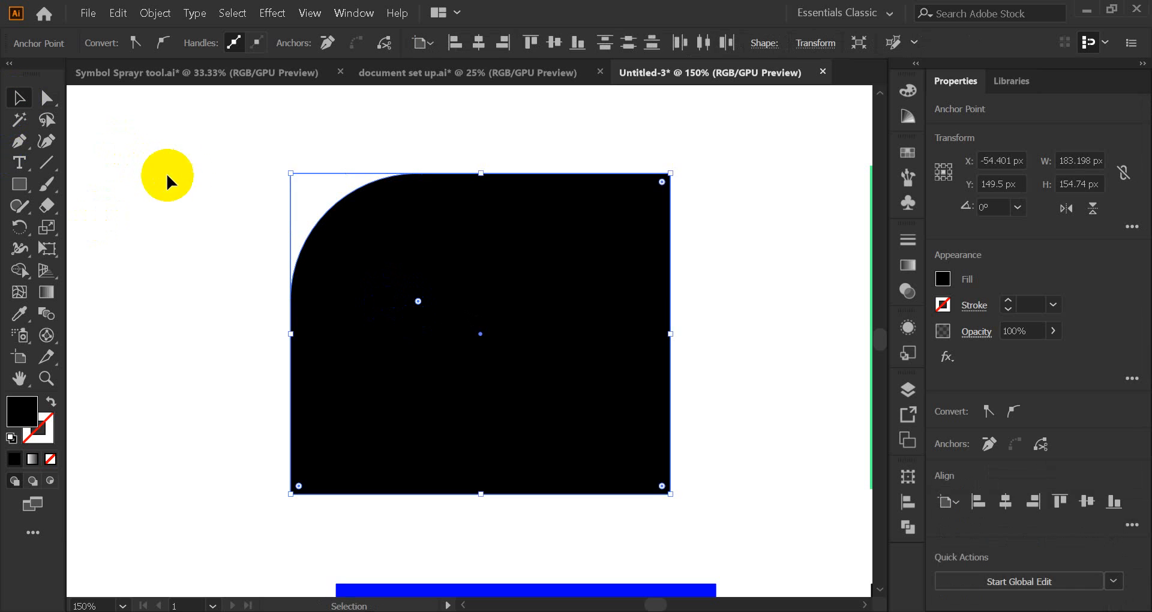
{"action": "left_click", "coordinate": [198, 175]}
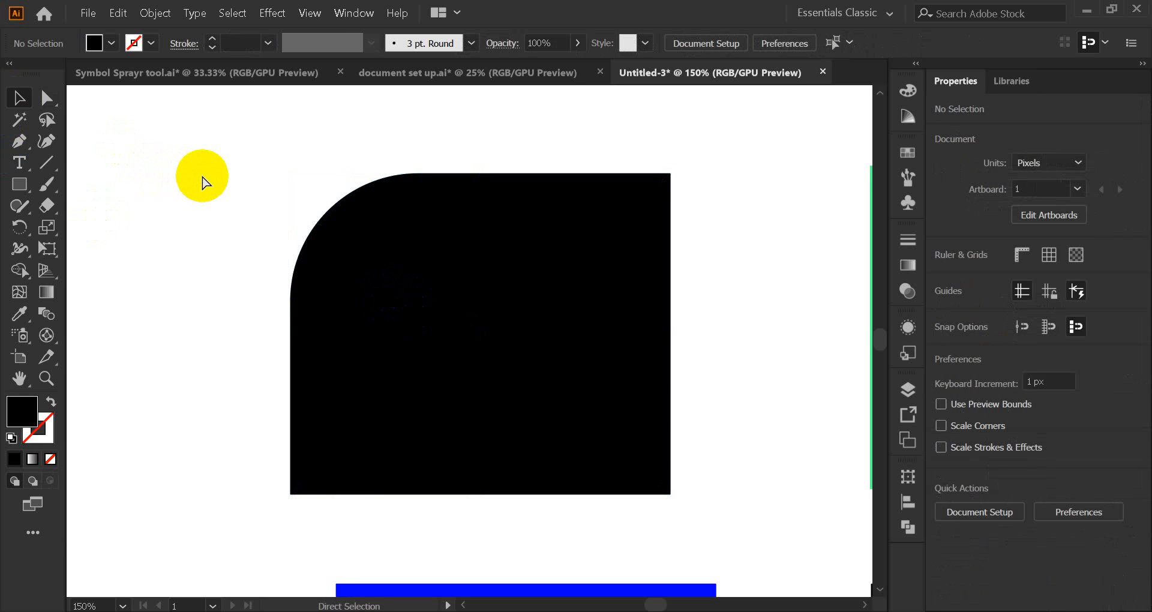
{"action": "key", "text": "ctrl+z"}
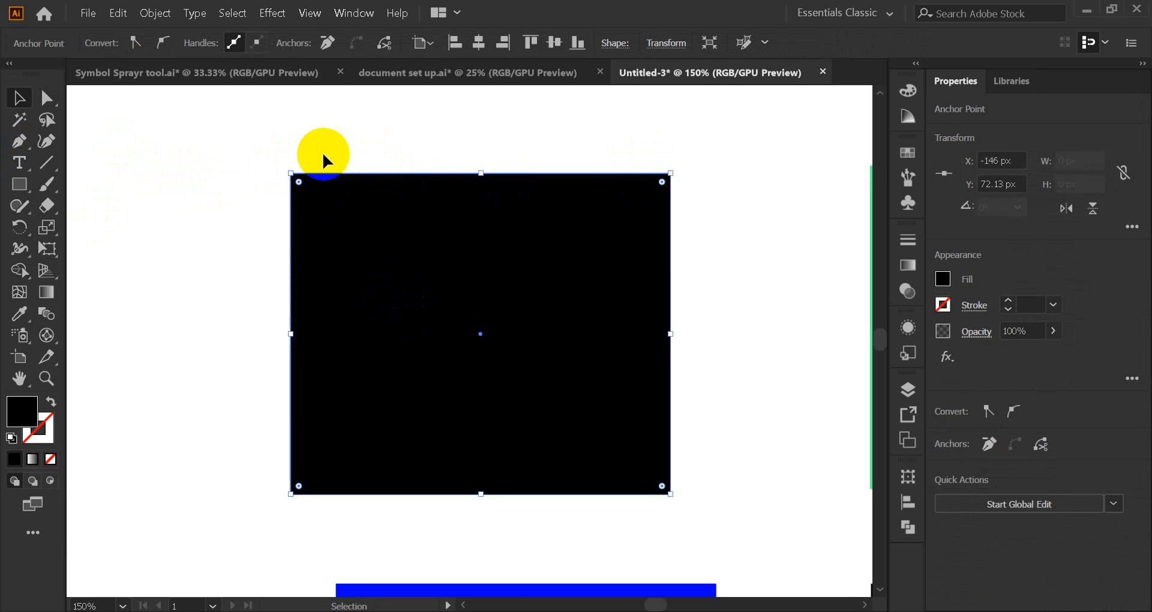
Step: Marquee-select the black rectangle's top corner anchors, then reselect the whole rectangle
{"action": "left_click", "coordinate": [47, 97]}
{"action": "left_click_drag", "start_coordinate": [243, 148], "coordinate": [743, 200]}
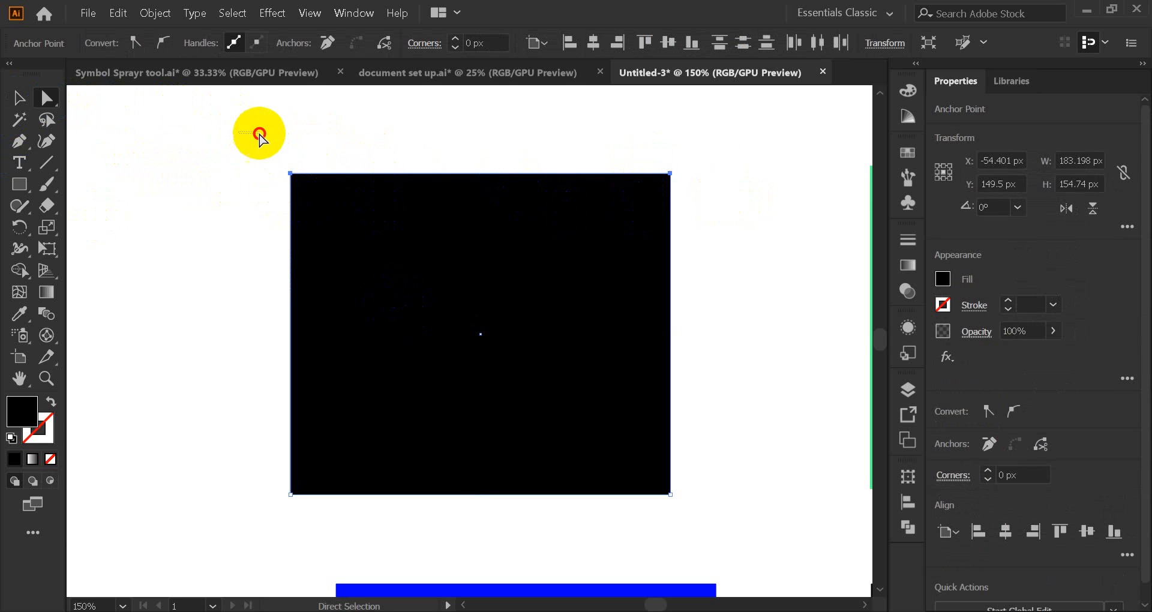
{"action": "left_click_drag", "start_coordinate": [259, 134], "coordinate": [721, 216]}
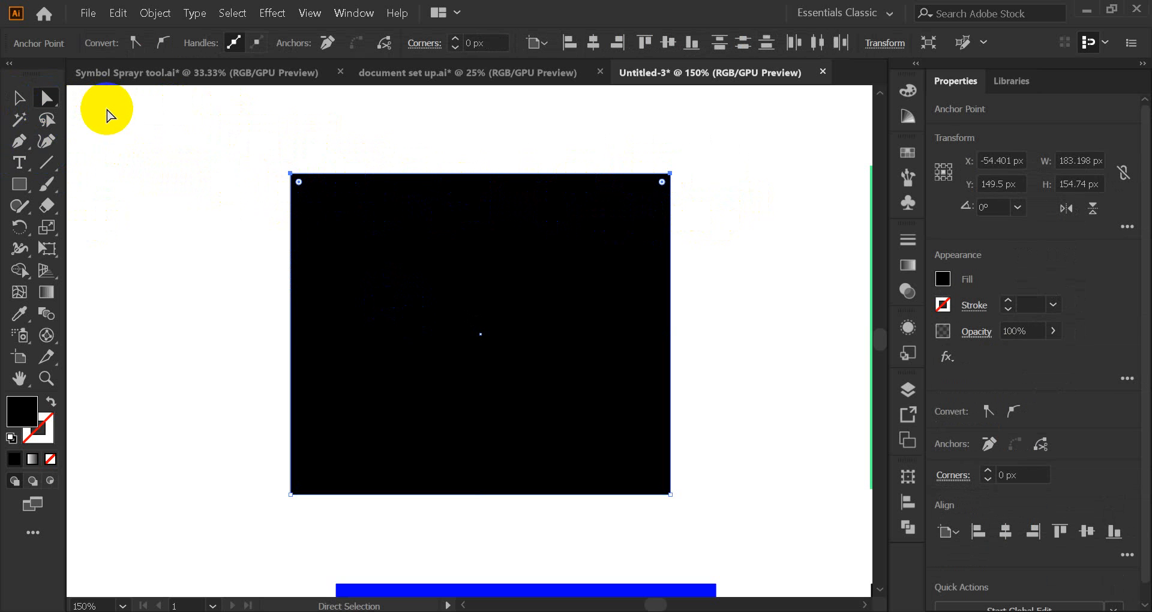
{"action": "left_click_drag", "start_coordinate": [186, 139], "coordinate": [758, 536]}
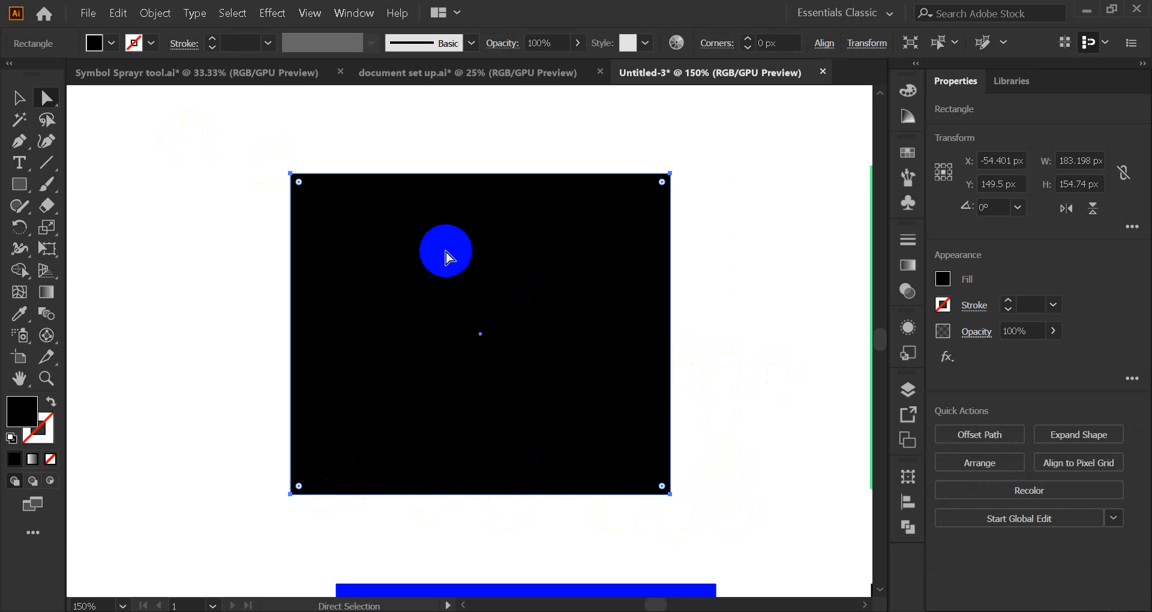
{"action": "left_click", "coordinate": [18, 97]}
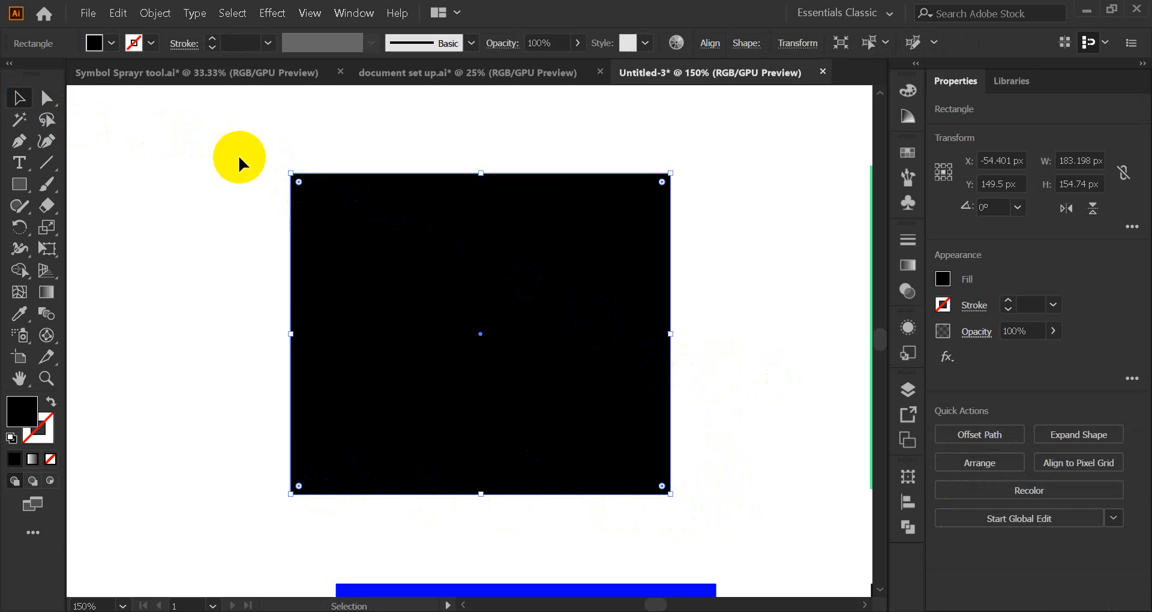
{"action": "left_click", "coordinate": [222, 128]}
{"action": "left_click_drag", "start_coordinate": [220, 128], "coordinate": [304, 193]}
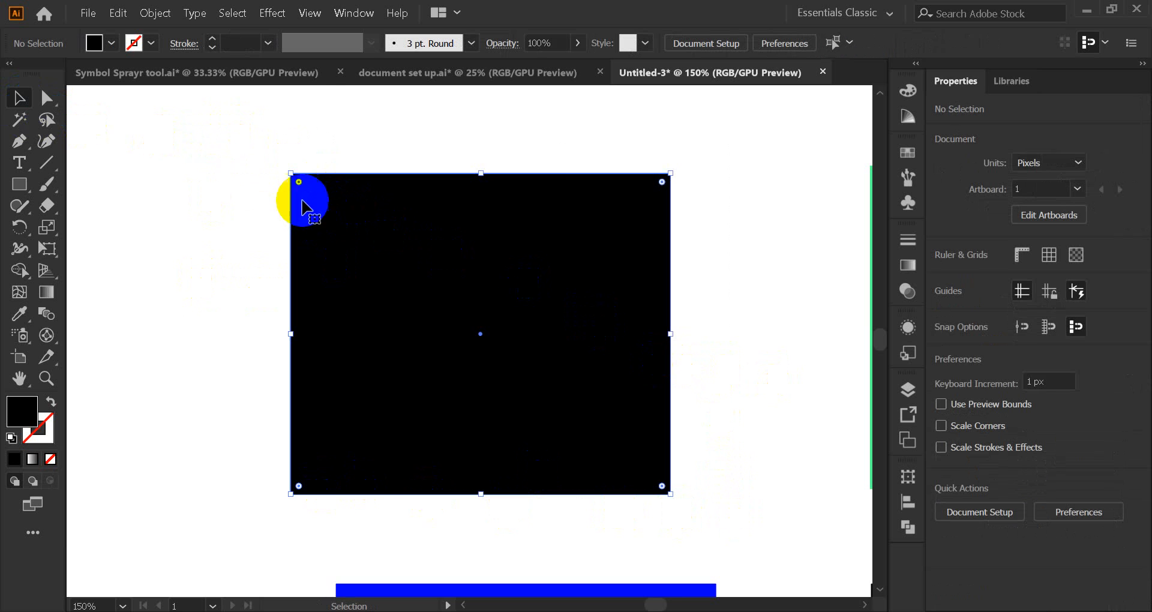
Step: Round both top corners to 91.6 px so the top forms a semicircular arch
{"action": "left_click", "coordinate": [47, 98]}
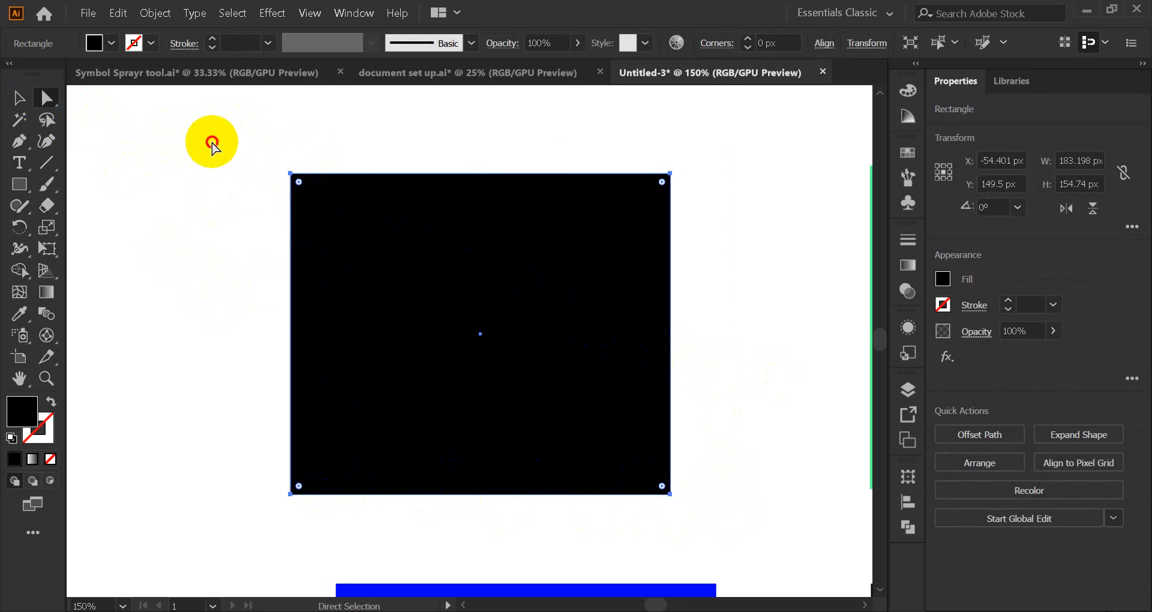
{"action": "left_click_drag", "start_coordinate": [211, 142], "coordinate": [316, 214]}
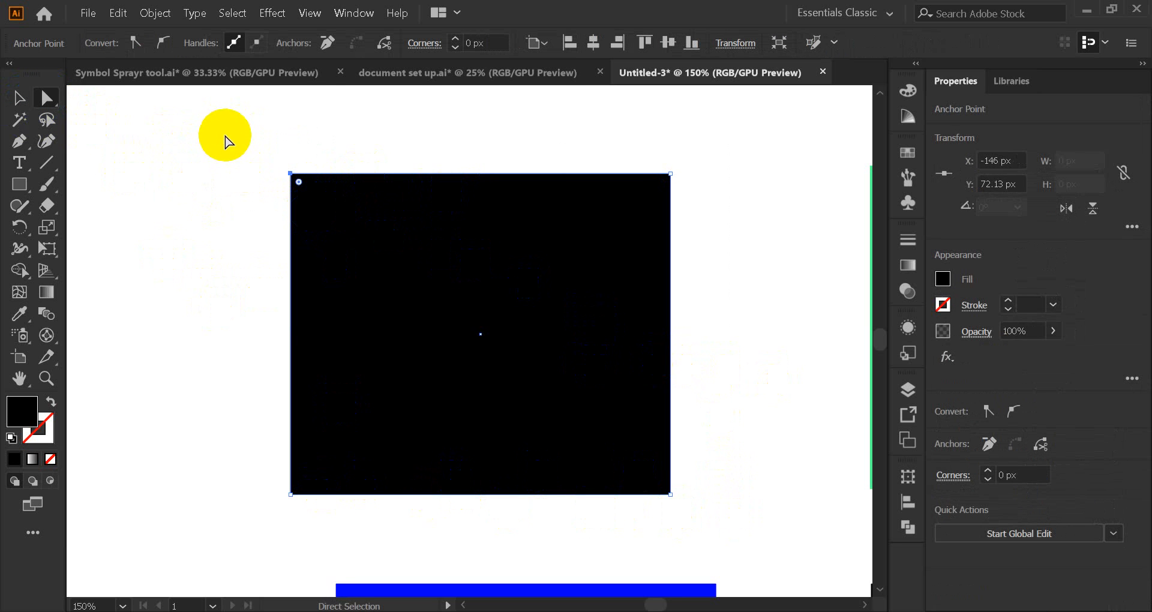
{"action": "left_click_drag", "start_coordinate": [248, 153], "coordinate": [565, 530]}
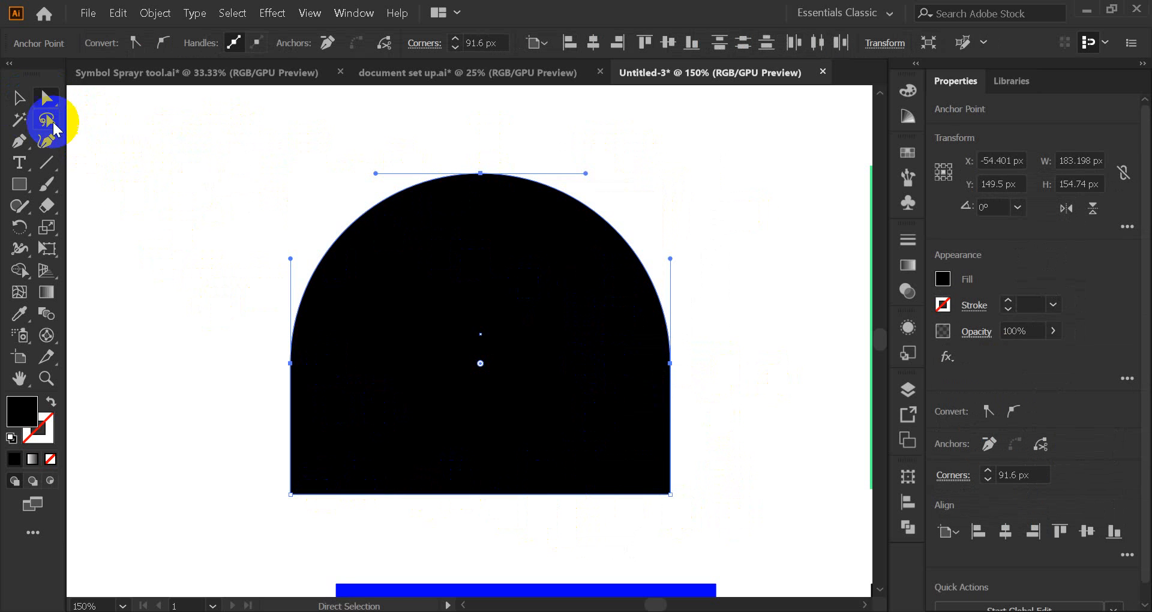
{"action": "left_click", "coordinate": [16, 102]}
{"action": "left_click", "coordinate": [656, 301]}
{"action": "scroll", "coordinate": [624, 315], "scroll_direction": "down", "scroll_amount": 2}
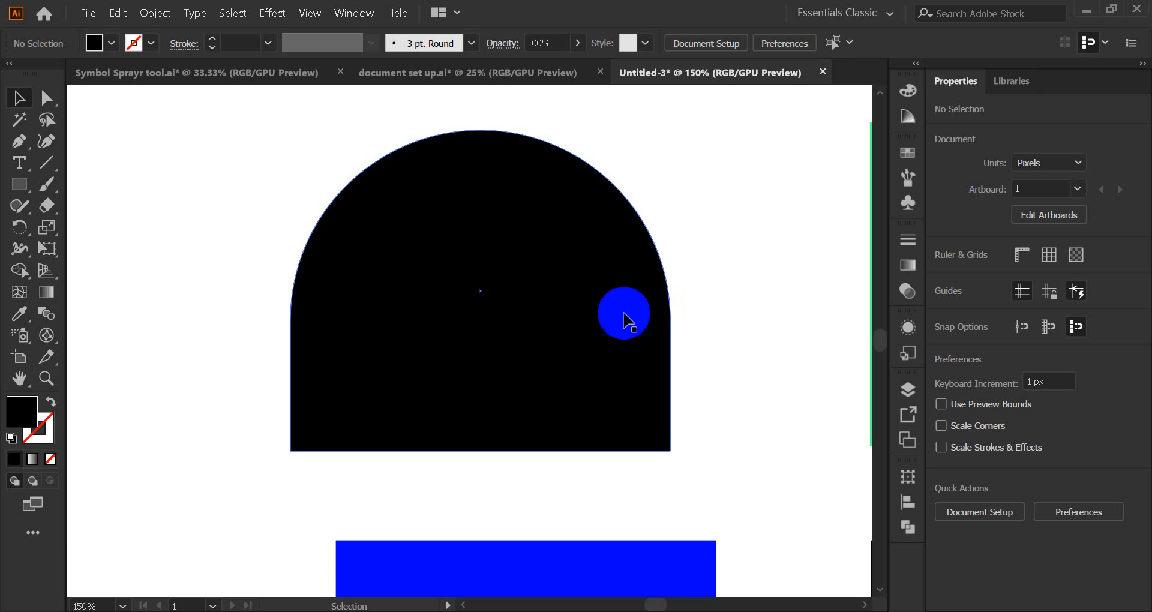
{"action": "left_click", "coordinate": [45, 97]}
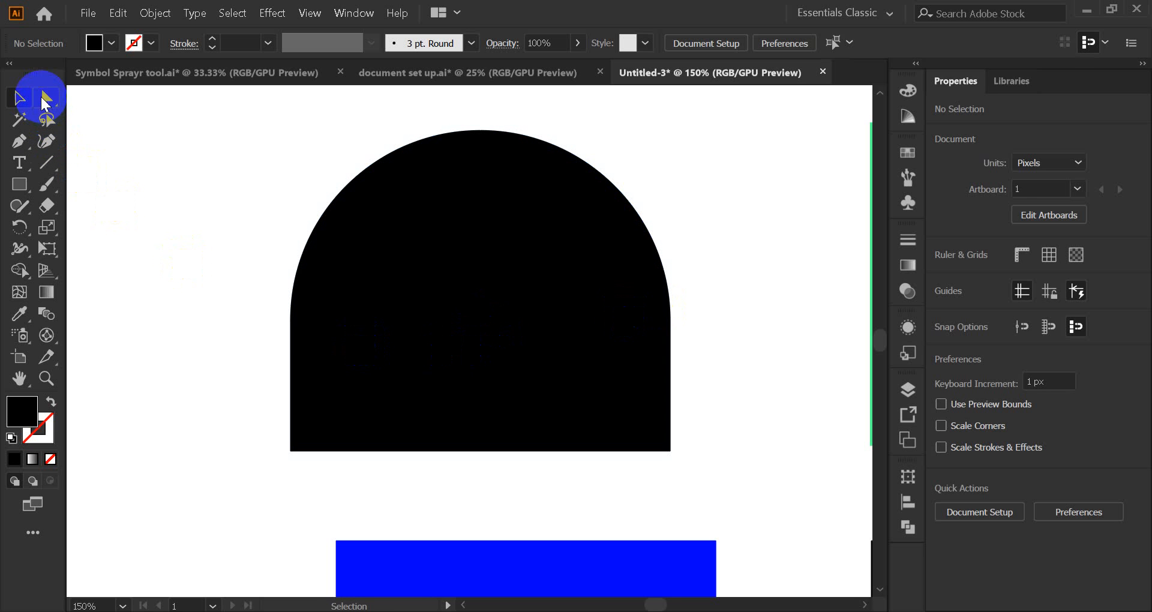
Step: Drag the arch's bottom anchors down to about 219 px tall and position it over the blue bar
{"action": "left_click_drag", "start_coordinate": [249, 426], "coordinate": [737, 489]}
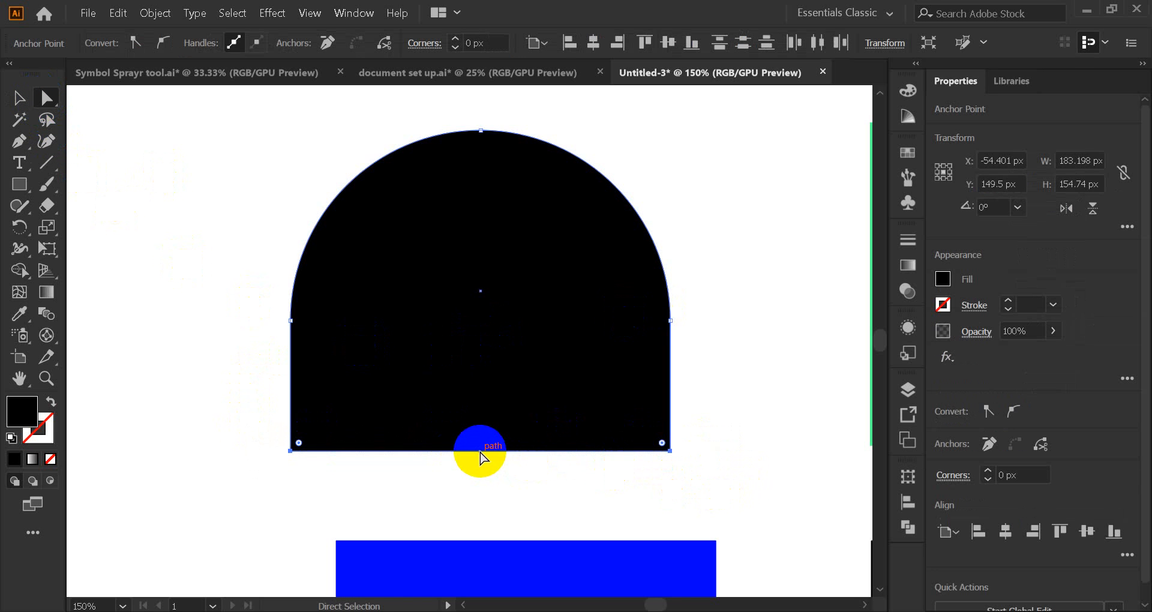
{"action": "left_click_drag", "start_coordinate": [480, 457], "coordinate": [479, 585]}
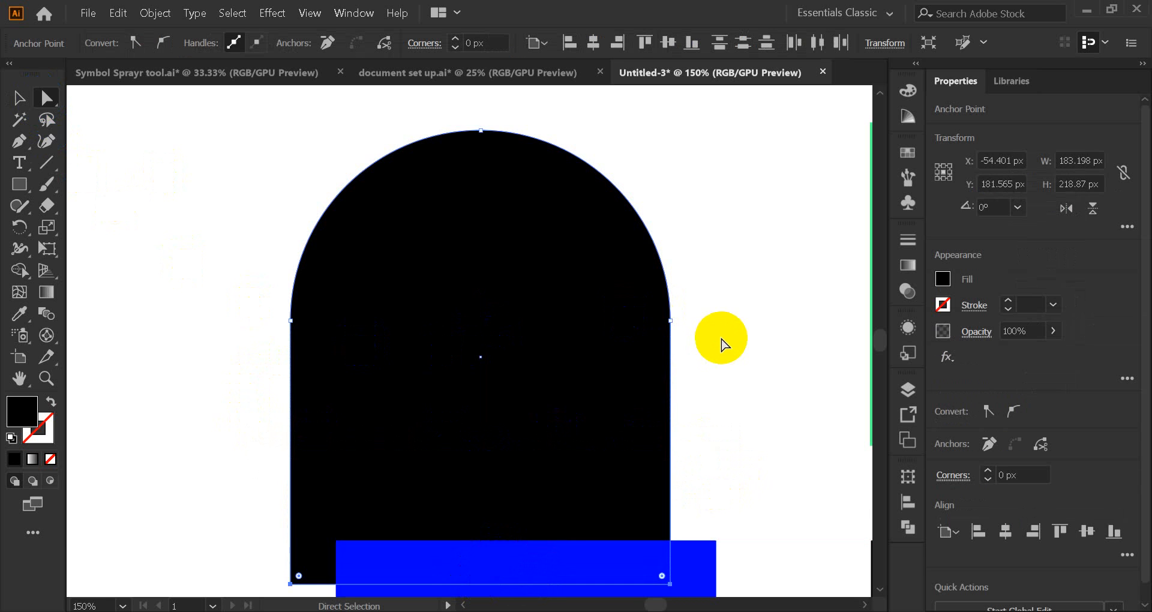
{"action": "scroll", "coordinate": [722, 333], "scroll_direction": "down", "scroll_amount": 1}
{"action": "left_click_drag", "start_coordinate": [429, 385], "coordinate": [474, 340]}
{"action": "left_click", "coordinate": [761, 316]}
{"action": "scroll", "coordinate": [759, 316], "scroll_direction": "up", "scroll_amount": 2}
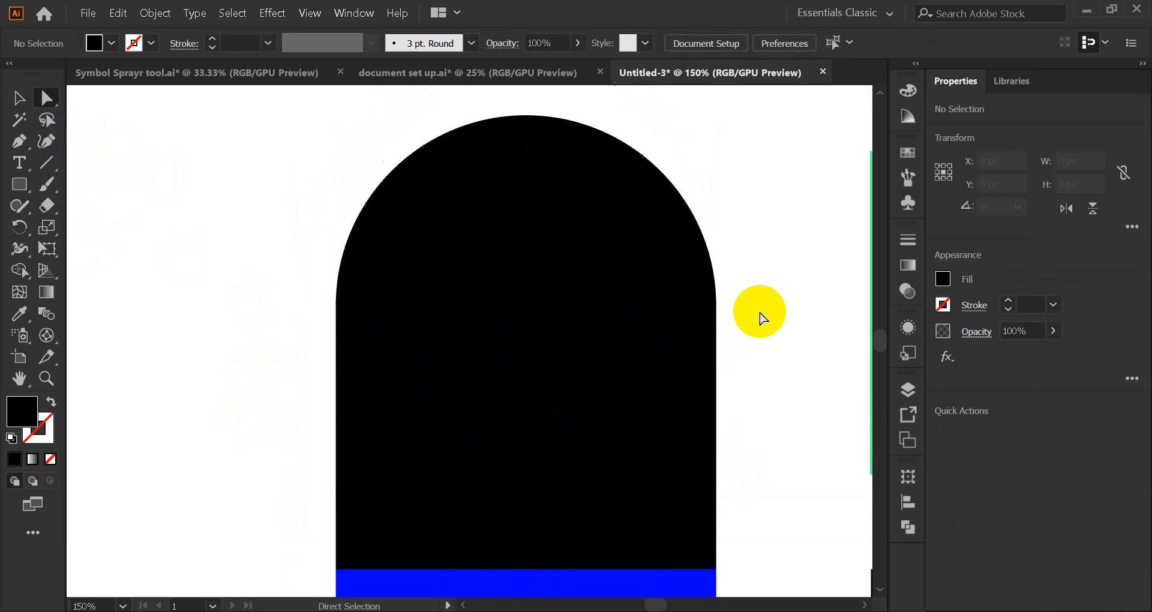